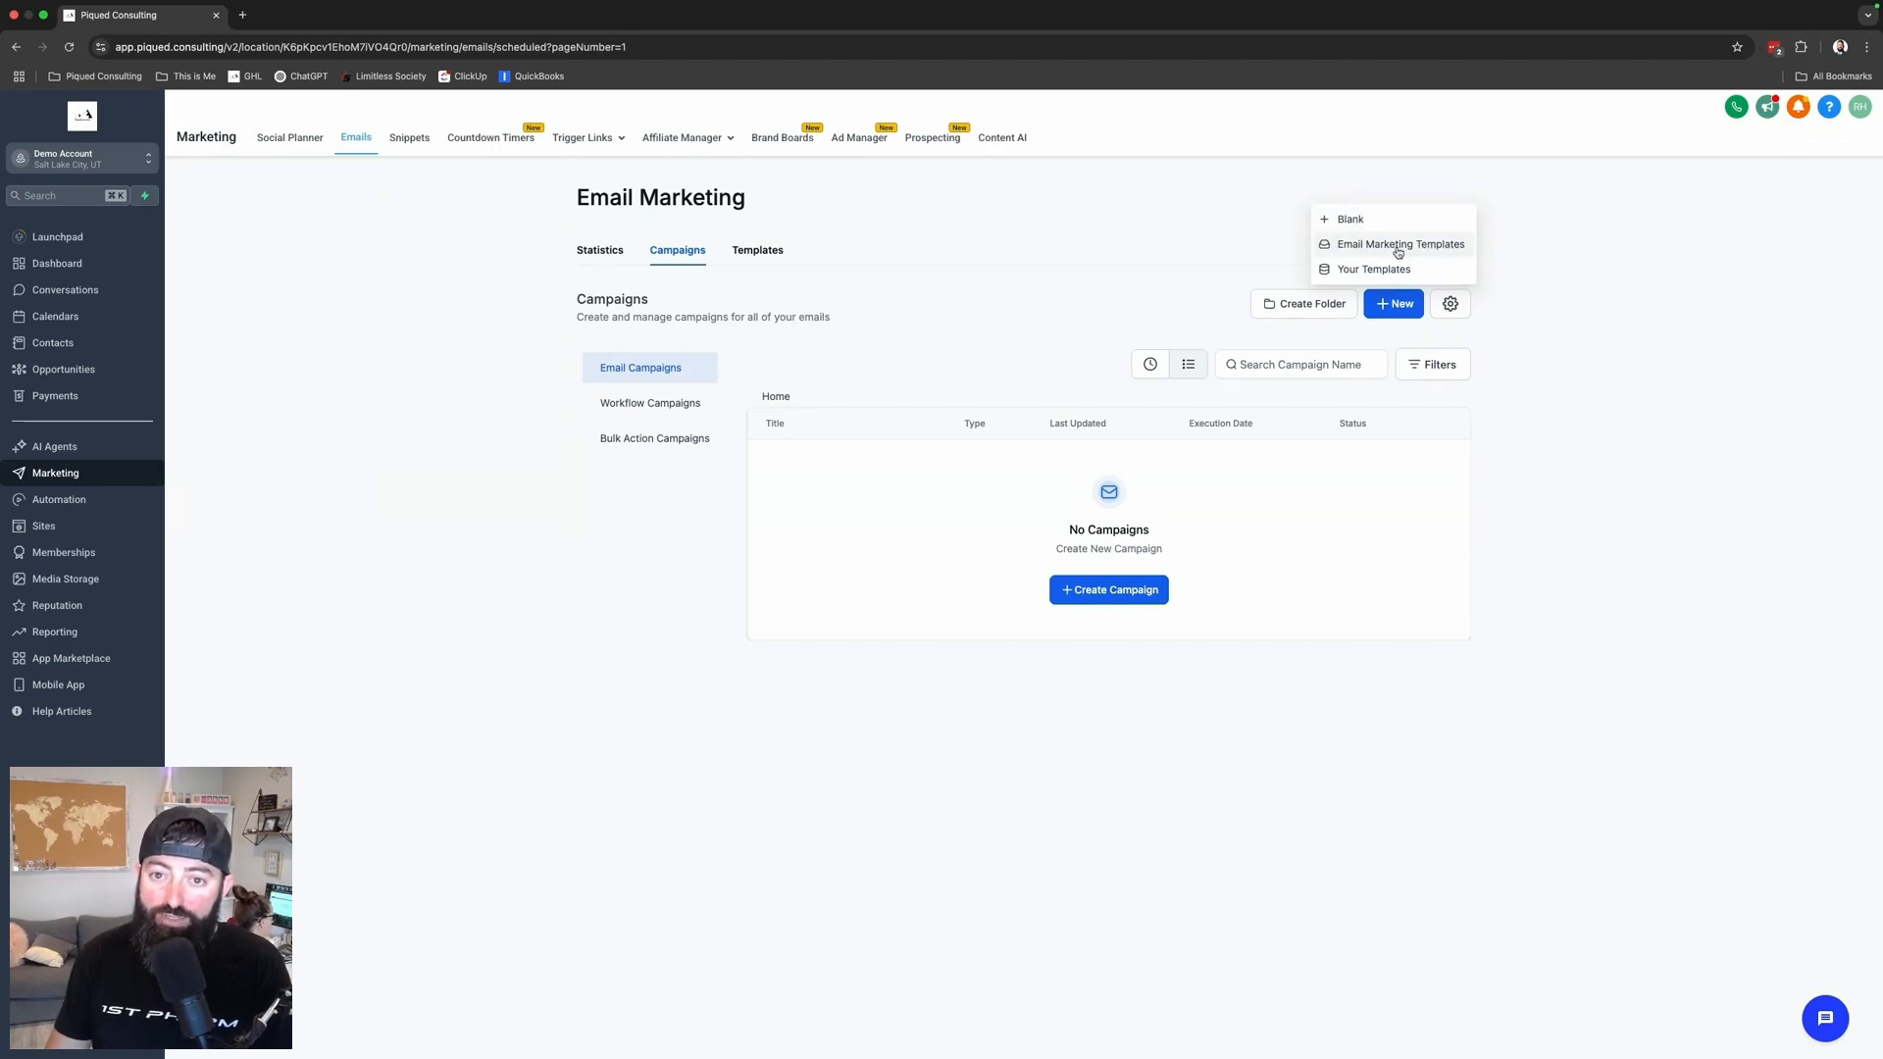
- Browse the email marketing templates and preview the Market Magnet template
{"action": "left_click", "coordinate": [1397, 246]}
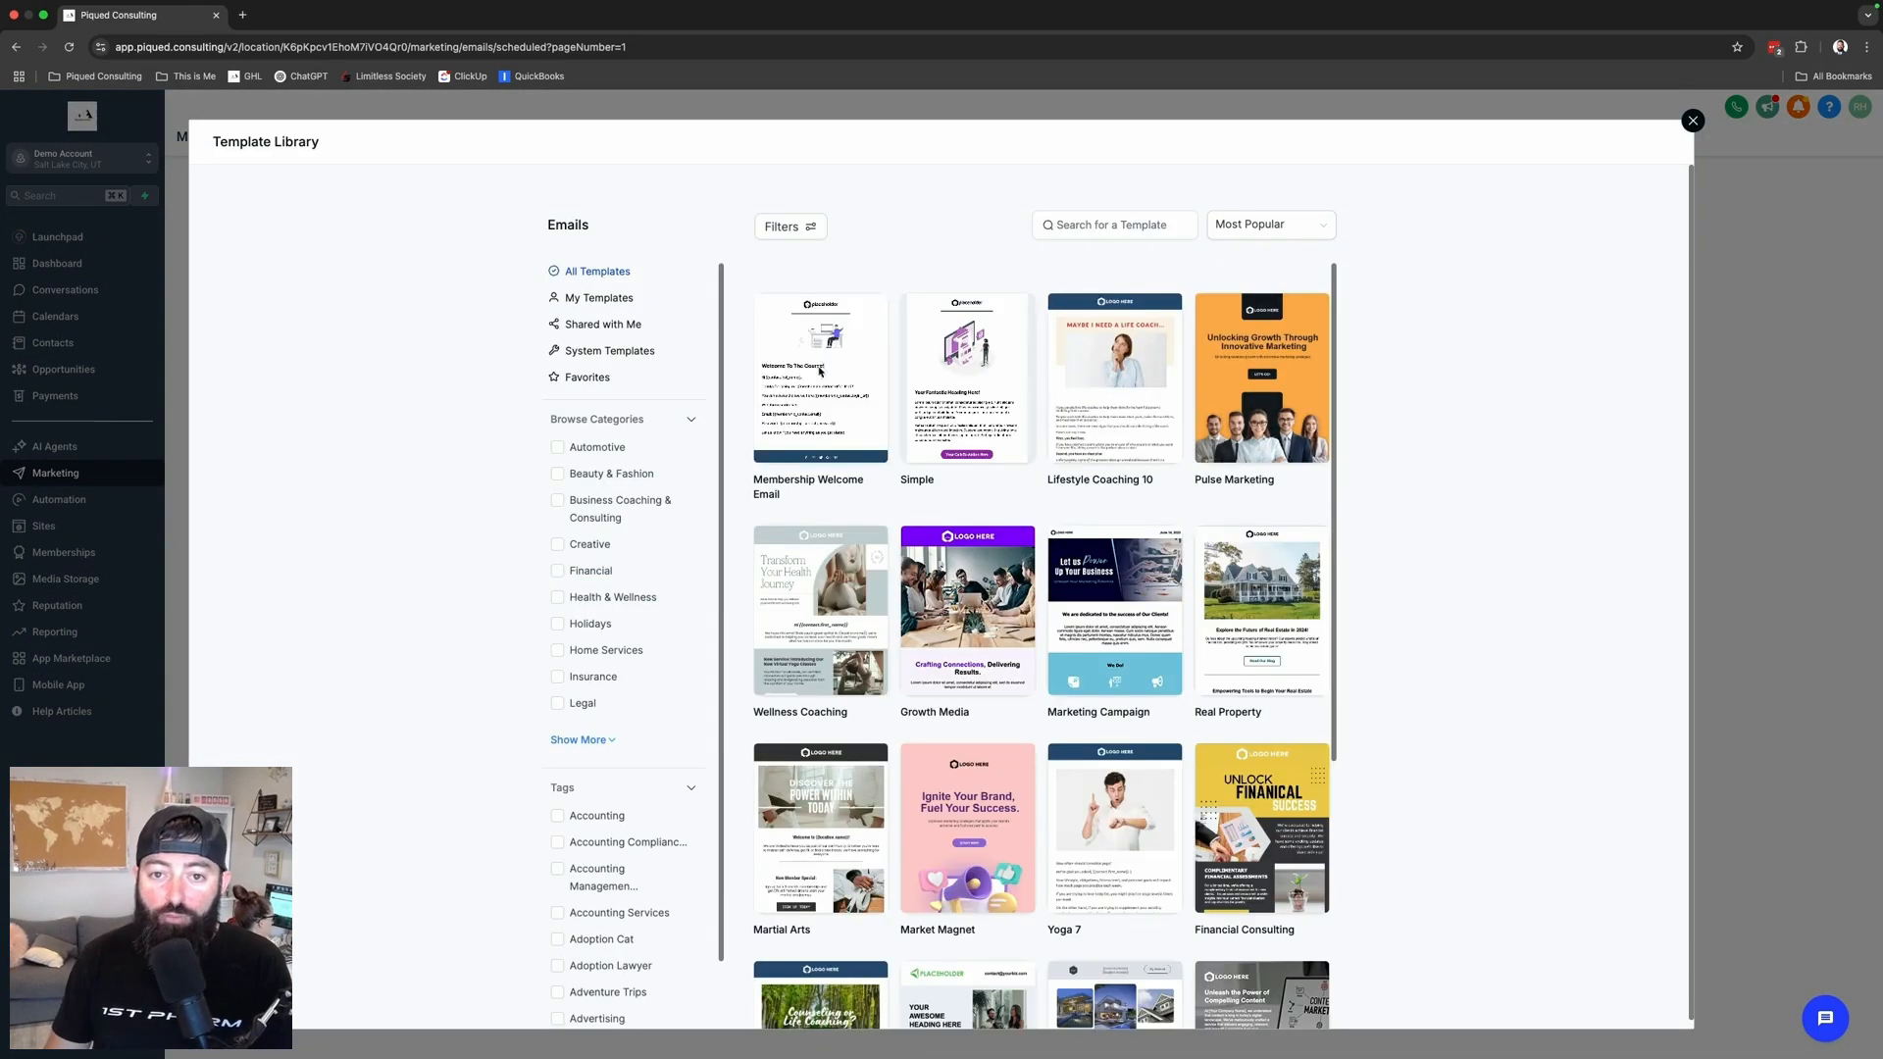
{"action": "scroll", "coordinate": [970, 824], "scroll_direction": "down", "scroll_amount": 4}
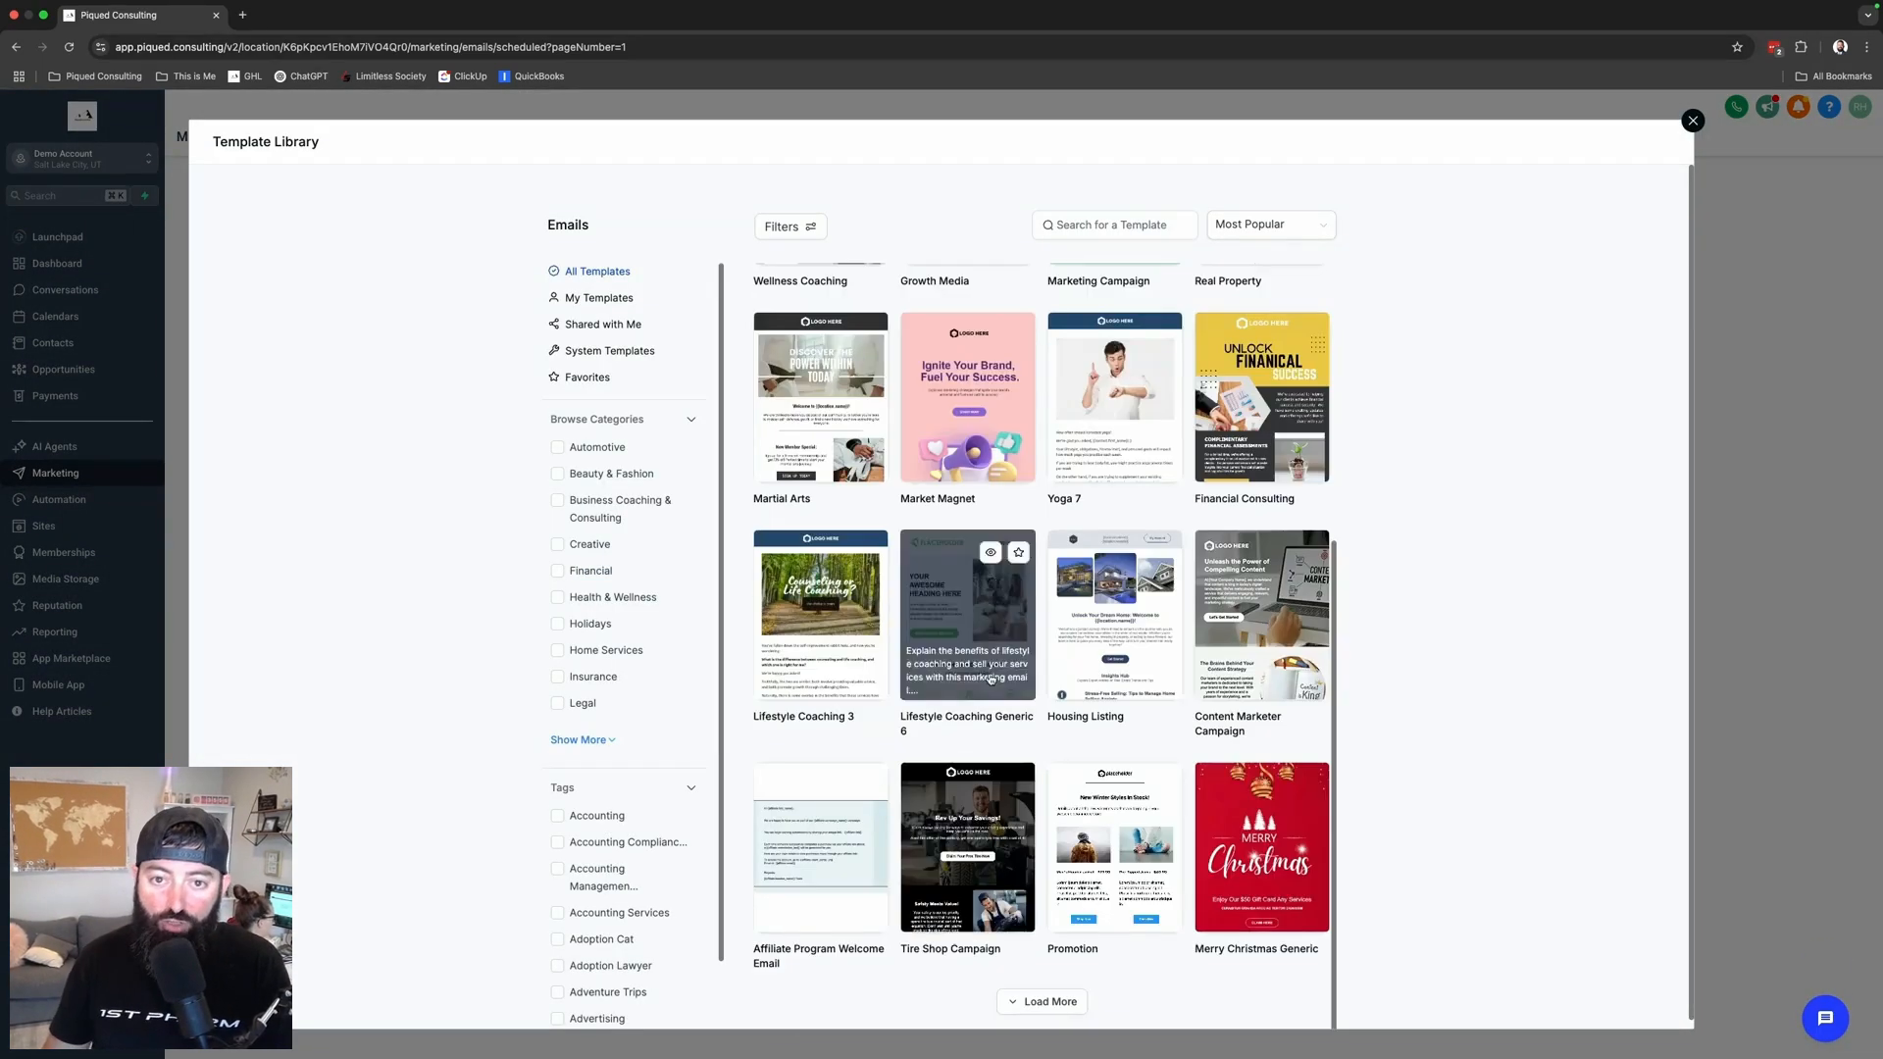
{"action": "left_click", "coordinate": [992, 335]}
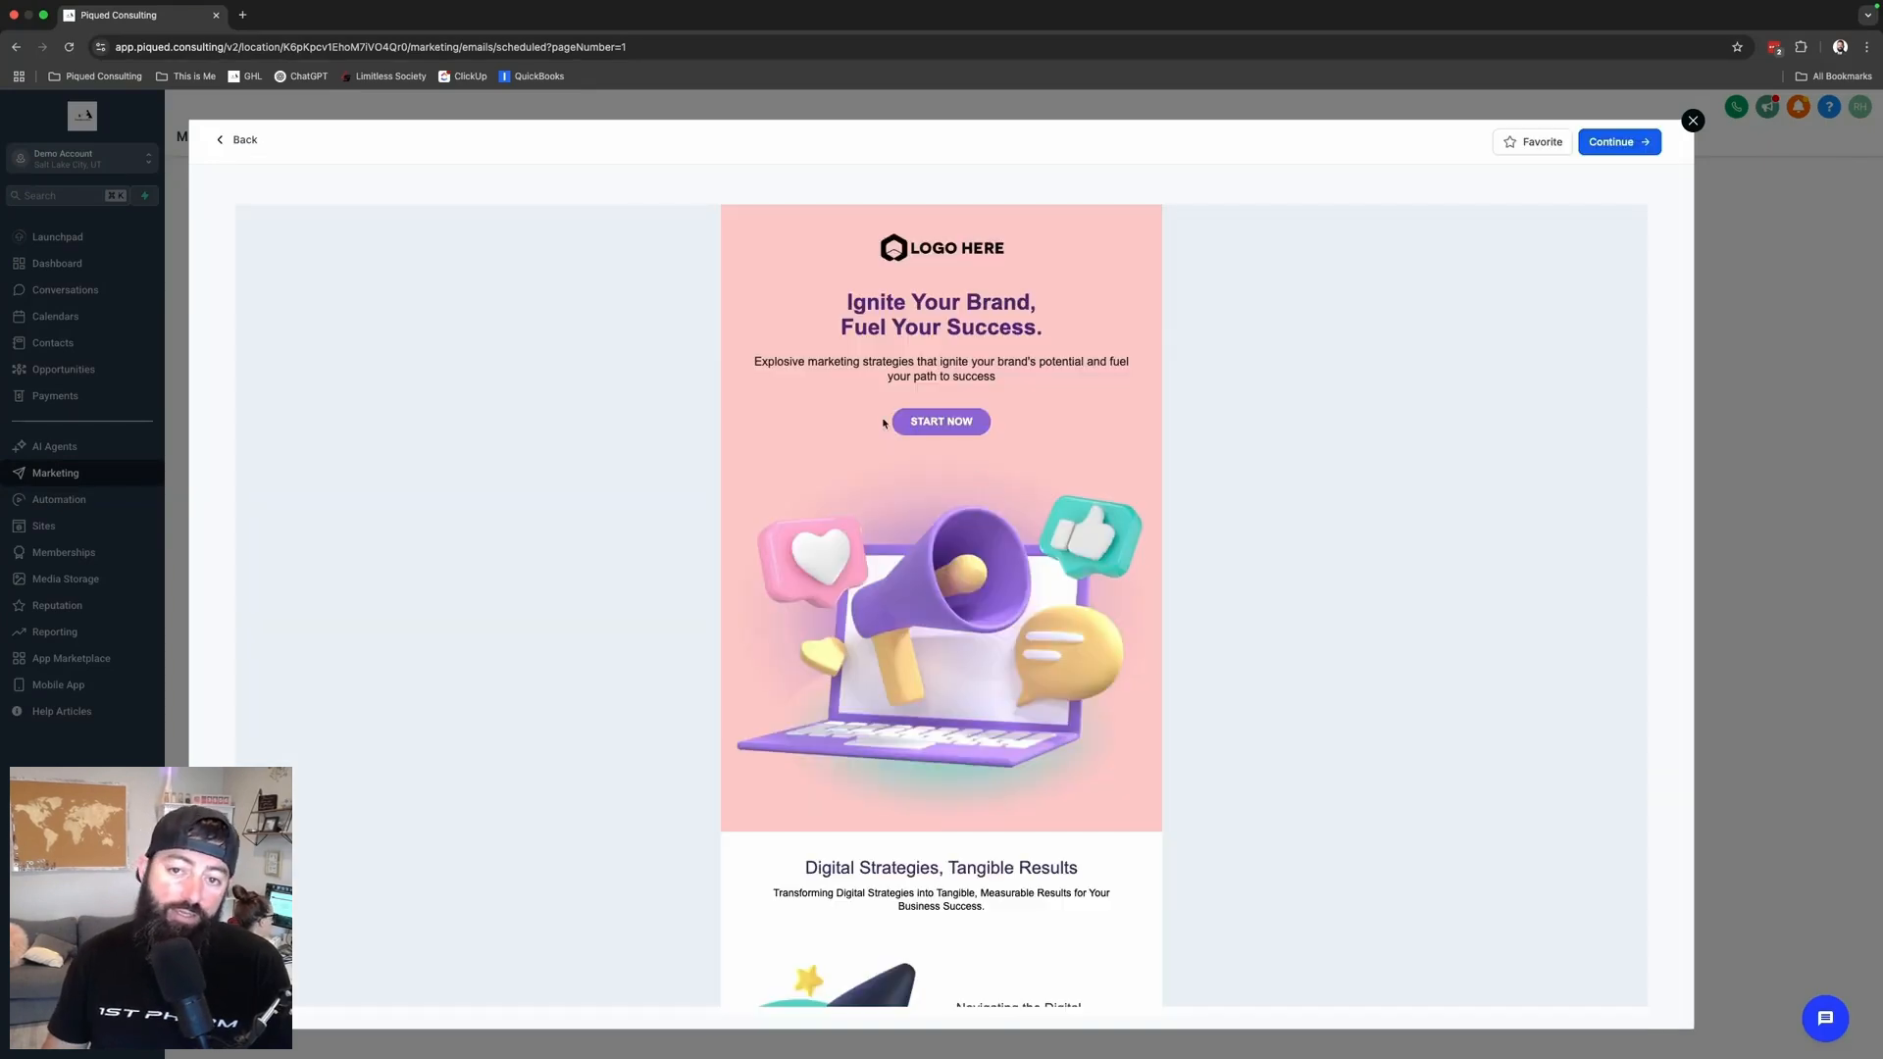
{"action": "scroll", "coordinate": [1086, 555], "scroll_direction": "down", "scroll_amount": 10}
{"action": "scroll", "coordinate": [1177, 470], "scroll_direction": "up", "scroll_amount": 10}
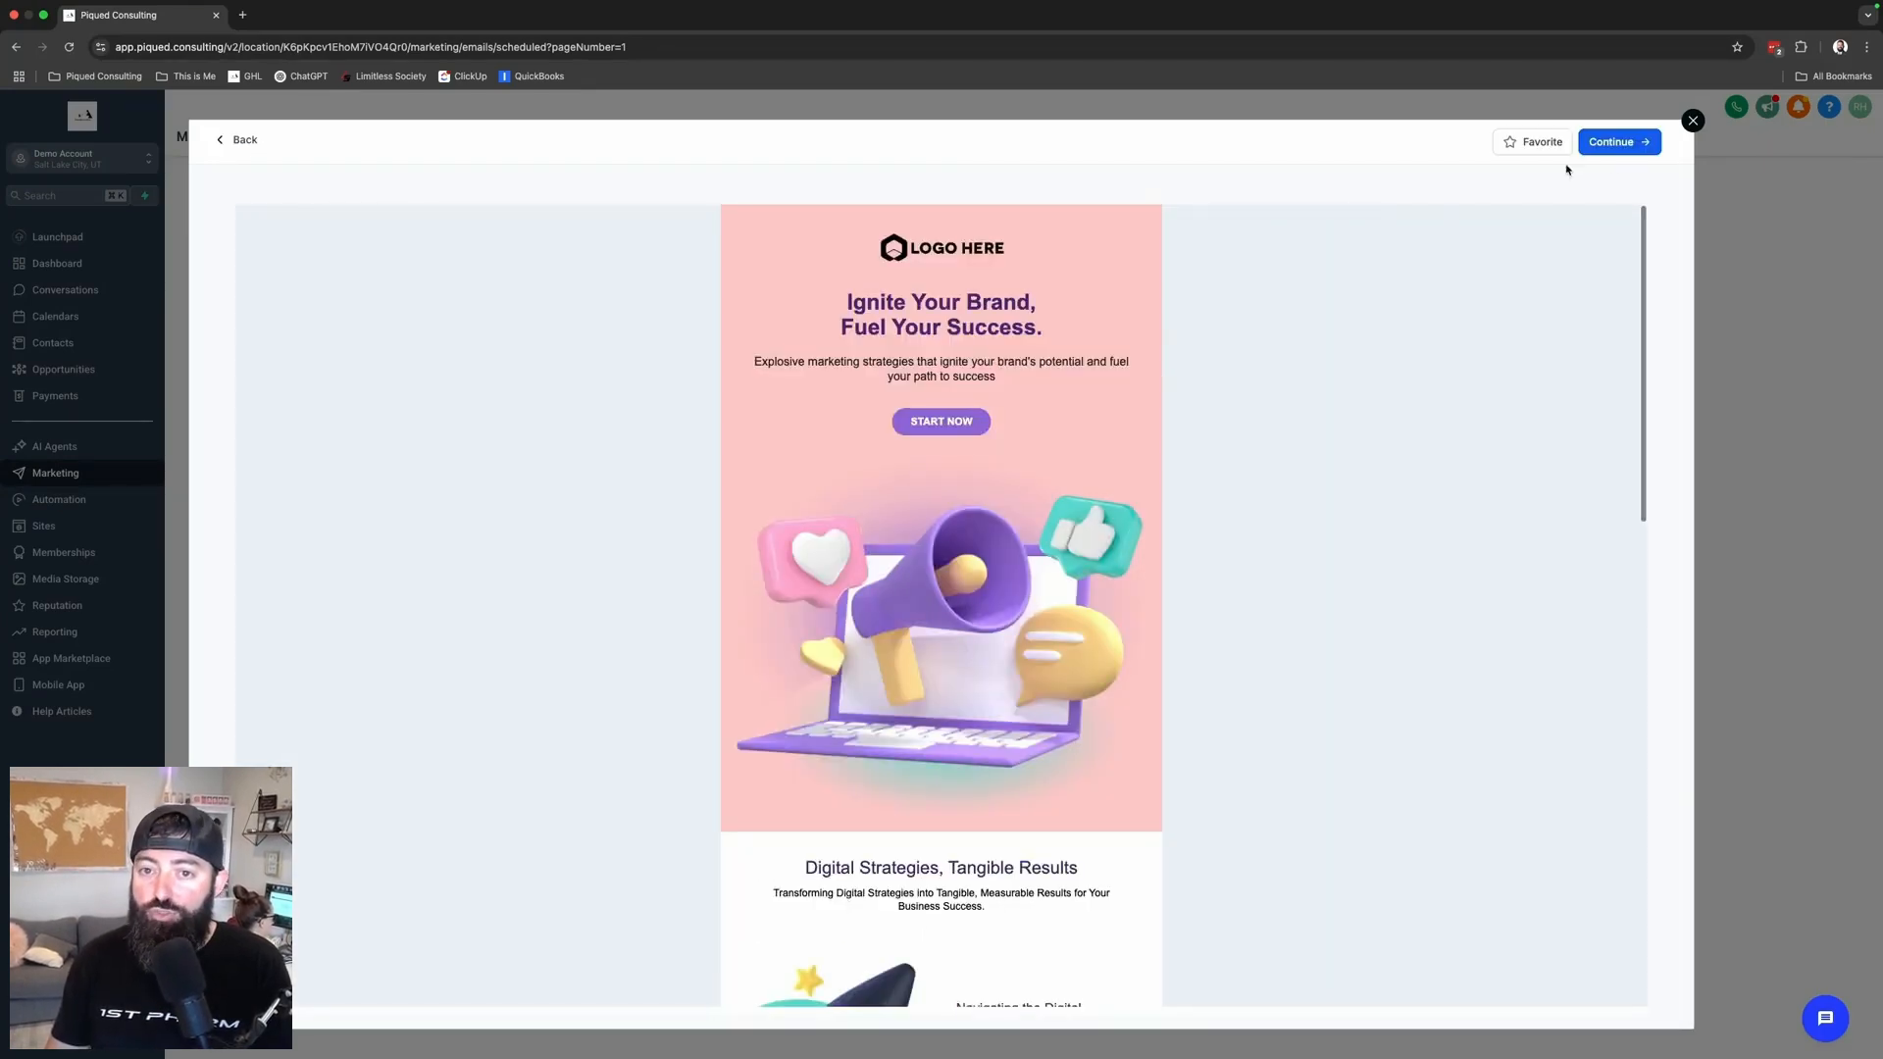
- Close the preview and start a new blank email campaign
{"action": "left_click", "coordinate": [1694, 122]}
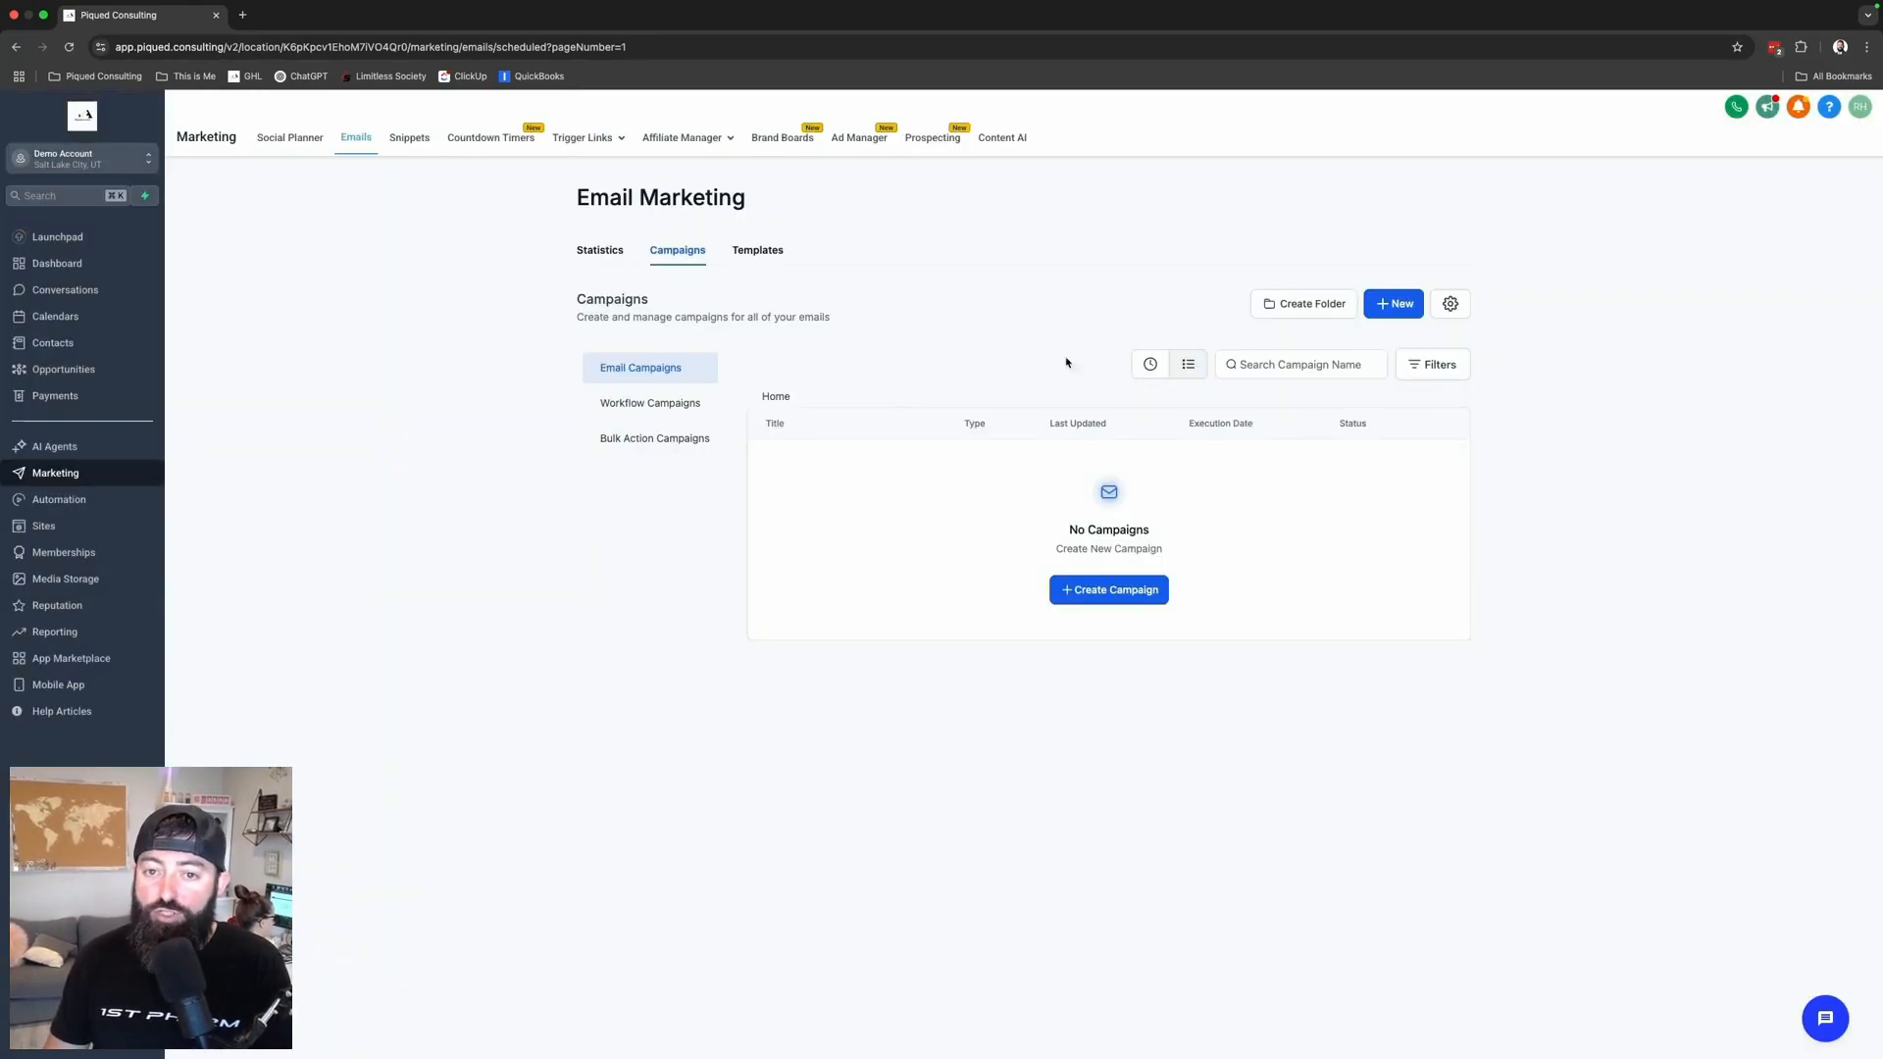
{"action": "left_click", "coordinate": [1392, 305]}
{"action": "left_click", "coordinate": [1359, 224]}
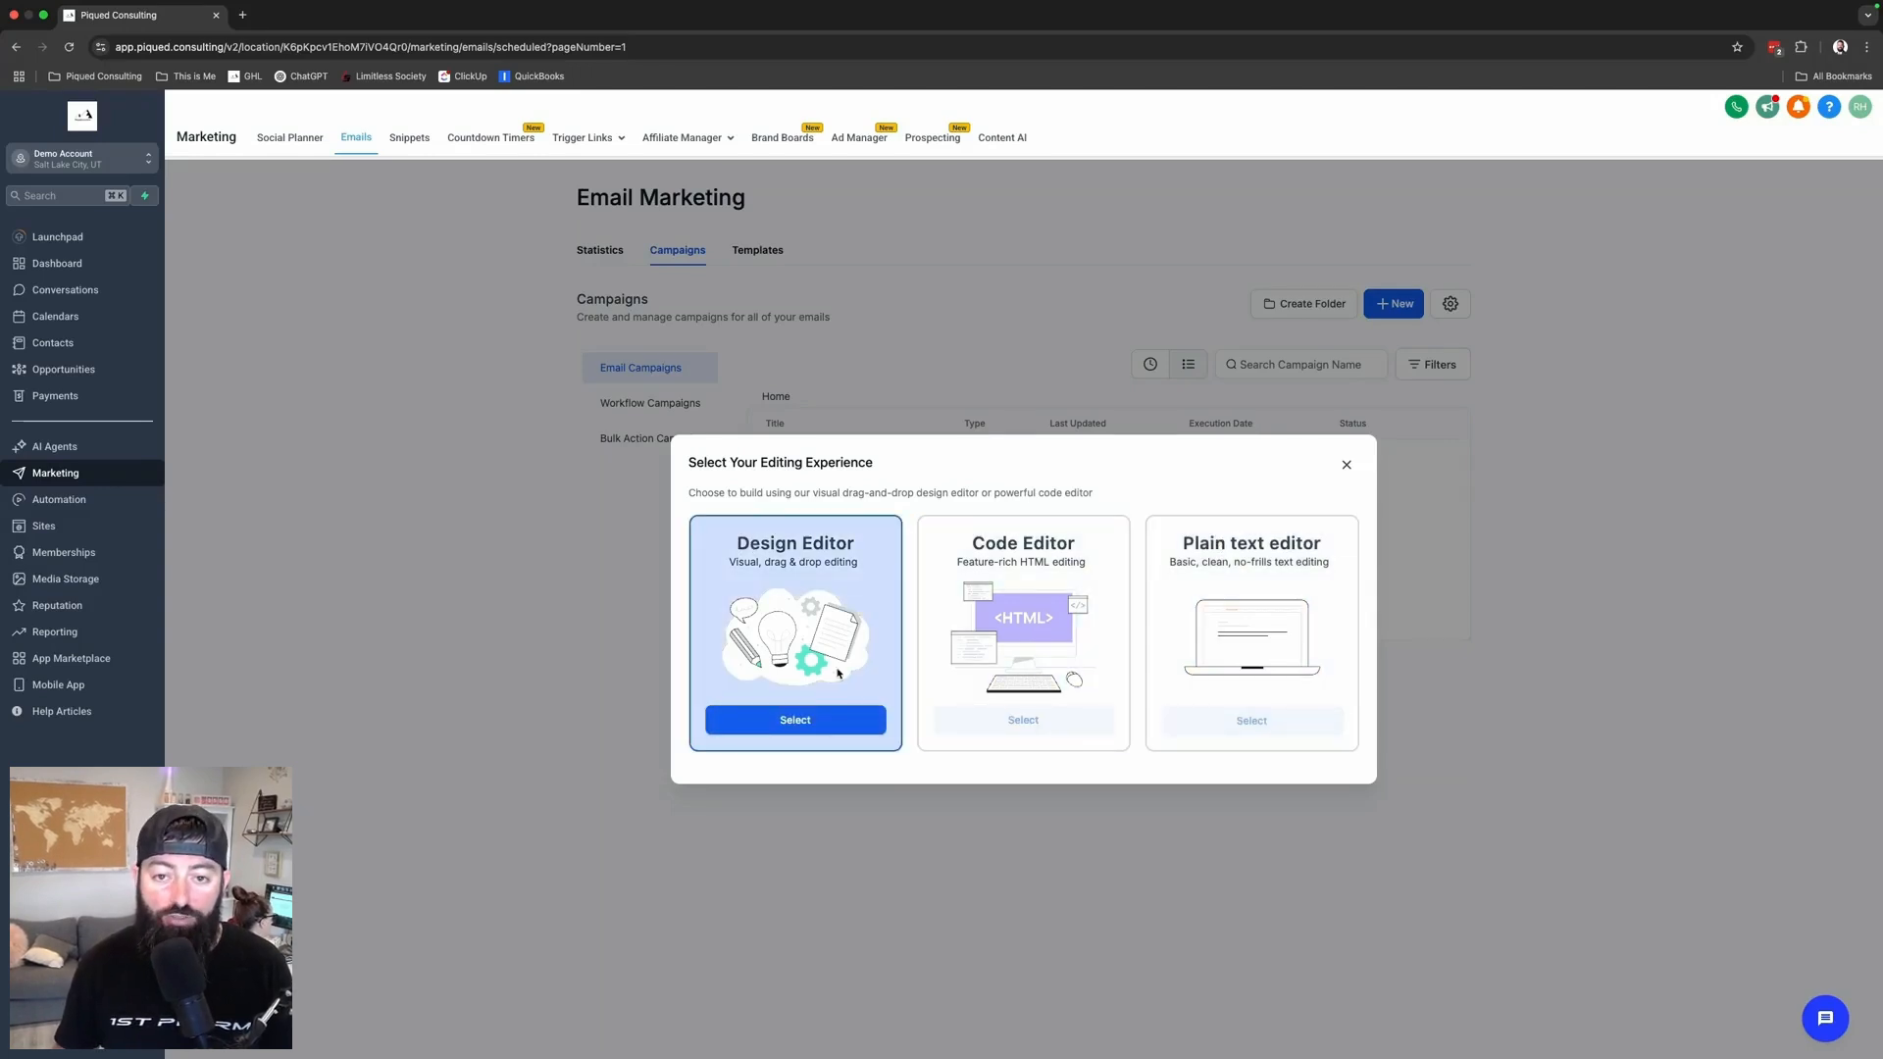
- Choose the Design Editor and upload the Piqued Consulting logo into the header image block
{"action": "left_click", "coordinate": [815, 727]}
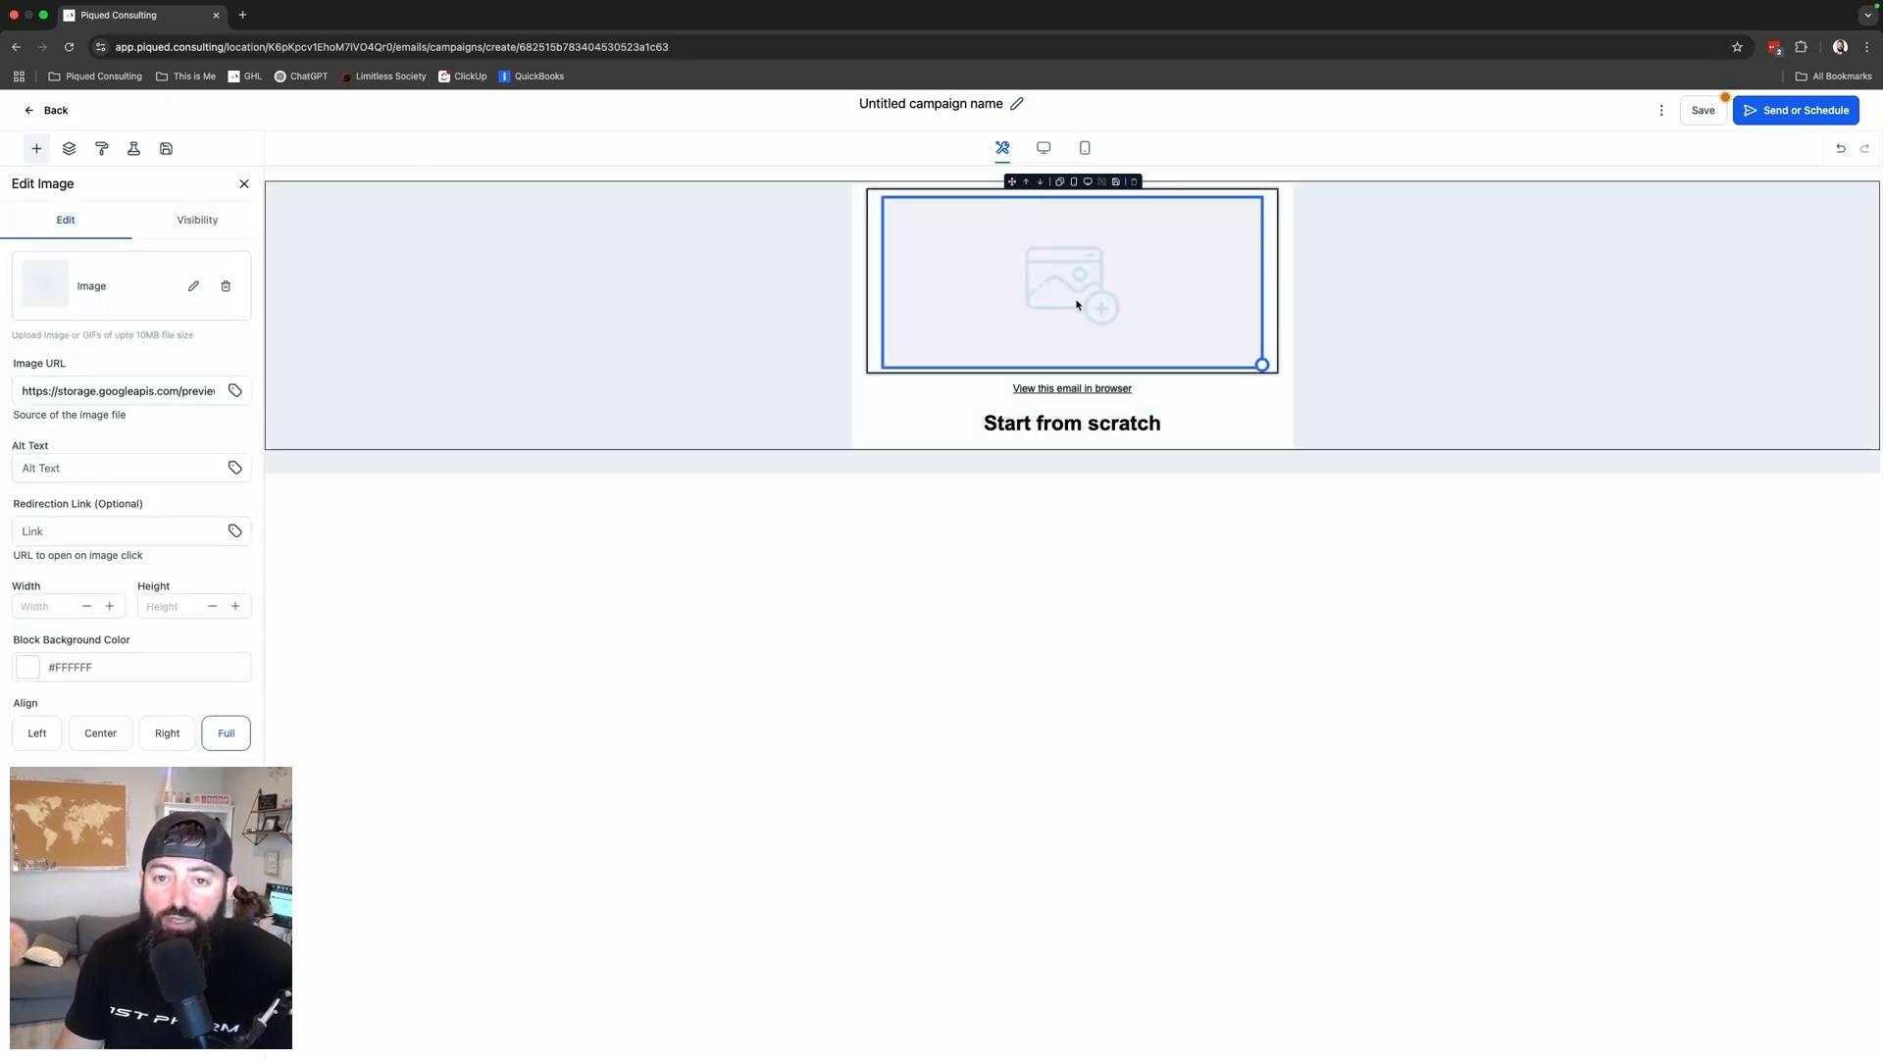
{"action": "left_click", "coordinate": [188, 288]}
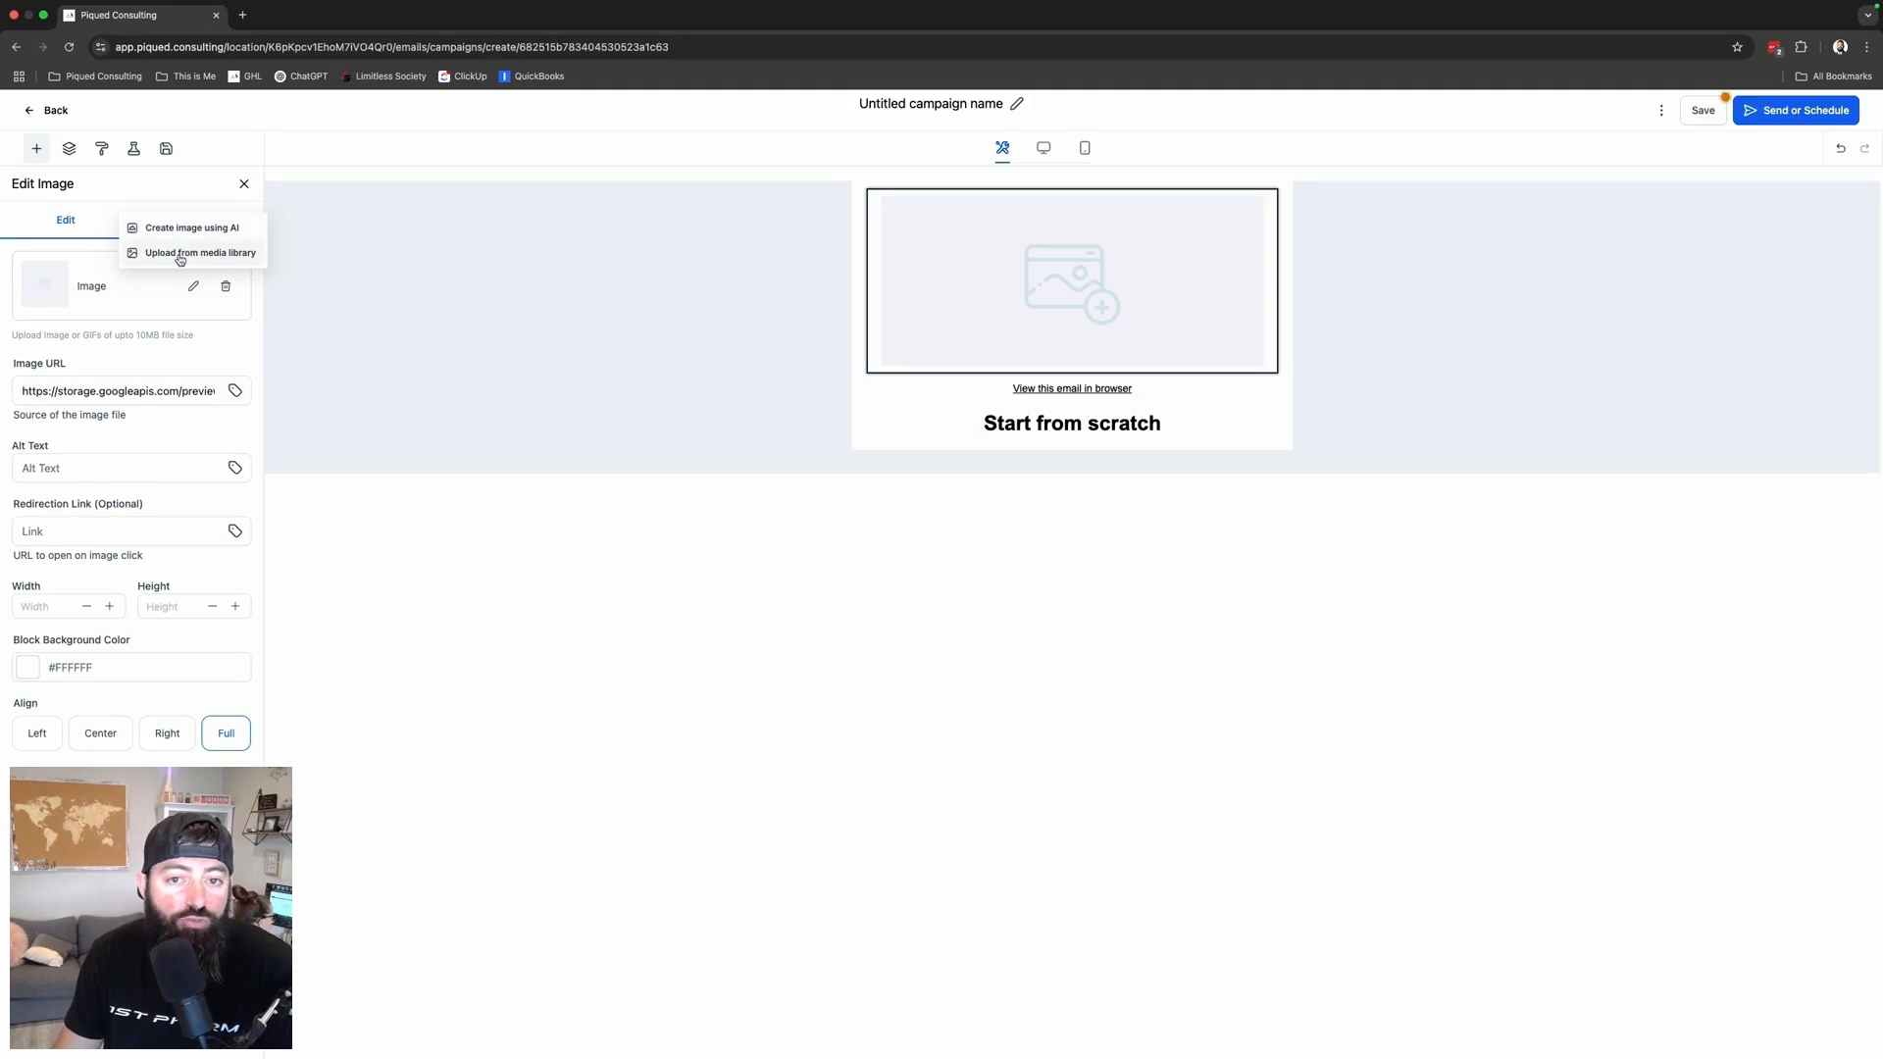
{"action": "left_click", "coordinate": [180, 254]}
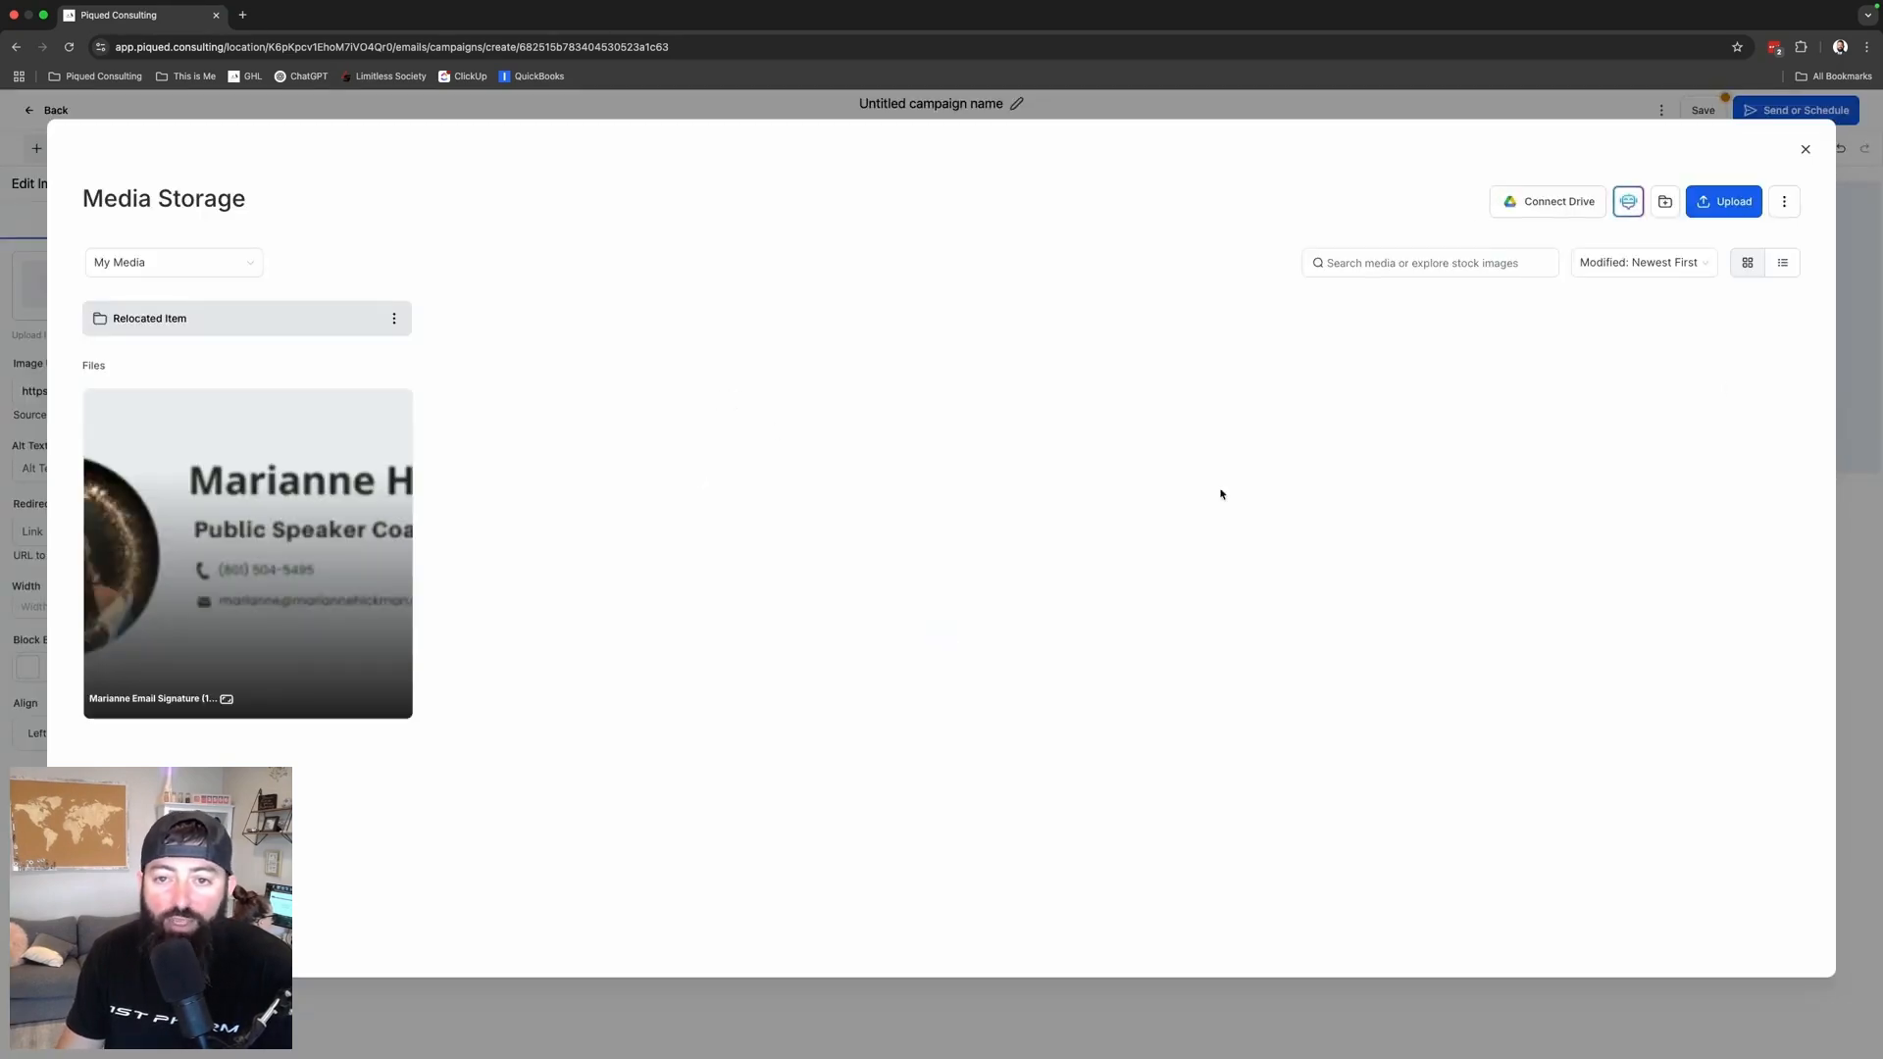
{"action": "left_click", "coordinate": [1749, 203]}
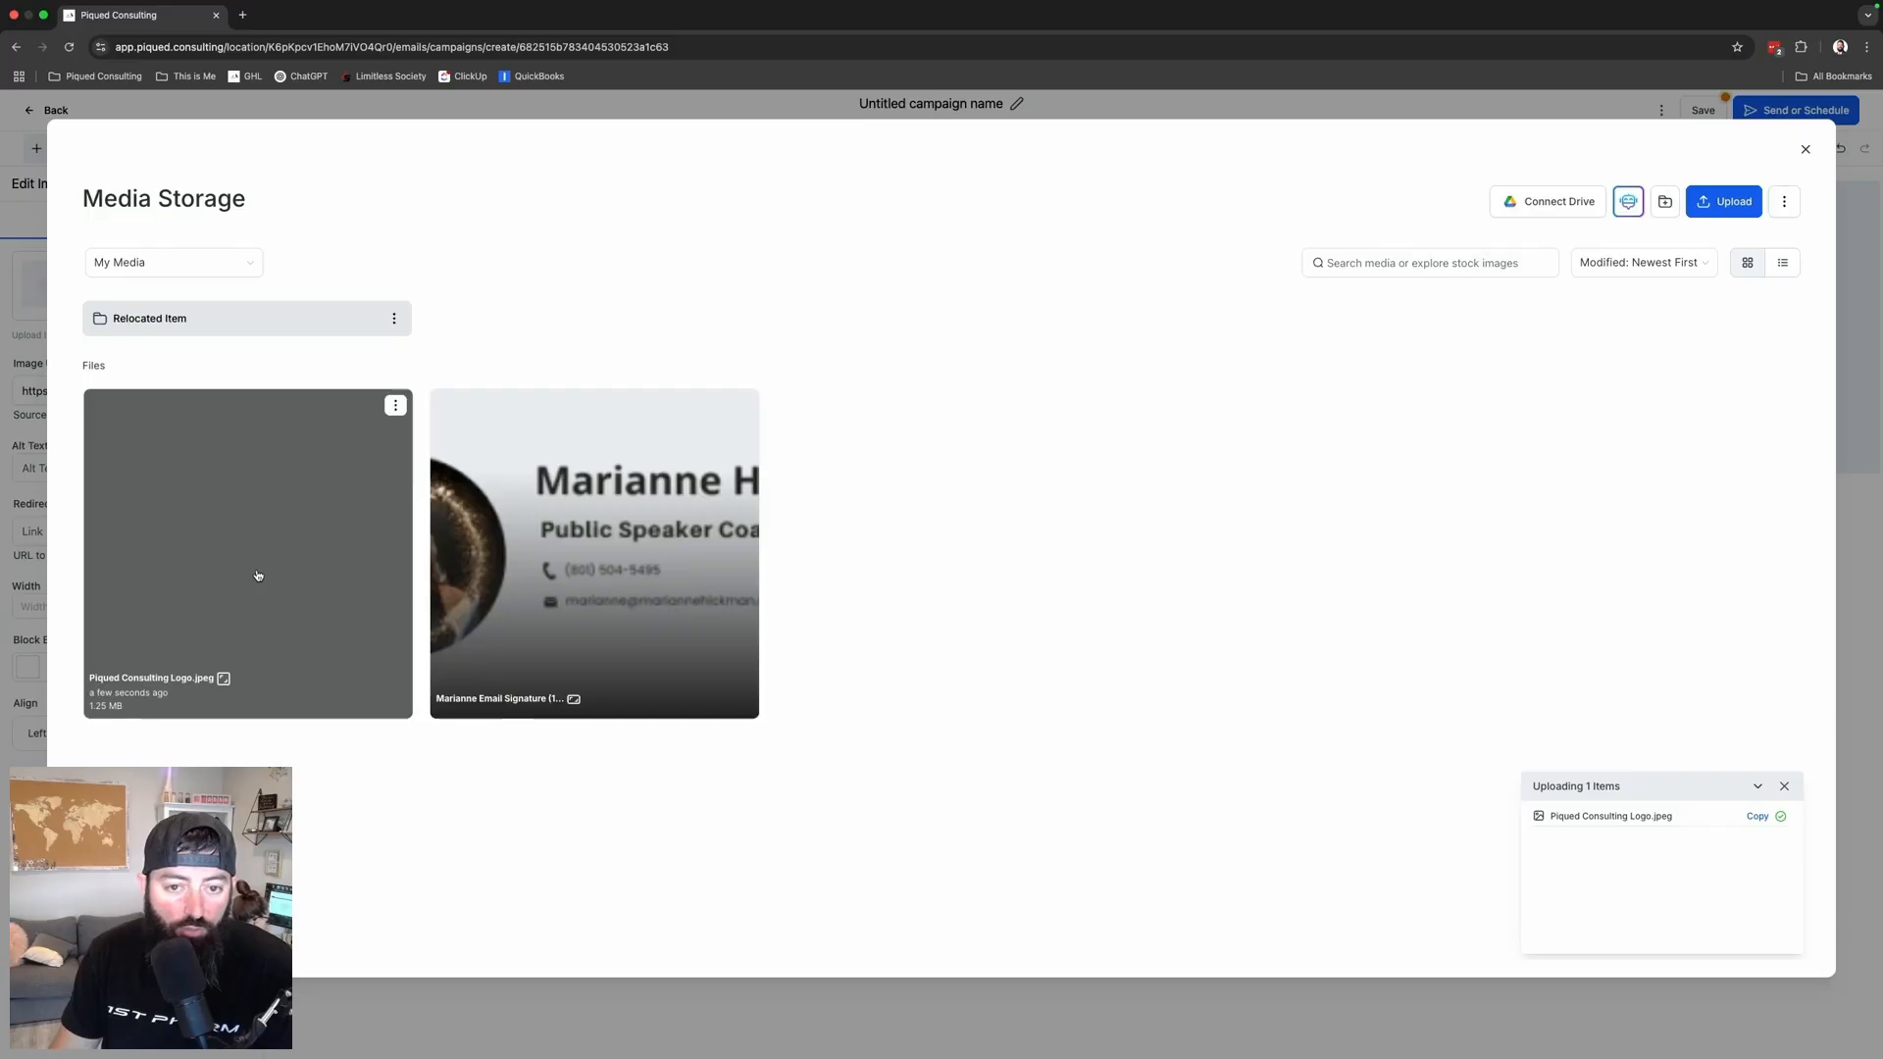
{"action": "left_click", "coordinate": [258, 576]}
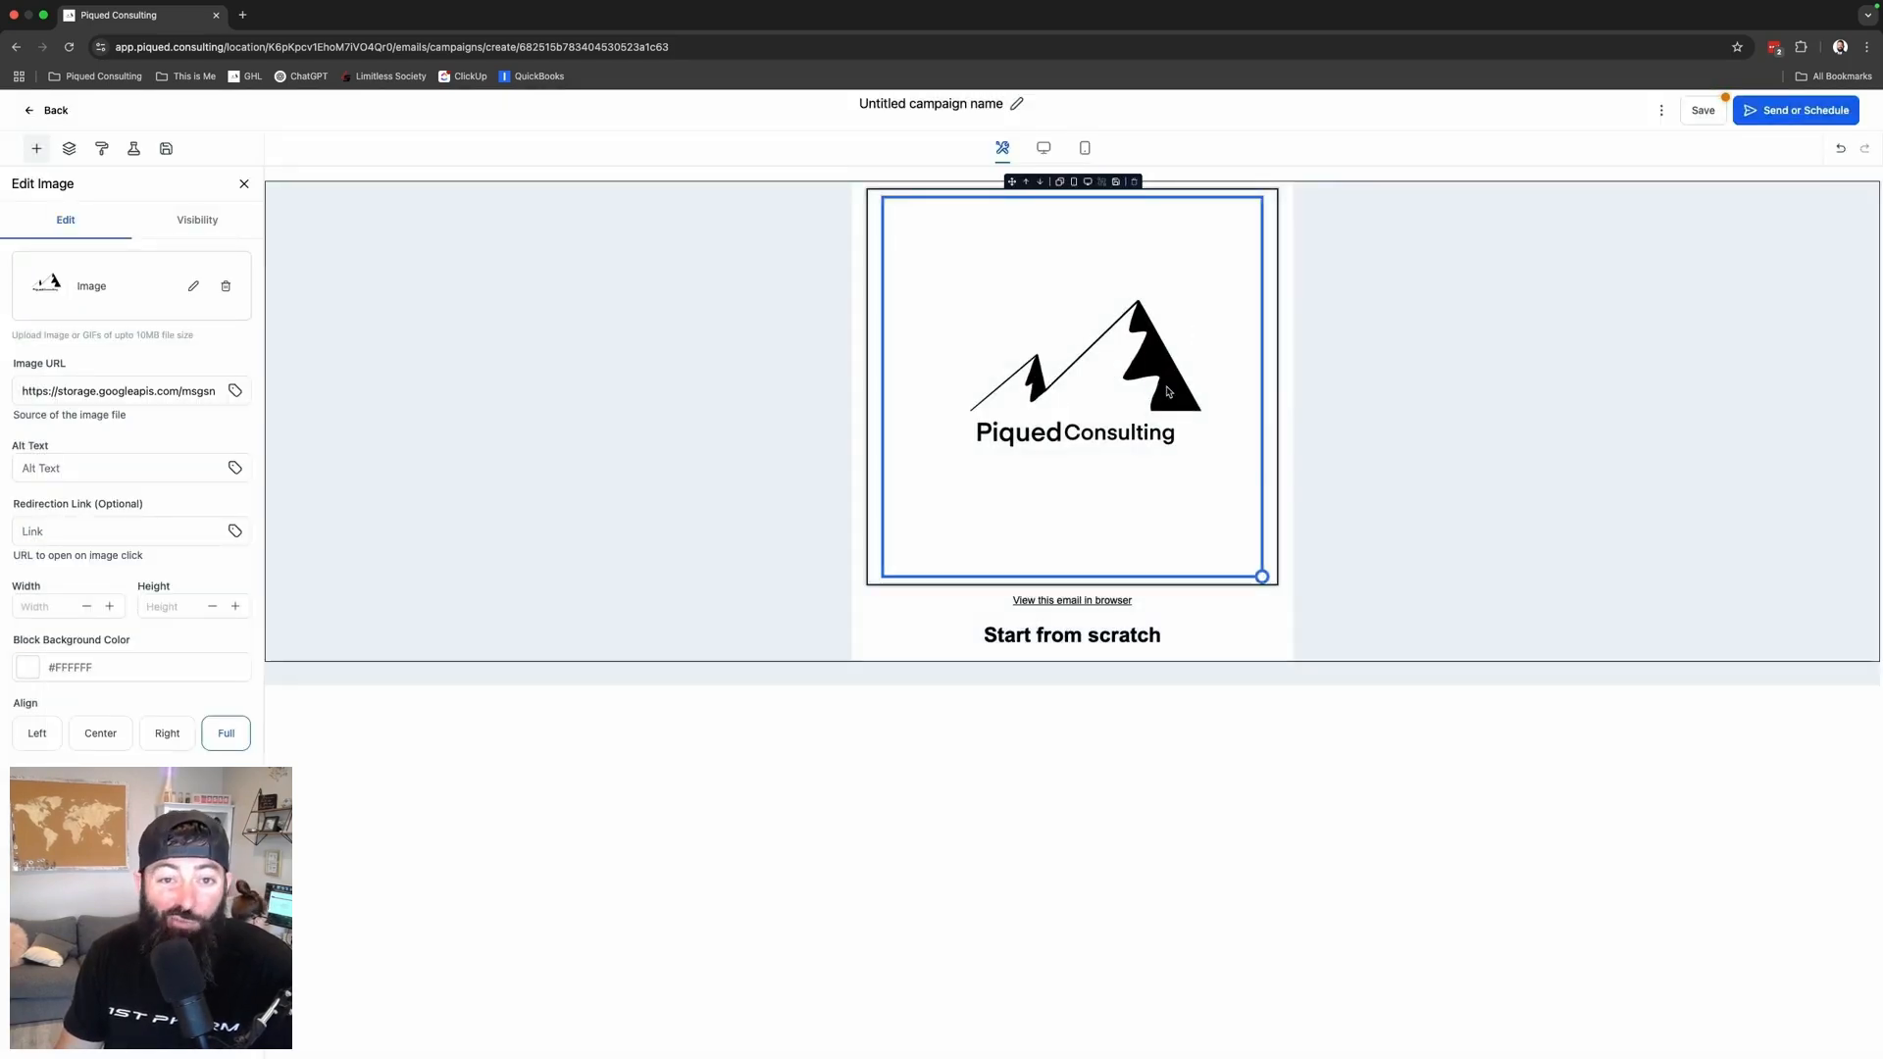
{"action": "left_click", "coordinate": [168, 604]}
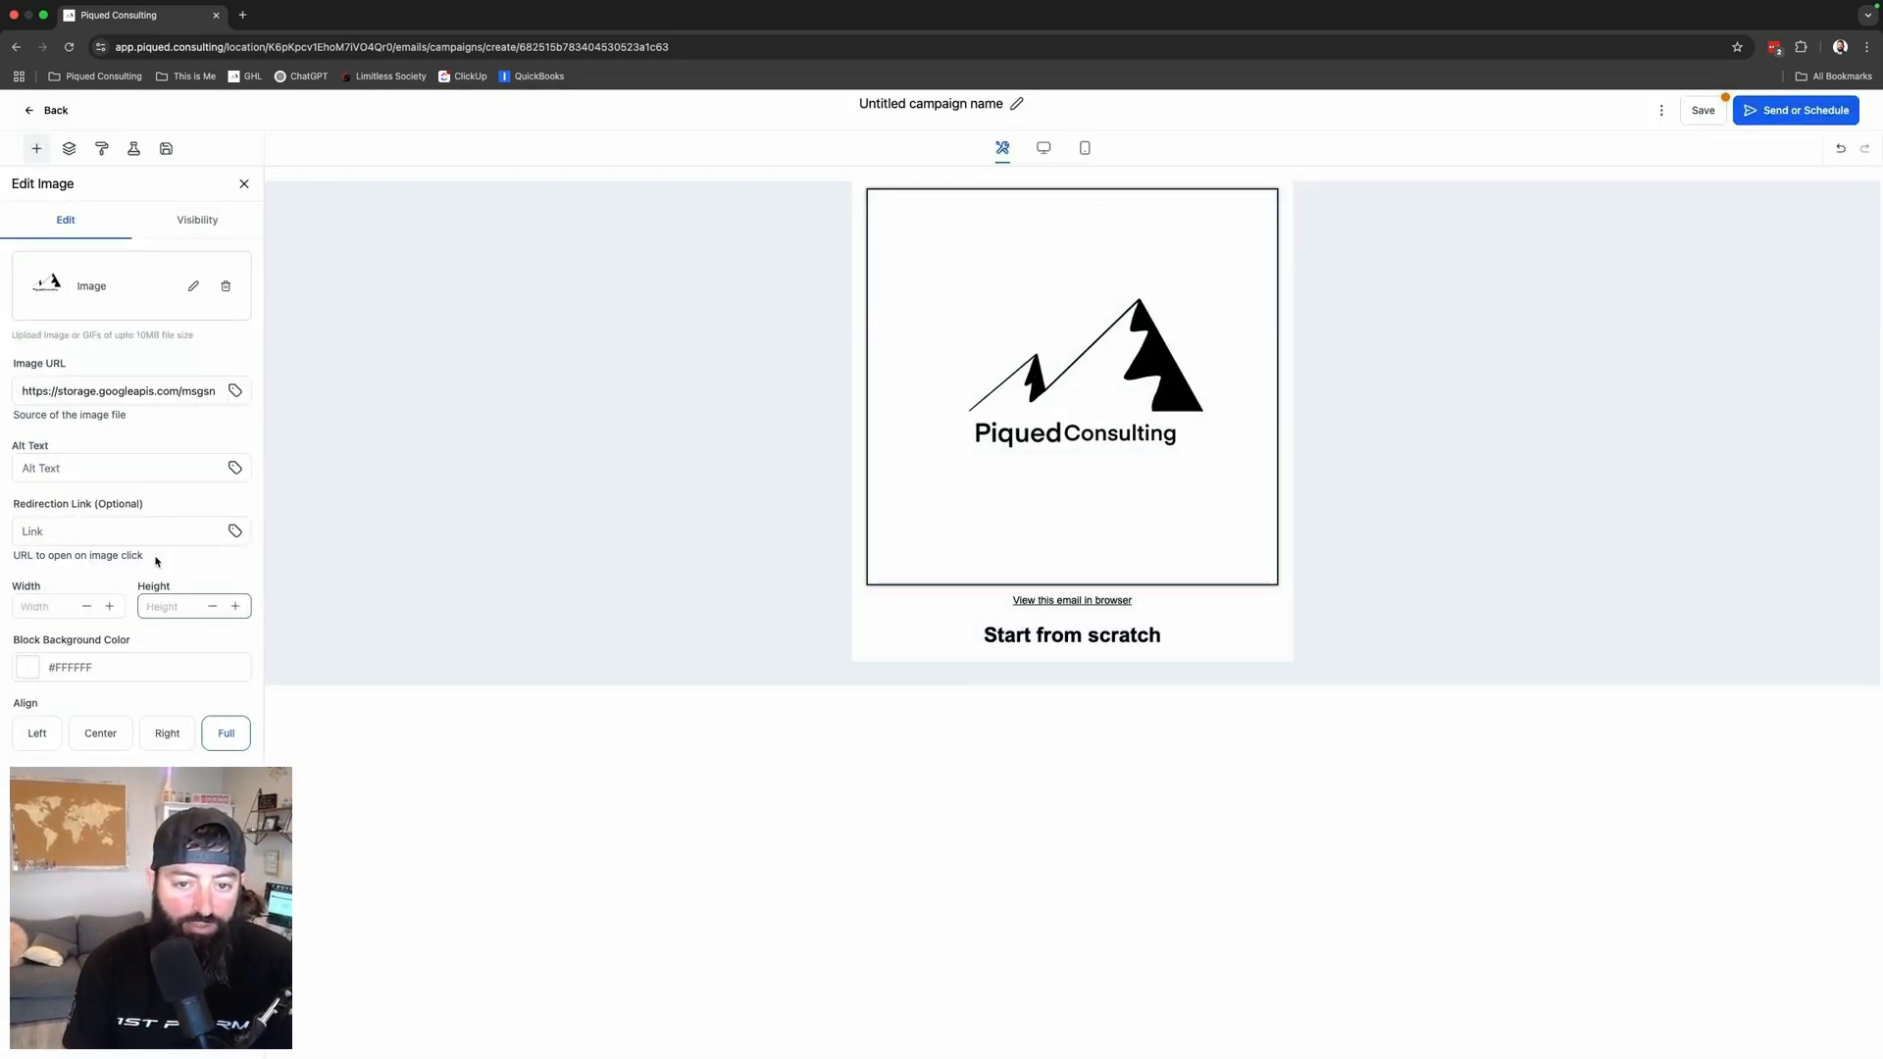
- Set the header logo's height and width to 75 so it sits centred
{"action": "type", "text": "50"}
{"action": "key", "text": "shift+Tab"}
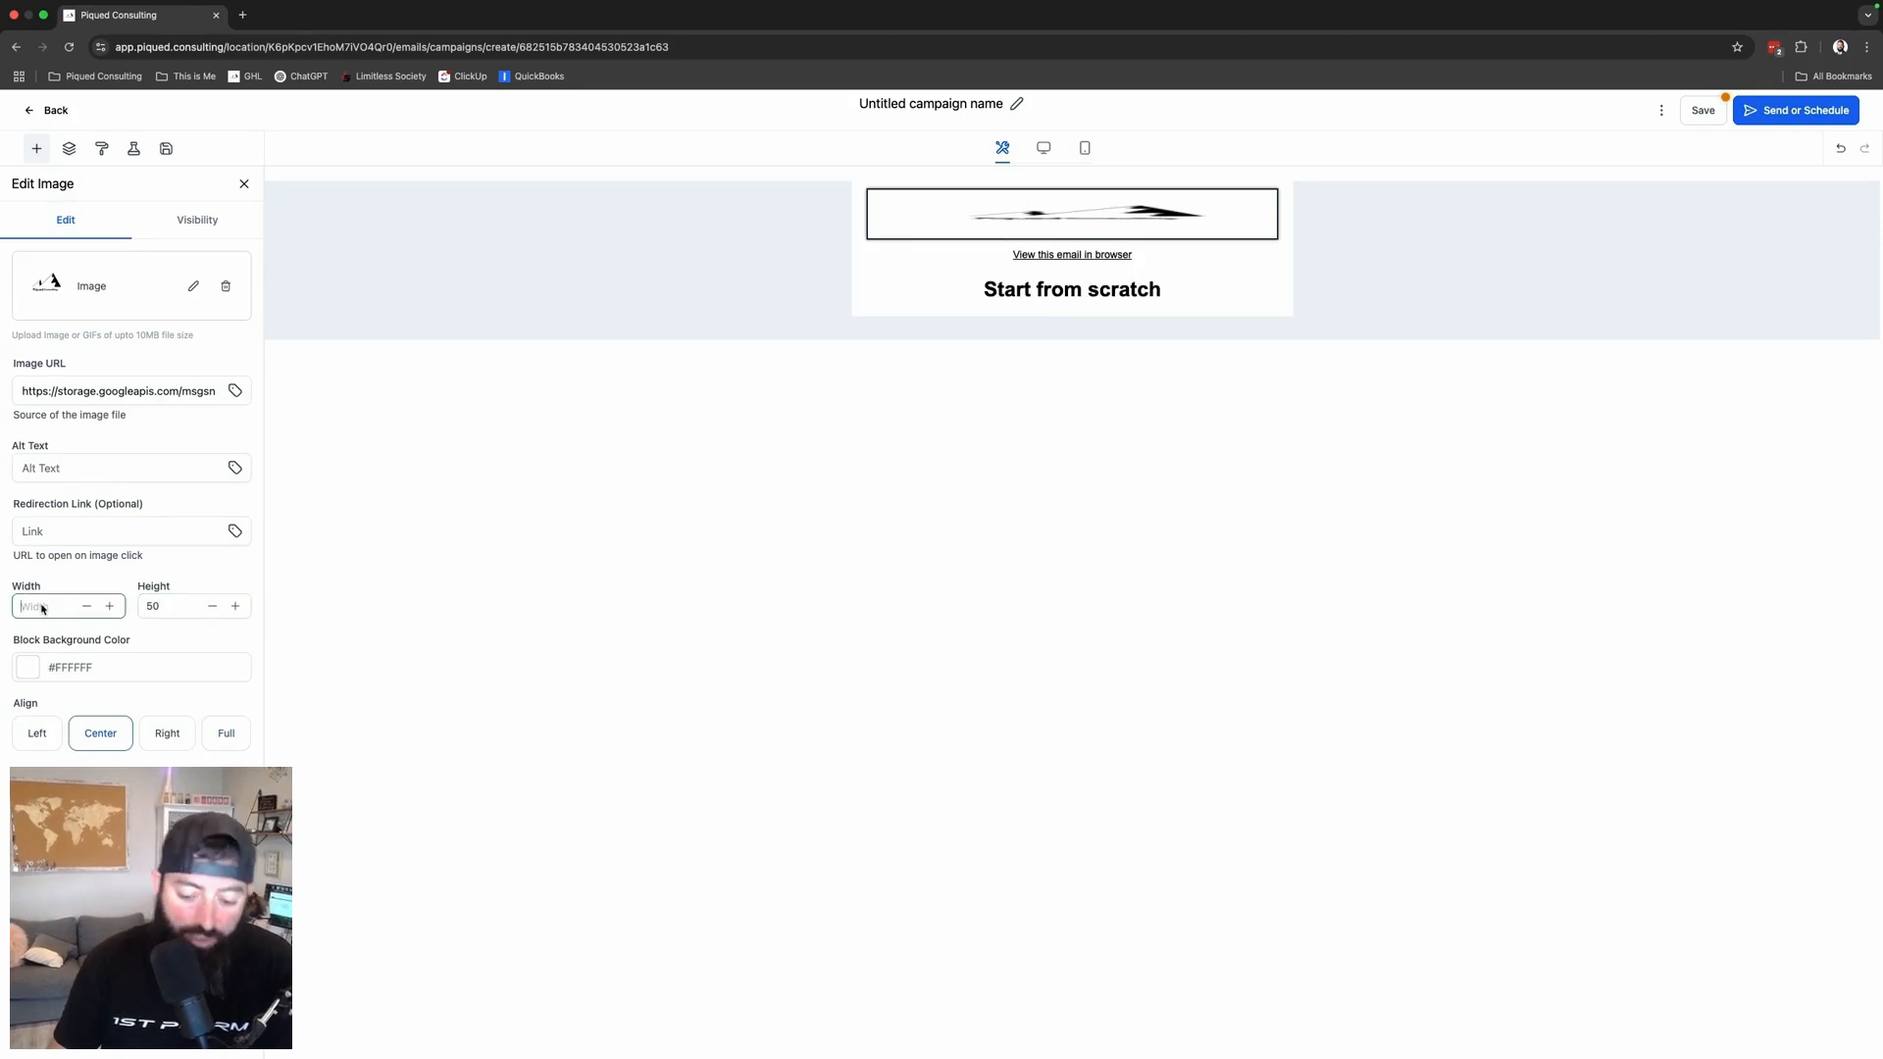
{"action": "type", "text": "50"}
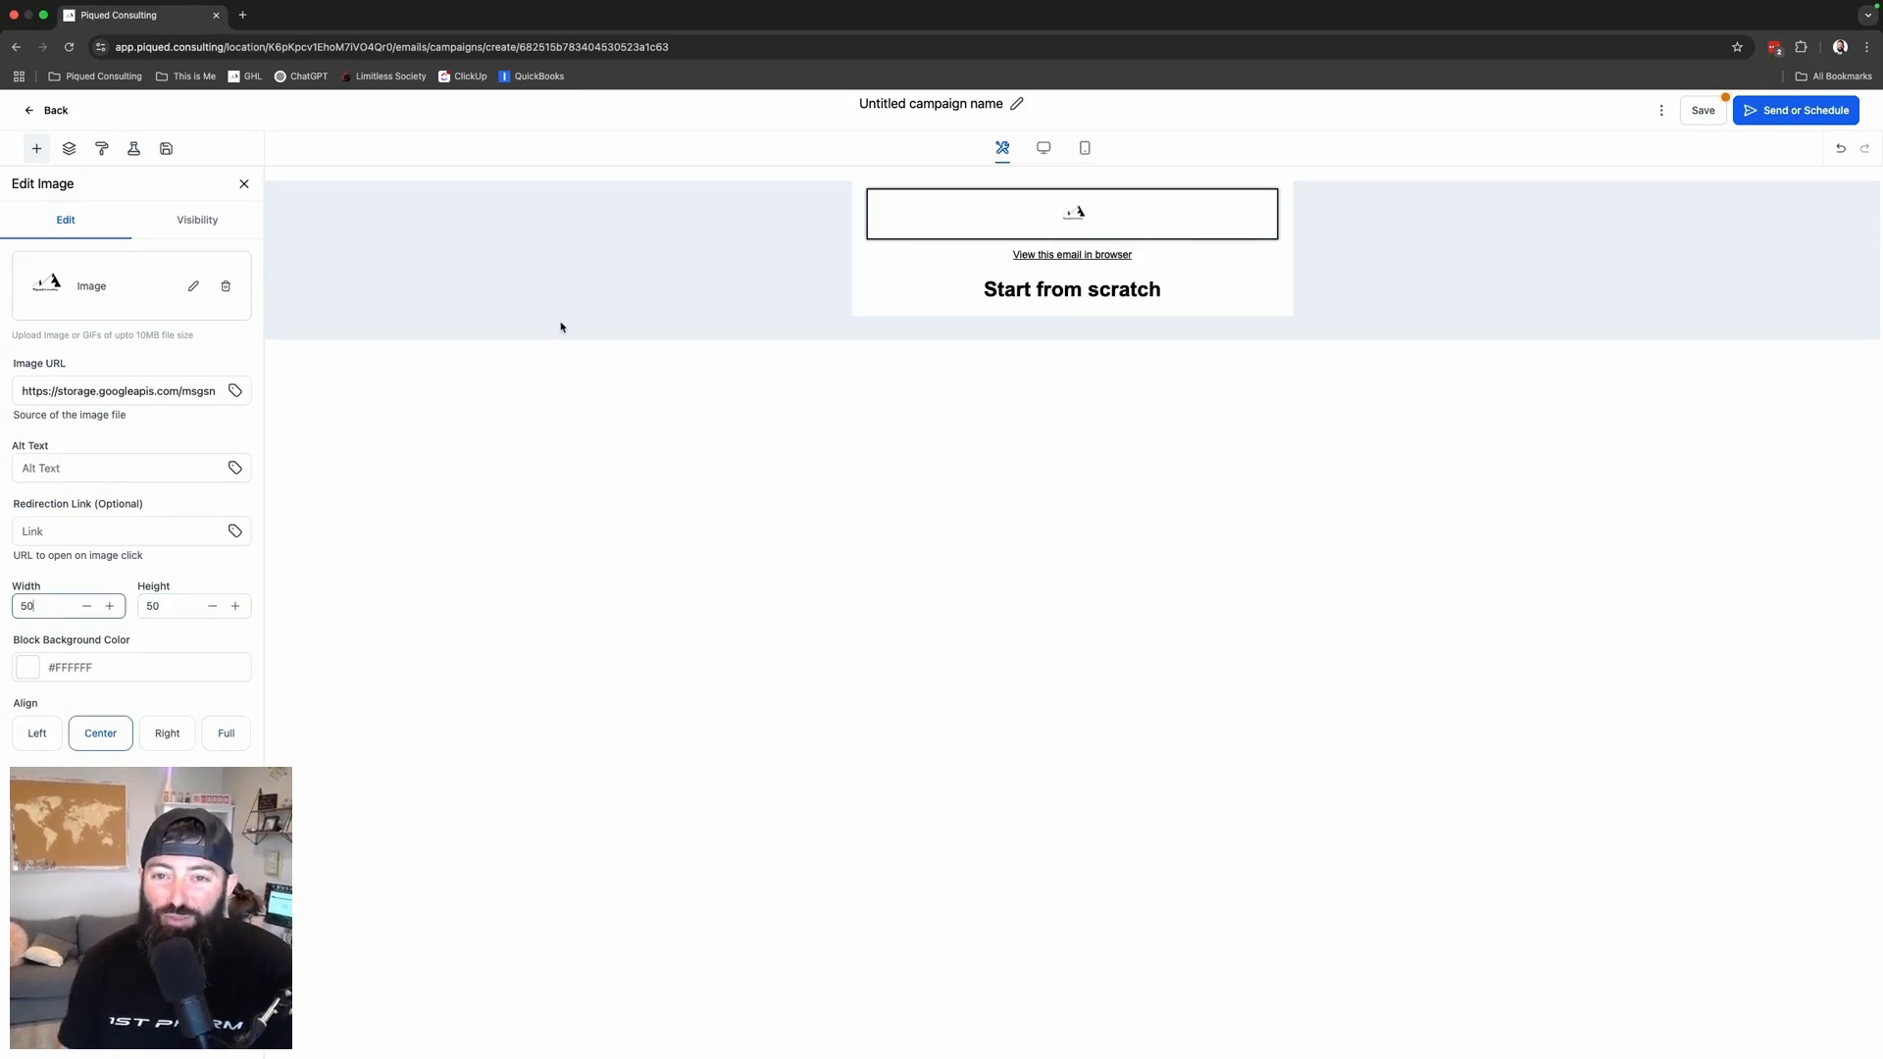
{"action": "key", "text": "Tab"}
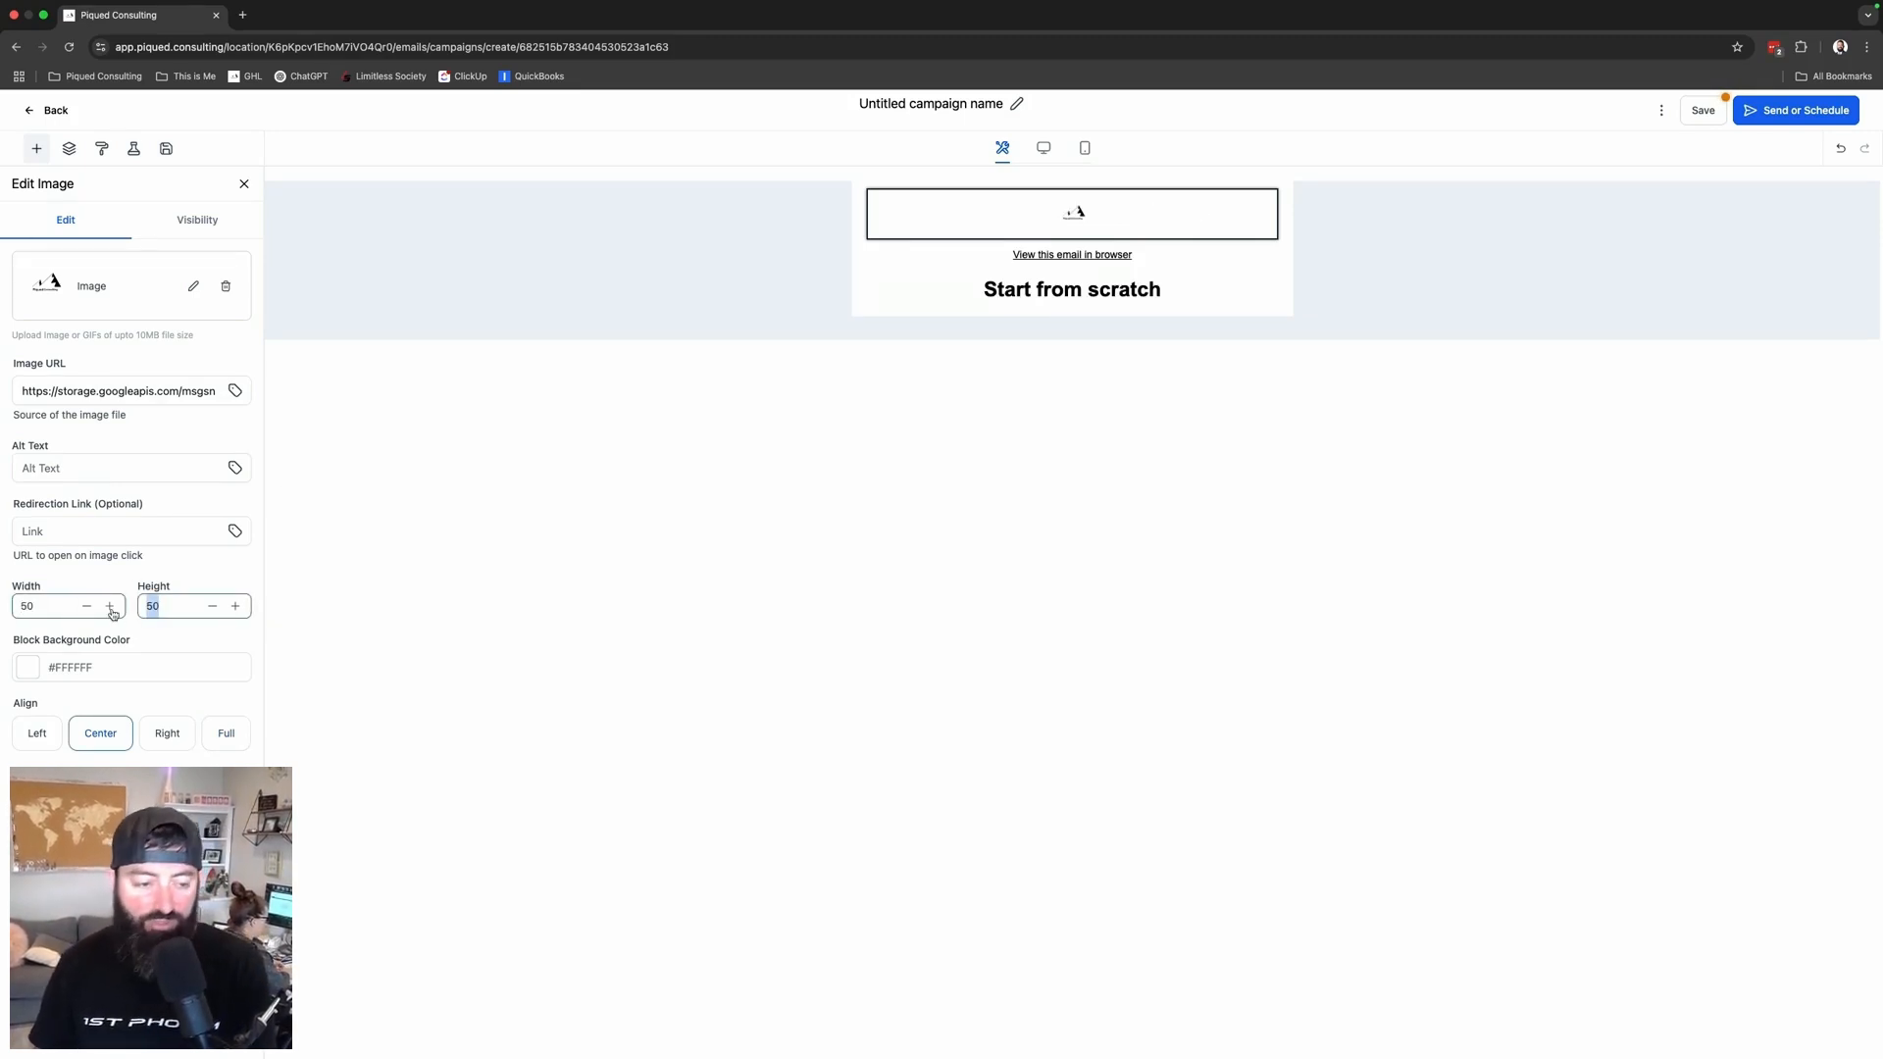
{"action": "type", "text": "75"}
{"action": "double_click", "coordinate": [43, 606]}
{"action": "type", "text": "75"}
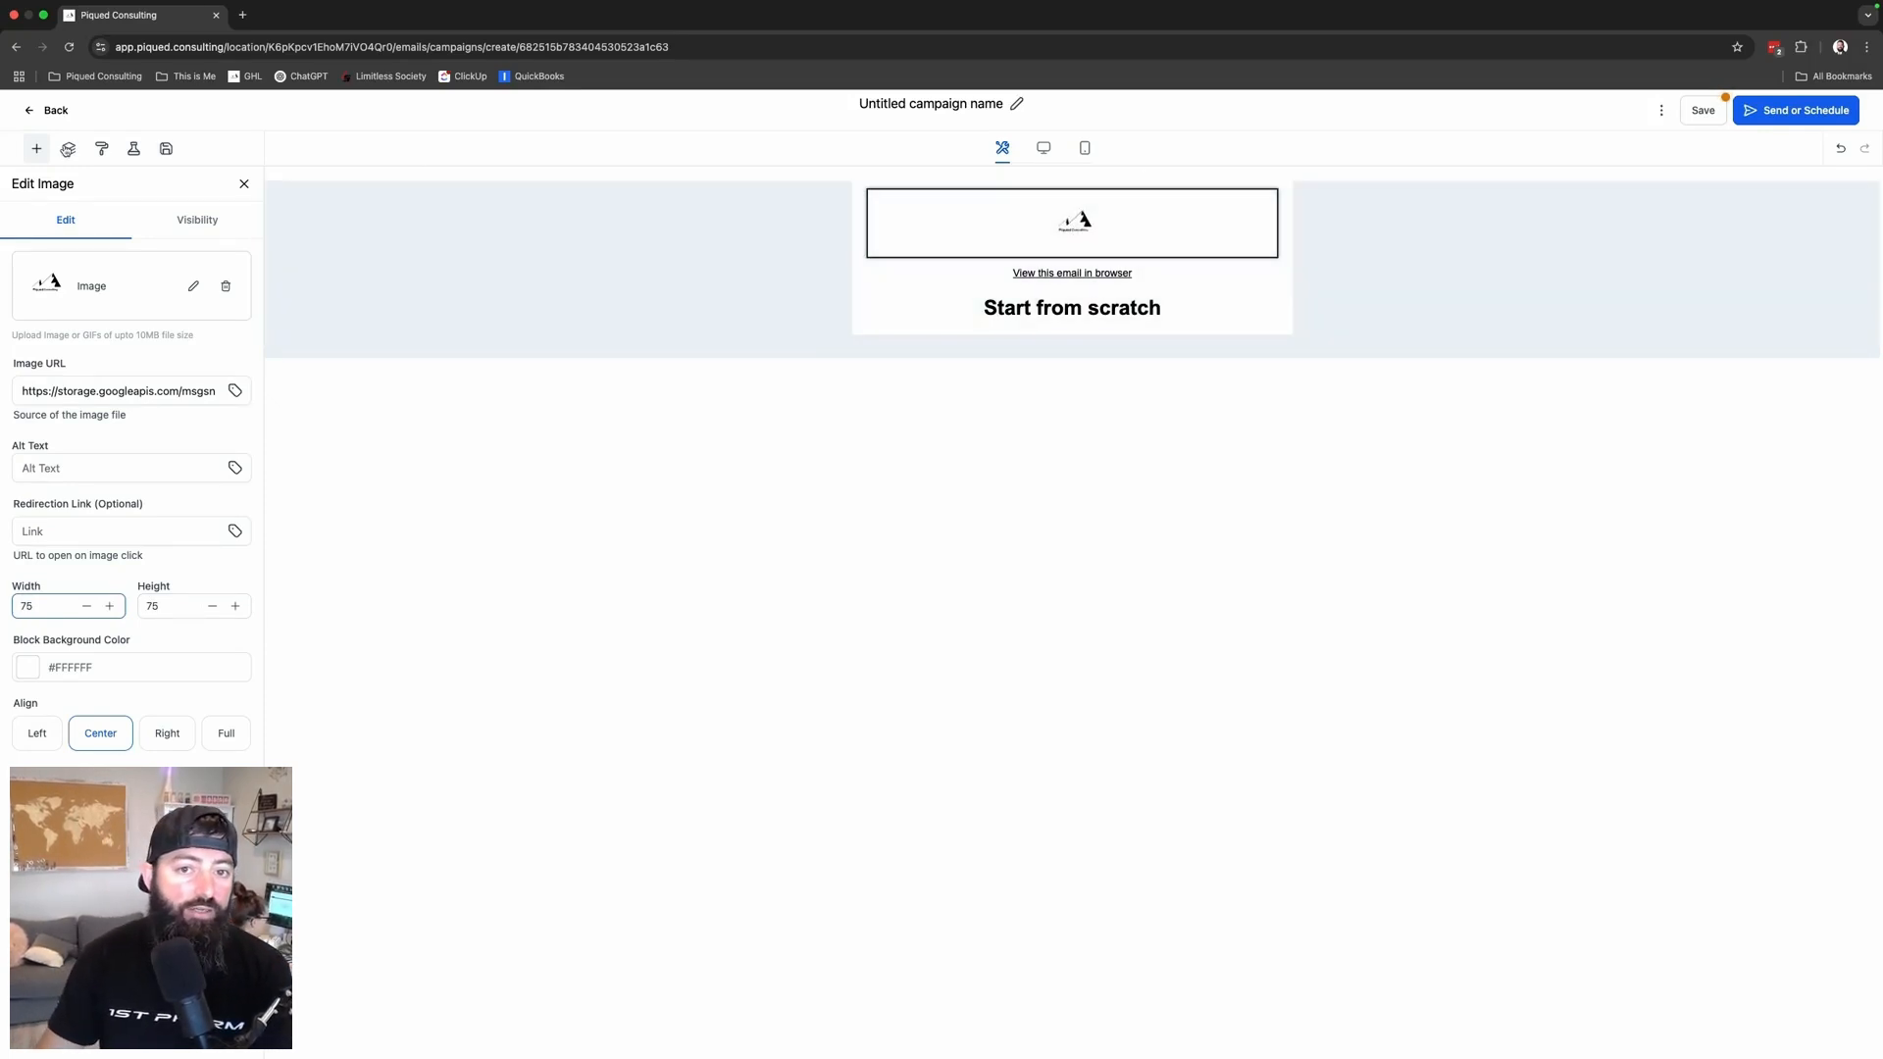
{"action": "left_click", "coordinate": [36, 149]}
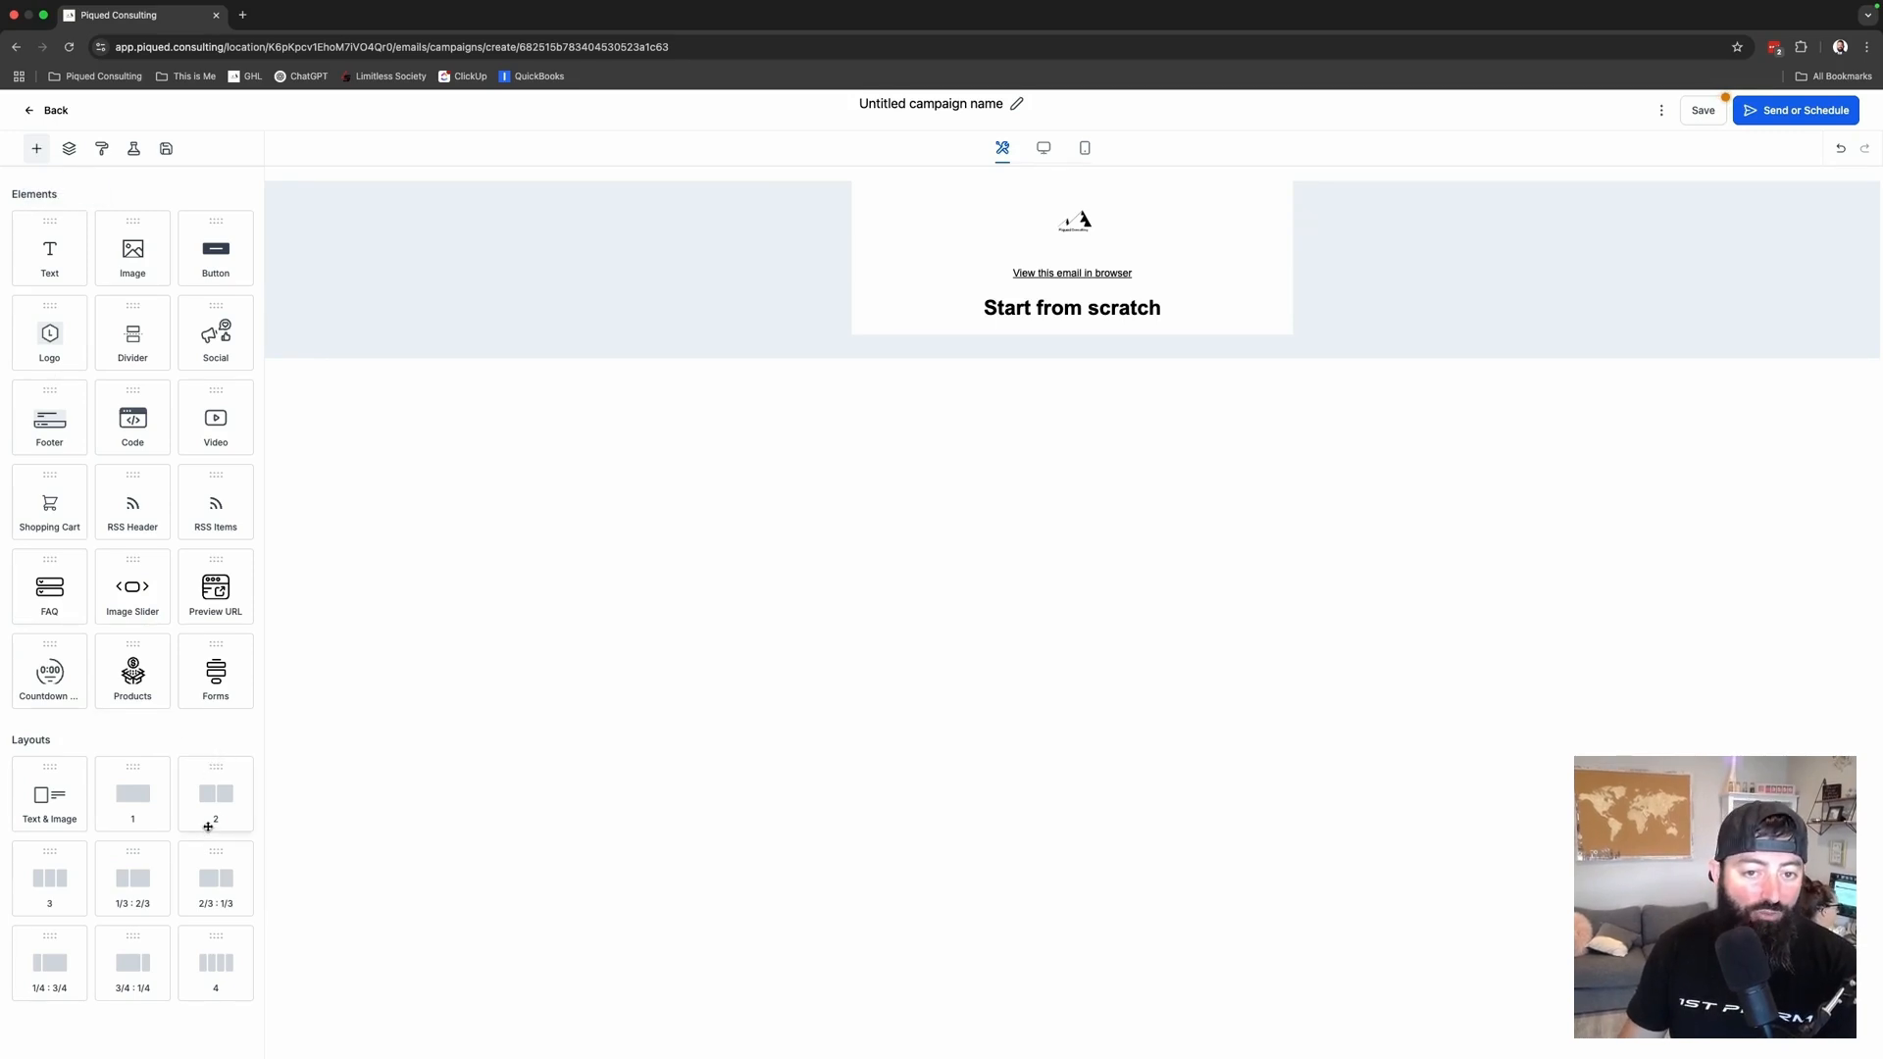
- Drop a Text & Image section below the header and delete the 'Start from scratch' heading
{"action": "left_click_drag", "start_coordinate": [54, 795], "coordinate": [1018, 315]}
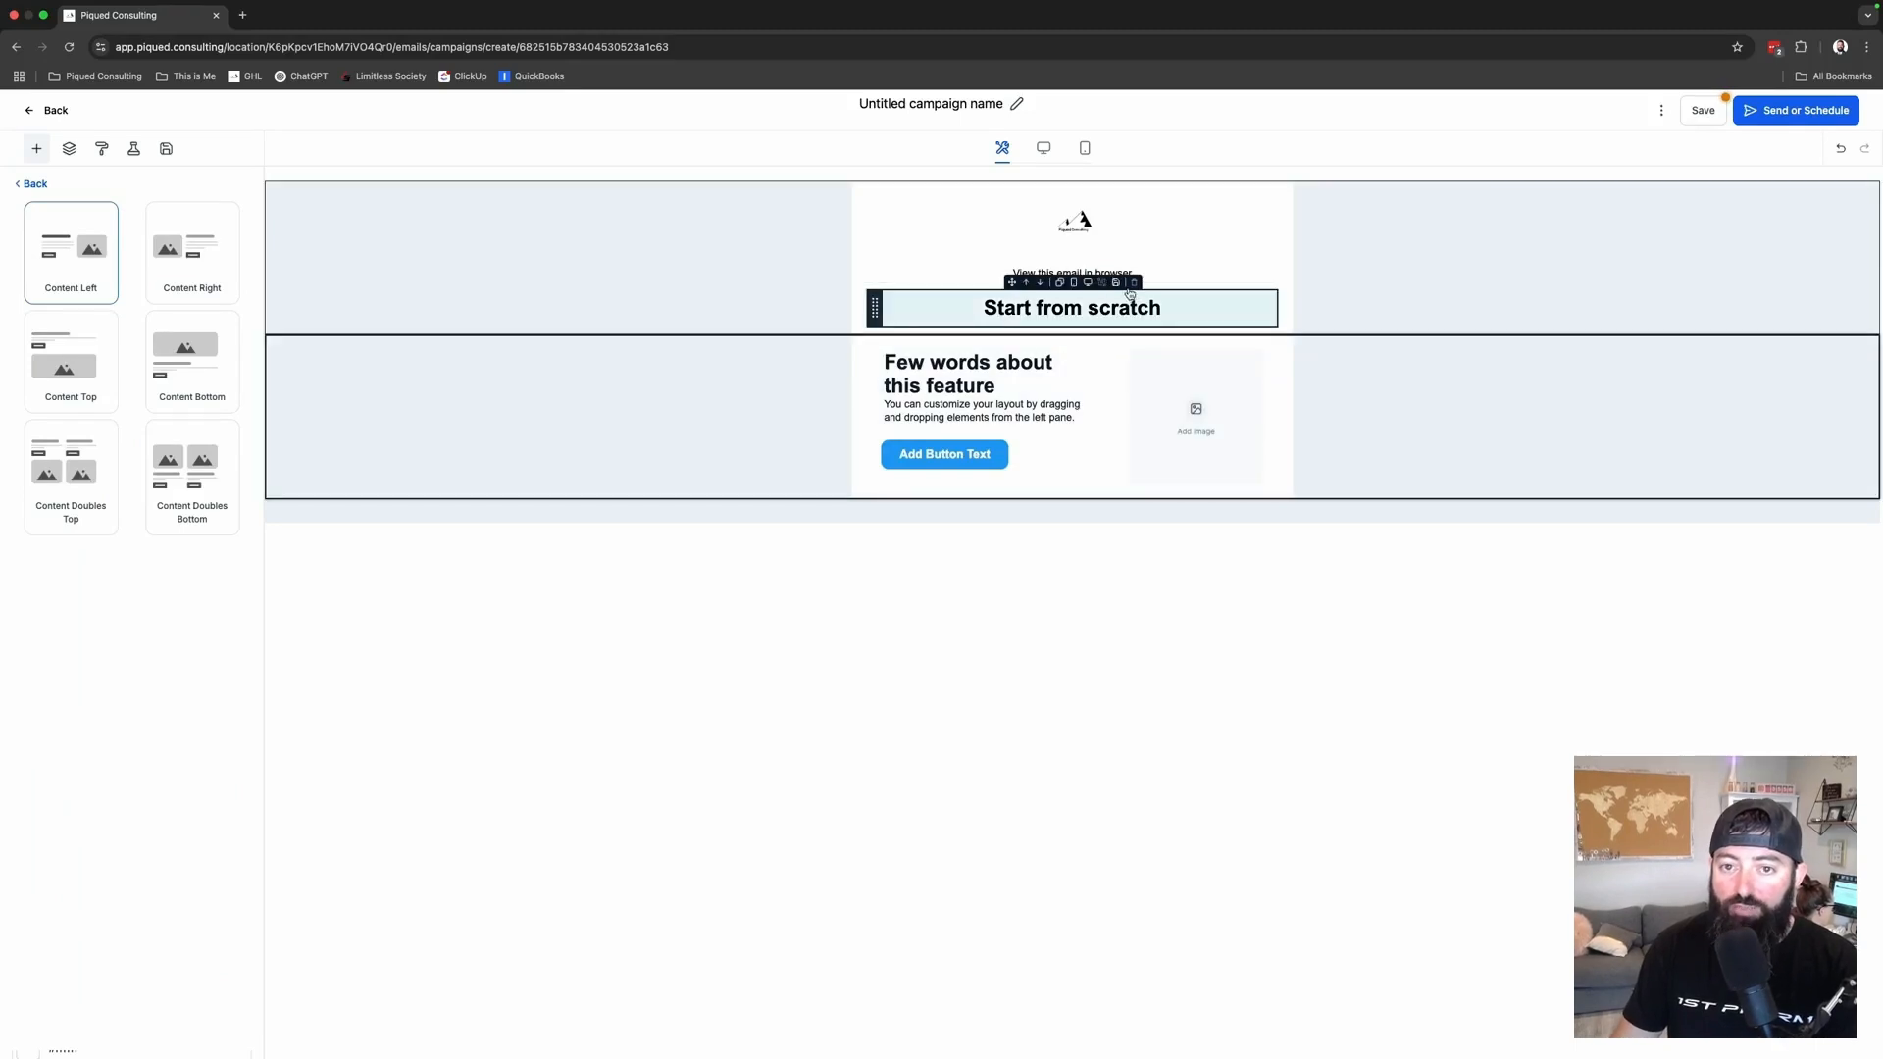
{"action": "left_click", "coordinate": [1135, 283]}
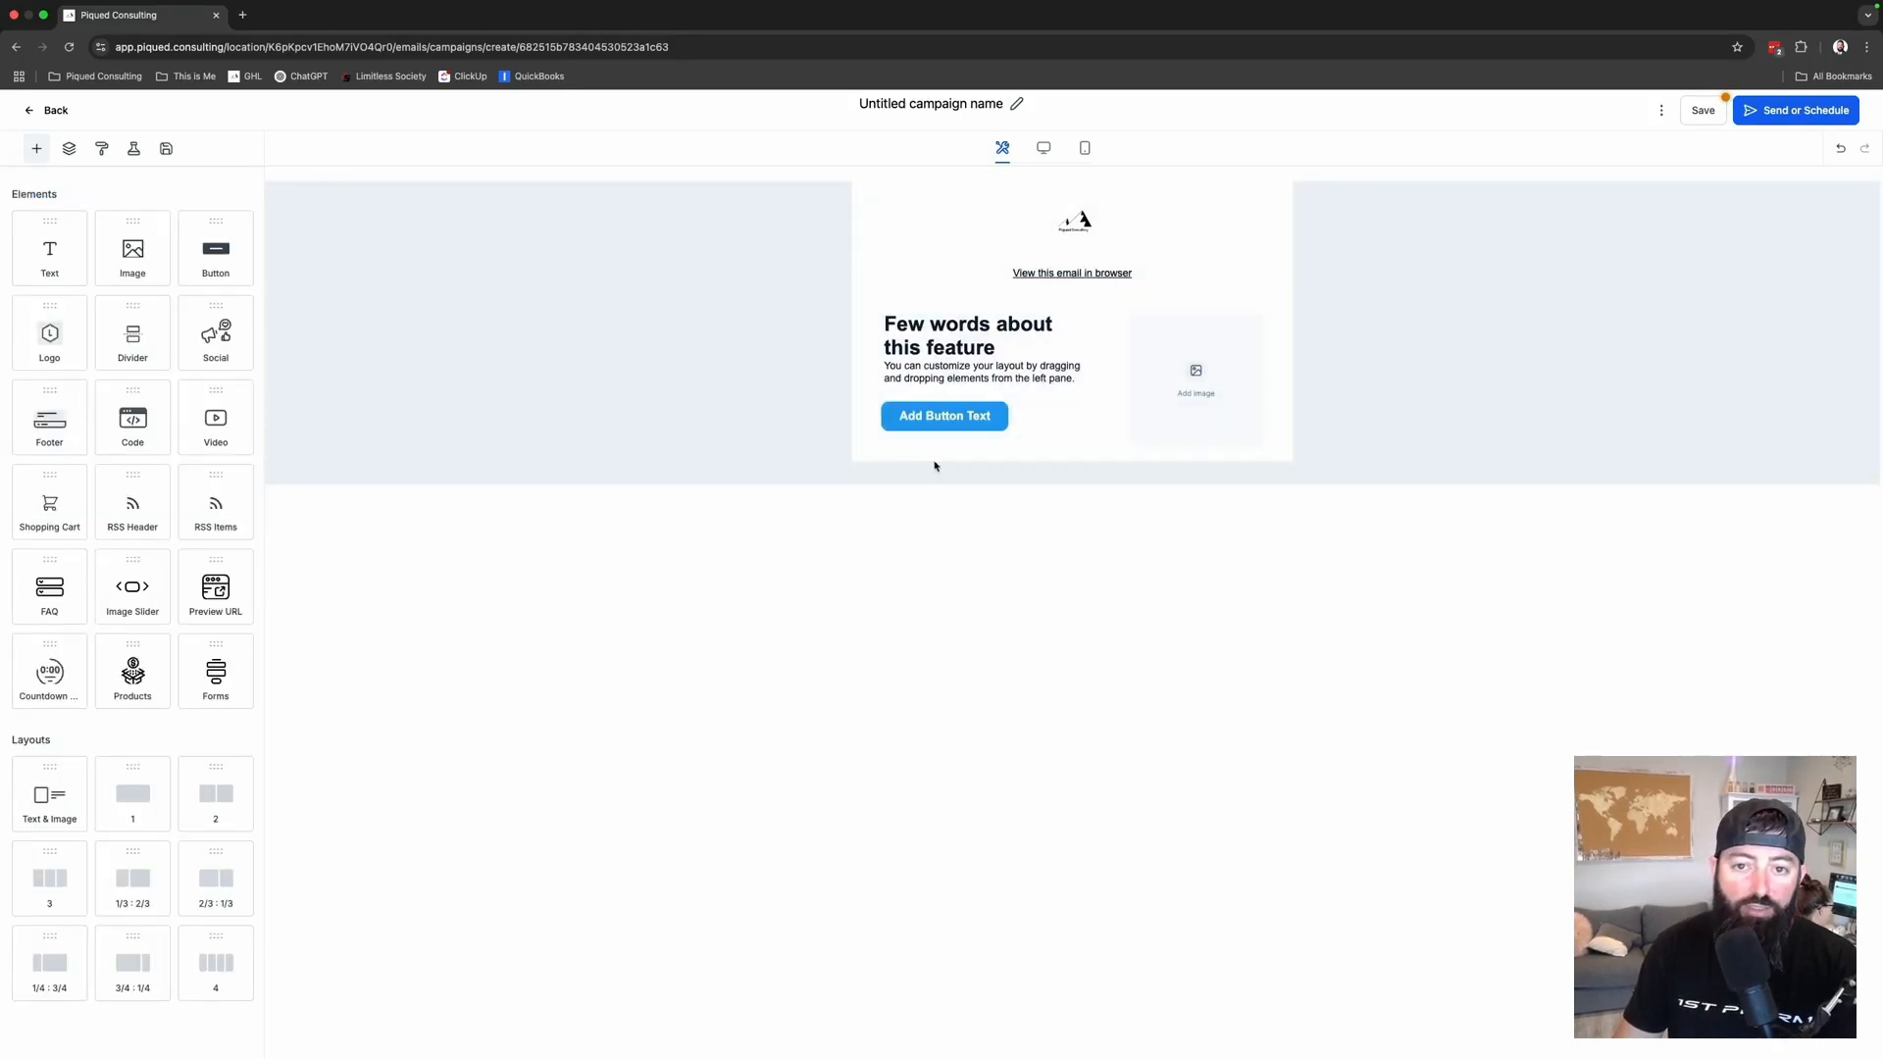
- Replace the placeholder heading with 'Piqued Consulting Newsletter'
{"action": "left_click", "coordinate": [949, 332]}
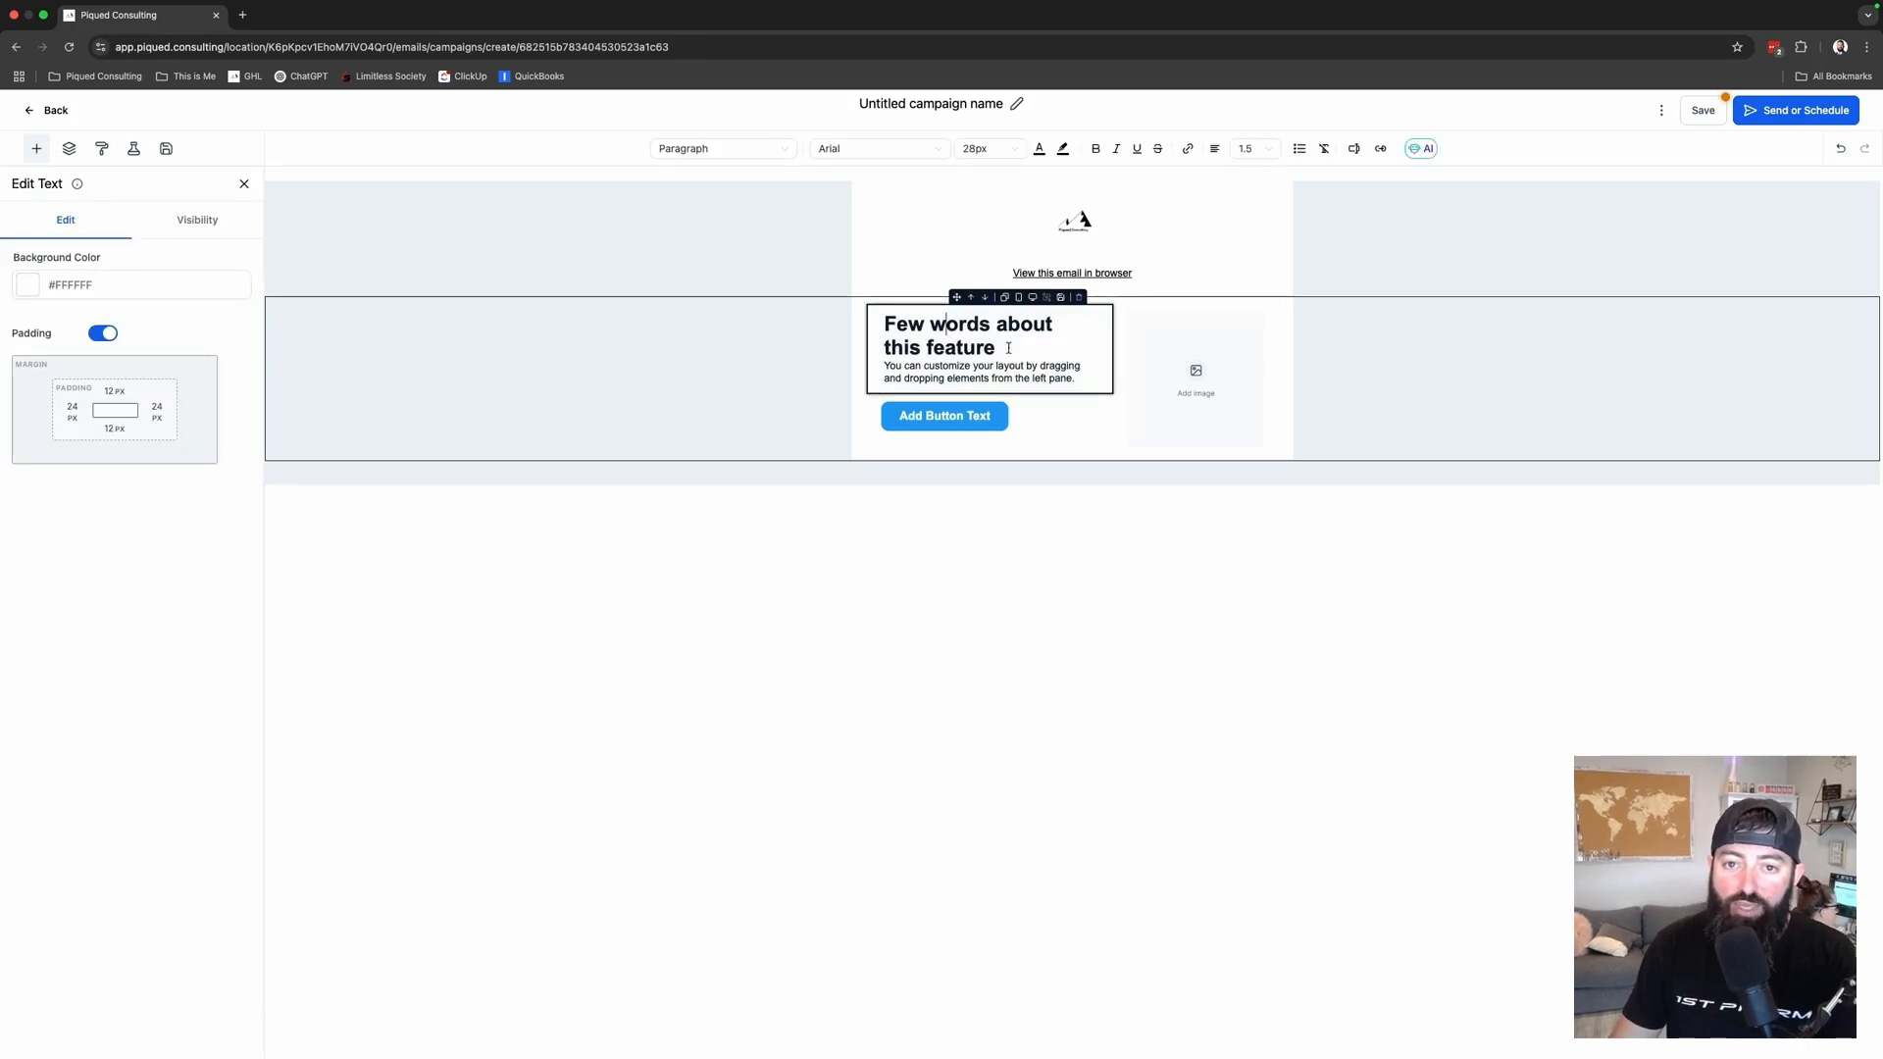
{"action": "left_click_drag", "start_coordinate": [1007, 347], "coordinate": [834, 326]}
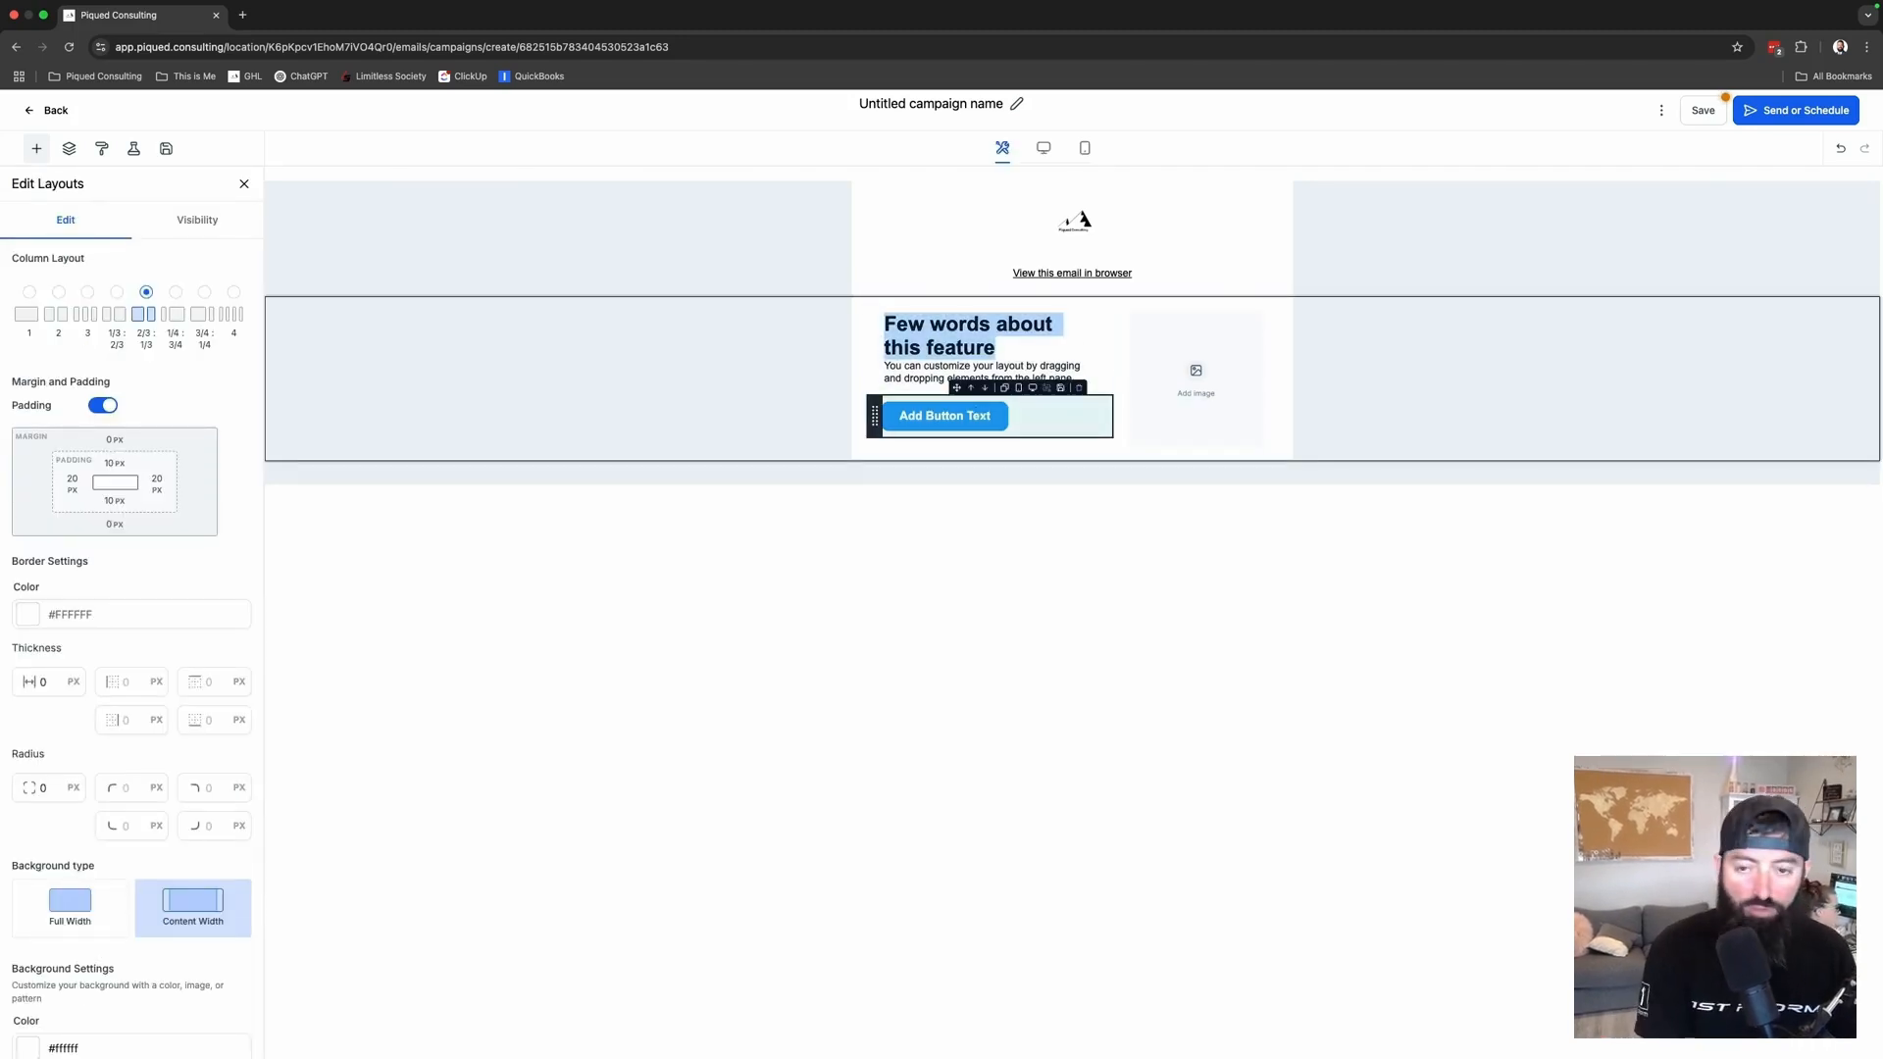
{"action": "type", "text": "Welcome"}
{"action": "key", "text": "BackSpace"}
{"action": "key", "text": "BackSpace"}
{"action": "key", "text": "BackSpace"}
{"action": "key", "text": "BackSpace"}
{"action": "key", "text": "BackSpace"}
{"action": "key", "text": "BackSpace"}
{"action": "key", "text": "BackSpace"}
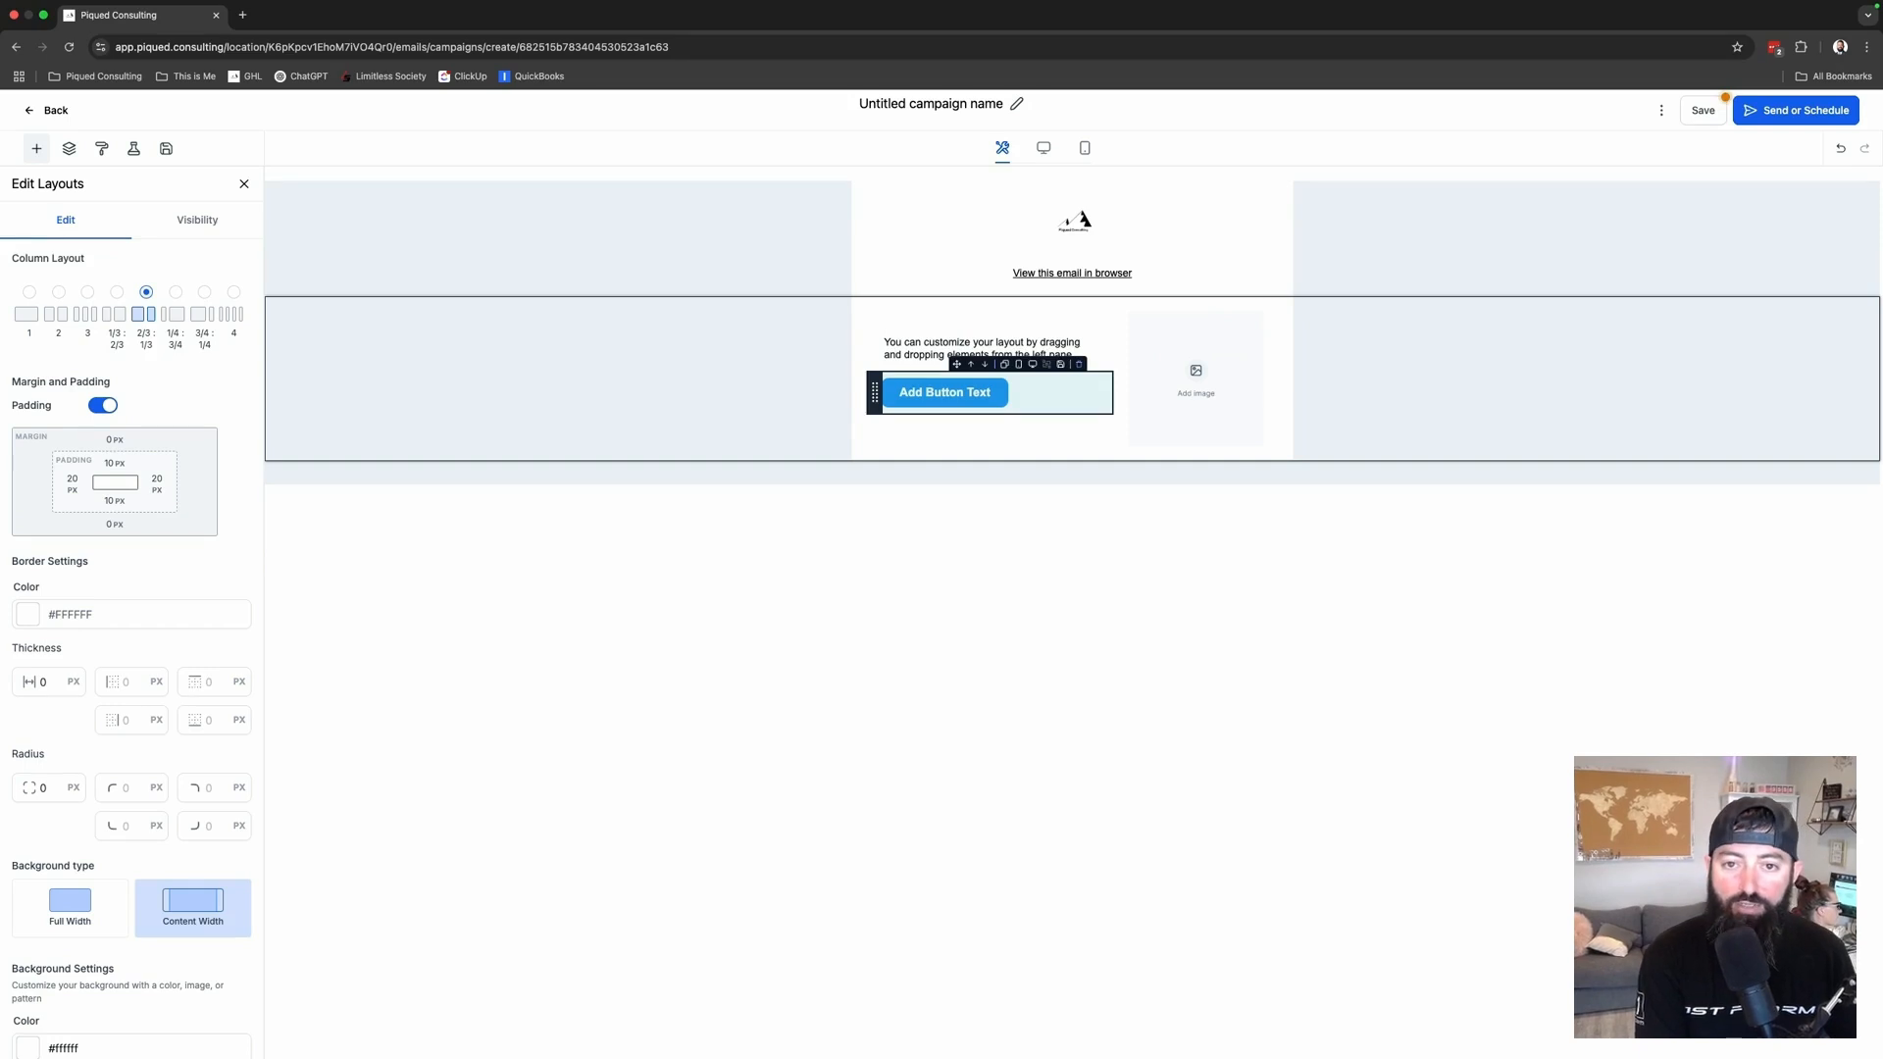
{"action": "type", "text": "Piqued Consulti"}
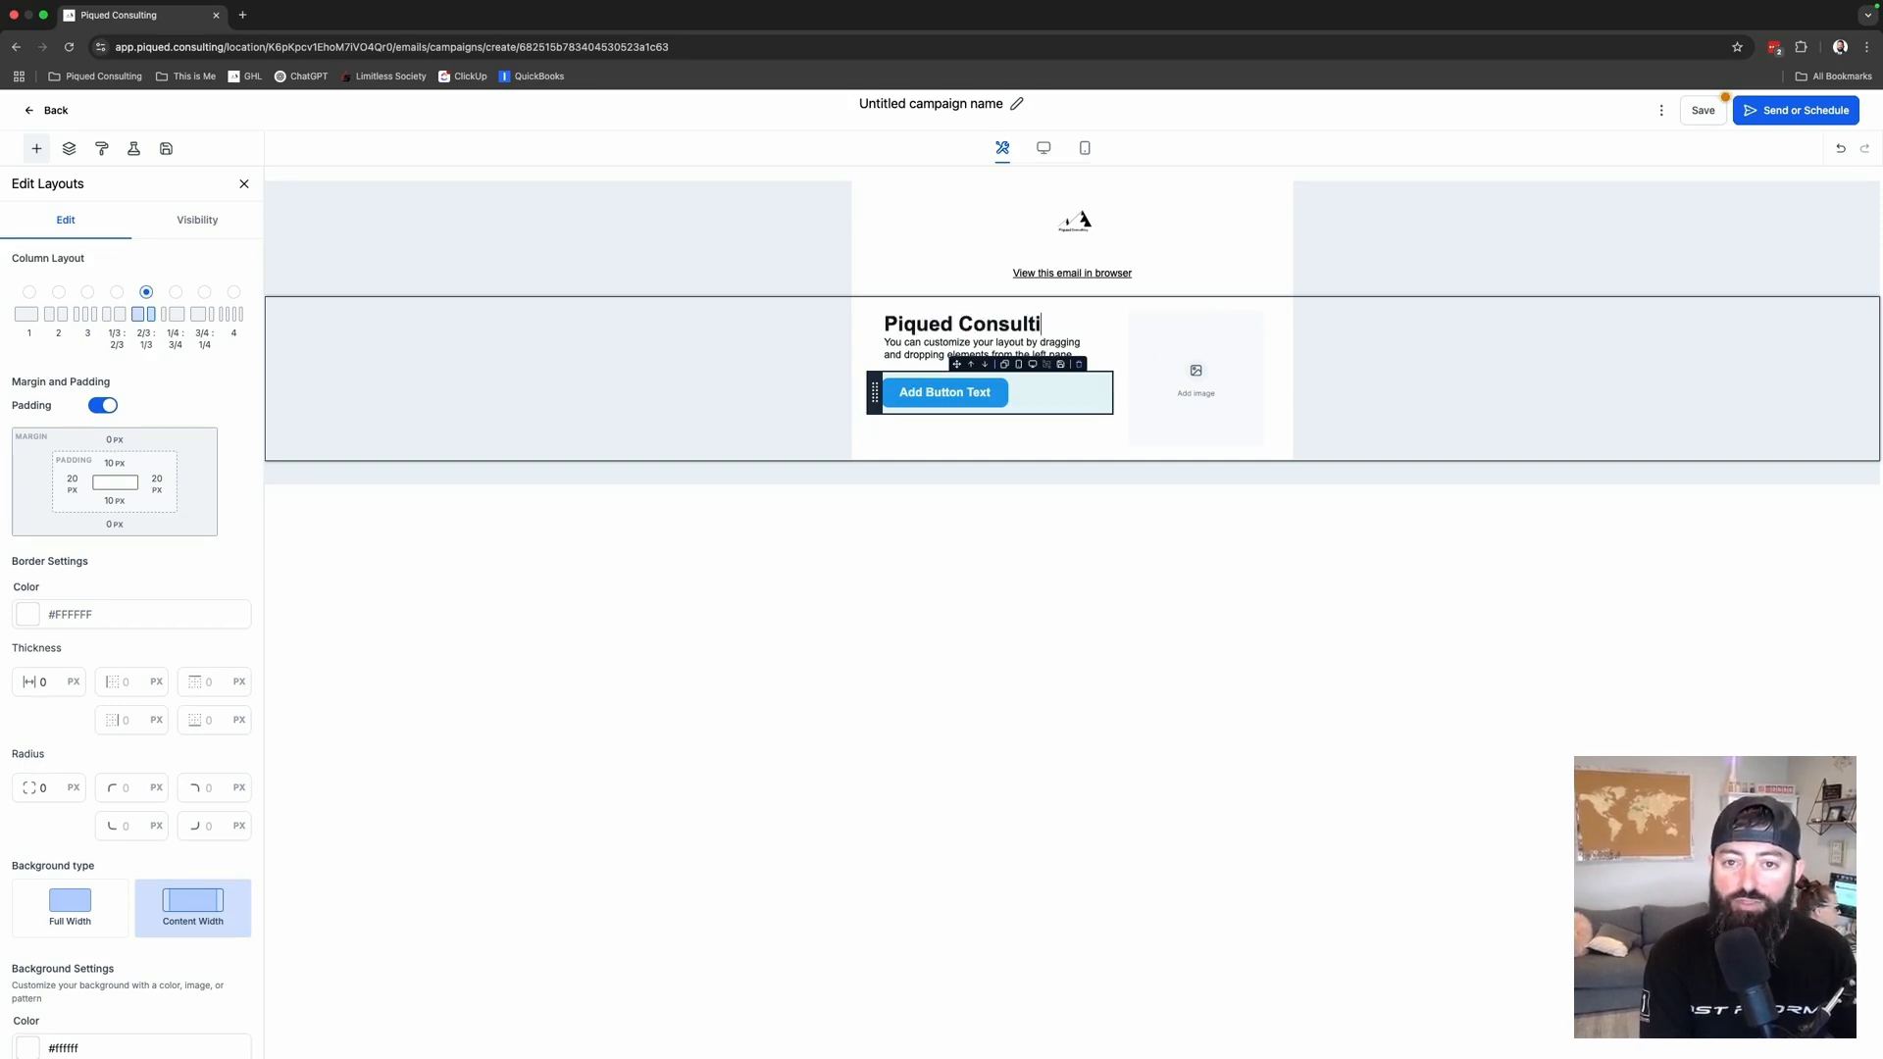
{"action": "type", "text": "ng Newsleet"}
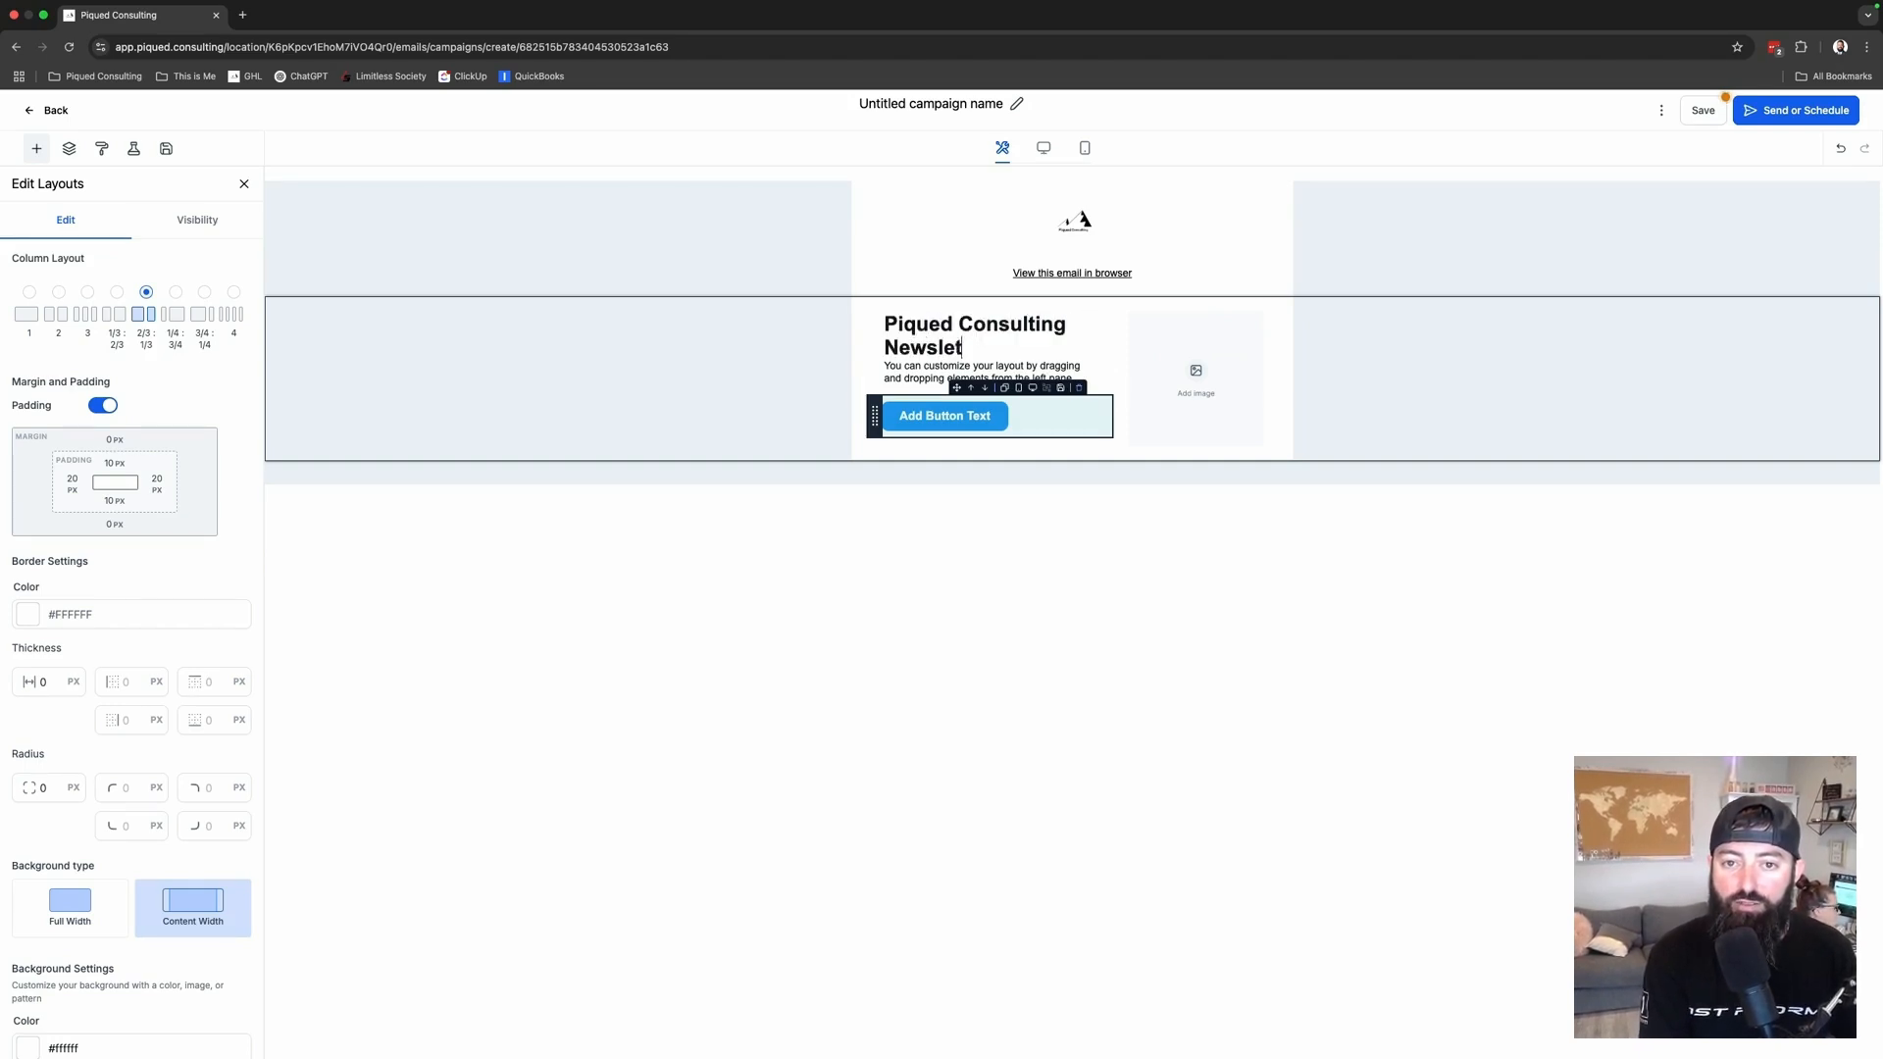
{"action": "type", "text": "ter"}
- Change the paragraph to the greeting 'Hey {{contact.first_name}},' using the contact first-name field
{"action": "left_click", "coordinate": [1075, 379]}
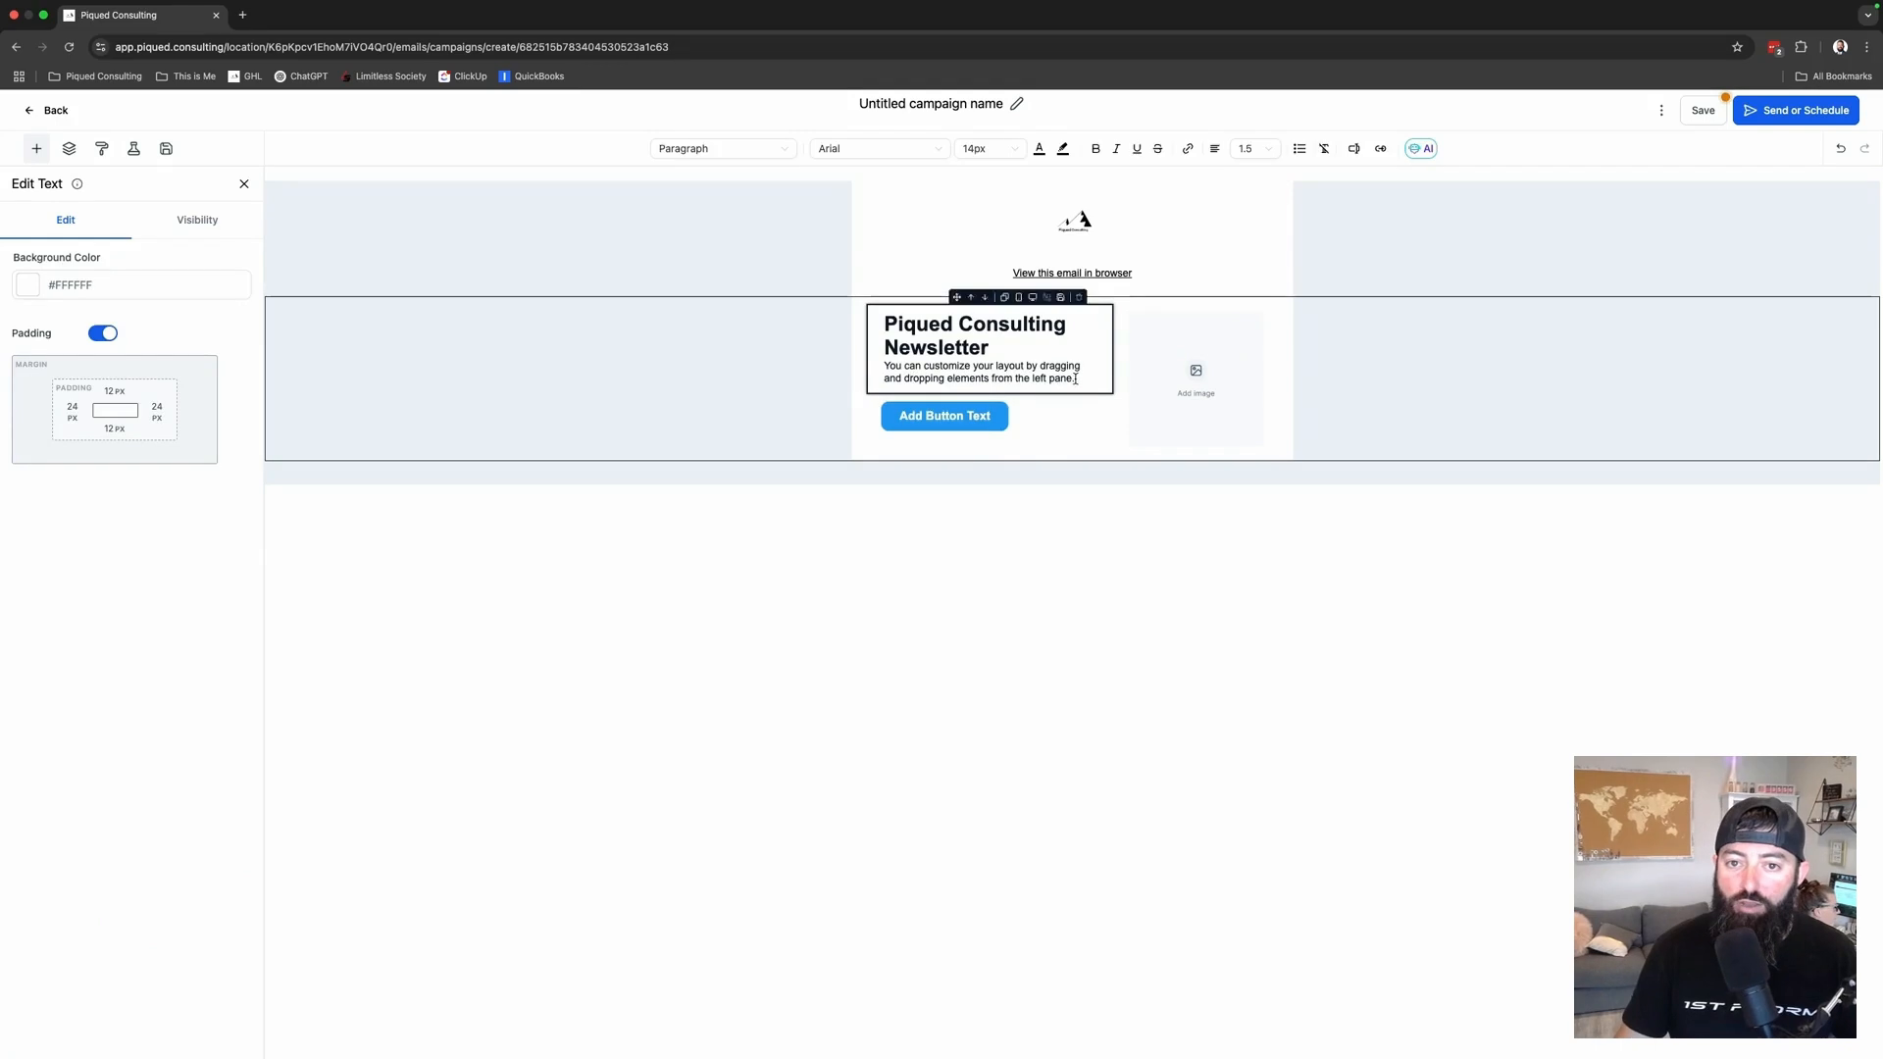
{"action": "left_click_drag", "start_coordinate": [1075, 379], "coordinate": [877, 366]}
{"action": "type", "text": "Hey"}
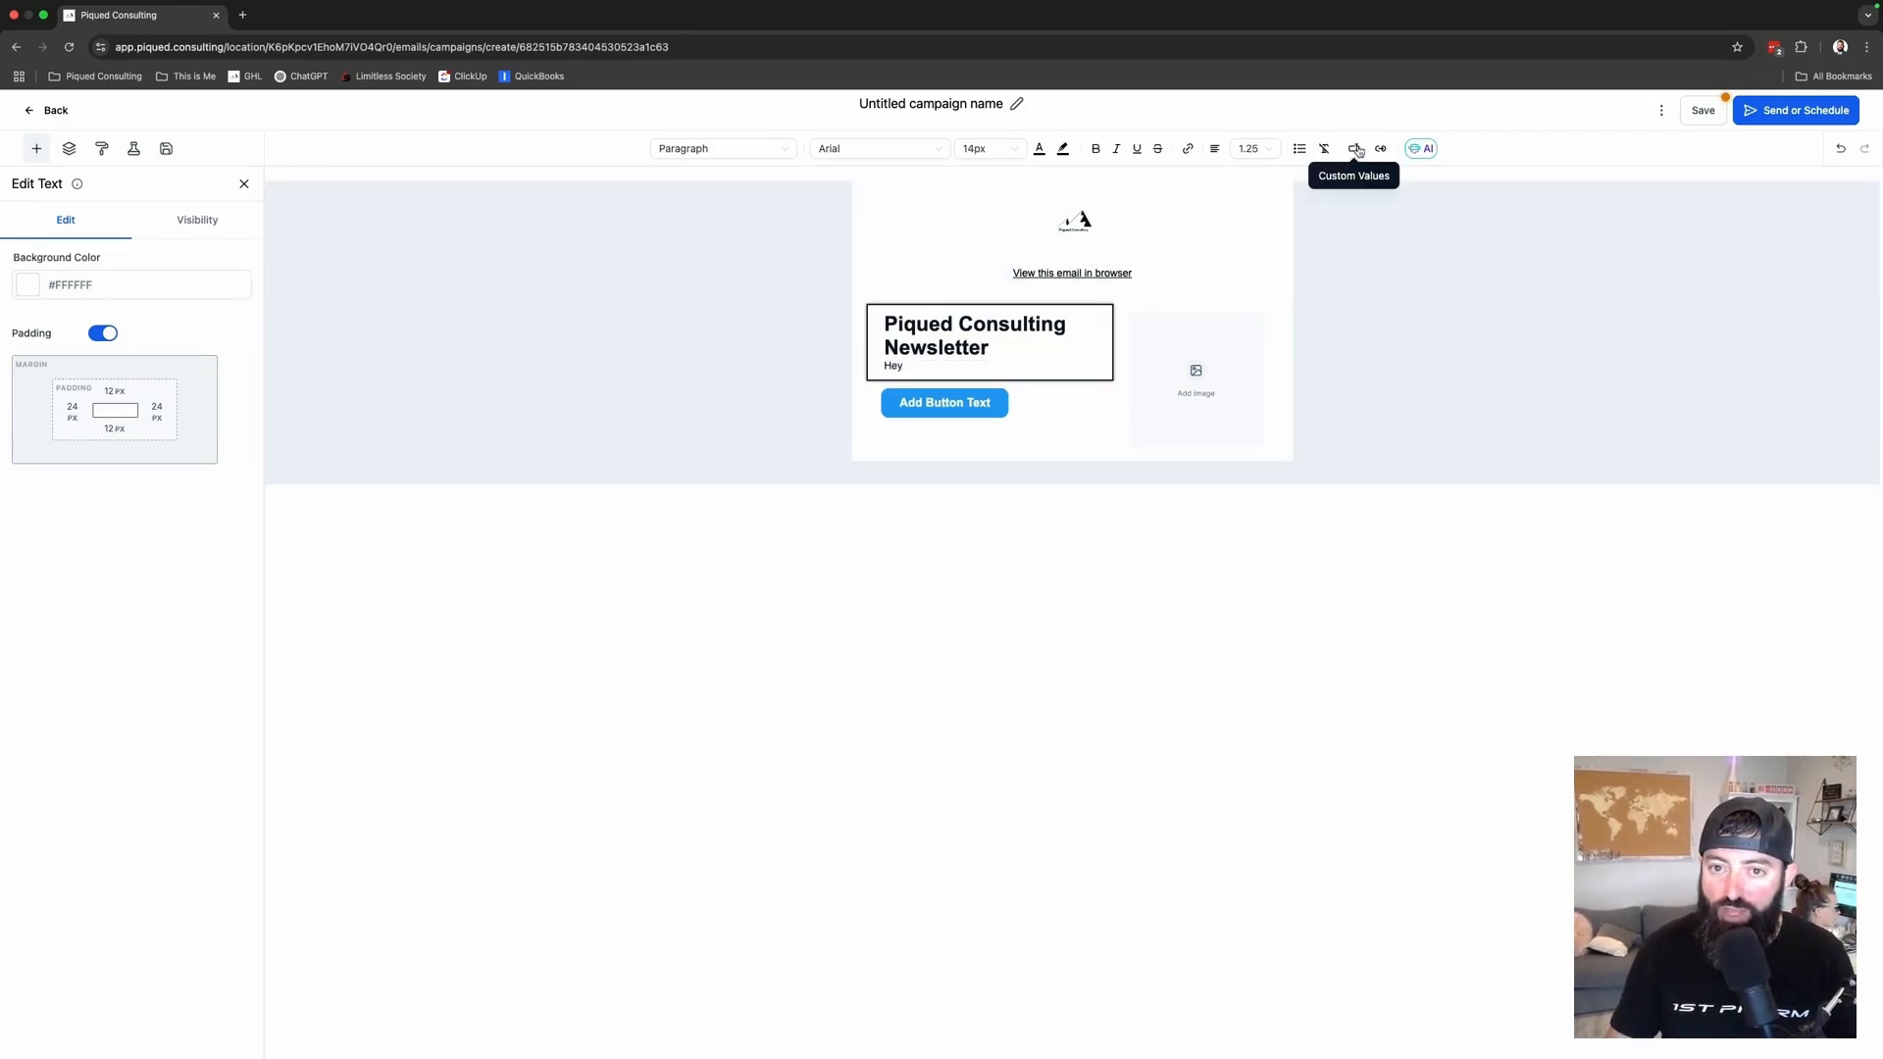
{"action": "left_click", "coordinate": [1357, 149]}
{"action": "left_click", "coordinate": [1304, 209]}
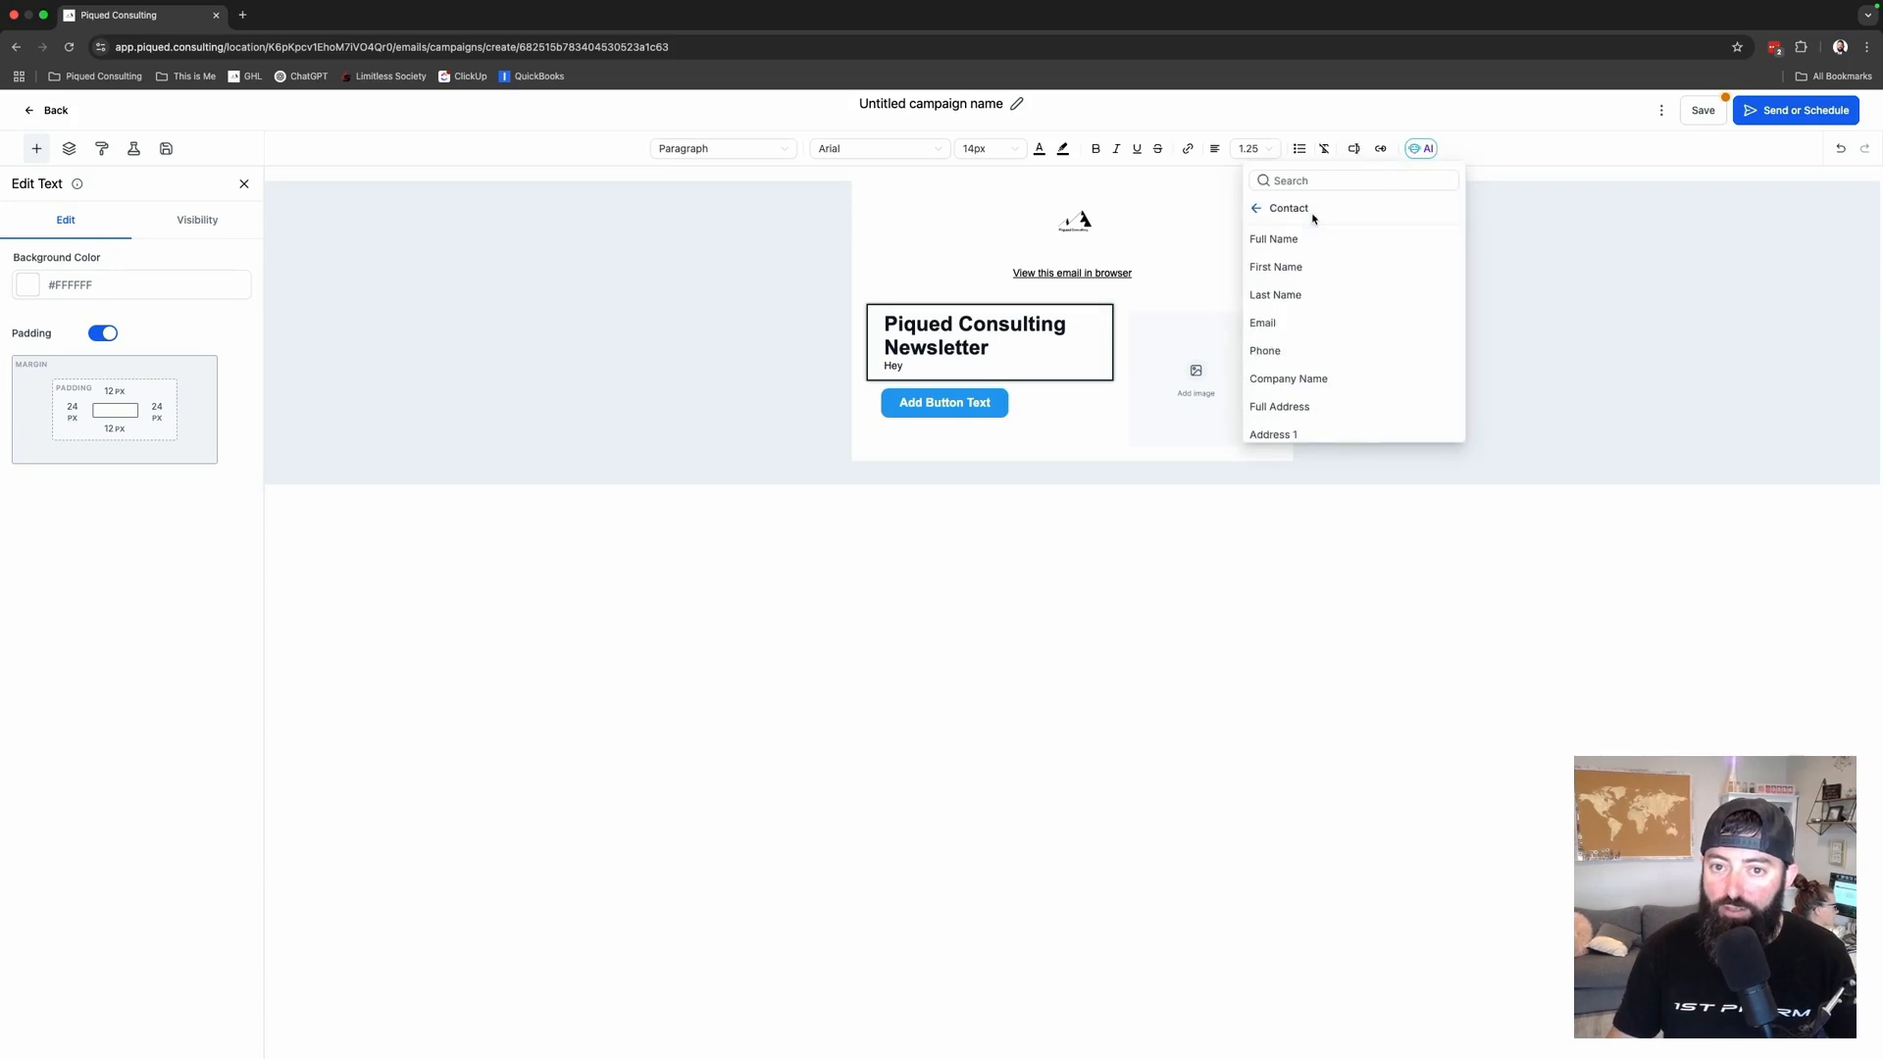
{"action": "left_click", "coordinate": [1286, 270]}
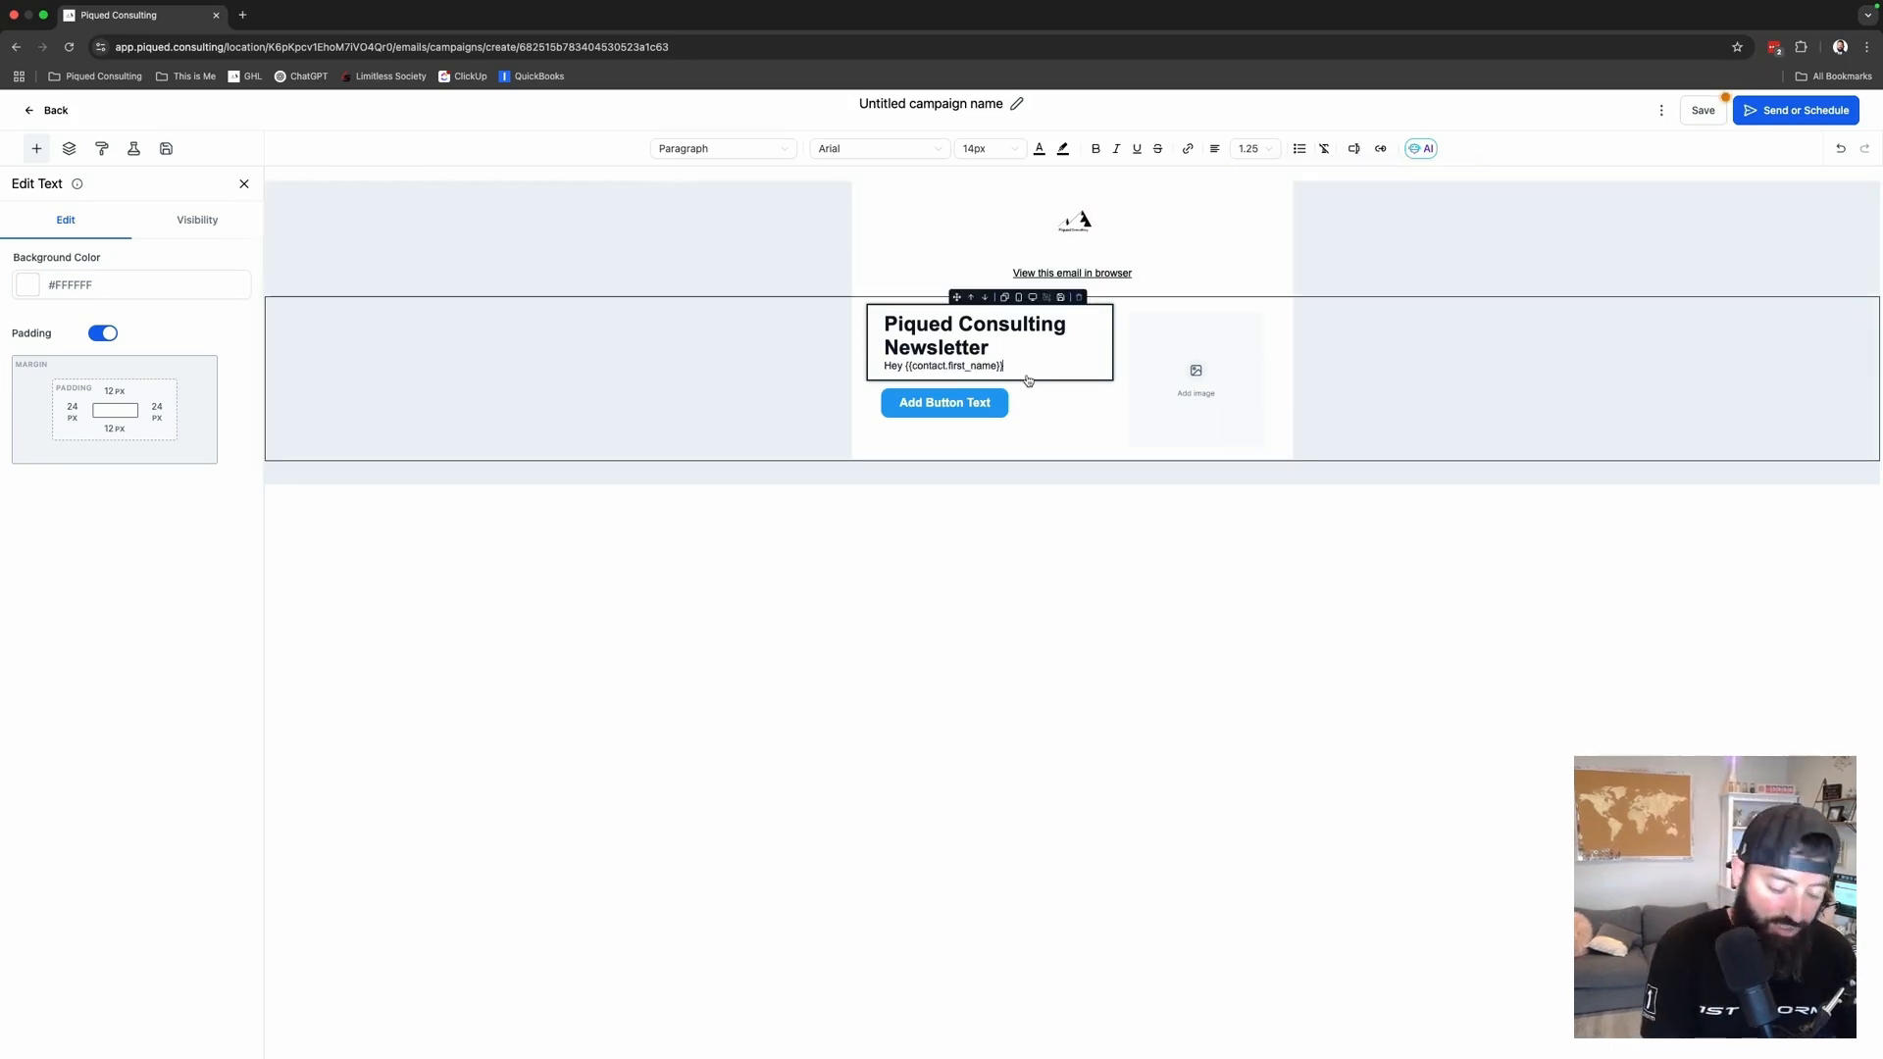
{"action": "type", "text": ","}
{"action": "key", "text": "Return"}
- Add the line 'This week in HighLevel news' followed by two filler lines
{"action": "type", "text": "This we"}
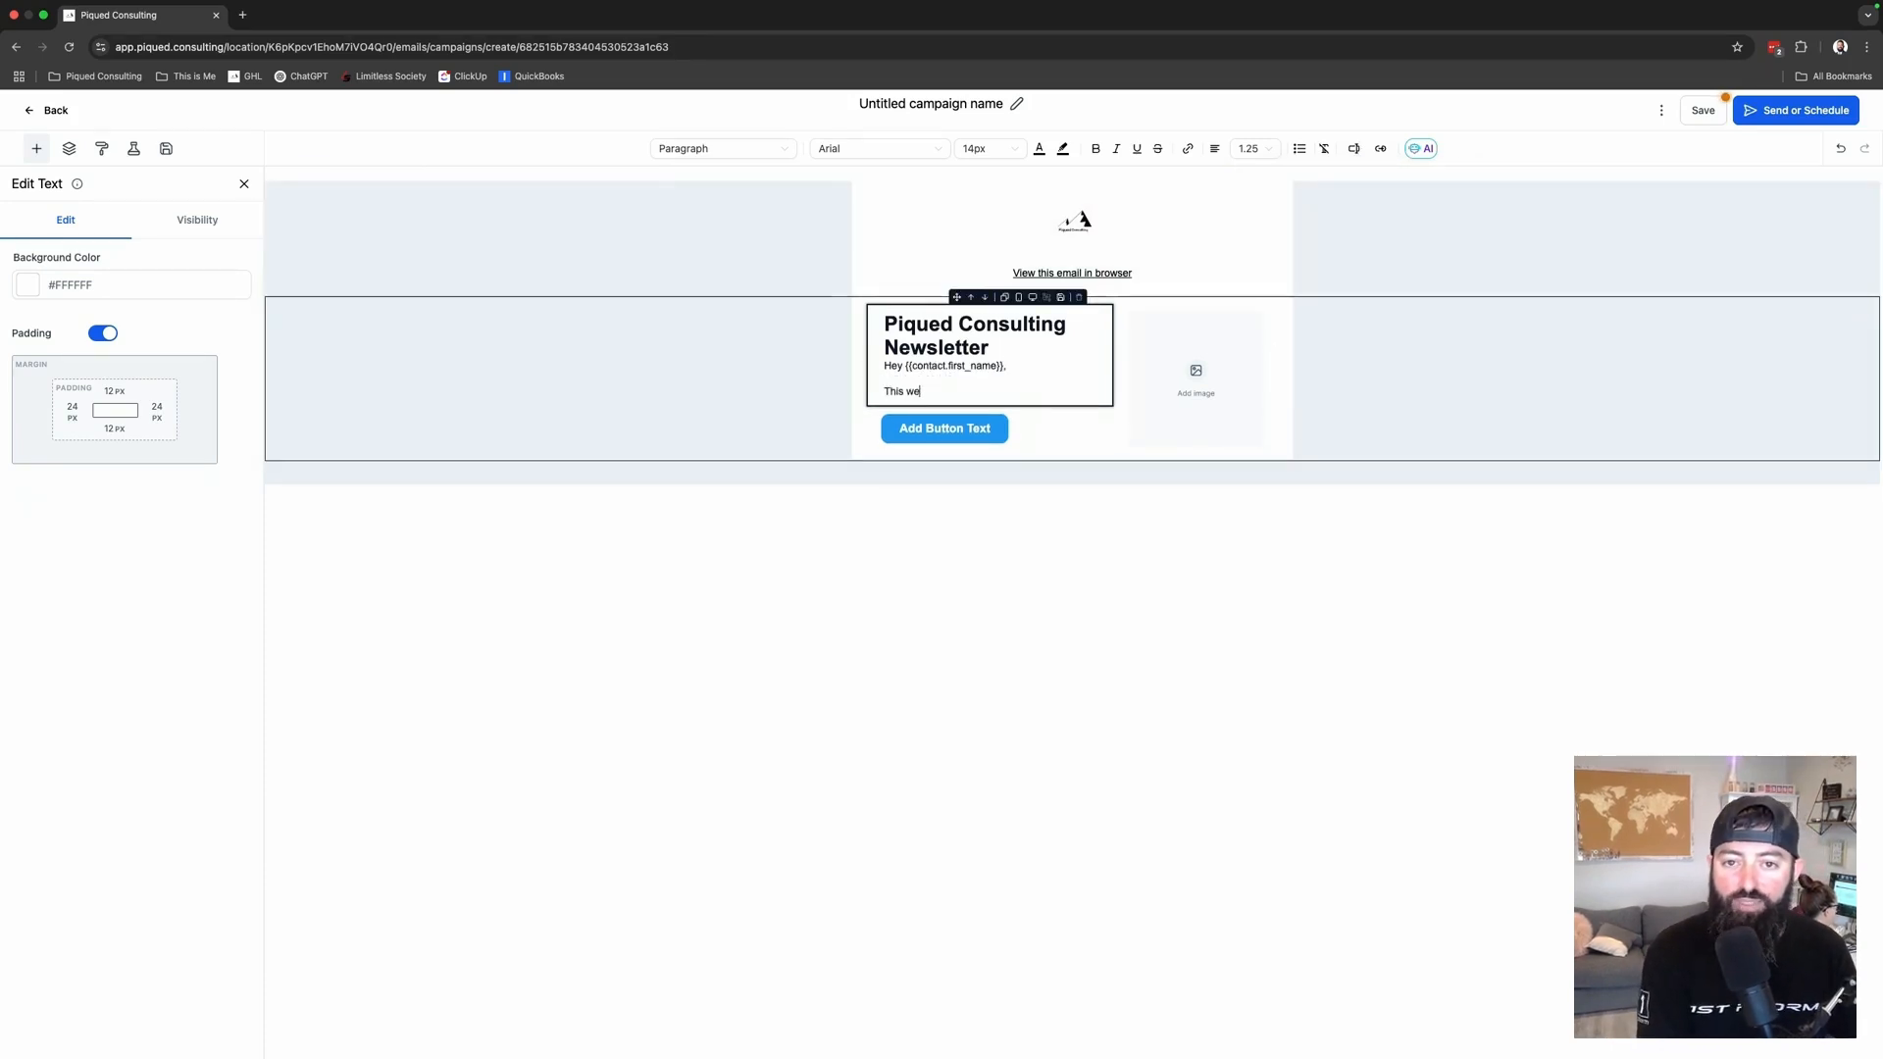
{"action": "type", "text": "ek in HighLevel"}
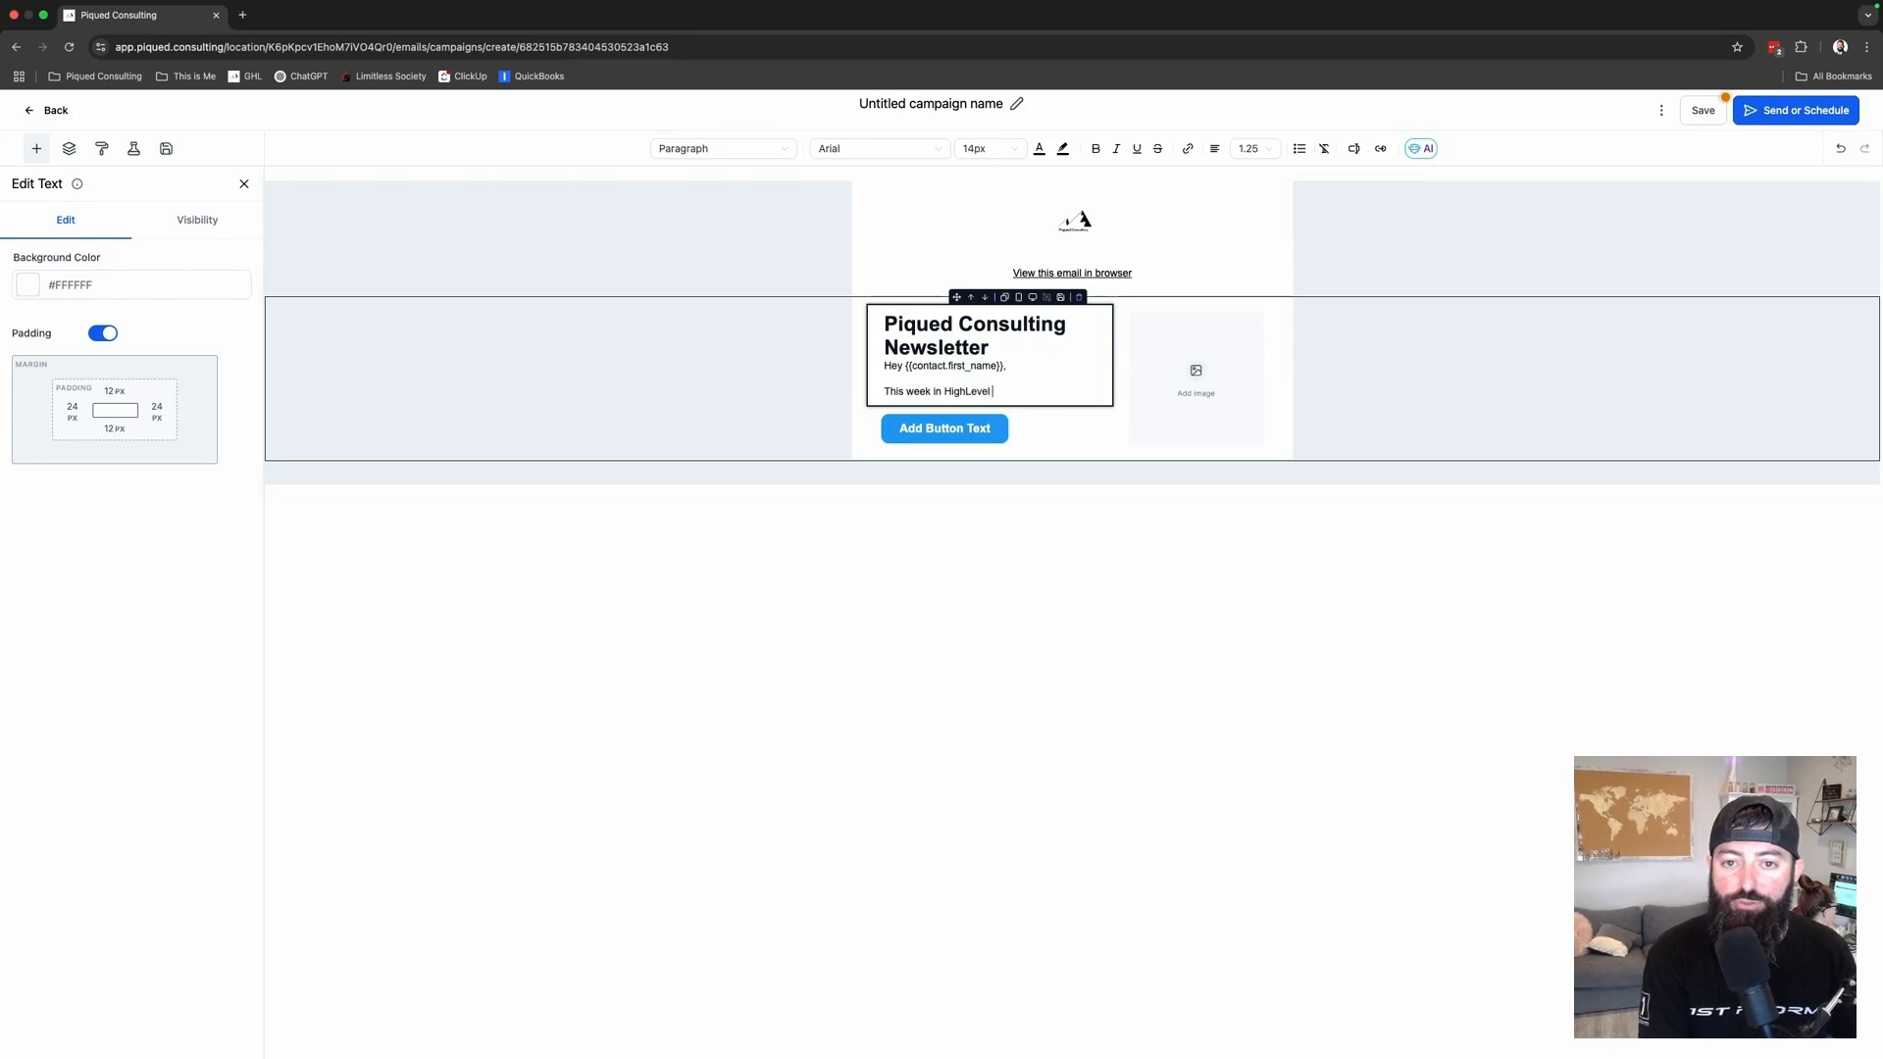
{"action": "type", "text": " news, alsdjflkjasdjf"}
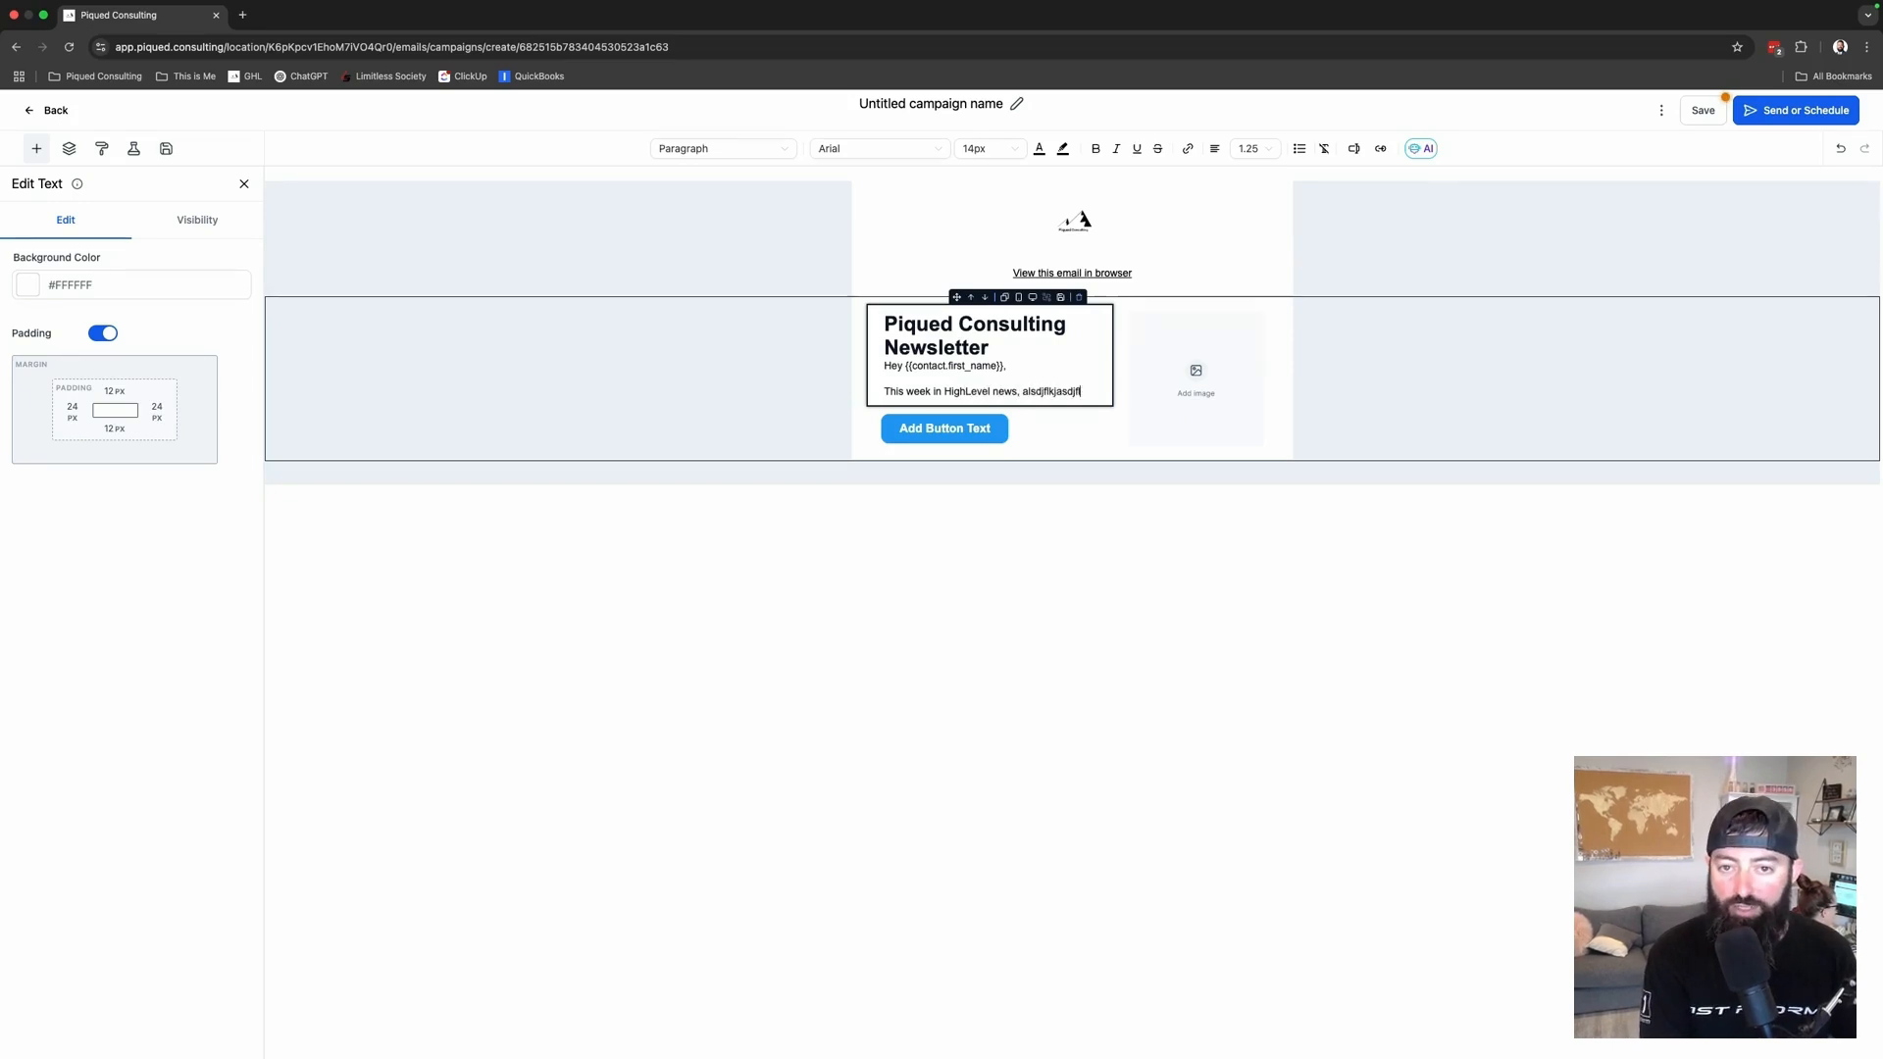
{"action": "type", "text": "la sadfasdf"}
{"action": "key", "text": "Return"}
{"action": "key", "text": "Return"}
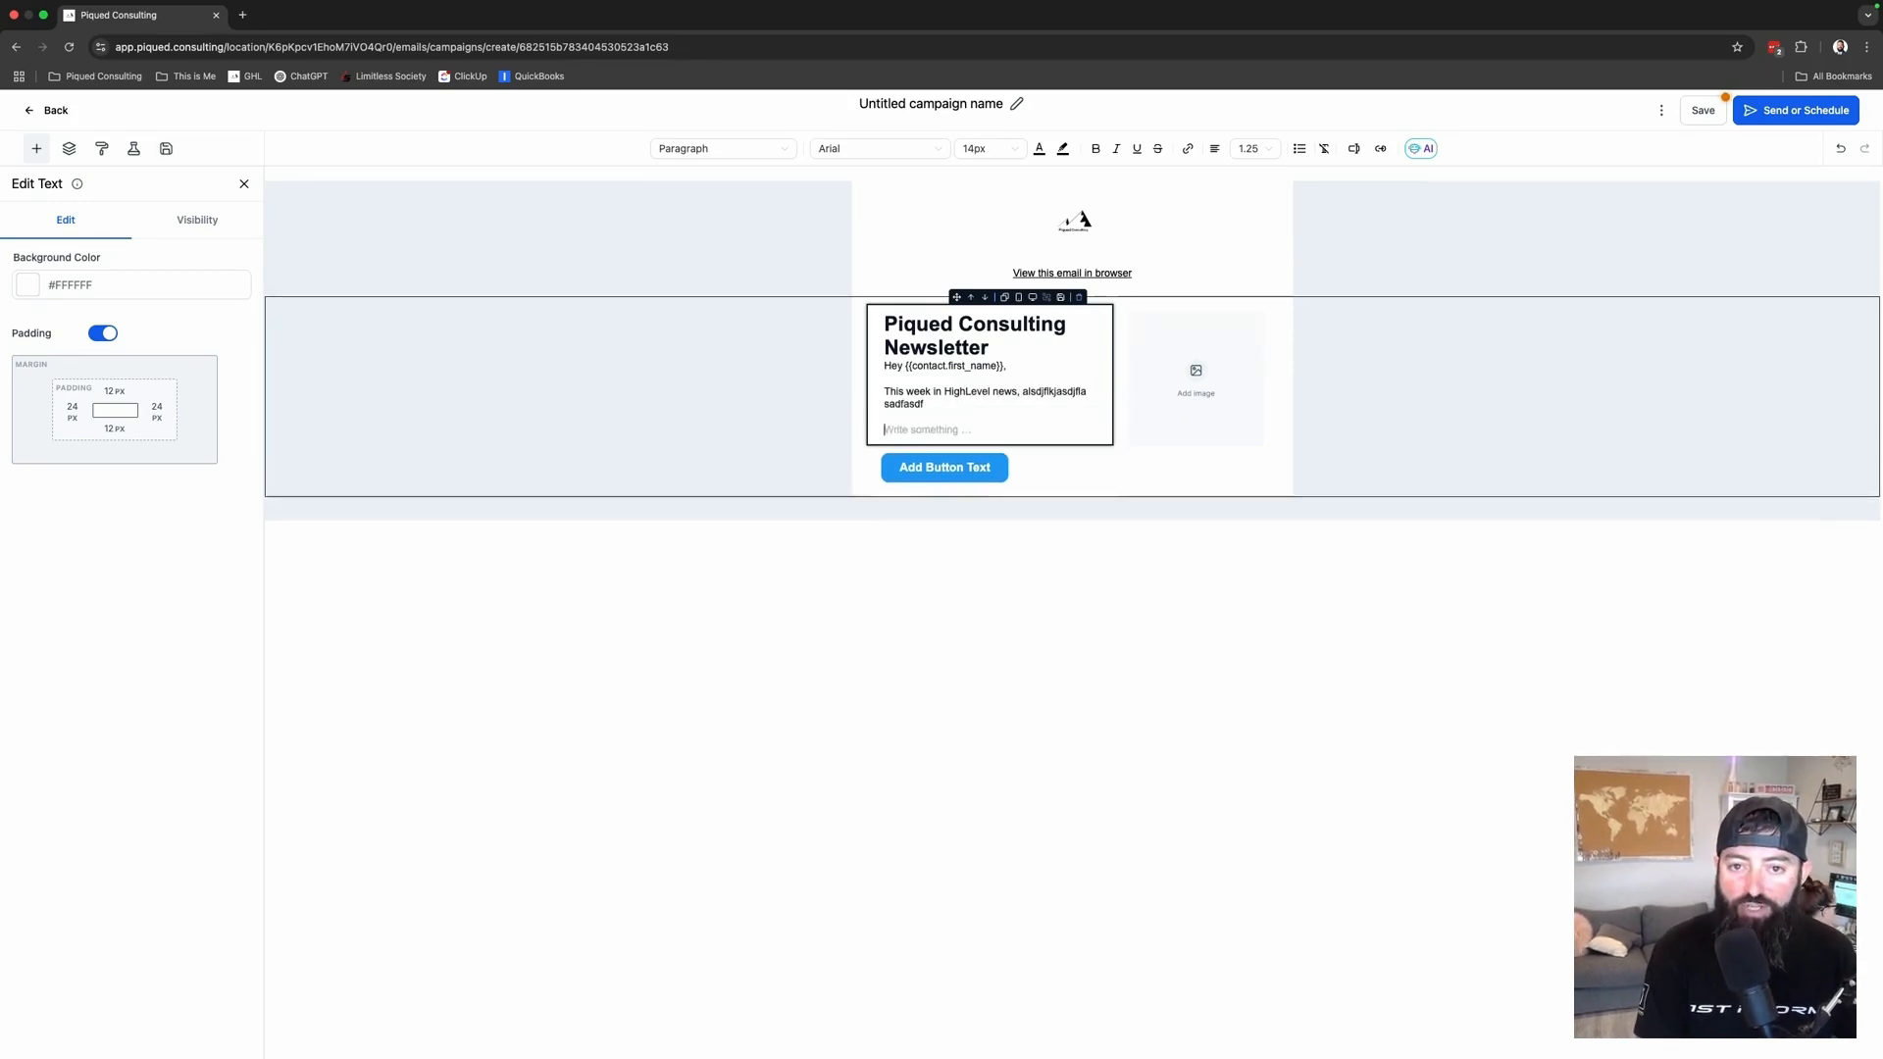
{"action": "type", "text": "asdfasdfsdaf"}
{"action": "key", "text": "Return"}
{"action": "type", "text": "asdfasdfasdf"}
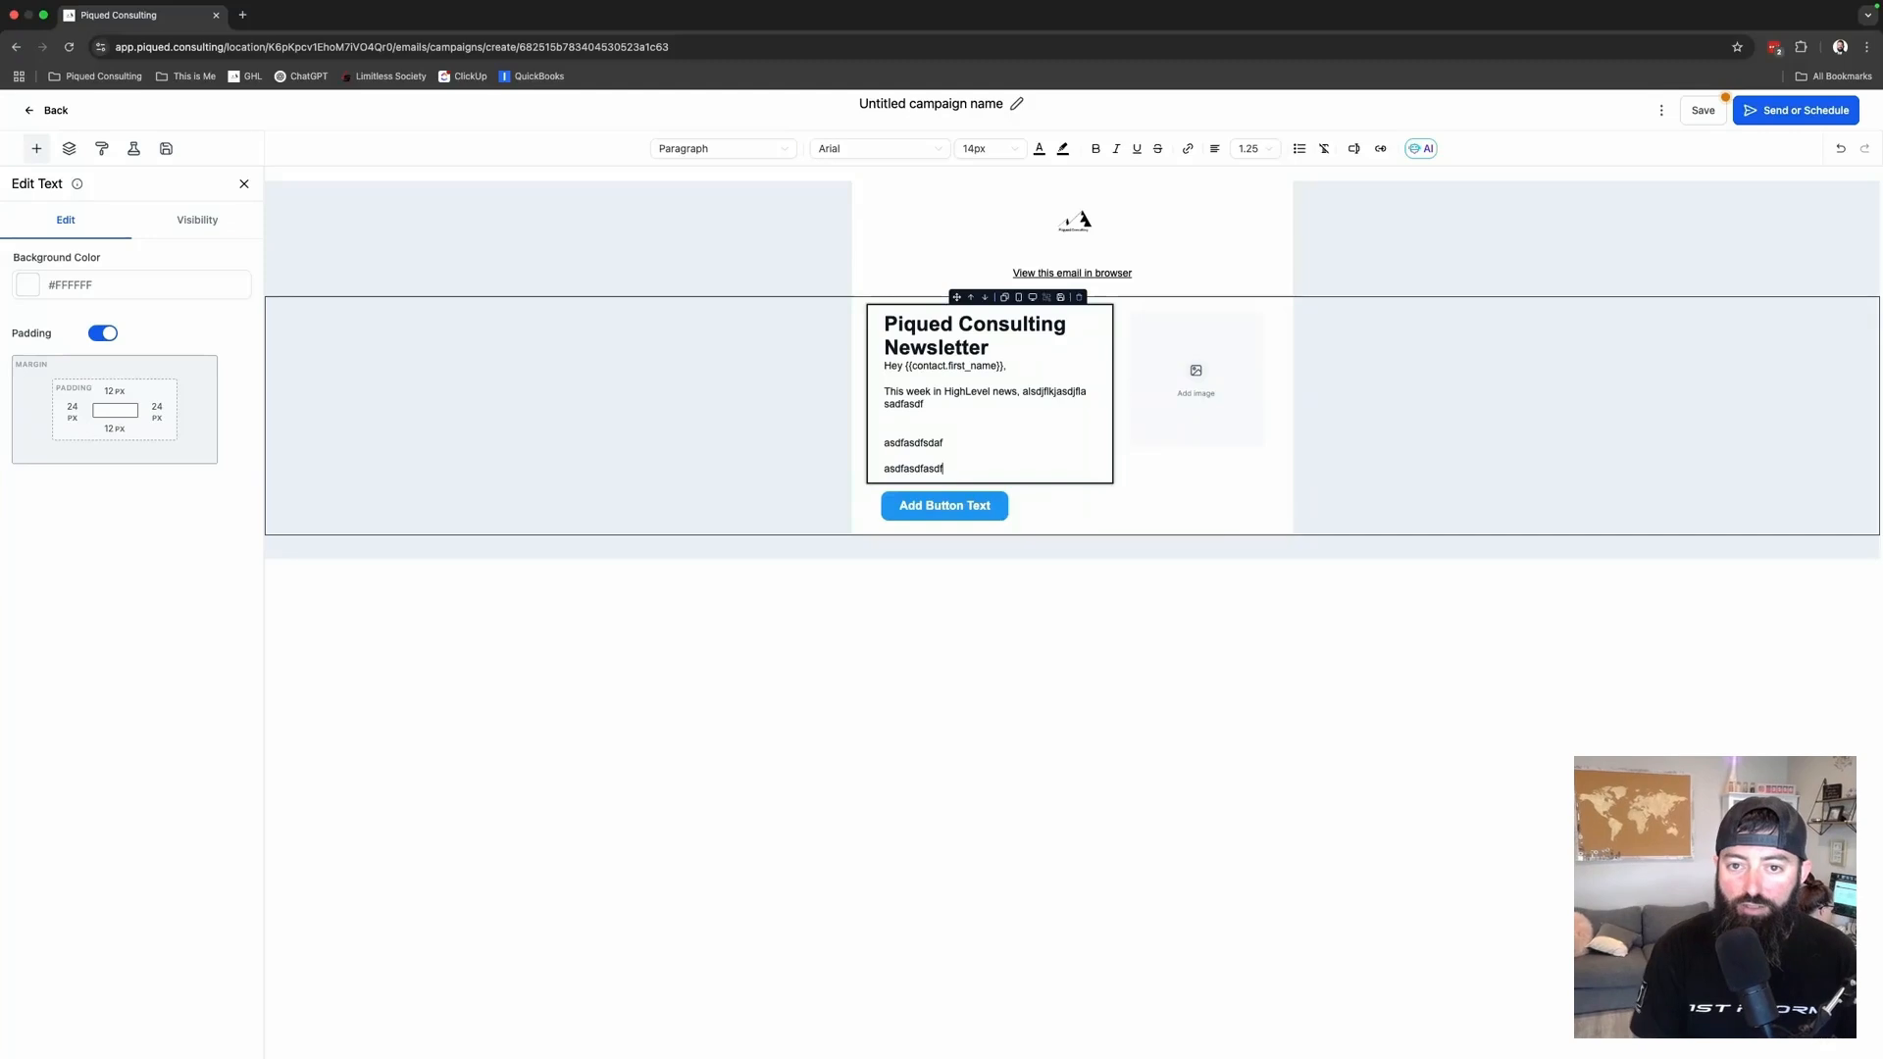
{"action": "left_click", "coordinate": [1195, 317]}
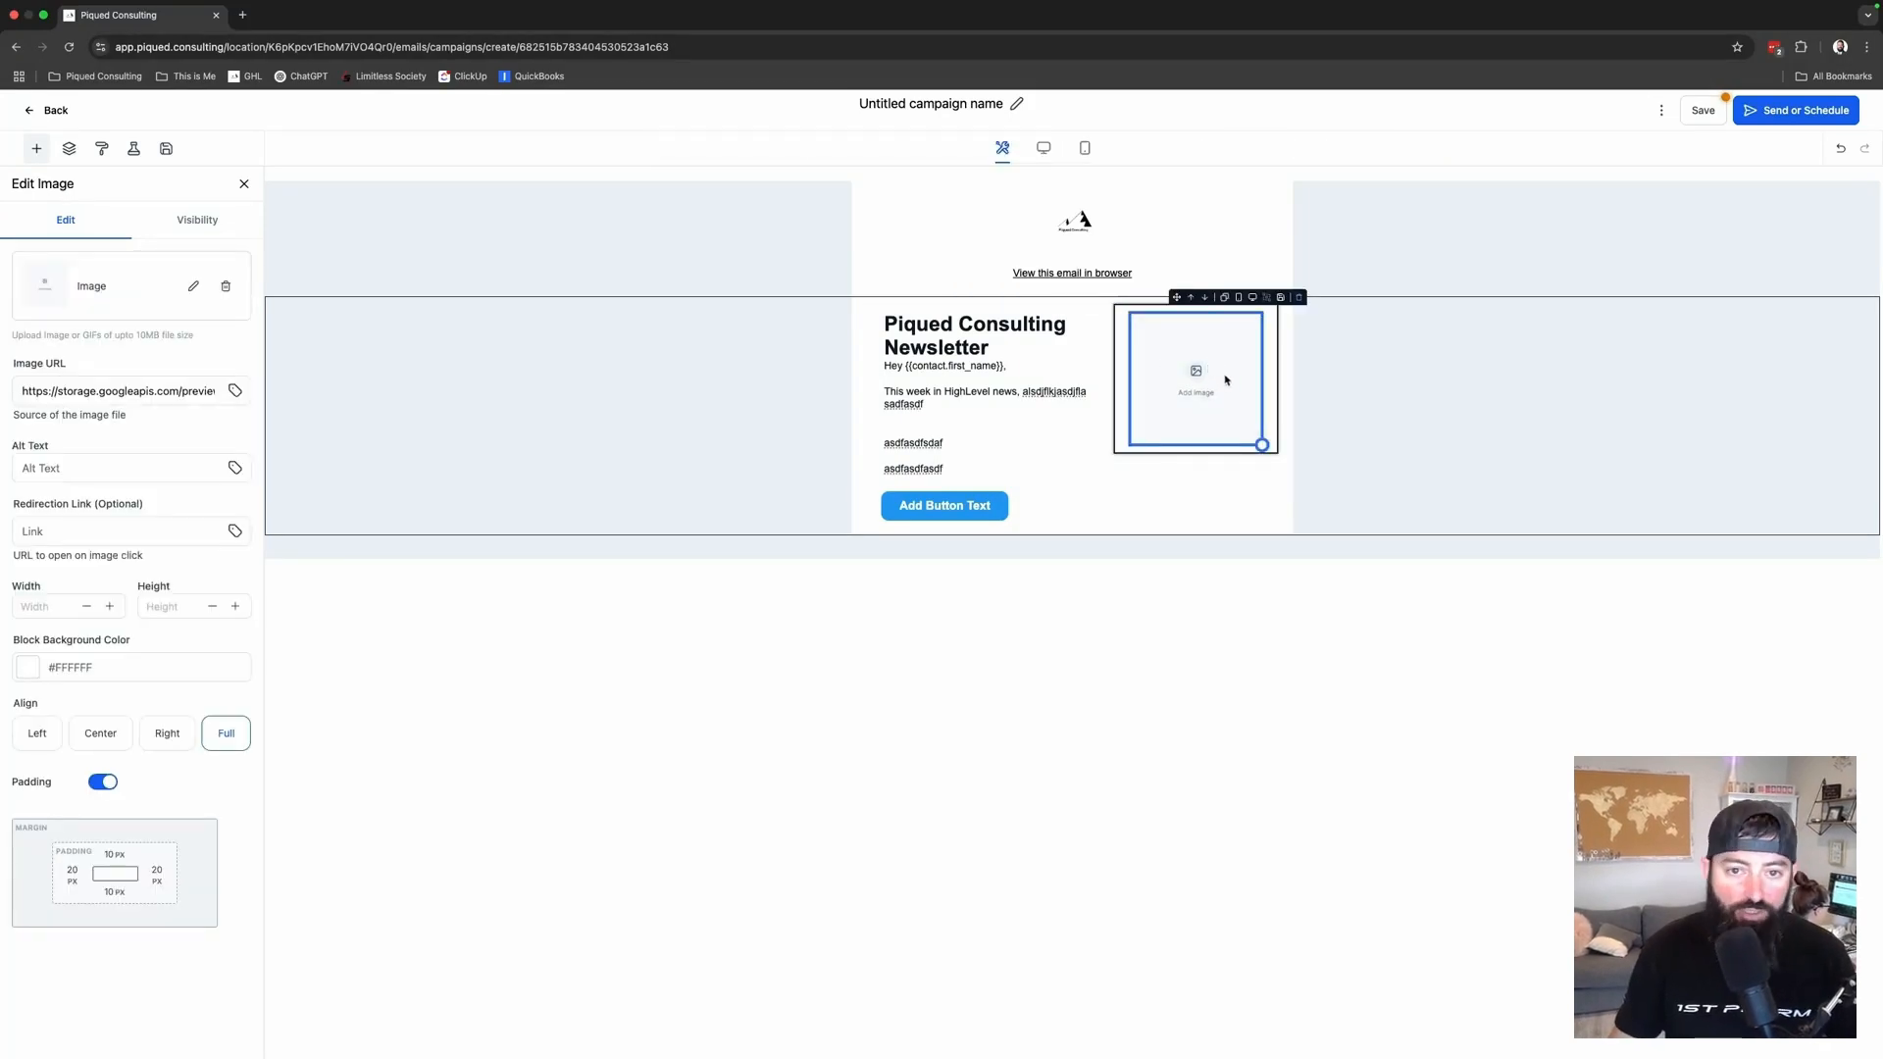
- Search Unsplash for 'mountain top' and place a summit photo in the side image block
{"action": "left_click", "coordinate": [194, 288]}
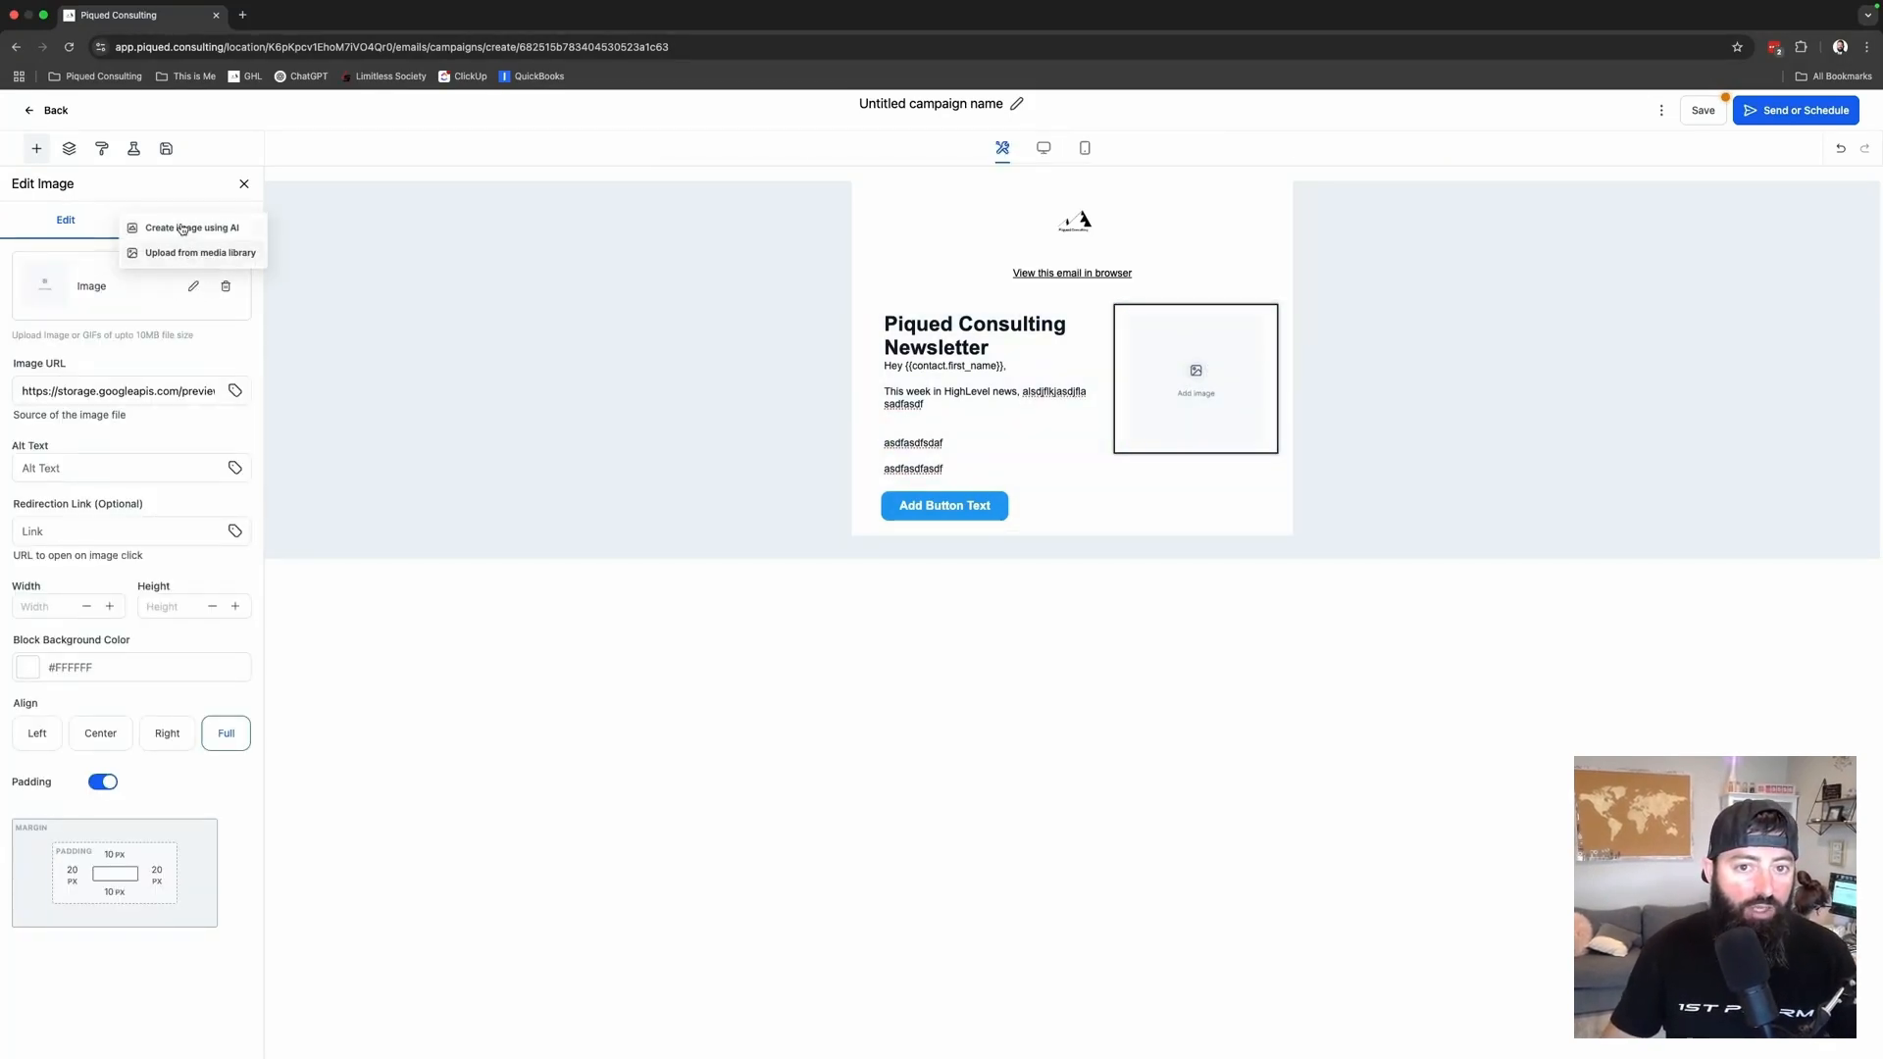
{"action": "left_click", "coordinate": [187, 253]}
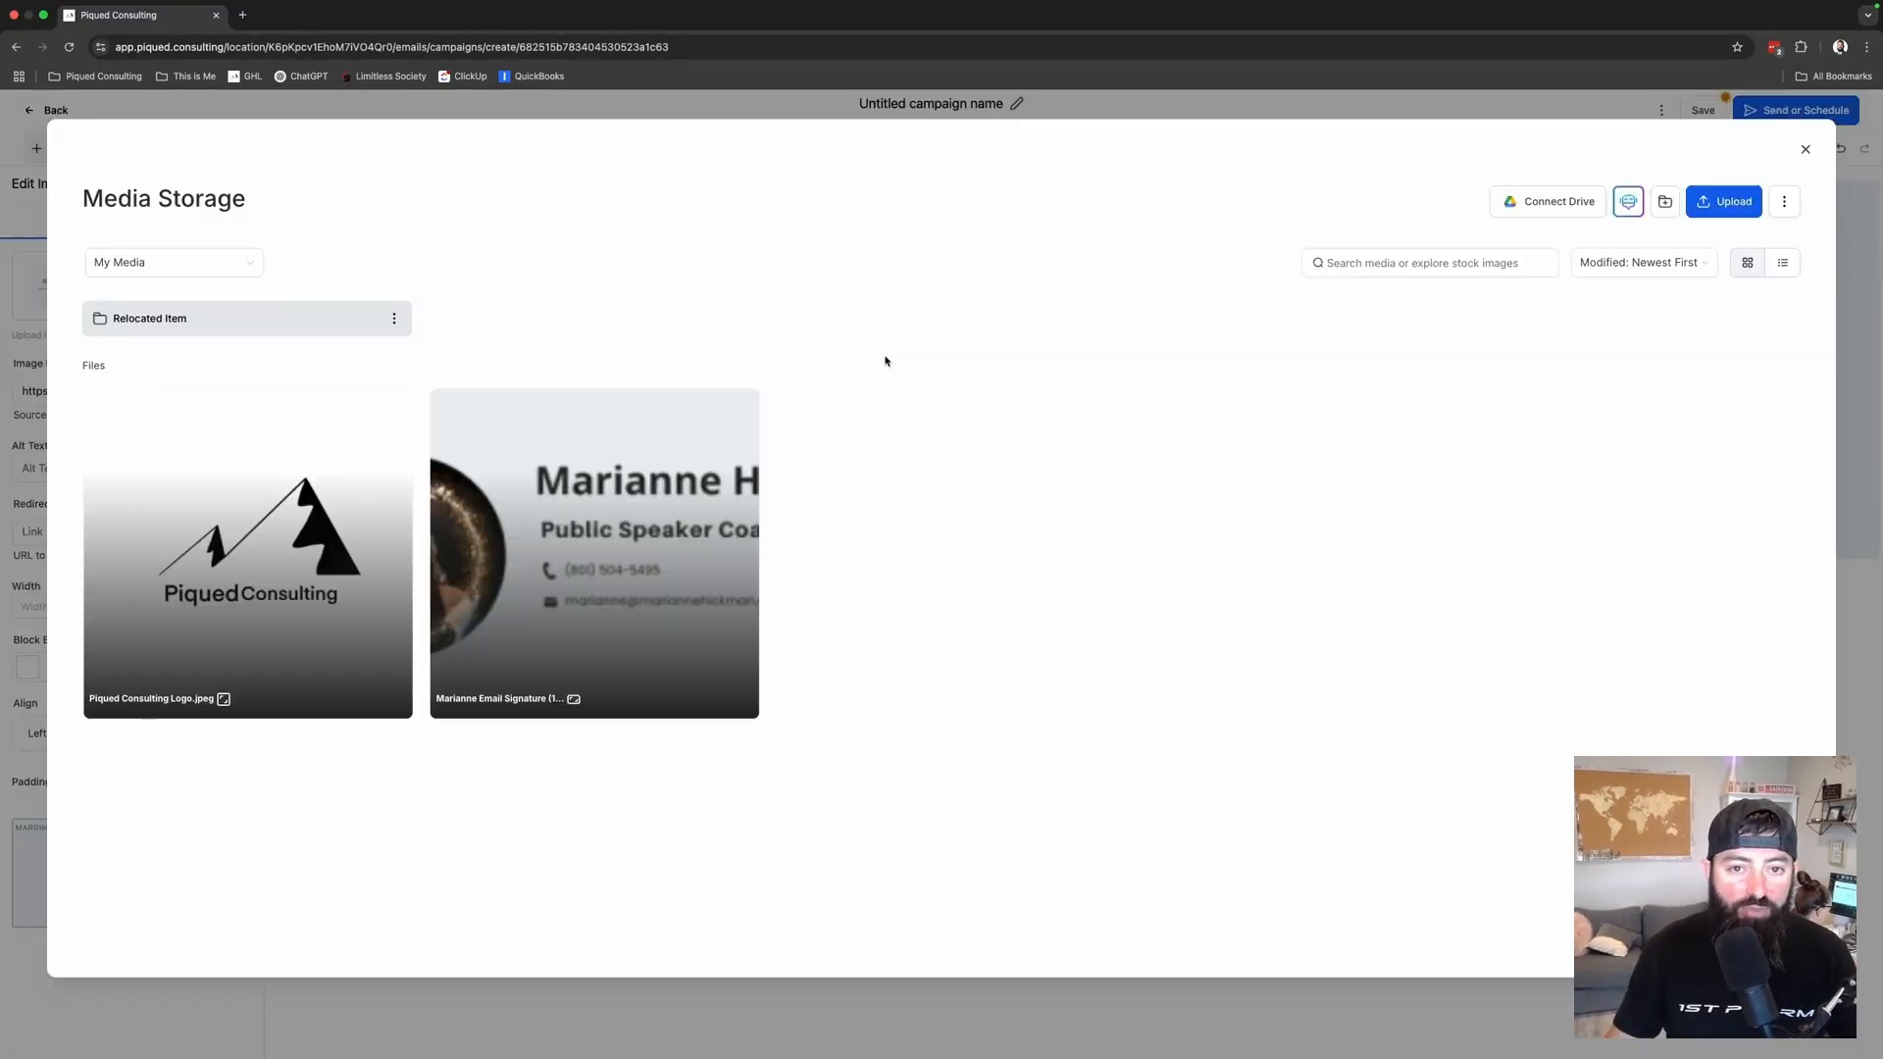
{"action": "left_click", "coordinate": [176, 267]}
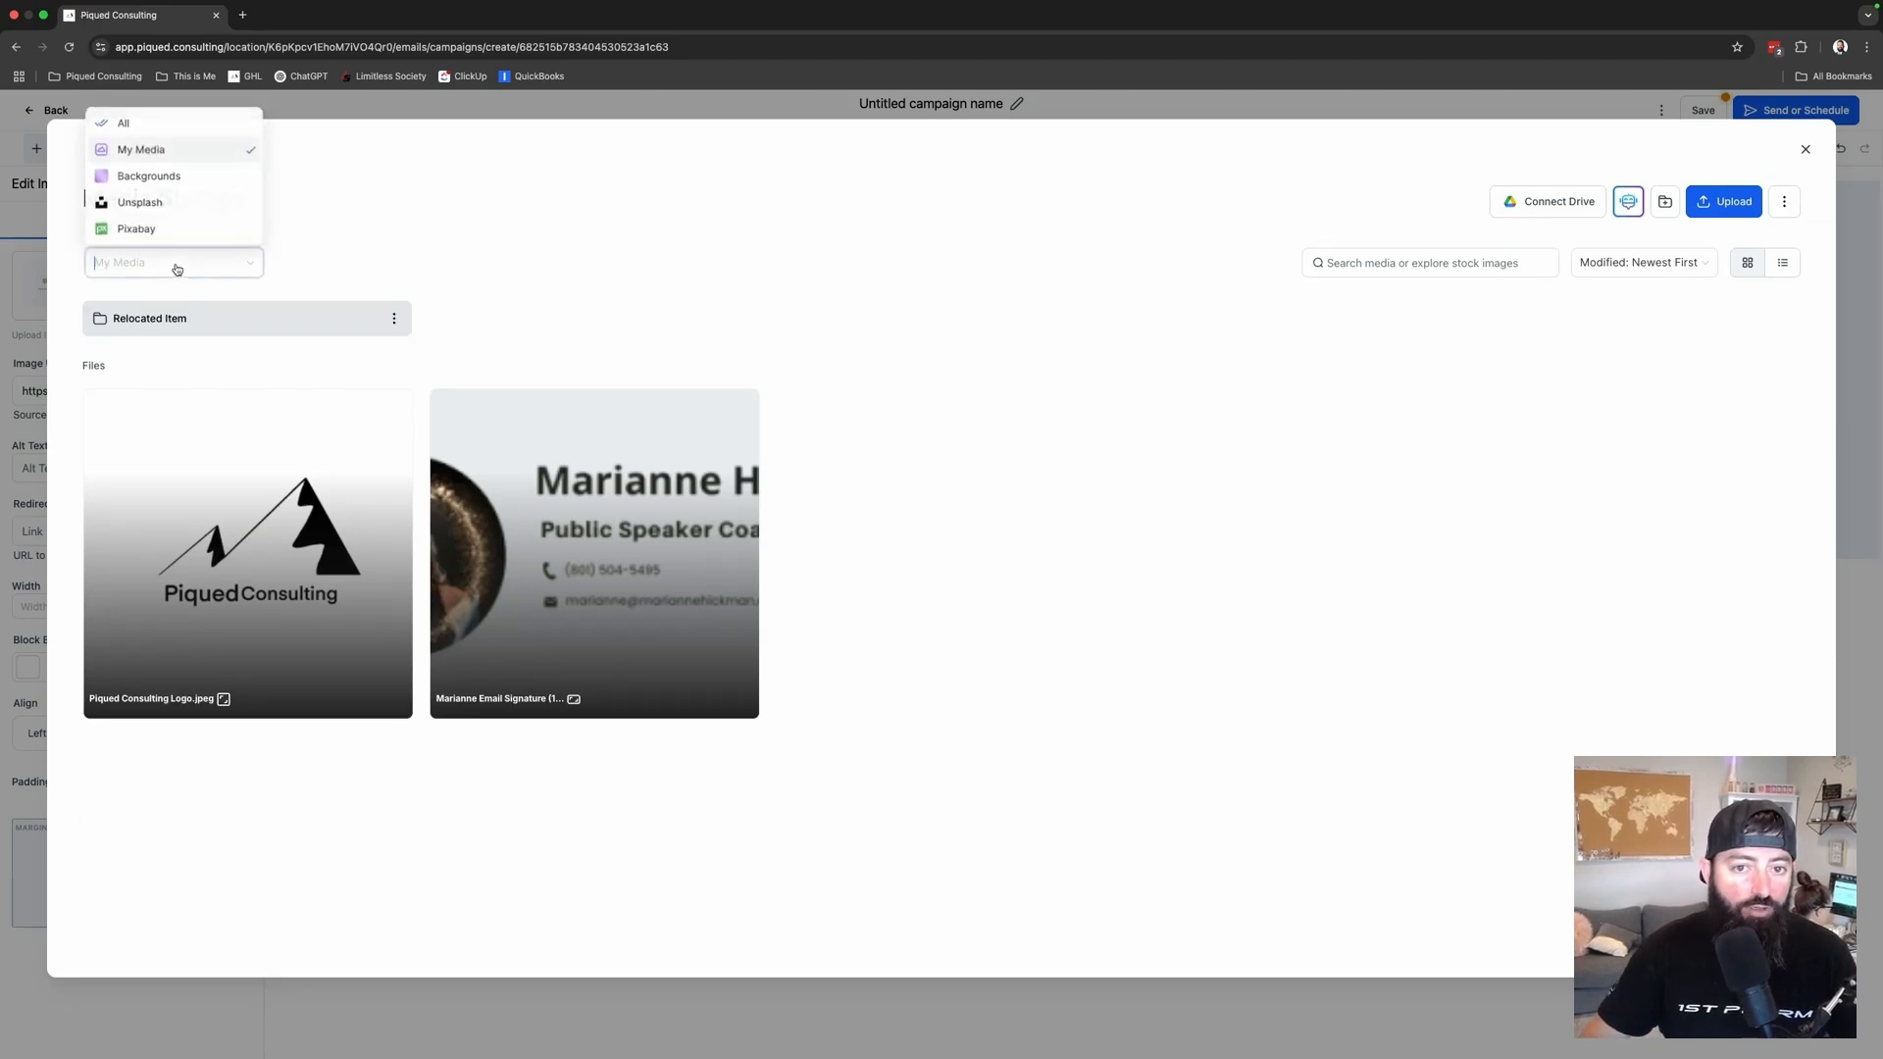
{"action": "left_click", "coordinate": [151, 204]}
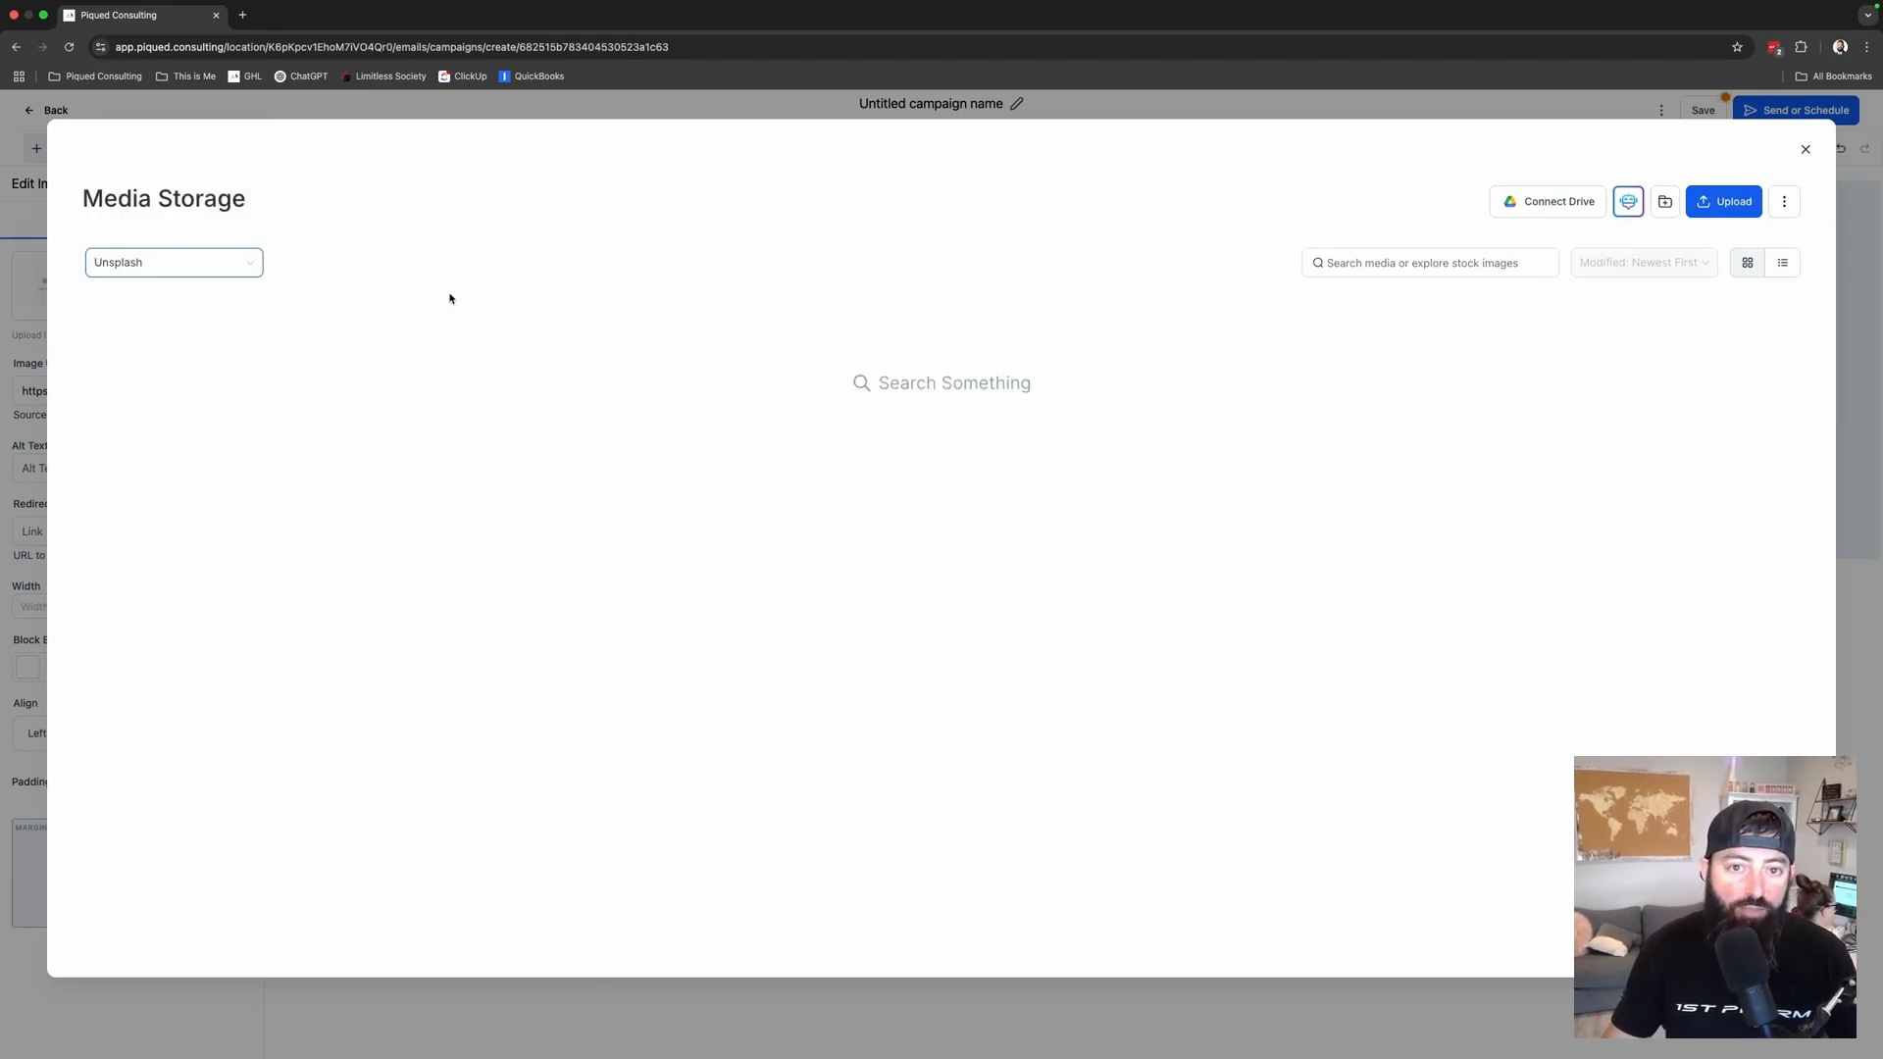
{"action": "left_click", "coordinate": [1462, 257]}
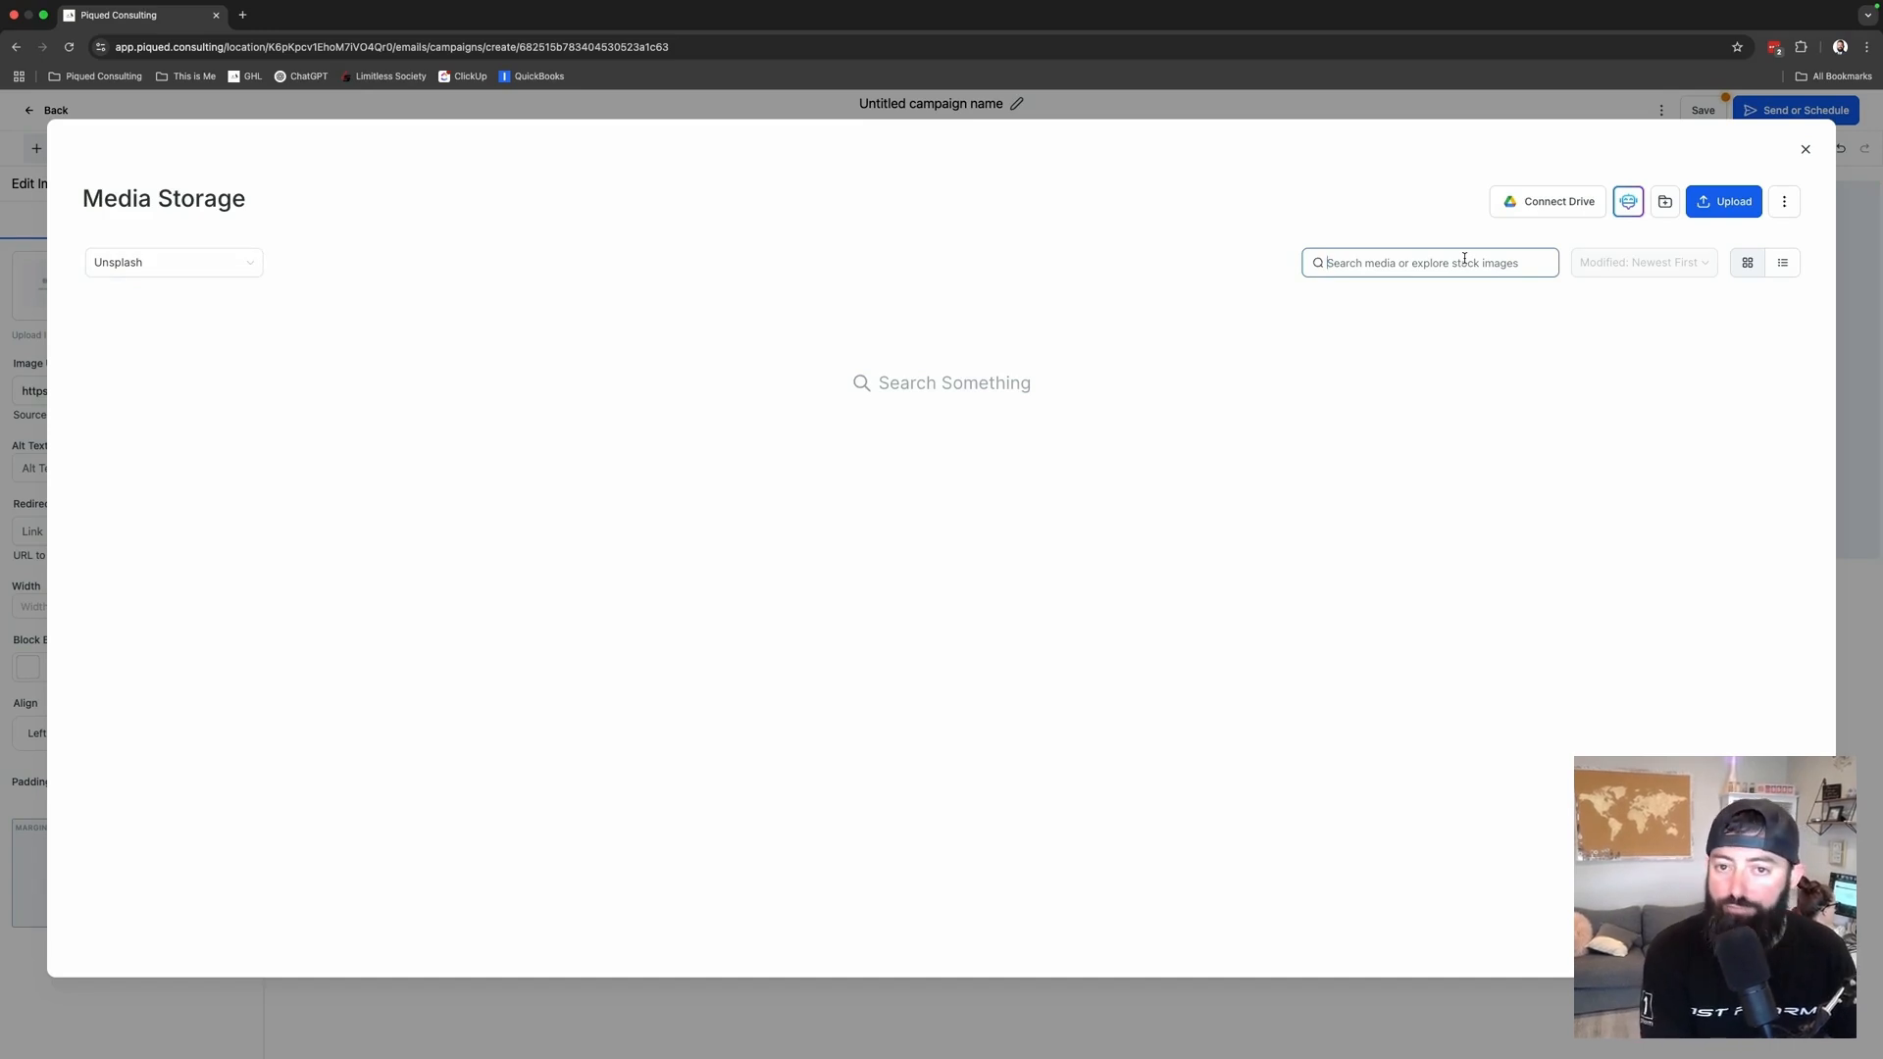
{"action": "type", "text": "mou"}
{"action": "key", "text": "BackSpace"}
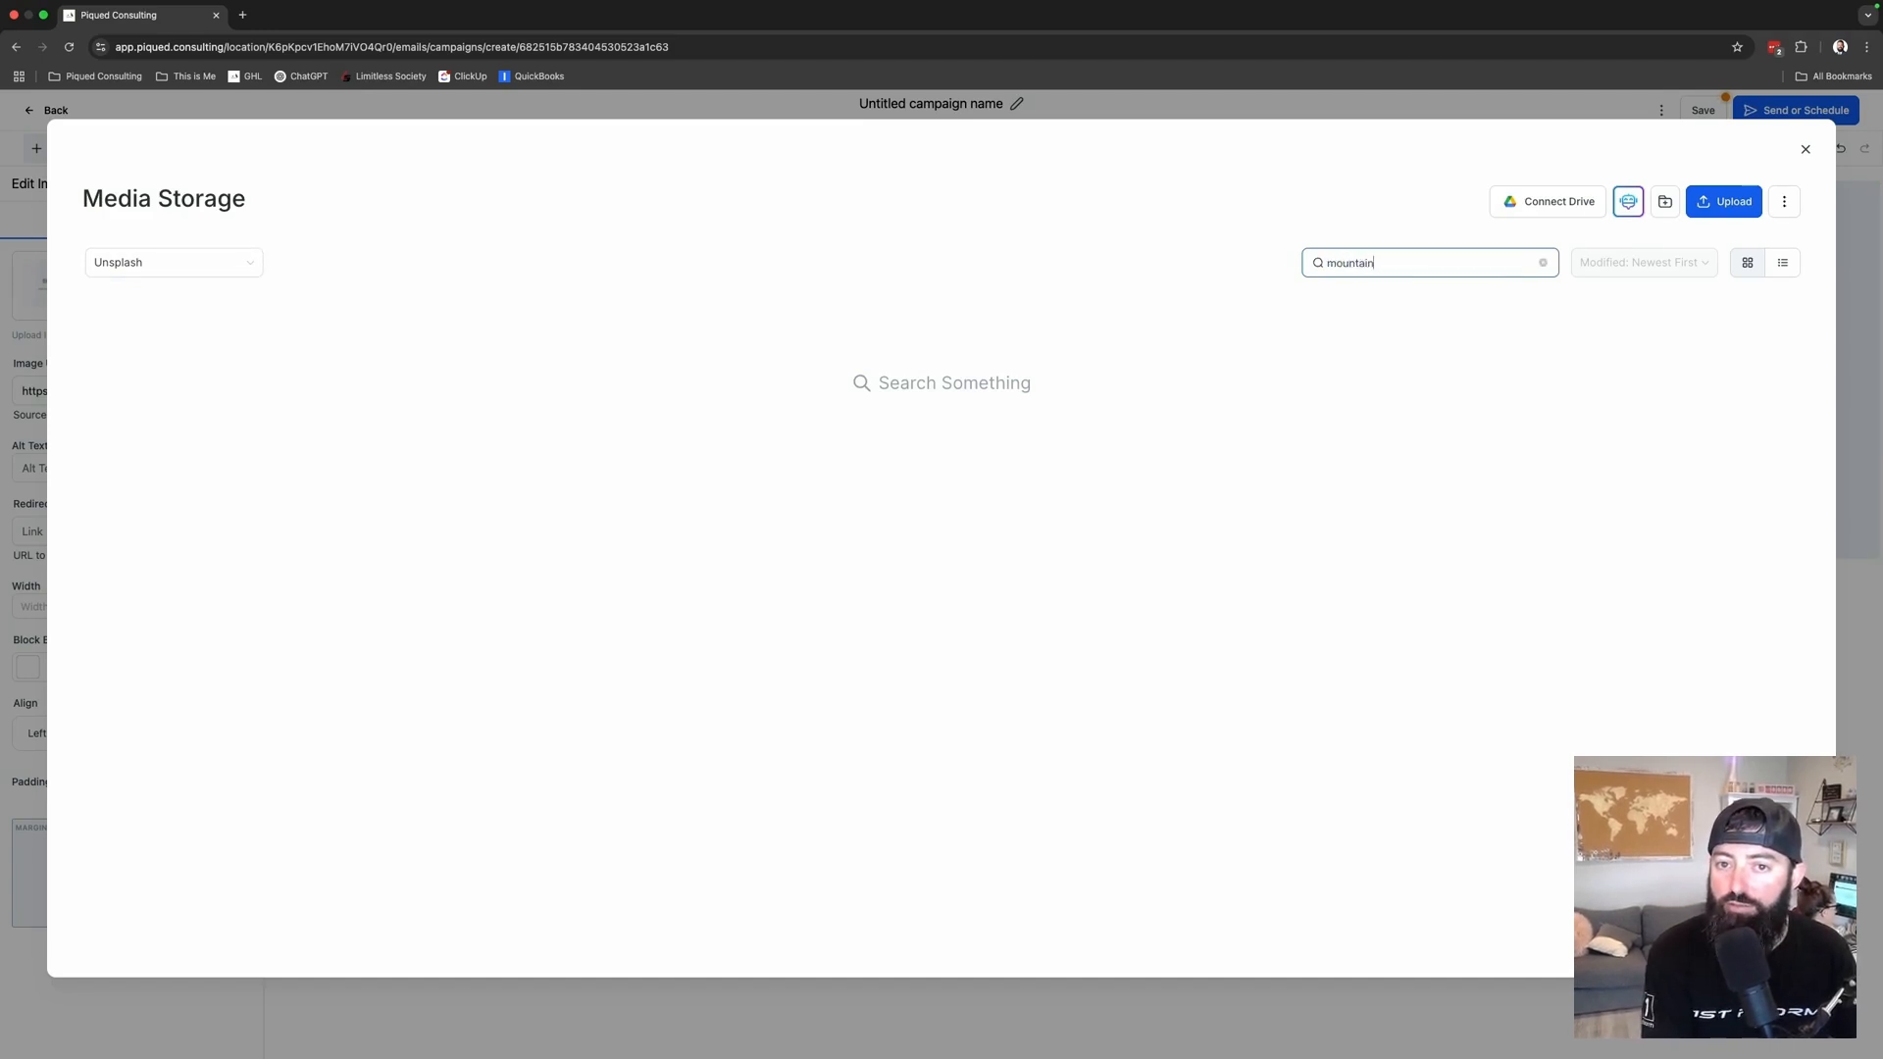
{"action": "key", "text": "Return"}
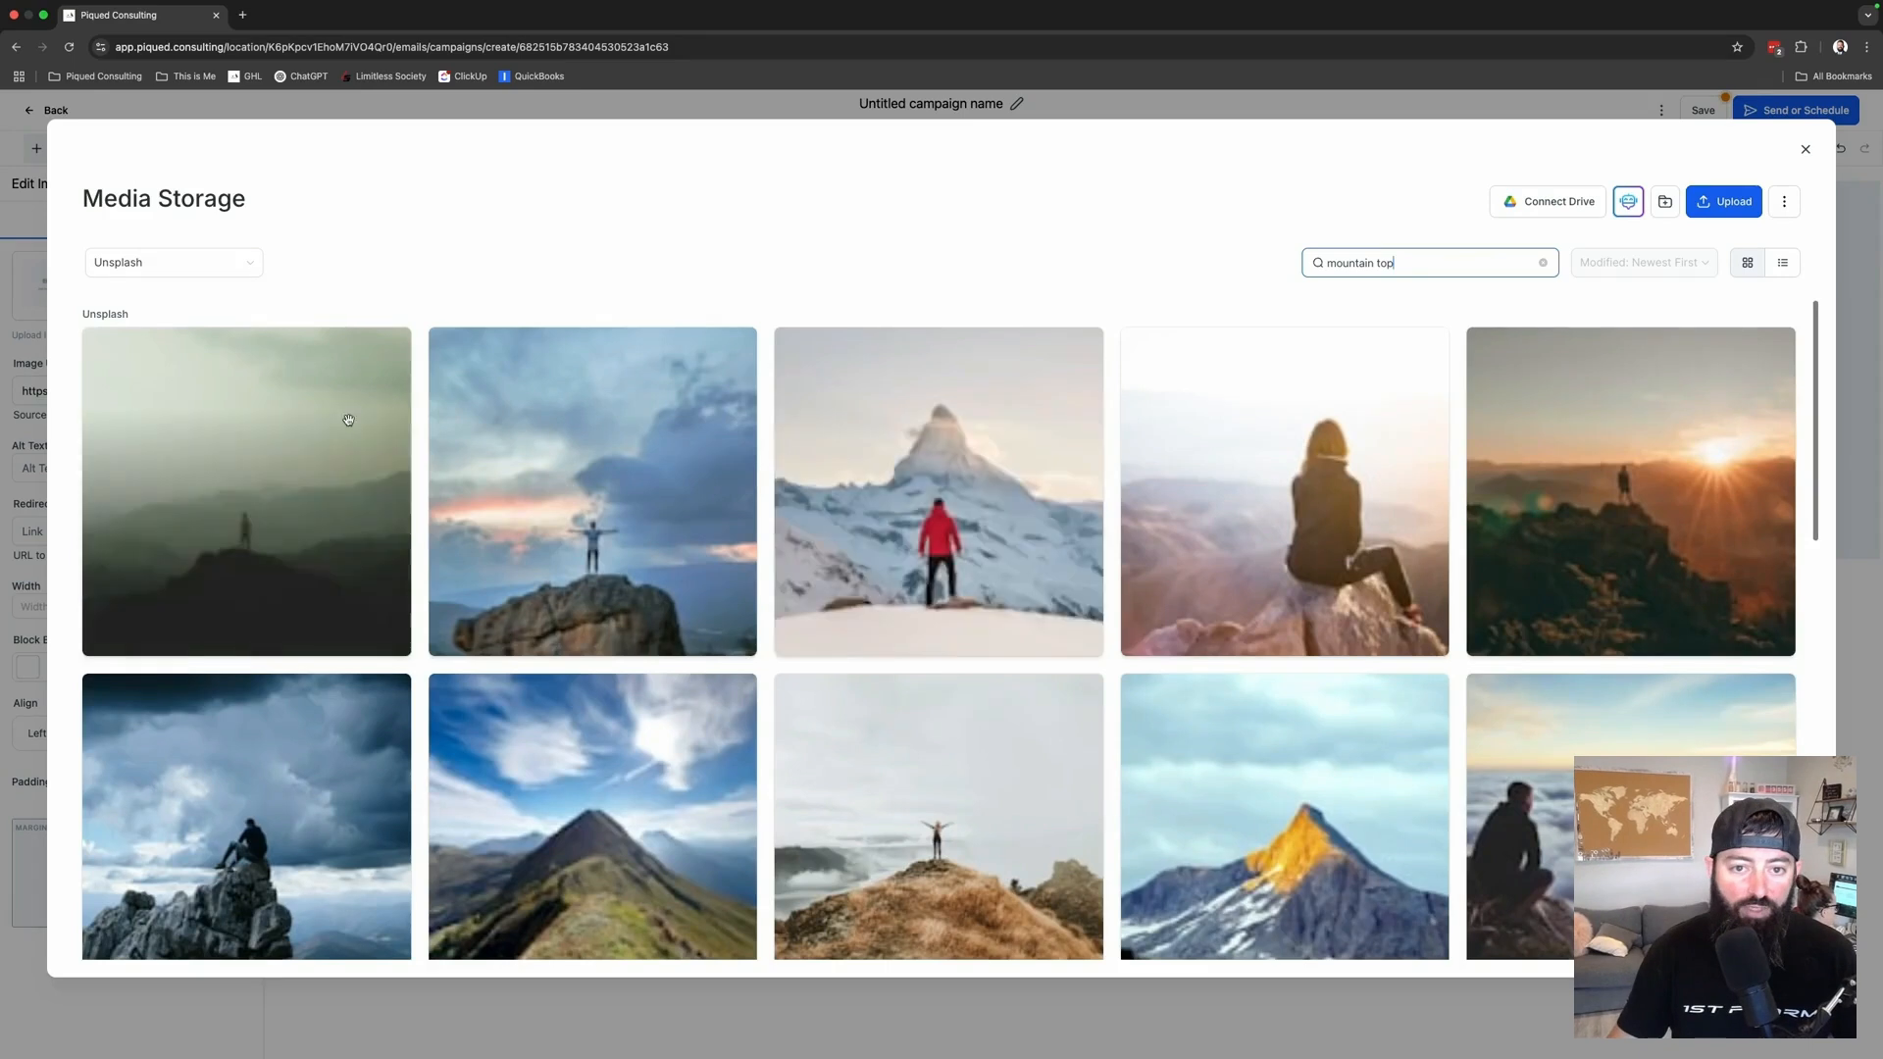
{"action": "left_click", "coordinate": [527, 476]}
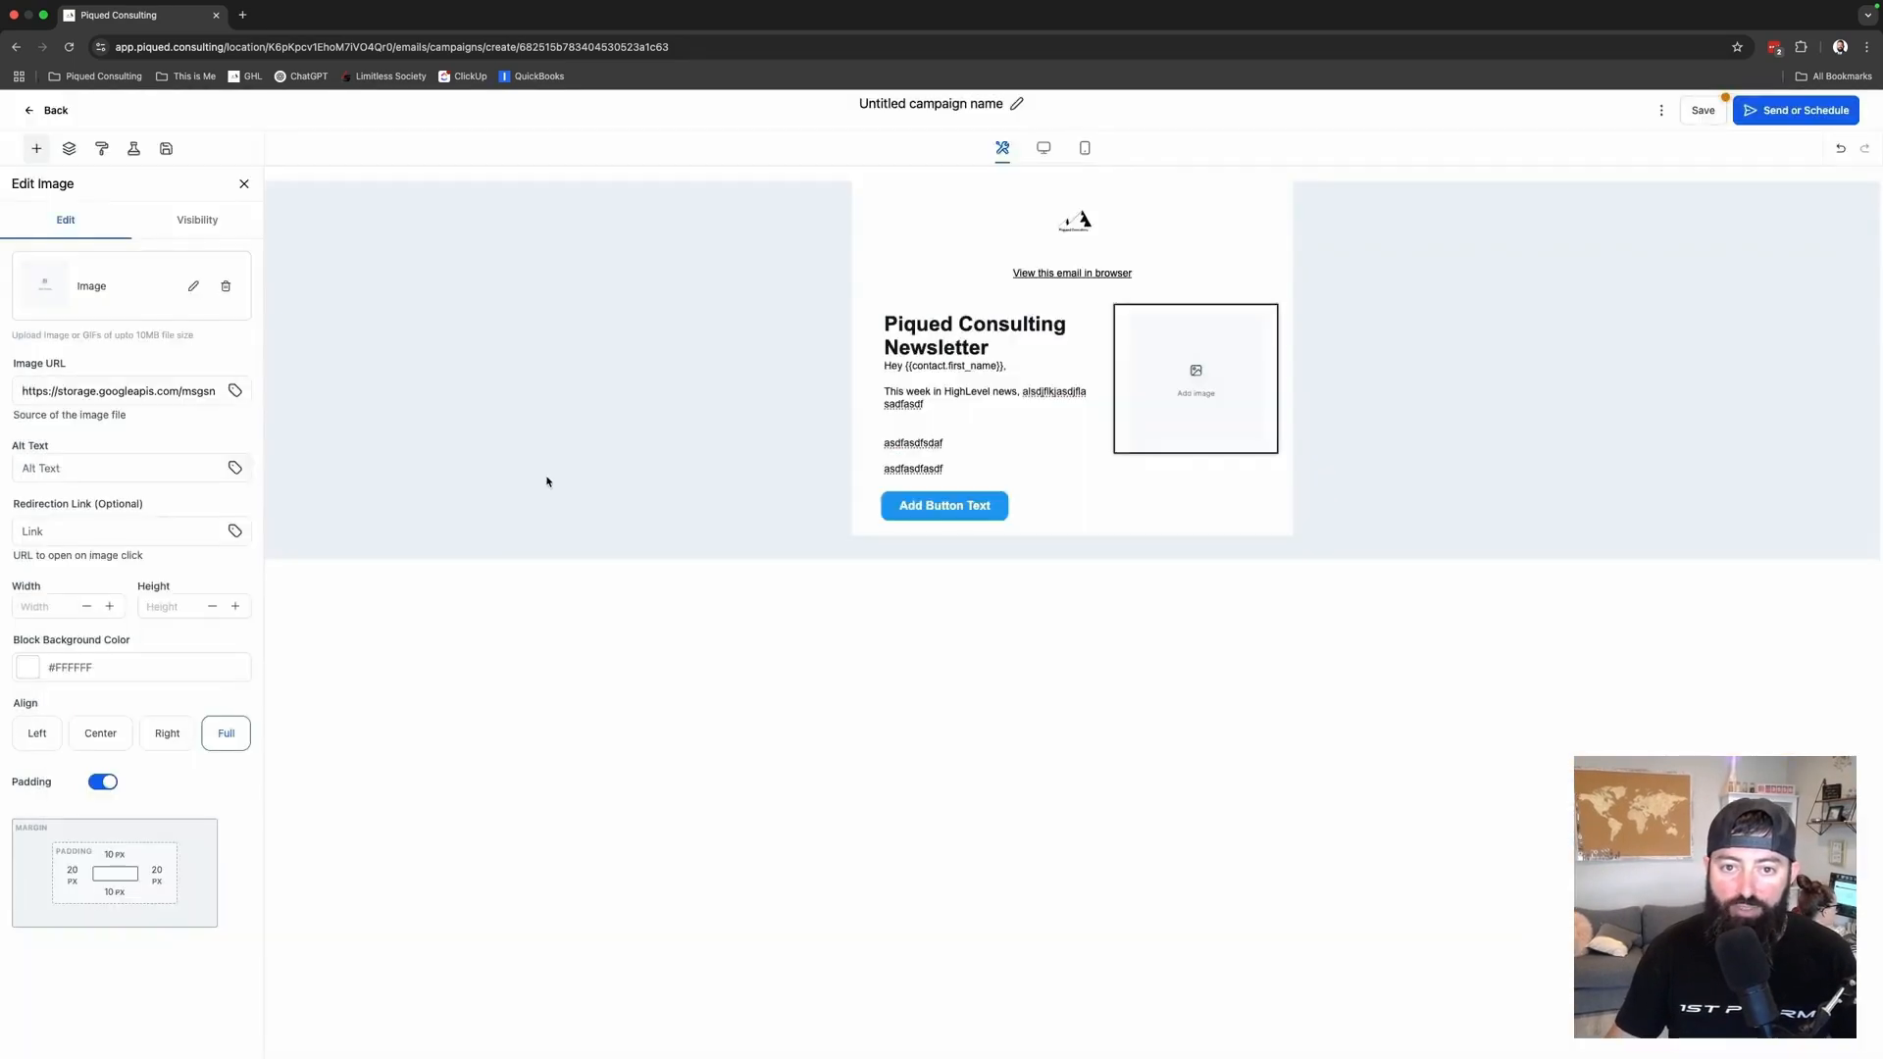
- Delete the two filler lines and the blue button from the first section
{"action": "left_click", "coordinate": [946, 469]}
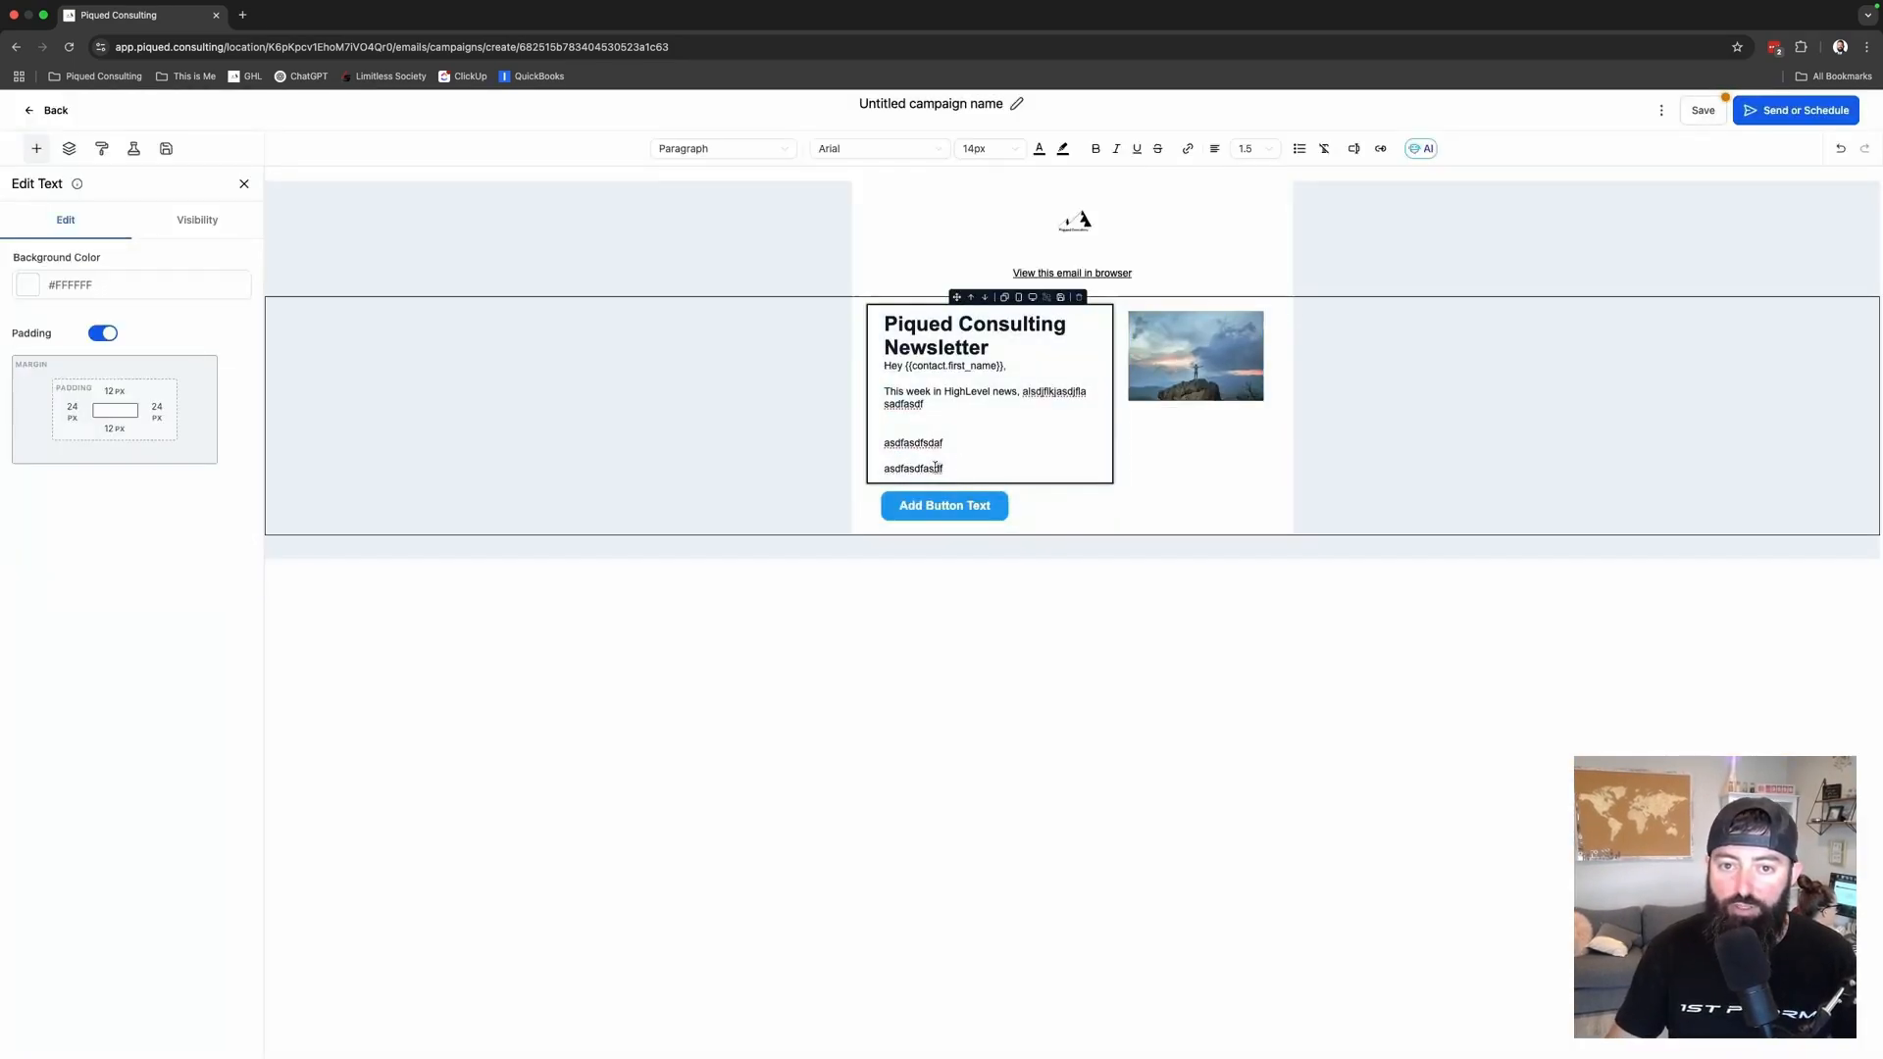
{"action": "left_click_drag", "start_coordinate": [946, 470], "coordinate": [871, 452]}
{"action": "key", "text": "BackSpace"}
{"action": "key", "text": "BackSpace"}
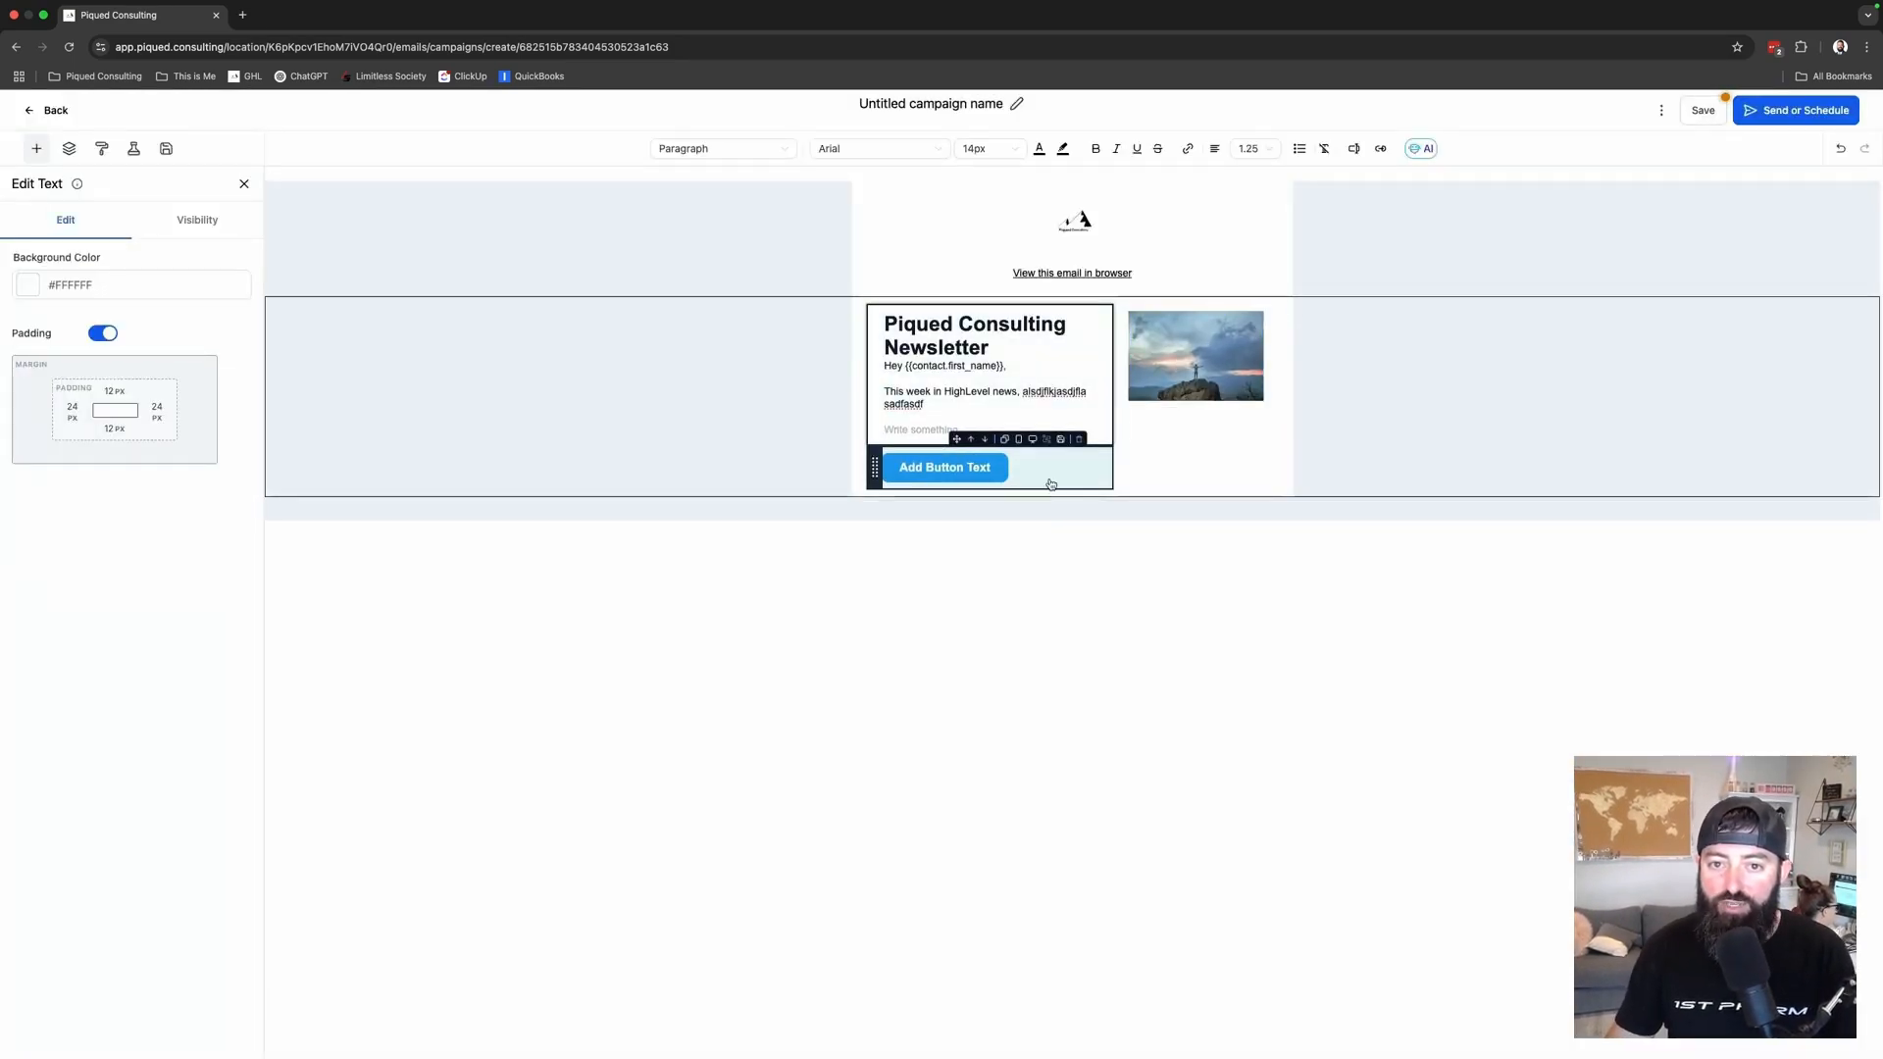
{"action": "left_click", "coordinate": [1079, 428]}
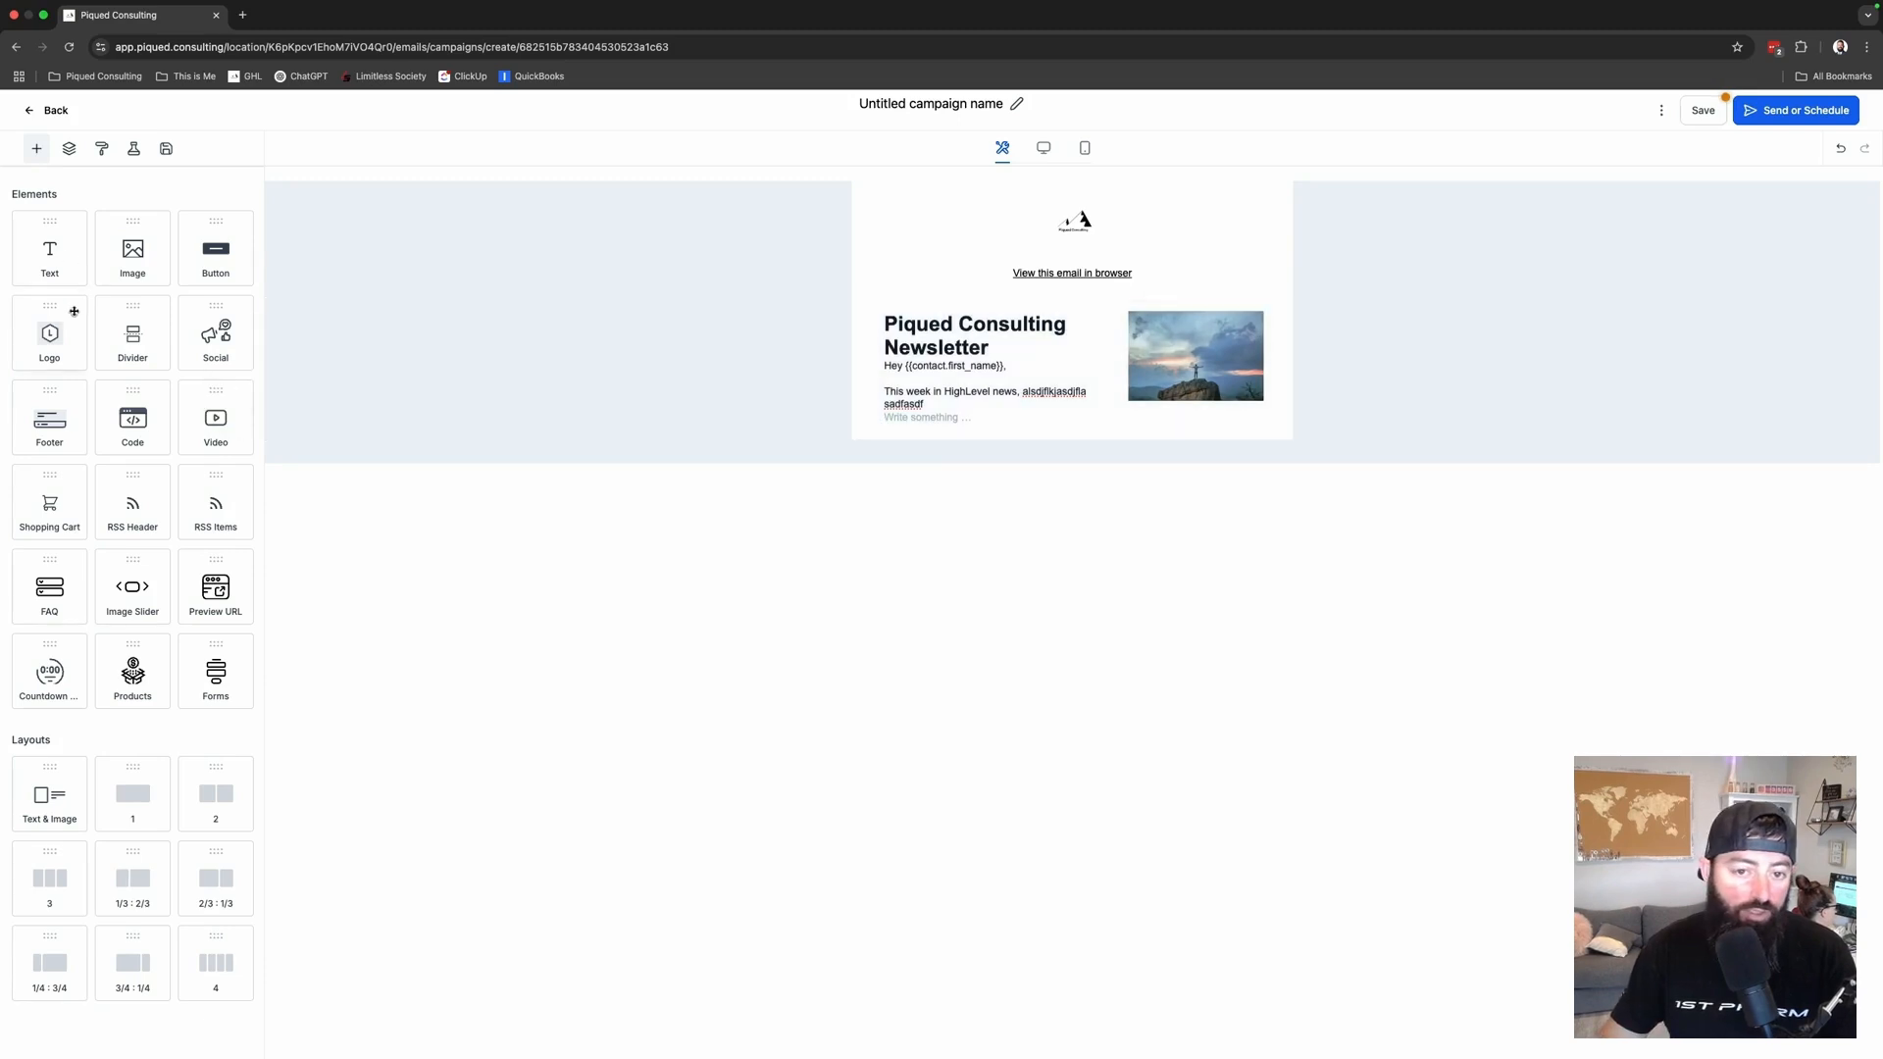
- Add a one-column section with a text element holding several lines of filler text
{"action": "left_click_drag", "start_coordinate": [142, 806], "coordinate": [992, 443]}
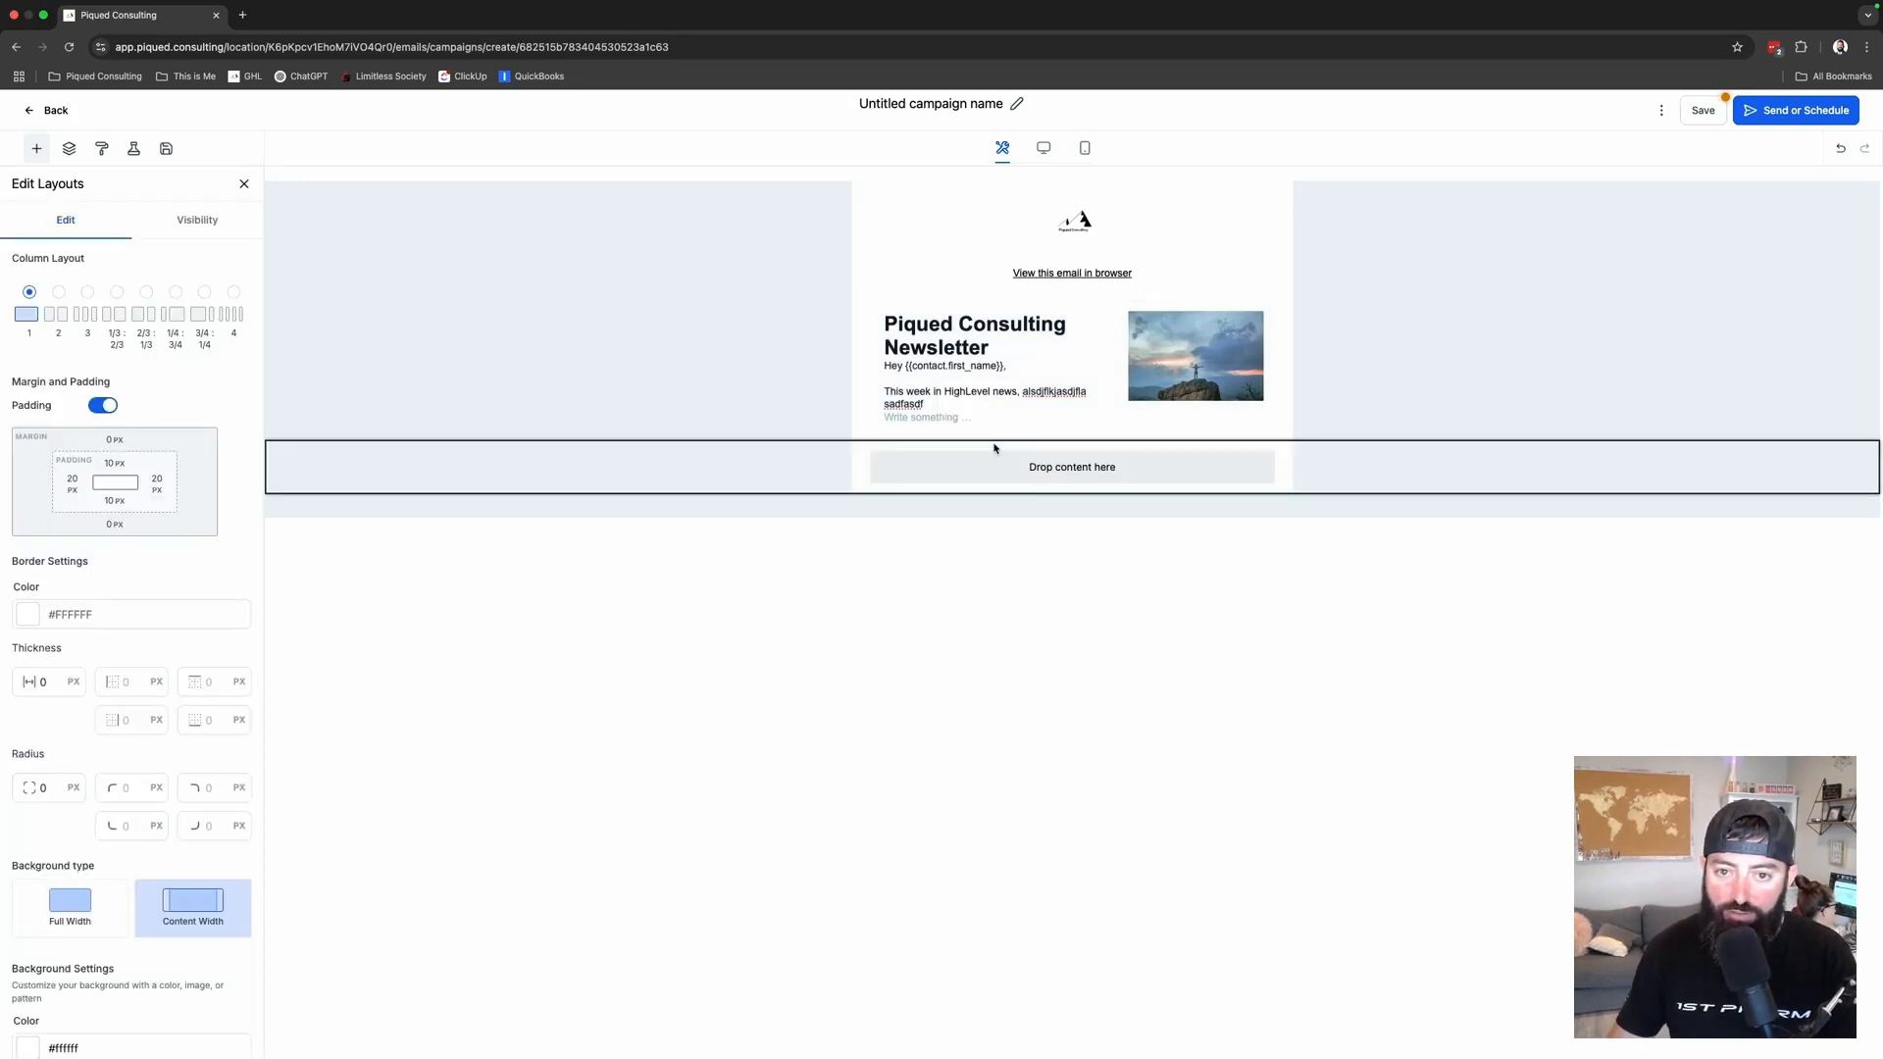
{"action": "left_click", "coordinate": [36, 148]}
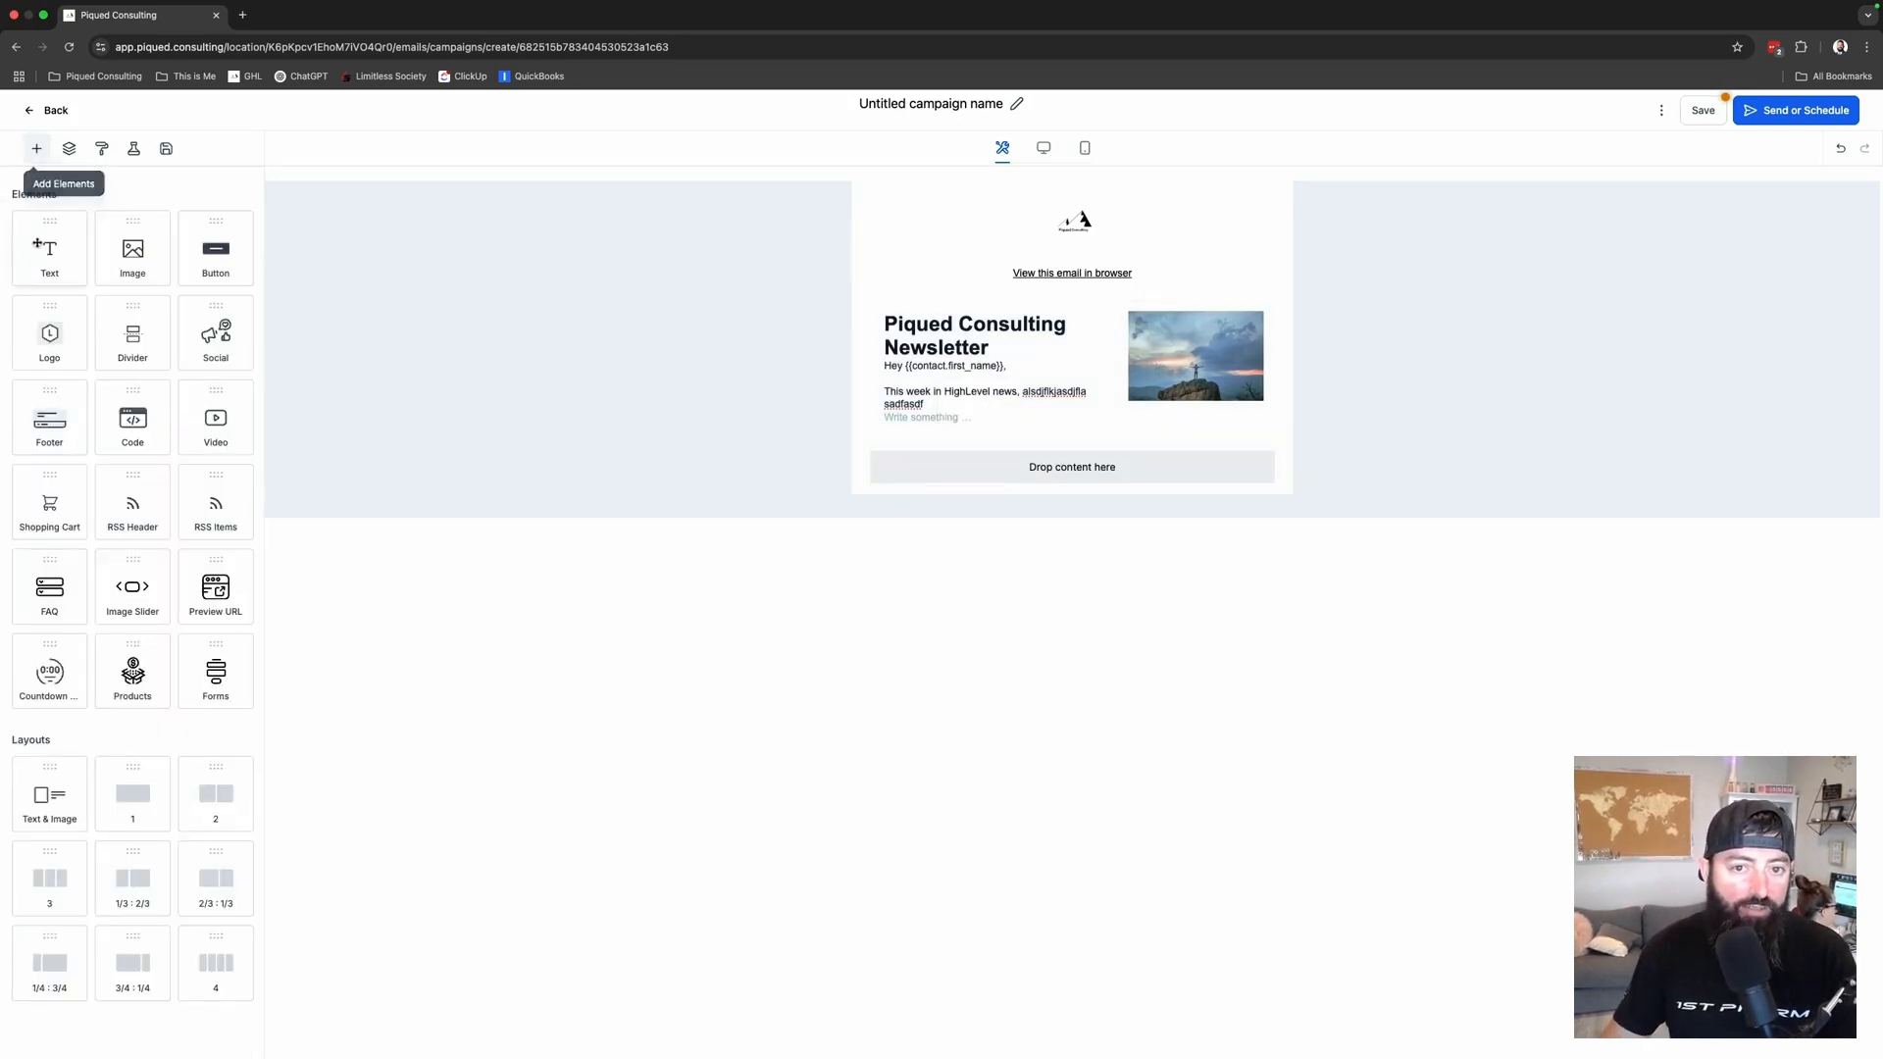
{"action": "left_click_drag", "start_coordinate": [49, 250], "coordinate": [843, 458]}
{"action": "type", "text": "kasj;dfkljaslk;dfjkljsalkdfjlkasdlkdjflkjaslkdjflkjsadlk"}
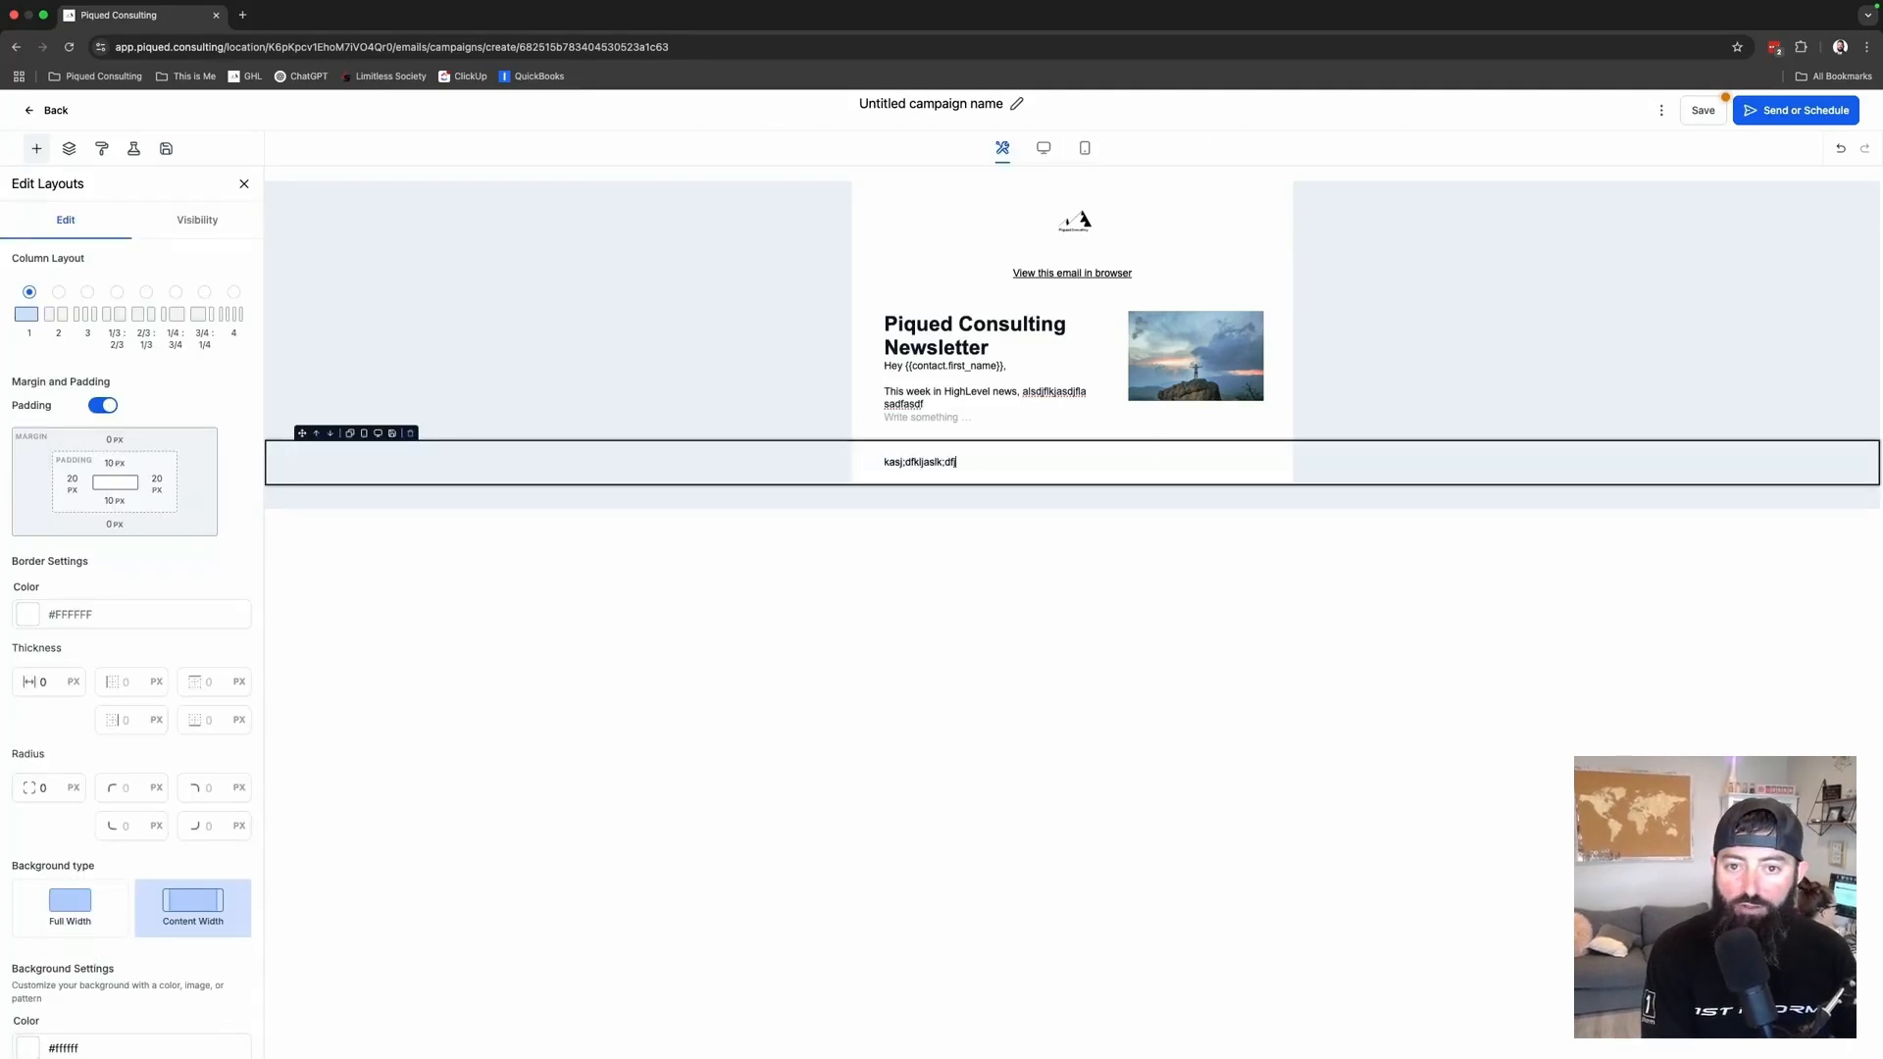
{"action": "type", "text": "jflkasdjlkfjlkasjdkflklasjdf"}
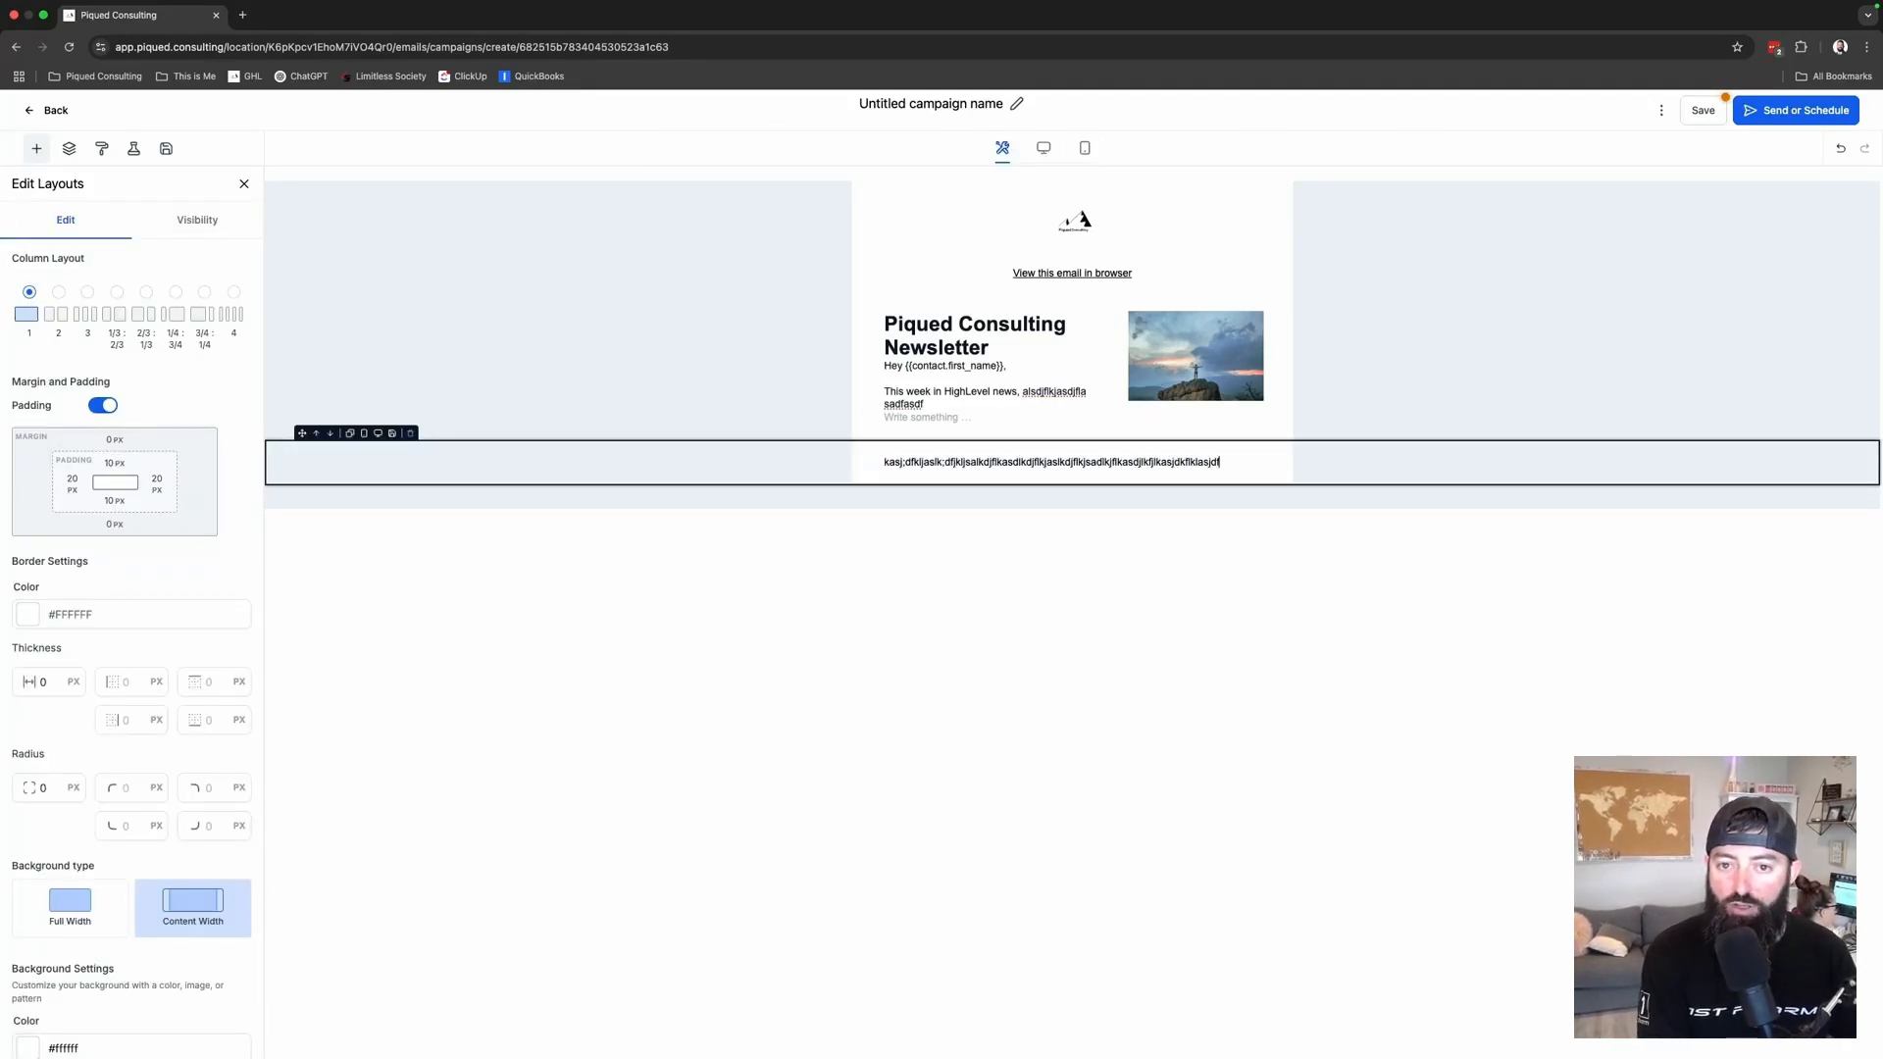
{"action": "type", "text": " asdfl;asjdklfjlksadjf"}
{"action": "key", "text": "Return"}
{"action": "type", "text": "fdkjasl;kd"}
{"action": "key", "text": "Return"}
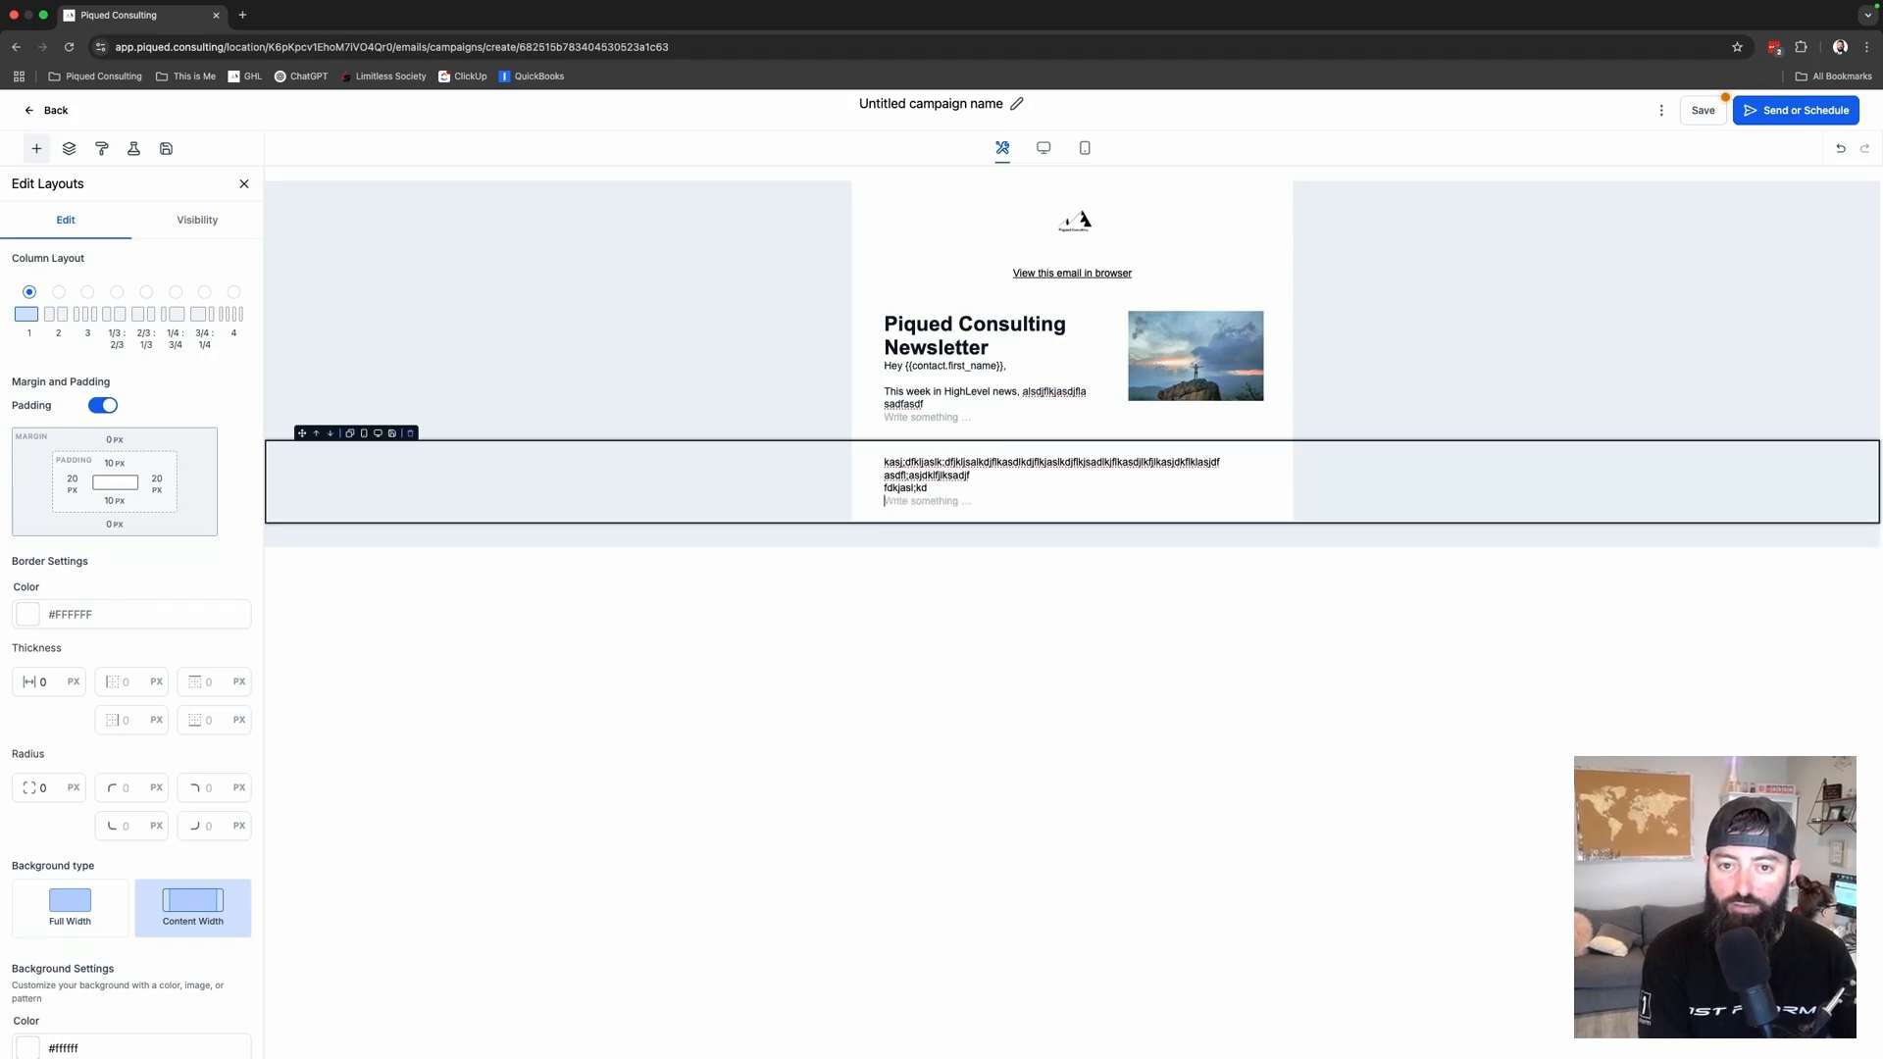
{"action": "type", "text": "as;ldfjklsdf"}
- Copy the filler text and paste it so the block has three repeated paragraphs
{"action": "key", "text": "super+a"}
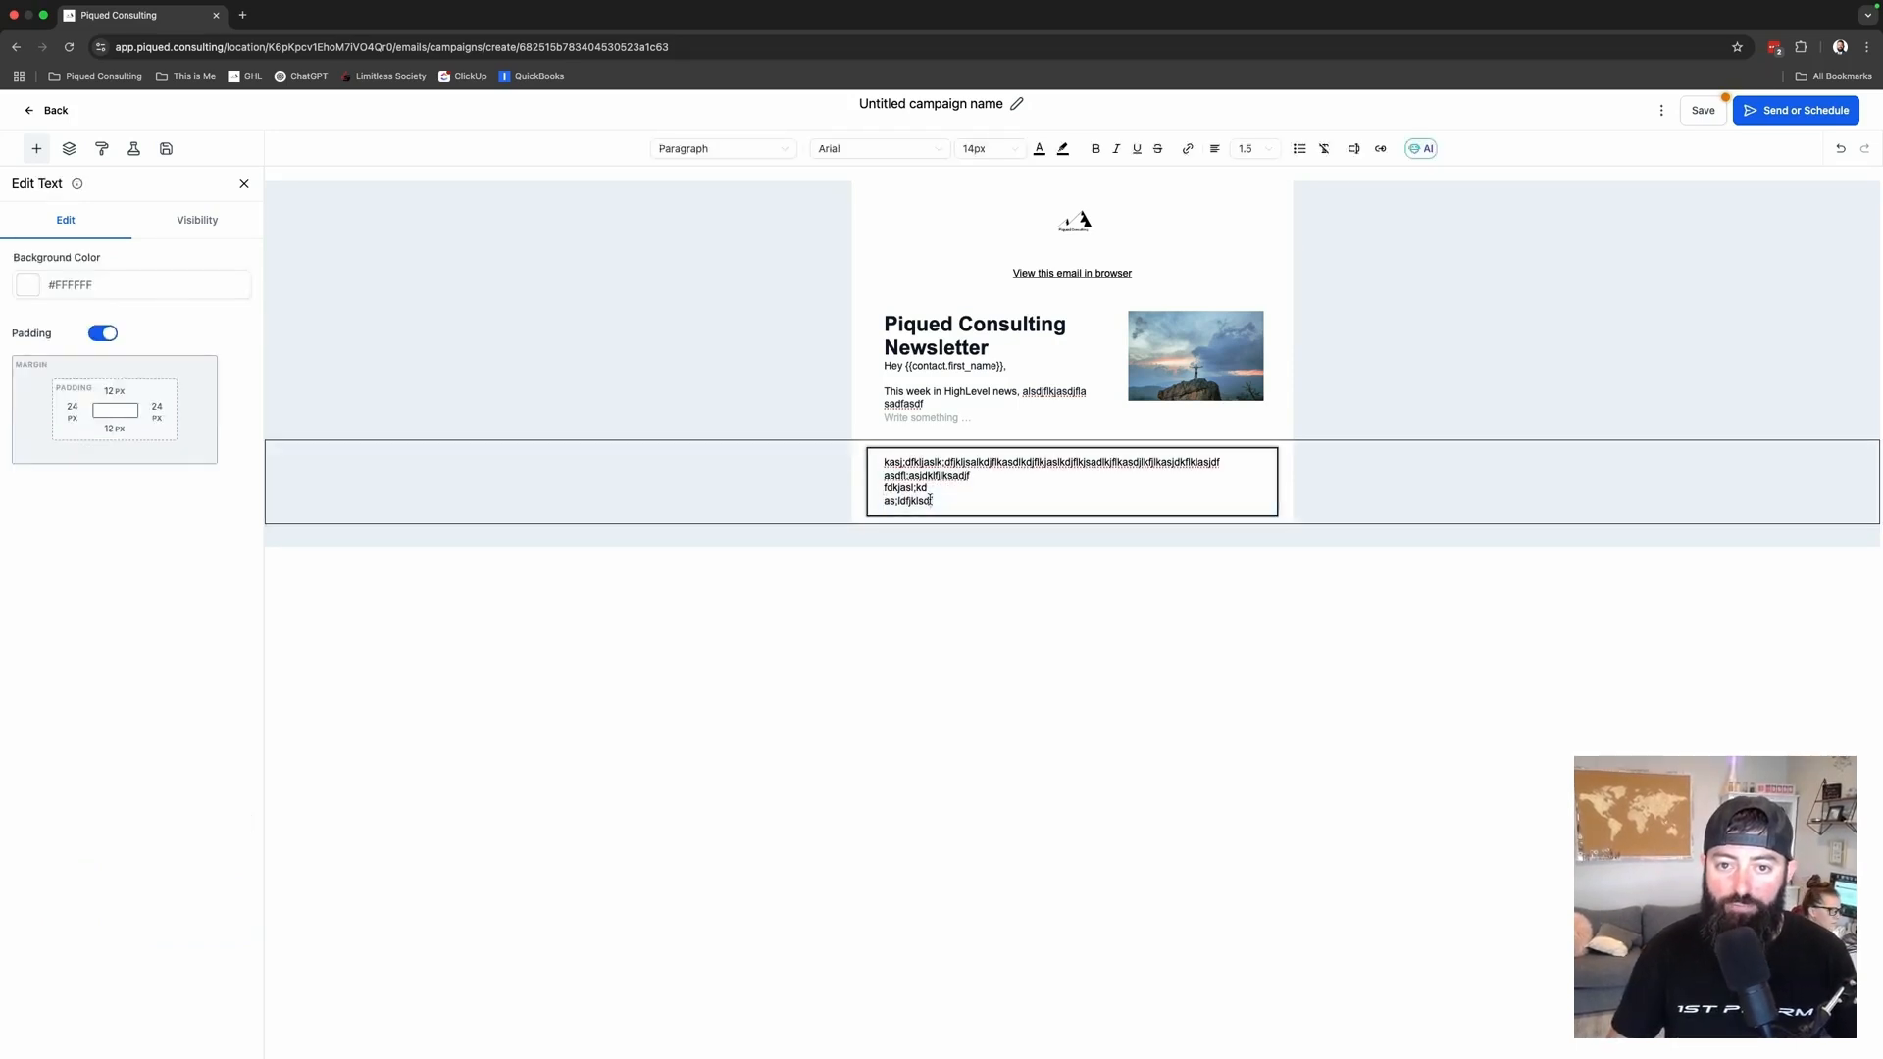
{"action": "left_click", "coordinate": [959, 498]}
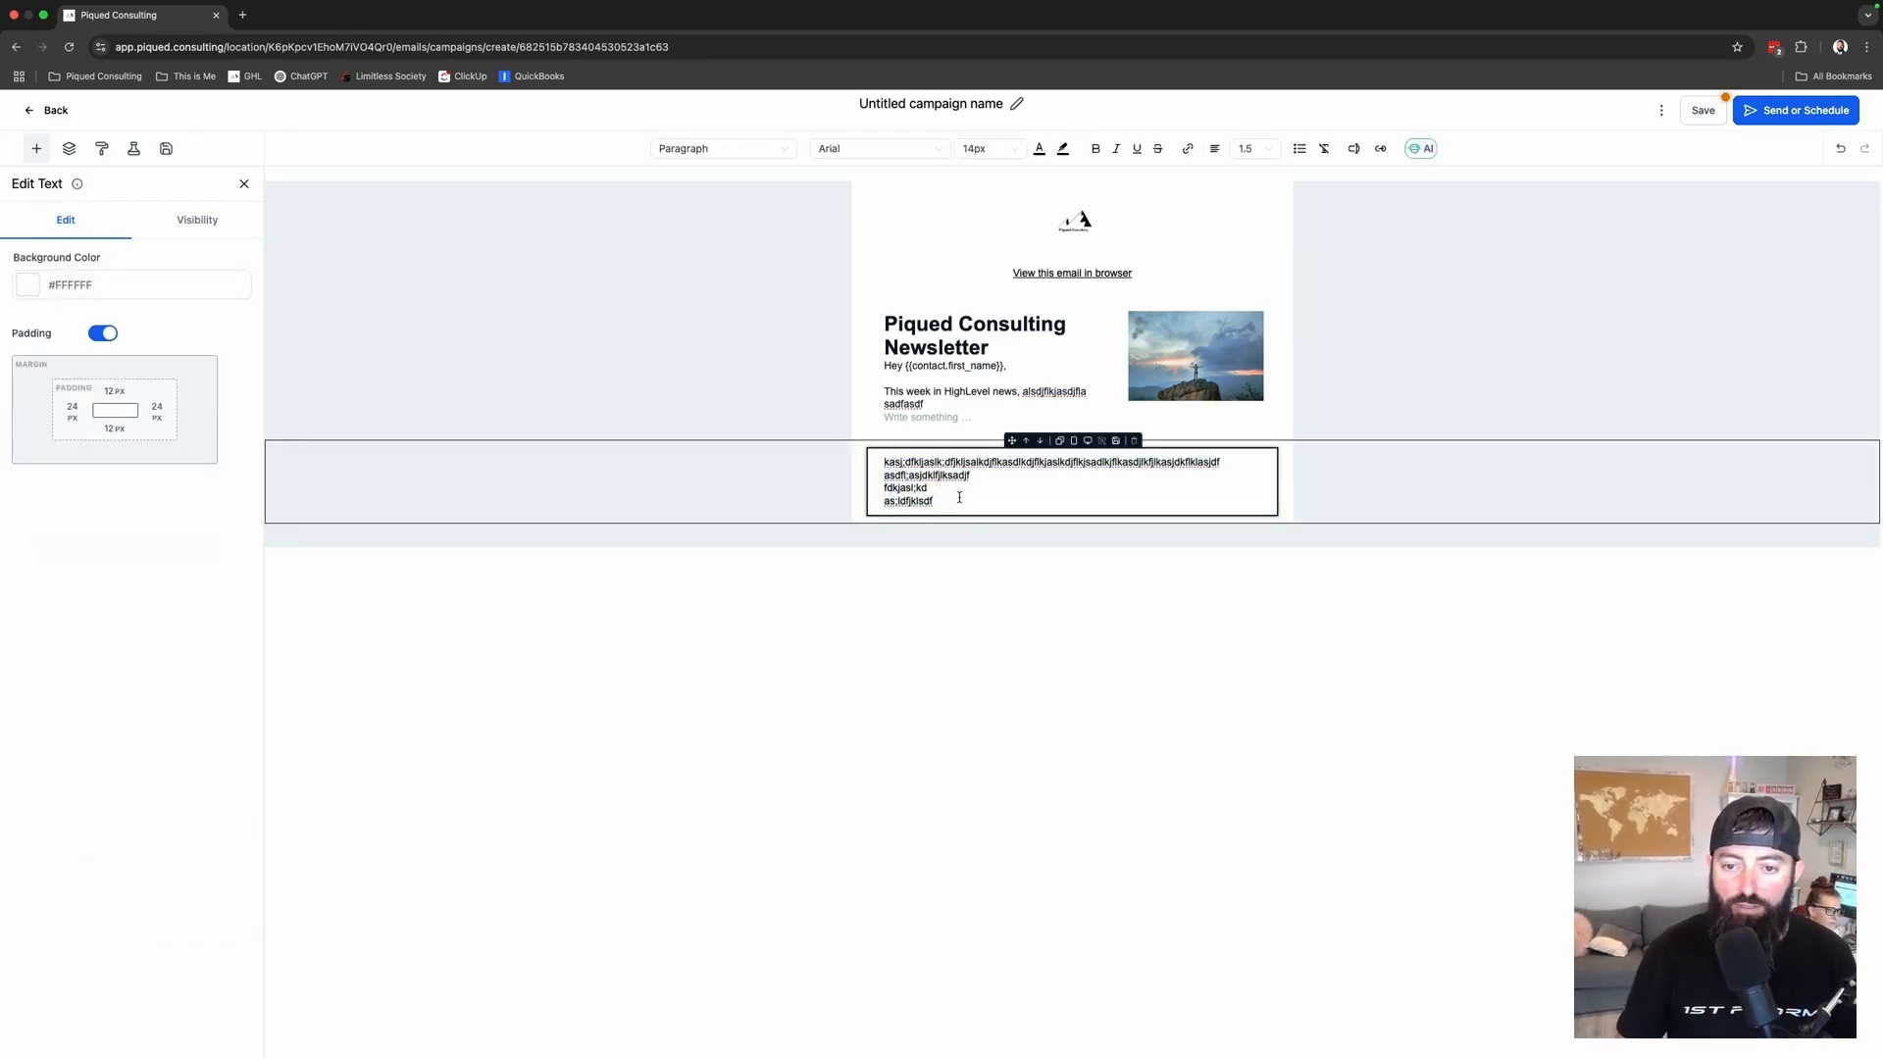
{"action": "type", "text": "kasj;dfkljaslk;dfjkljsalkdjflkasdlkdjflkjaslkdjflkjsadlkjflkasdjlkfjlkasjdkflklasjdf asdfl;asjdklfjlksadjf fdkjasl;kd as;ldfjklsdf"}
{"action": "type", "text": "kasj;dfkljaslk;dfjkljsalkdjflkasdlkdjflkjaslkdjflkjsadlkjflkasdjlkfjlkasjdkflklasjdf asdfl;asjdklfjlksadjf fdkjasl;kd as;ldfjklsdf"}
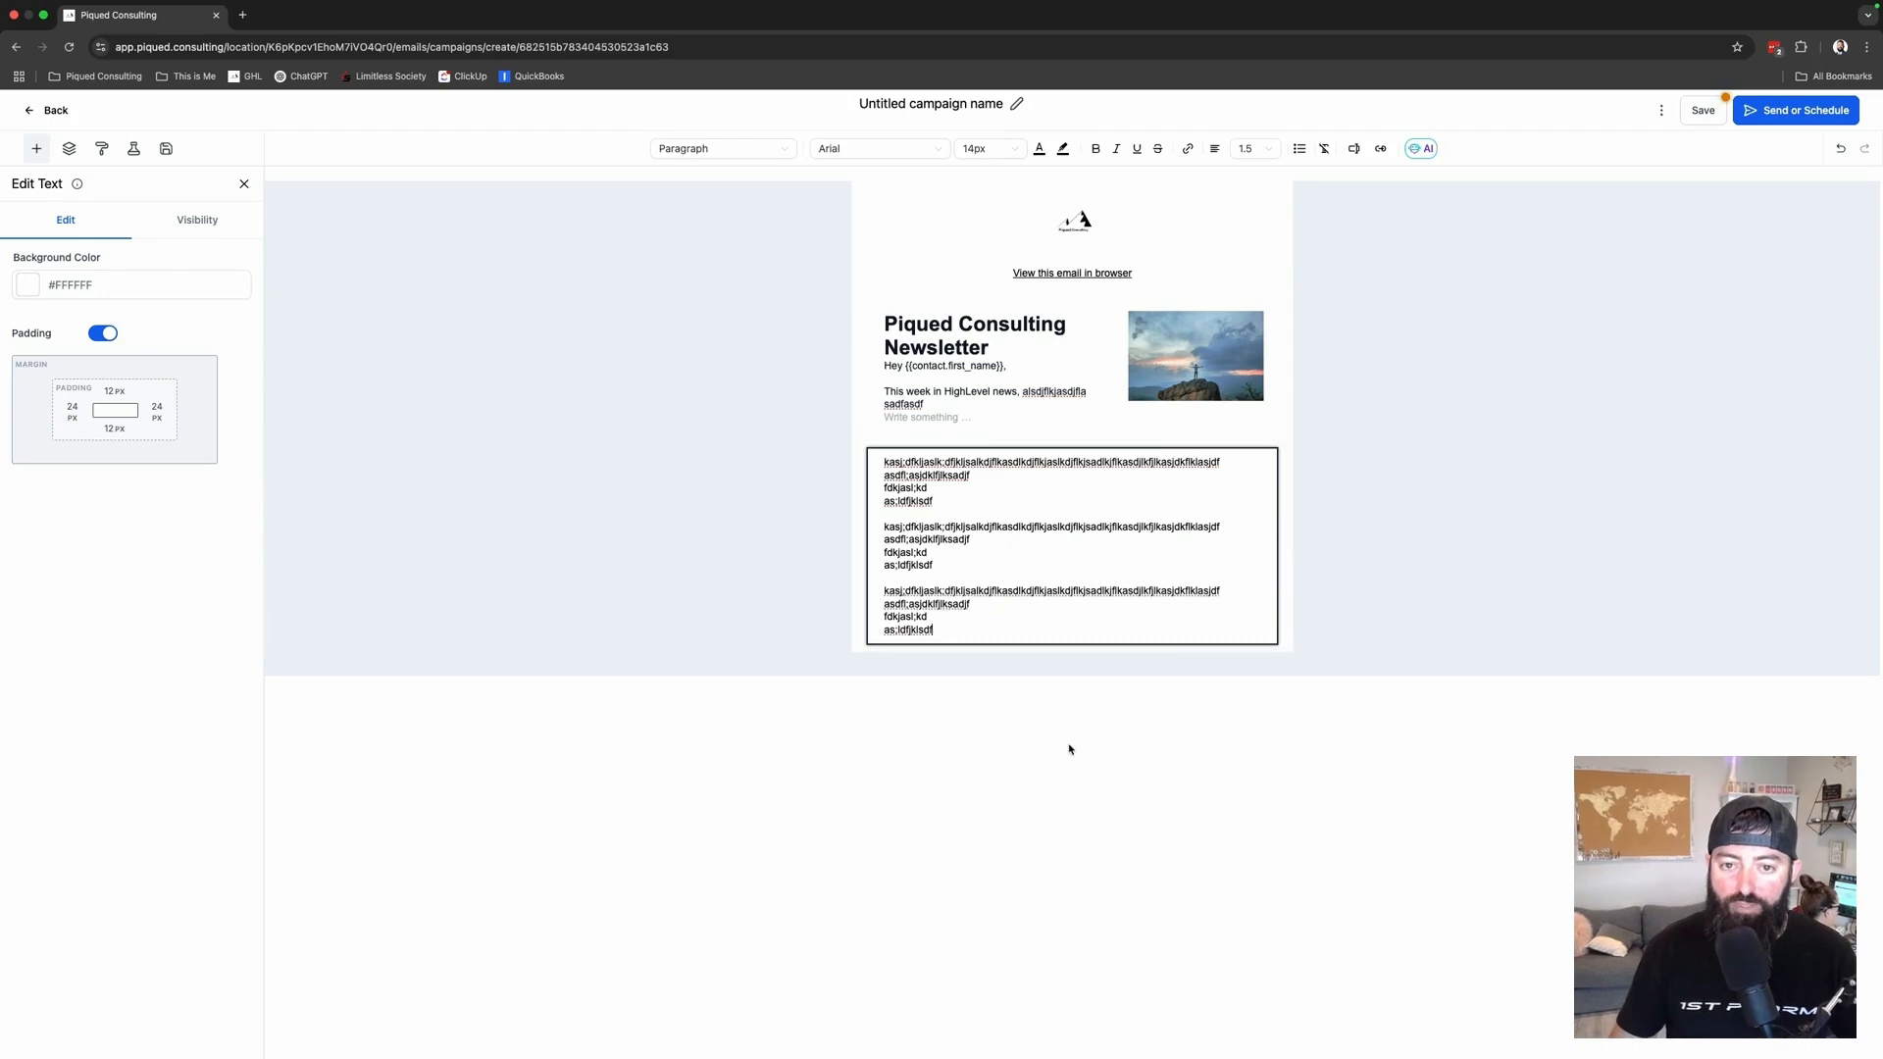
{"action": "left_click", "coordinate": [38, 151]}
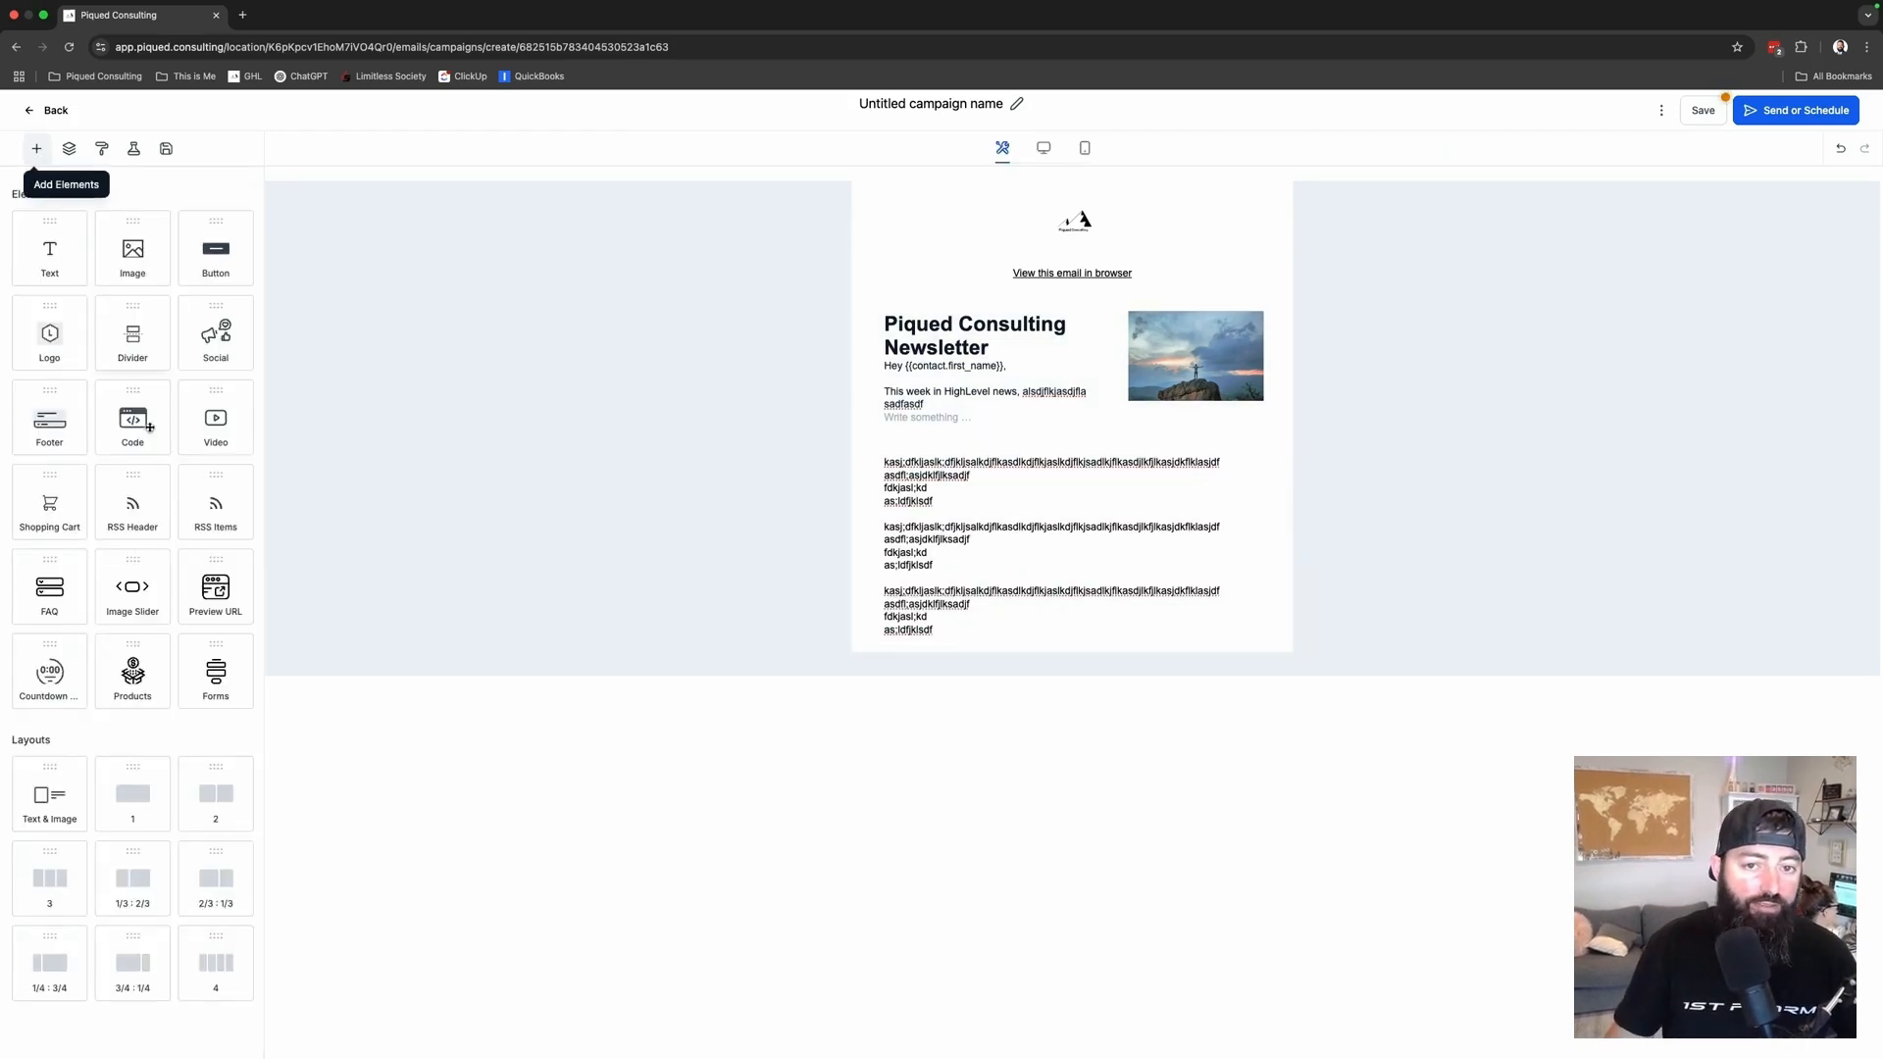
- Add a button linking to a URL below the filler paragraphs
{"action": "left_click_drag", "start_coordinate": [217, 259], "coordinate": [1062, 645]}
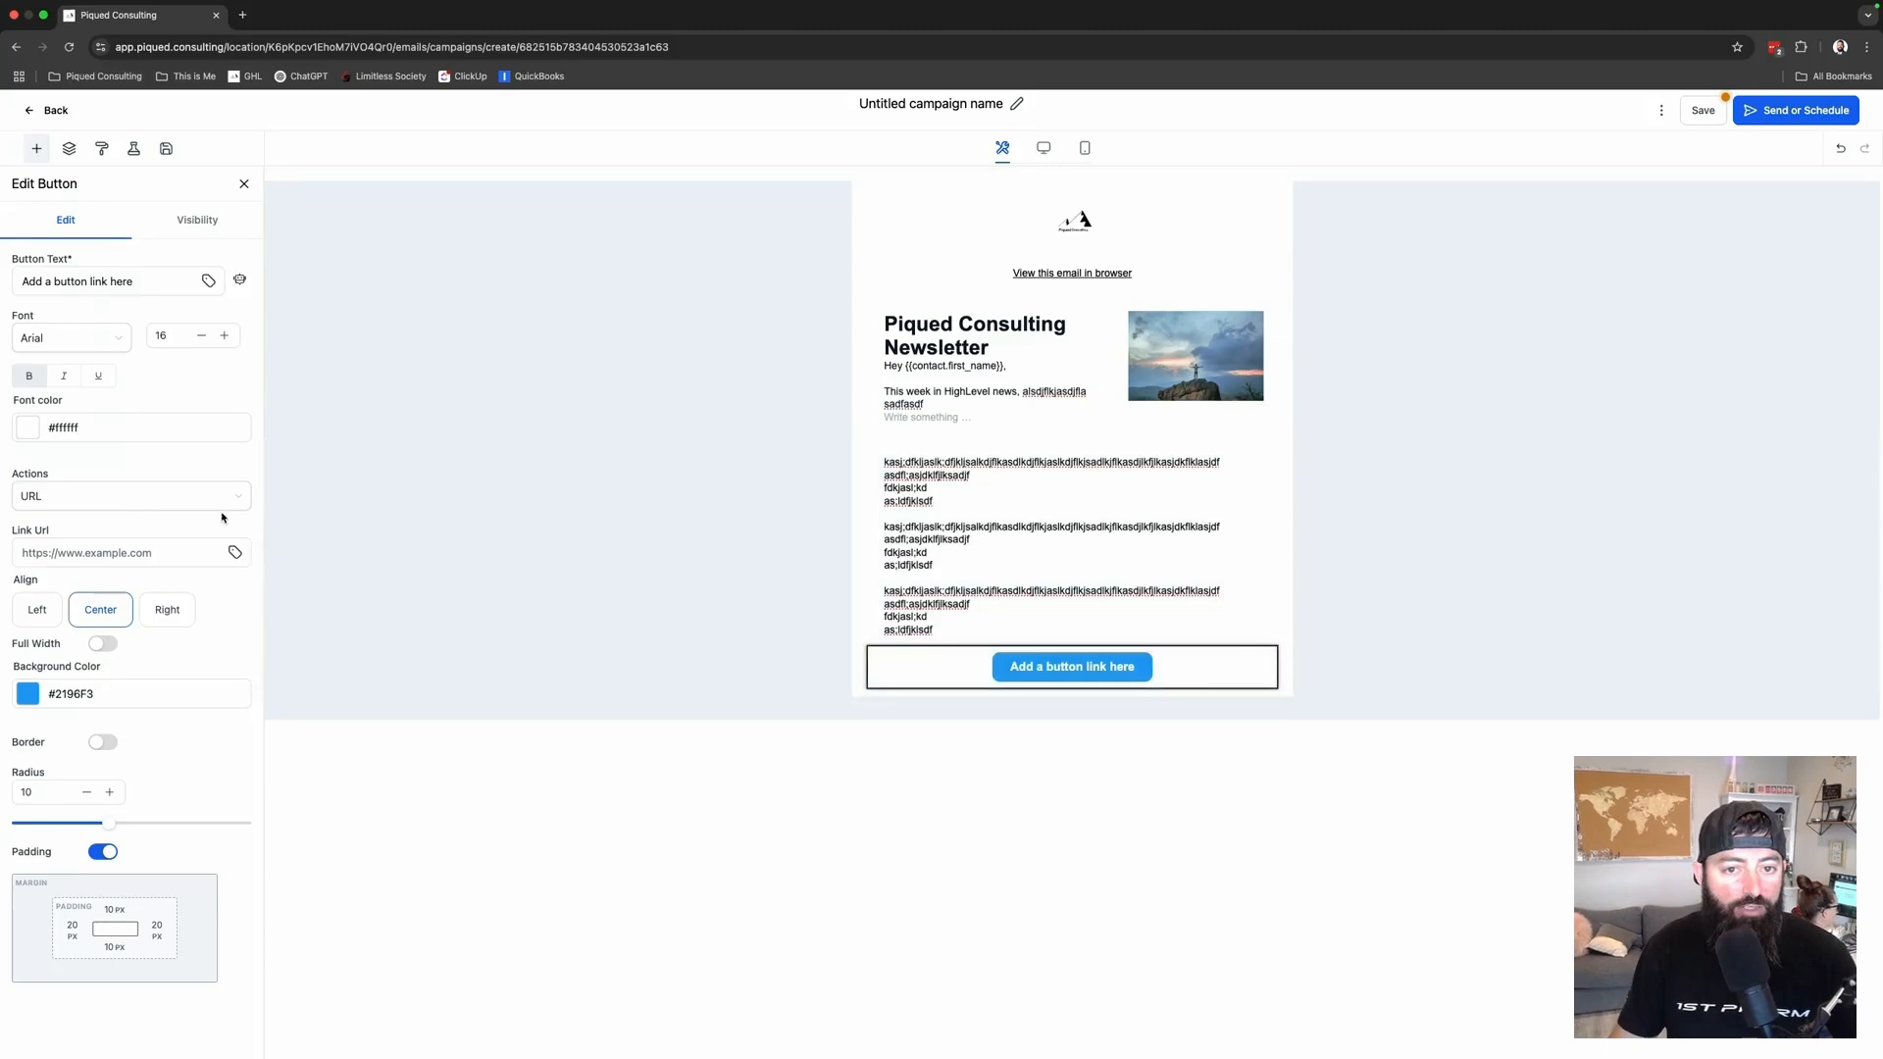
{"action": "left_click", "coordinate": [132, 498]}
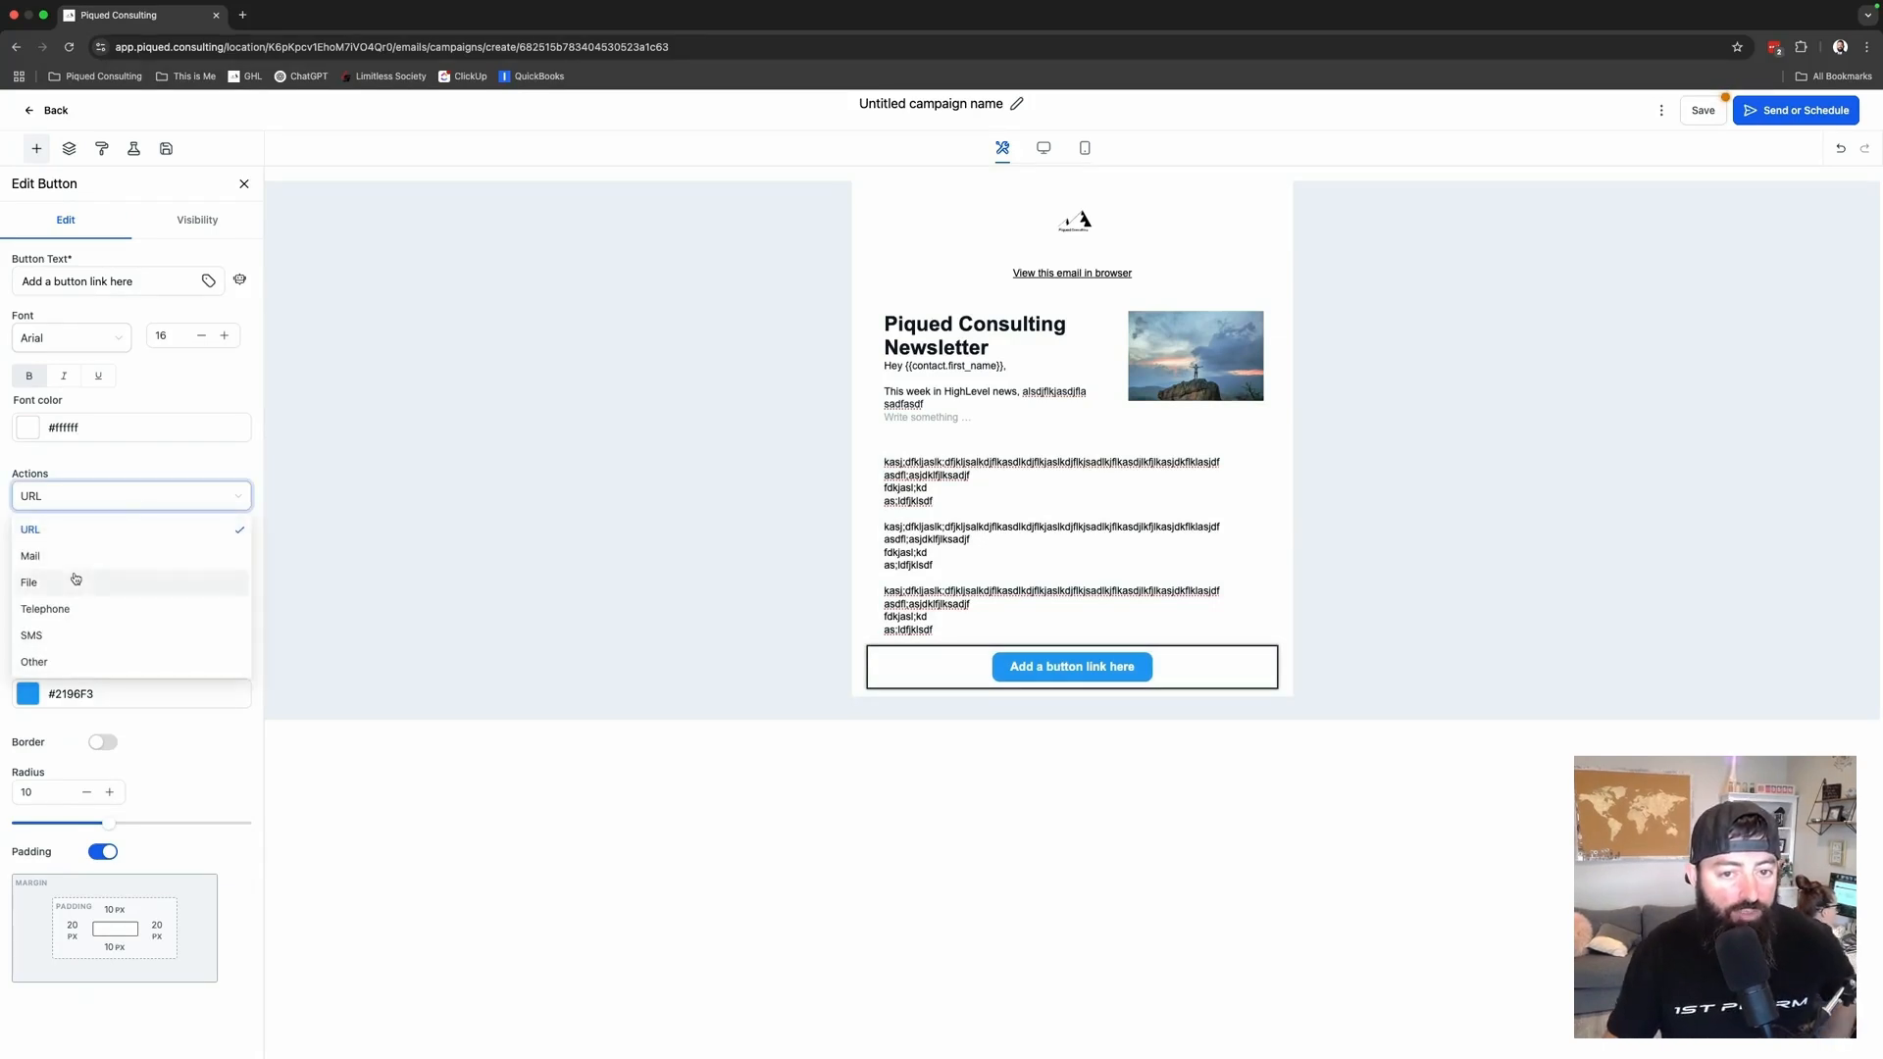
{"action": "left_click", "coordinate": [129, 467]}
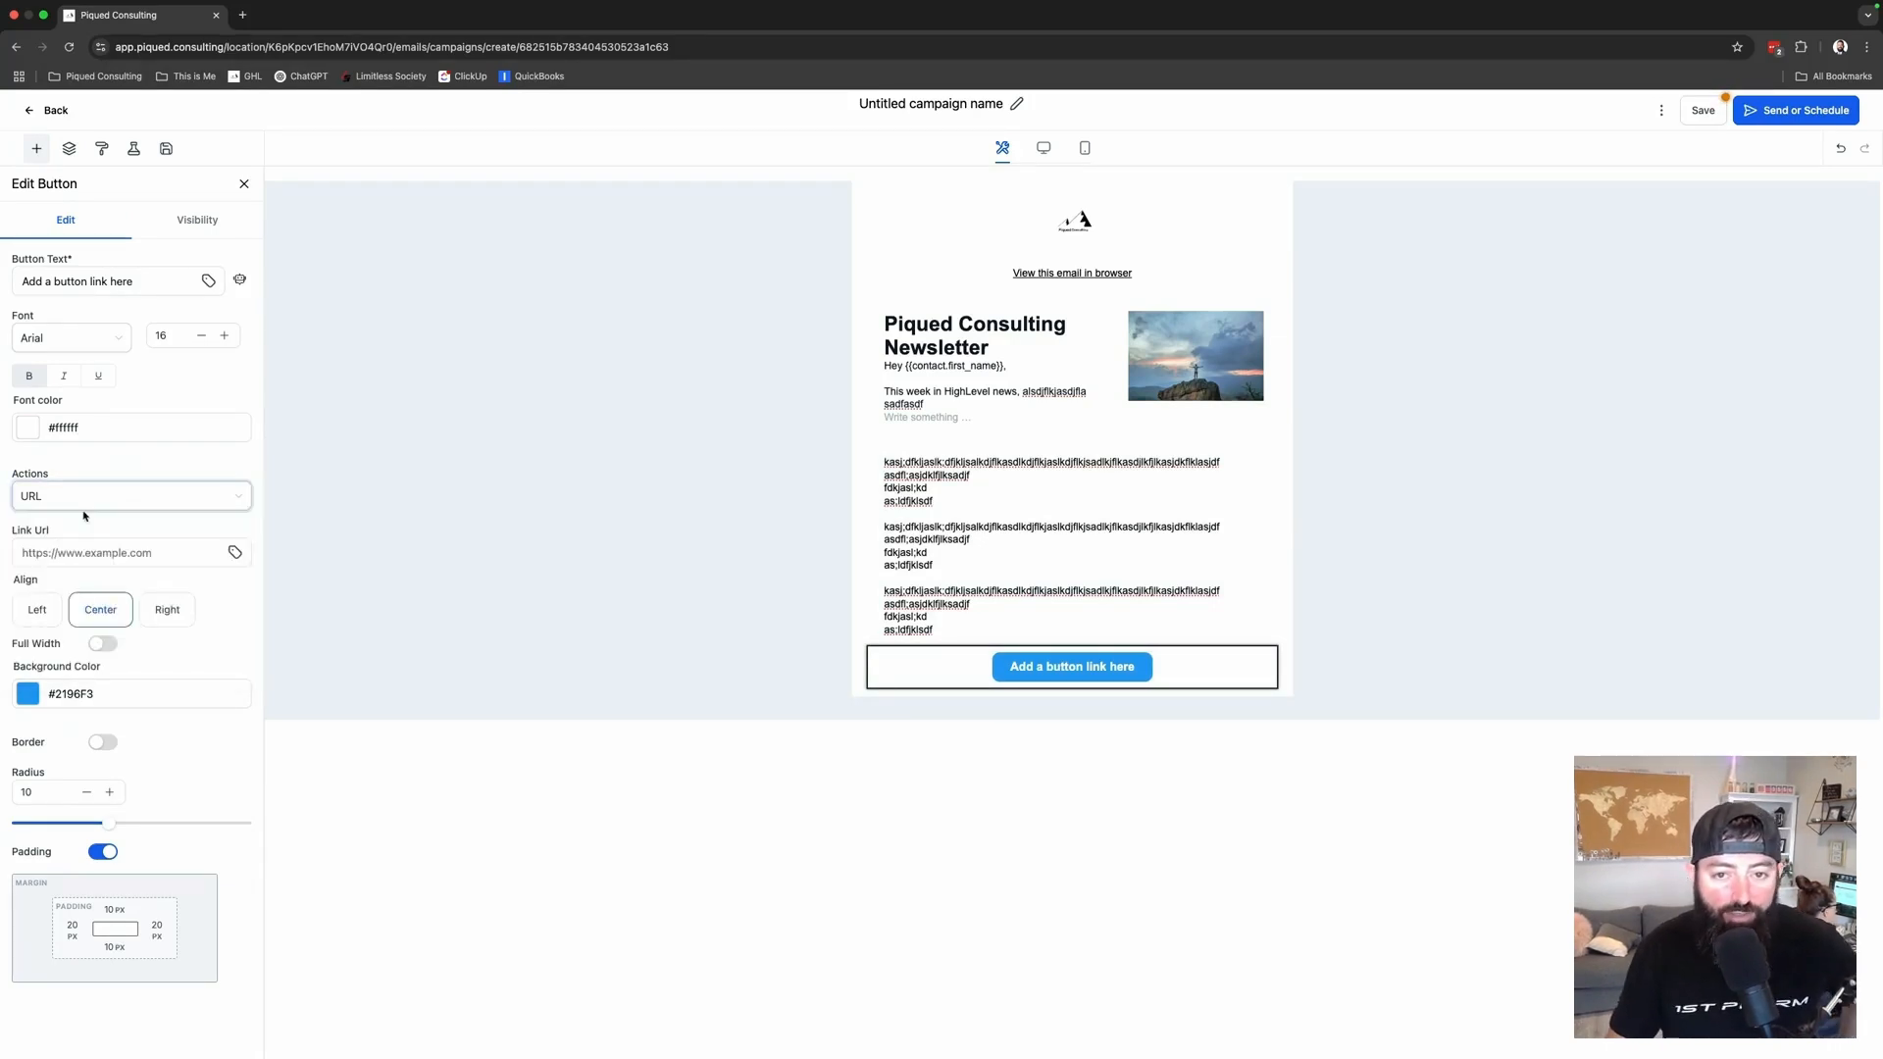
- Add a text block under the button and fill it with the copied filler paragraphs
{"action": "left_click", "coordinate": [36, 148]}
{"action": "left_click_drag", "start_coordinate": [49, 253], "coordinate": [1128, 688]}
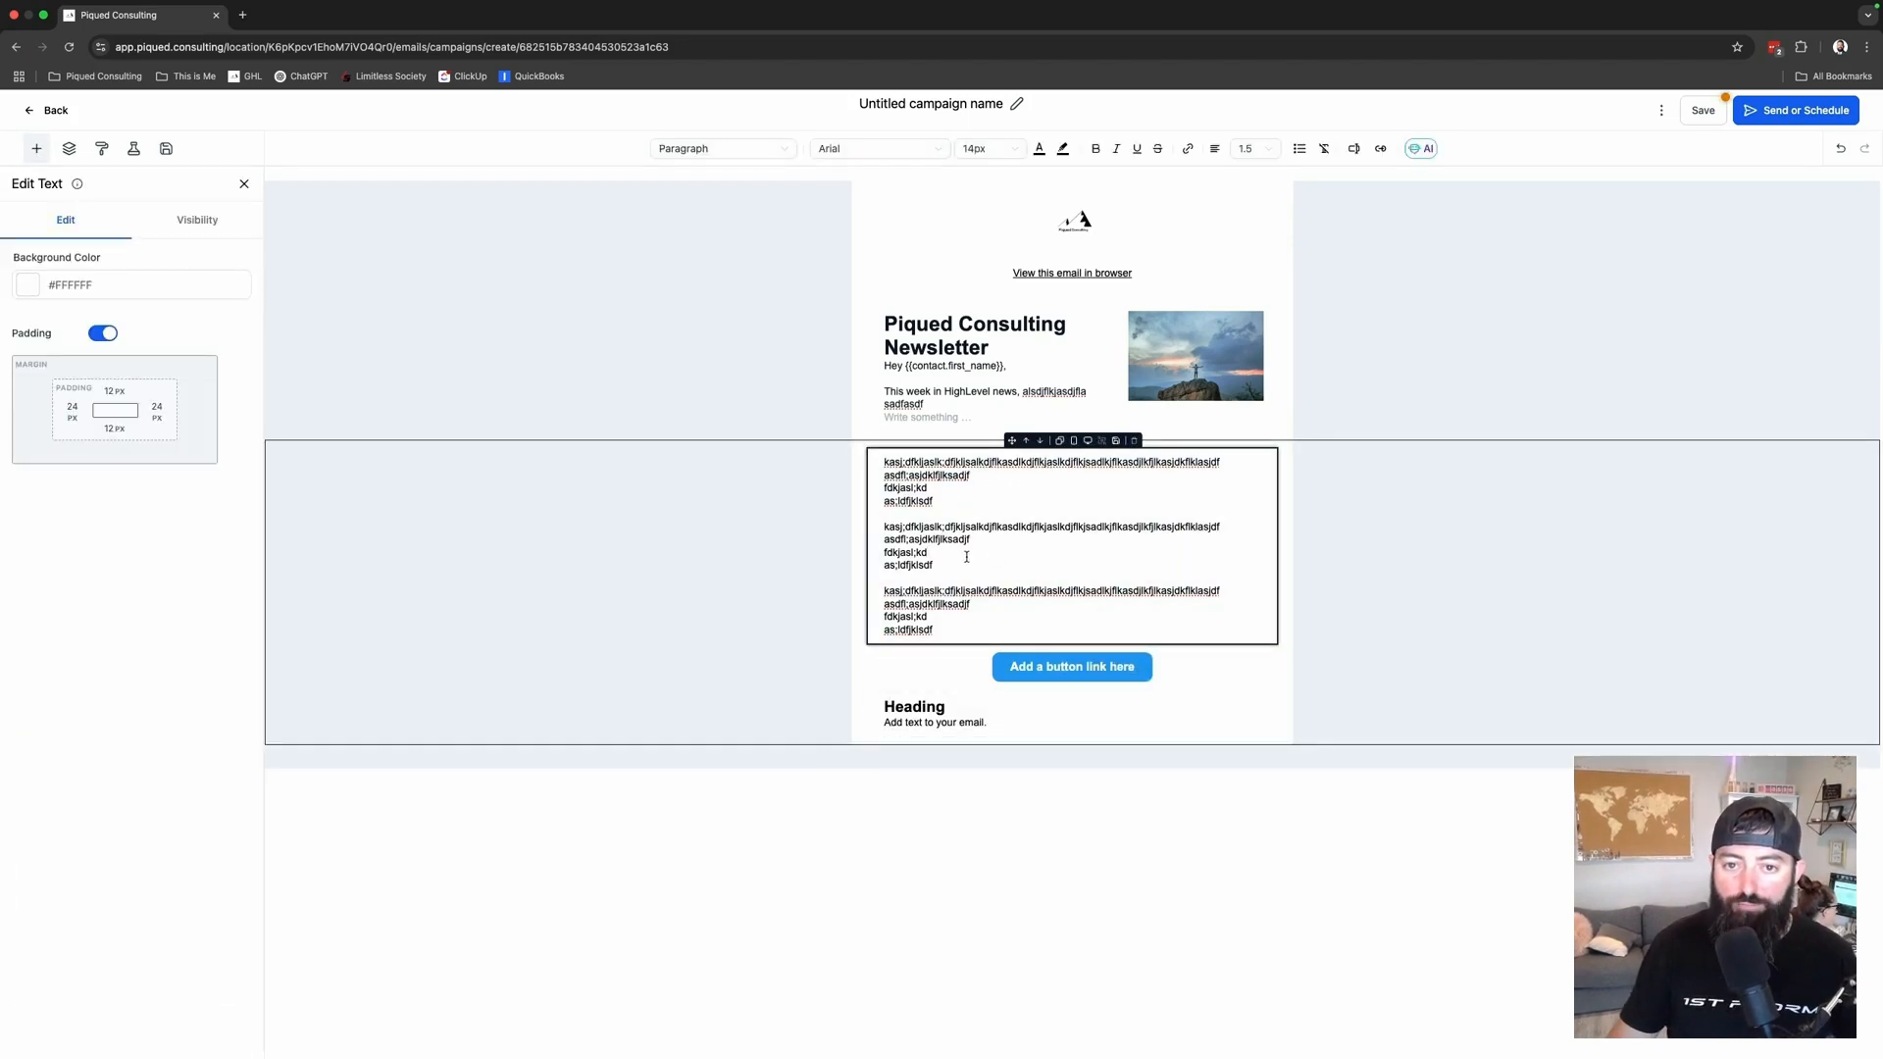
{"action": "left_click_drag", "start_coordinate": [966, 557], "coordinate": [830, 530]}
{"action": "left_click_drag", "start_coordinate": [1002, 718], "coordinate": [827, 710]}
{"action": "key", "text": "BackSpace"}
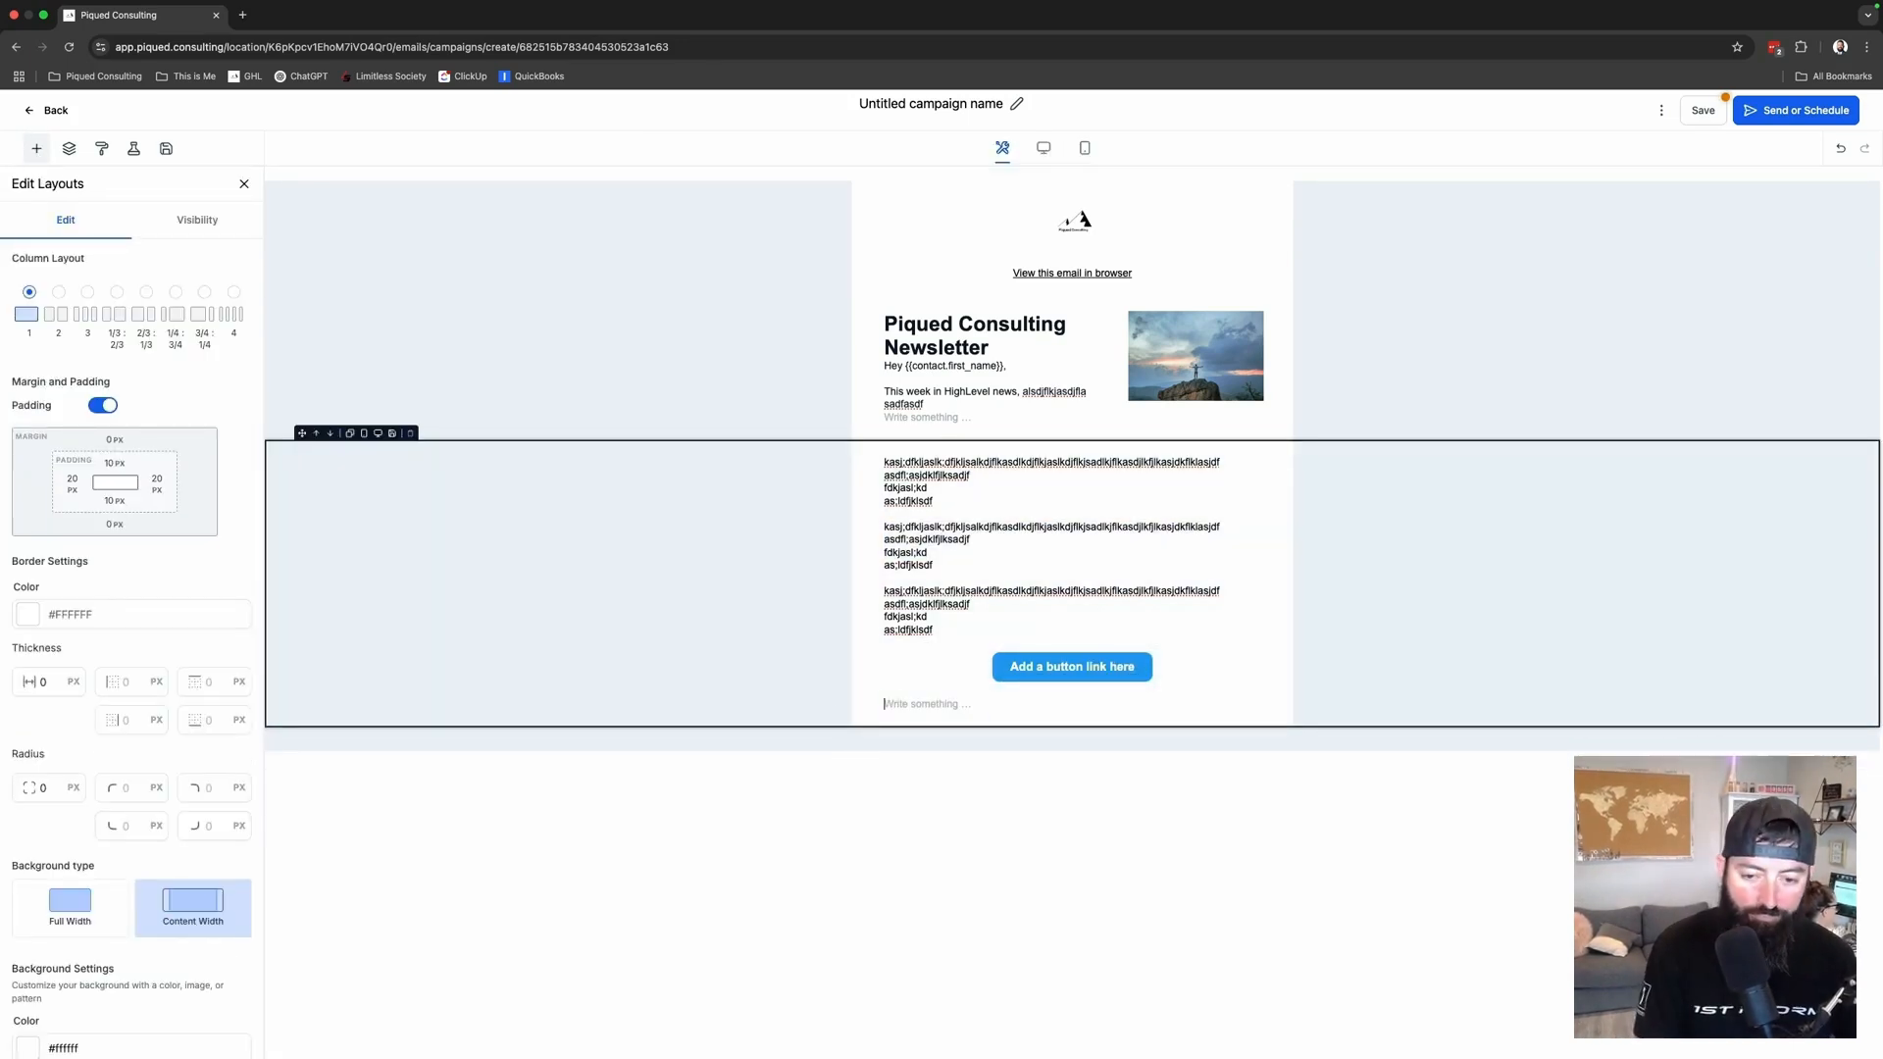
{"action": "key", "text": "super+v"}
{"action": "key", "text": "super+v"}
{"action": "key", "text": "super+v"}
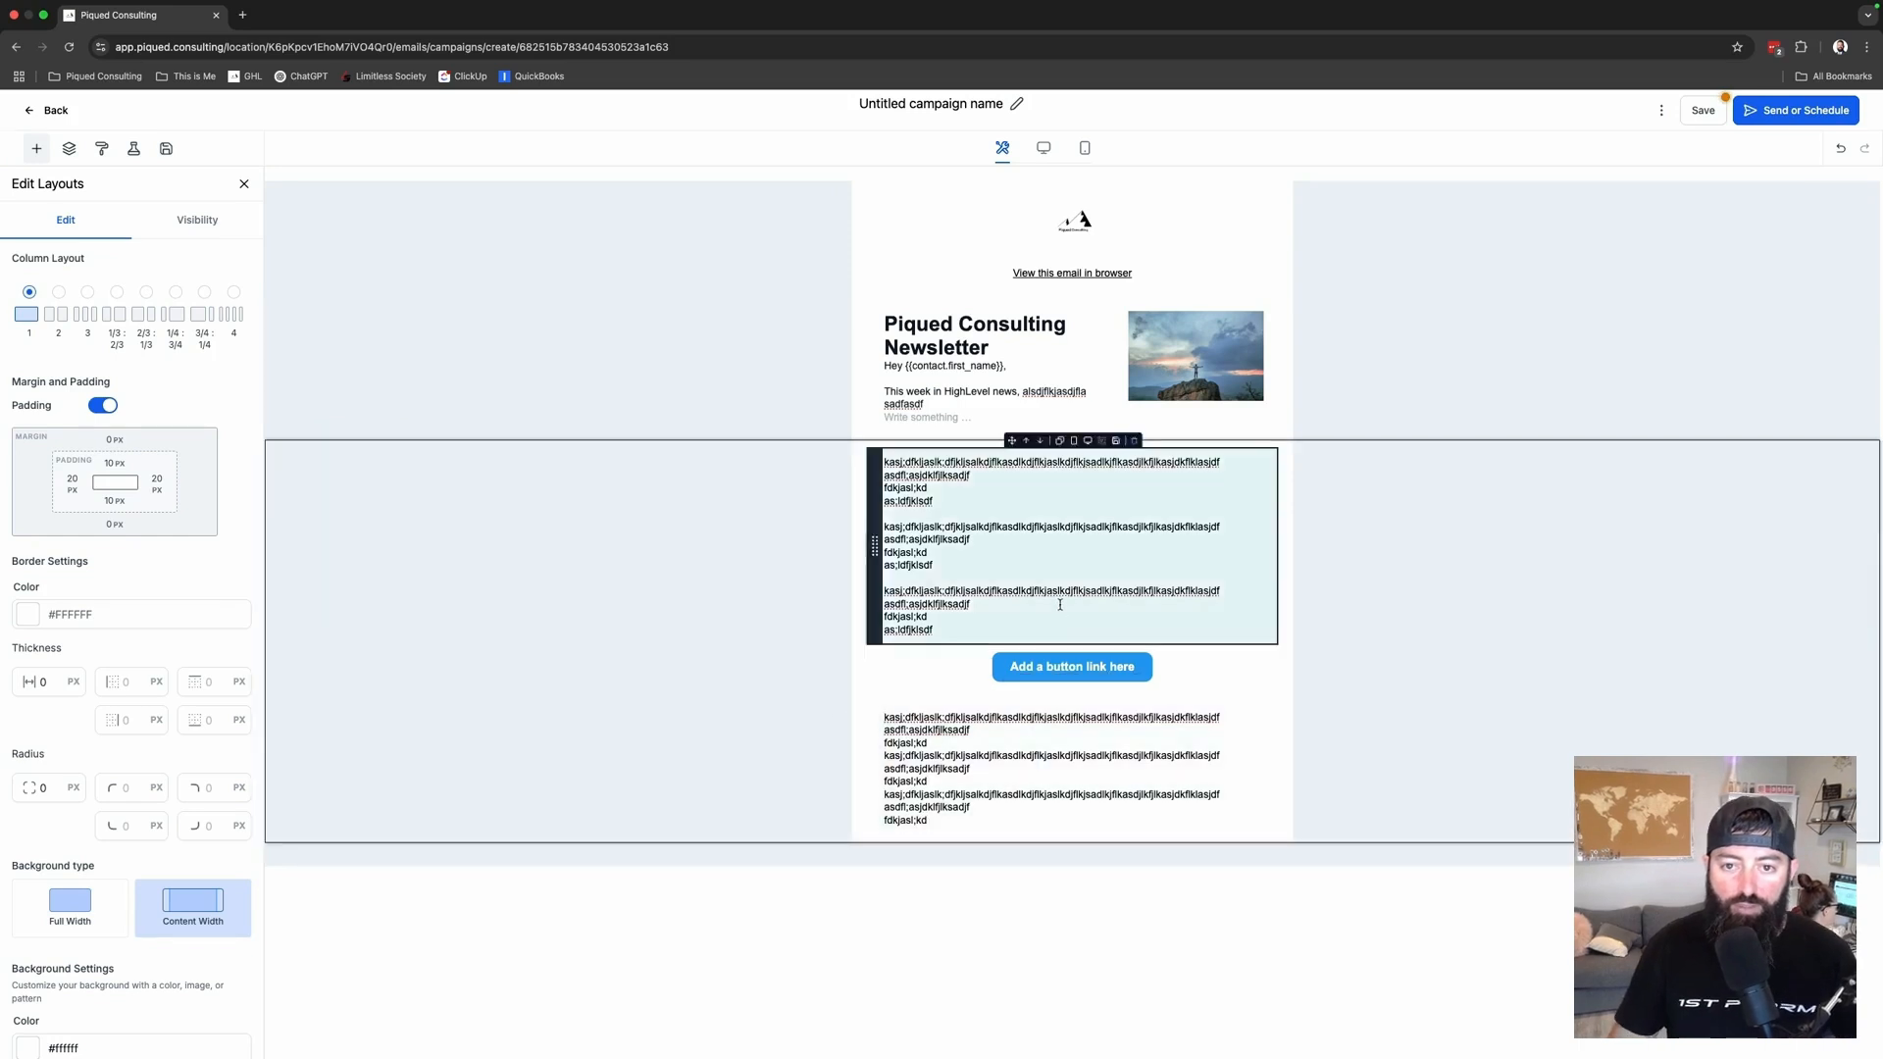
{"action": "left_click", "coordinate": [1060, 605]}
{"action": "left_click", "coordinate": [29, 147]}
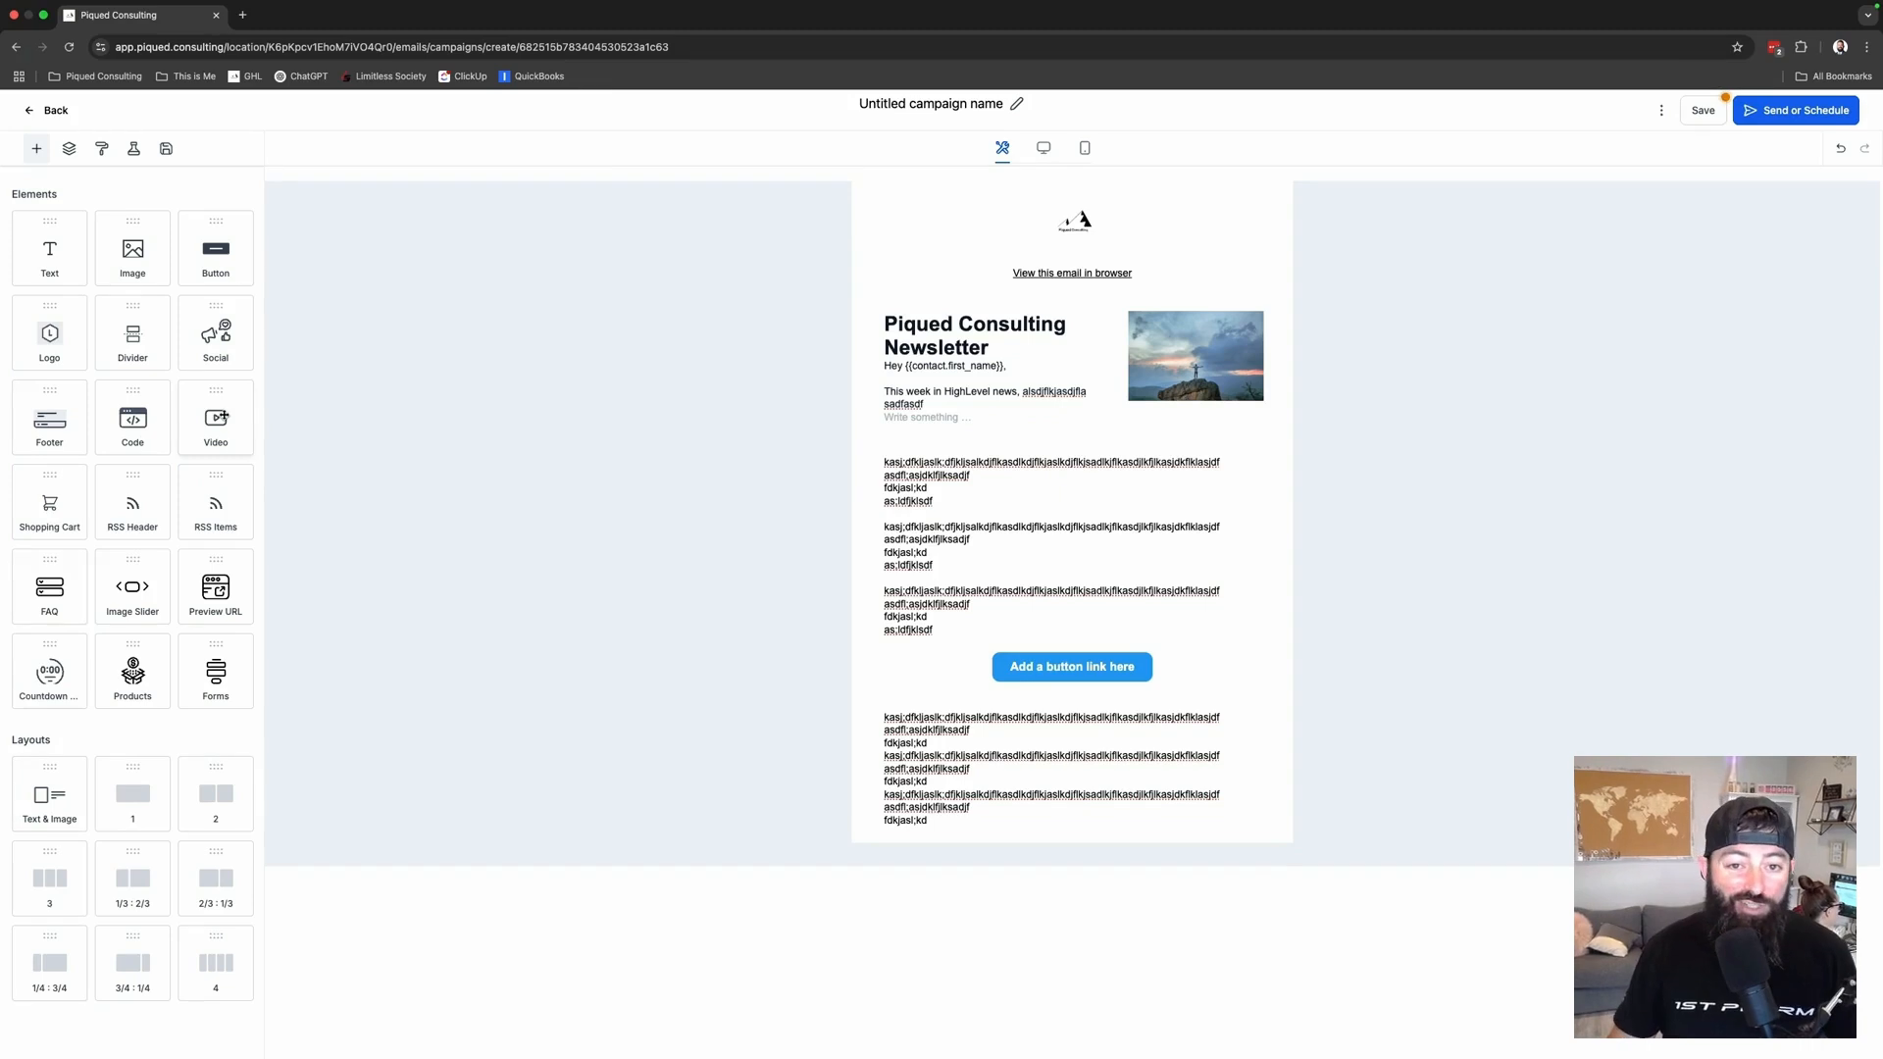
- Remove a trial video block and add the copyright and unsubscribe footer at the bottom
{"action": "left_click_drag", "start_coordinate": [223, 417], "coordinate": [958, 841]}
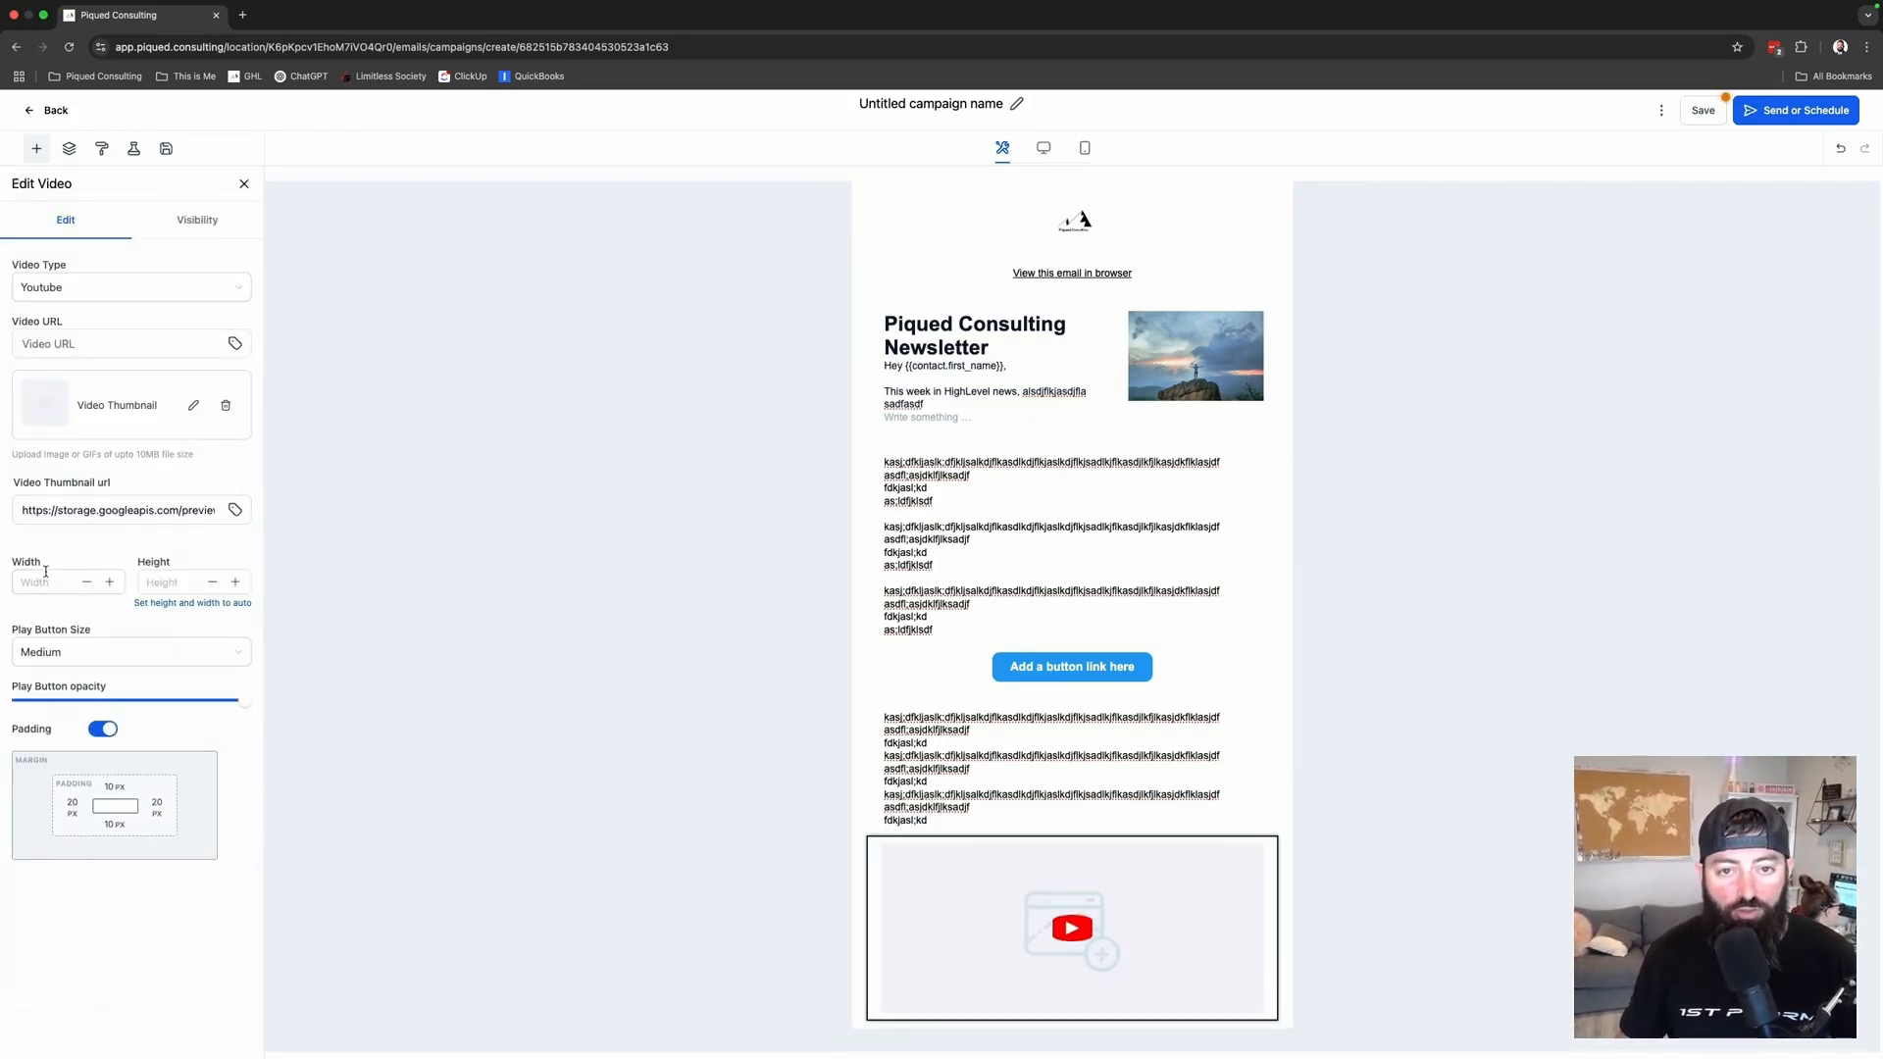
{"action": "mouse_move", "coordinate": [1164, 958]}
{"action": "left_click", "coordinate": [1135, 831]}
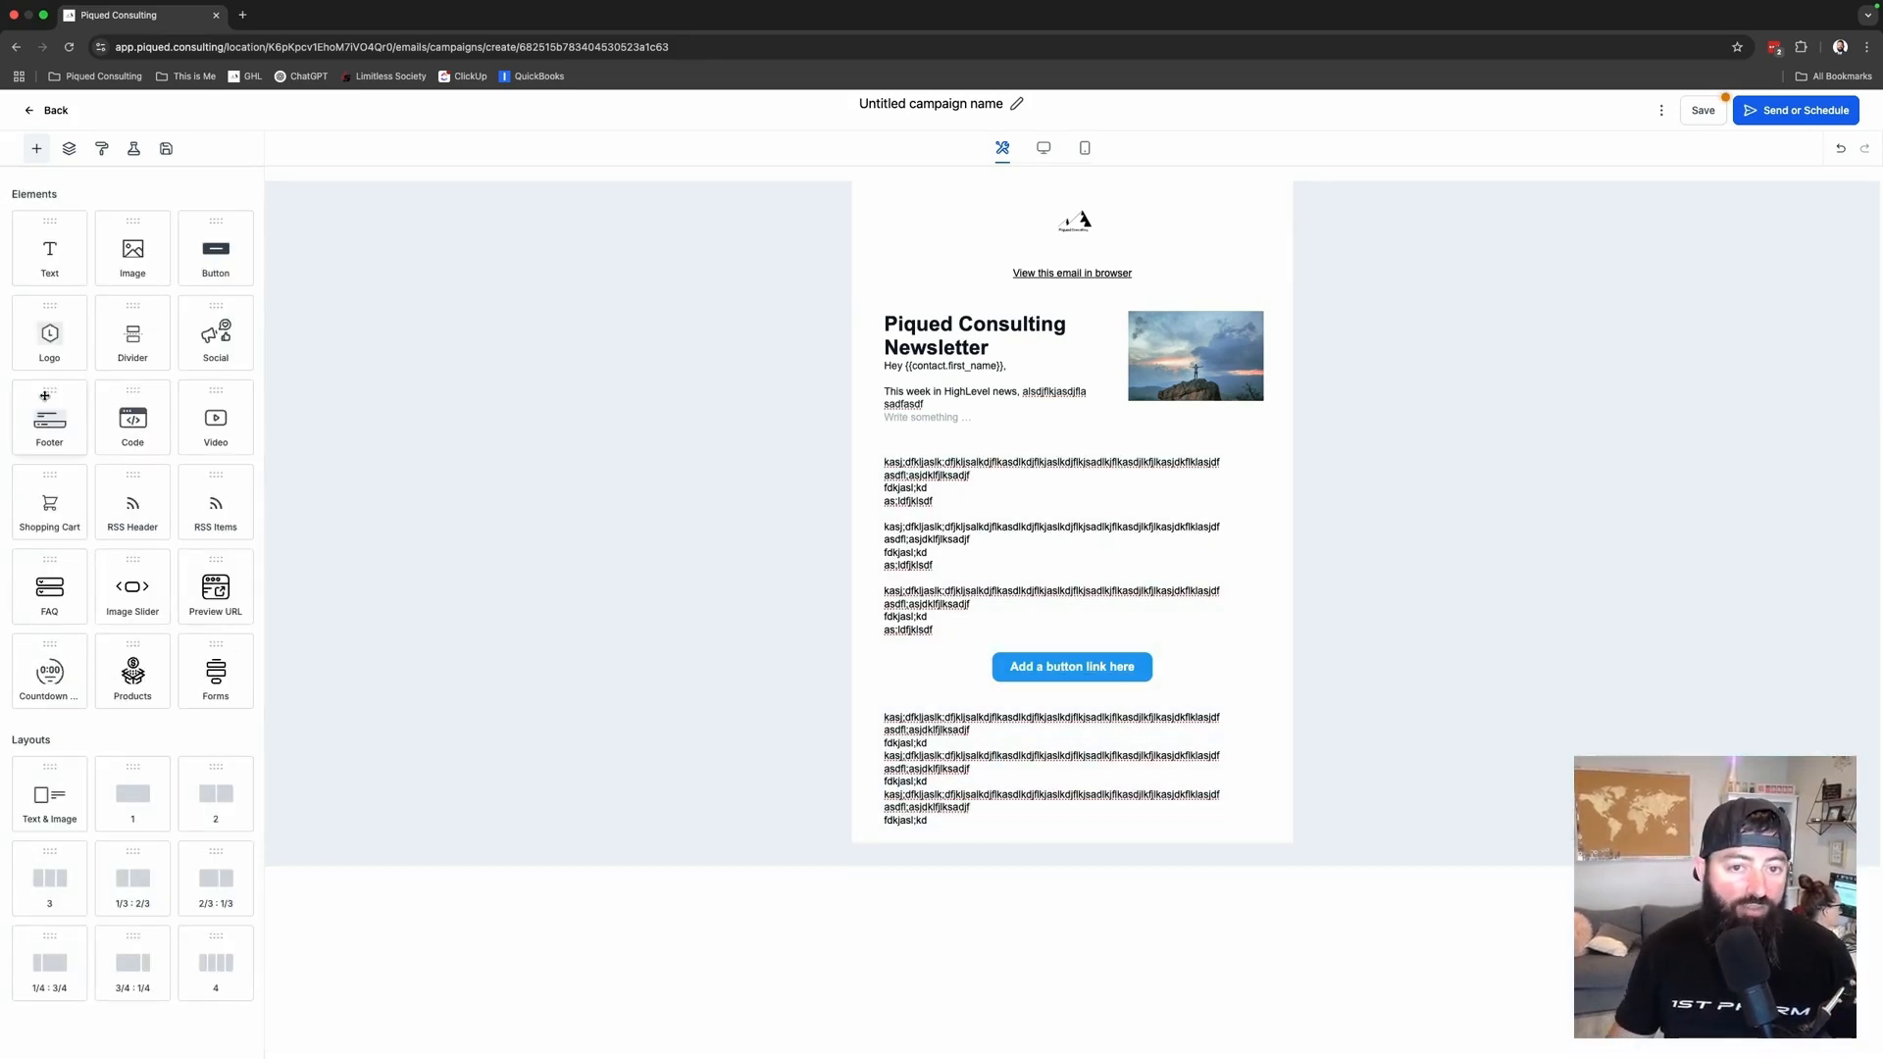
{"action": "left_click_drag", "start_coordinate": [31, 419], "coordinate": [984, 840]}
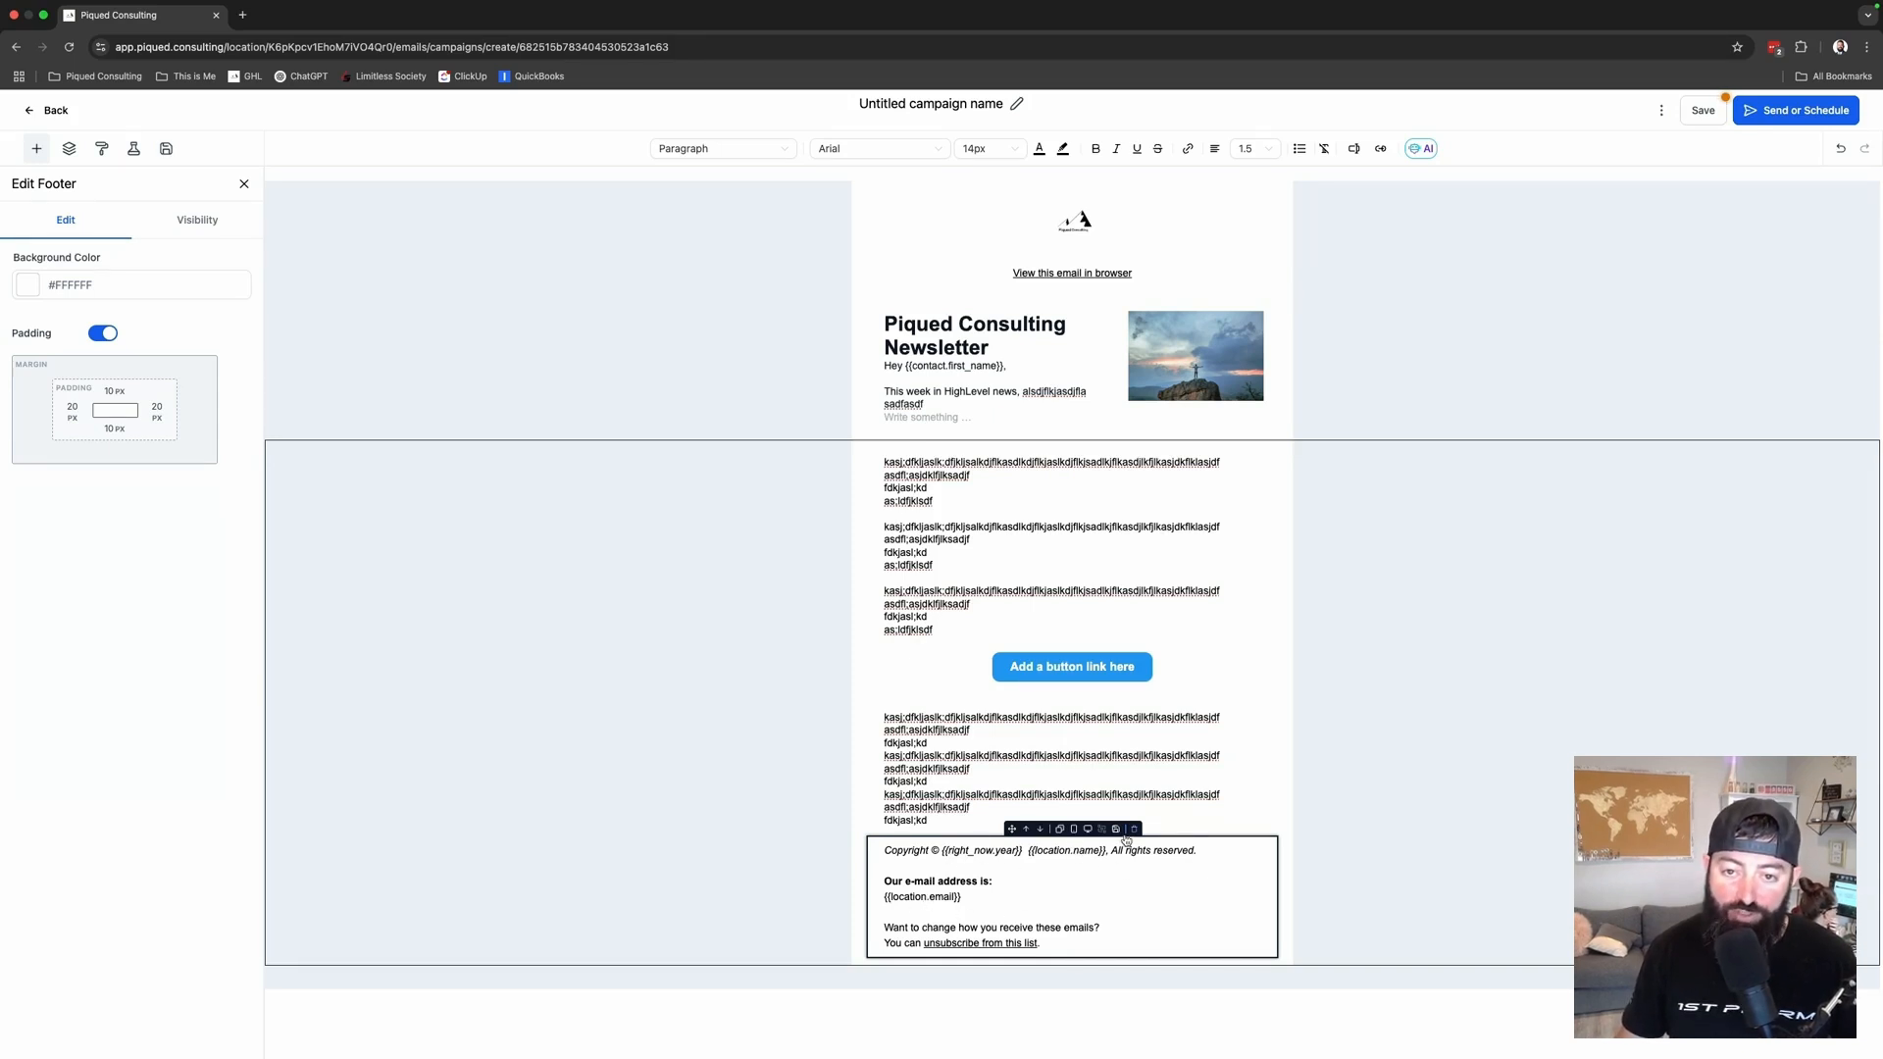
{"action": "left_click", "coordinate": [976, 552]}
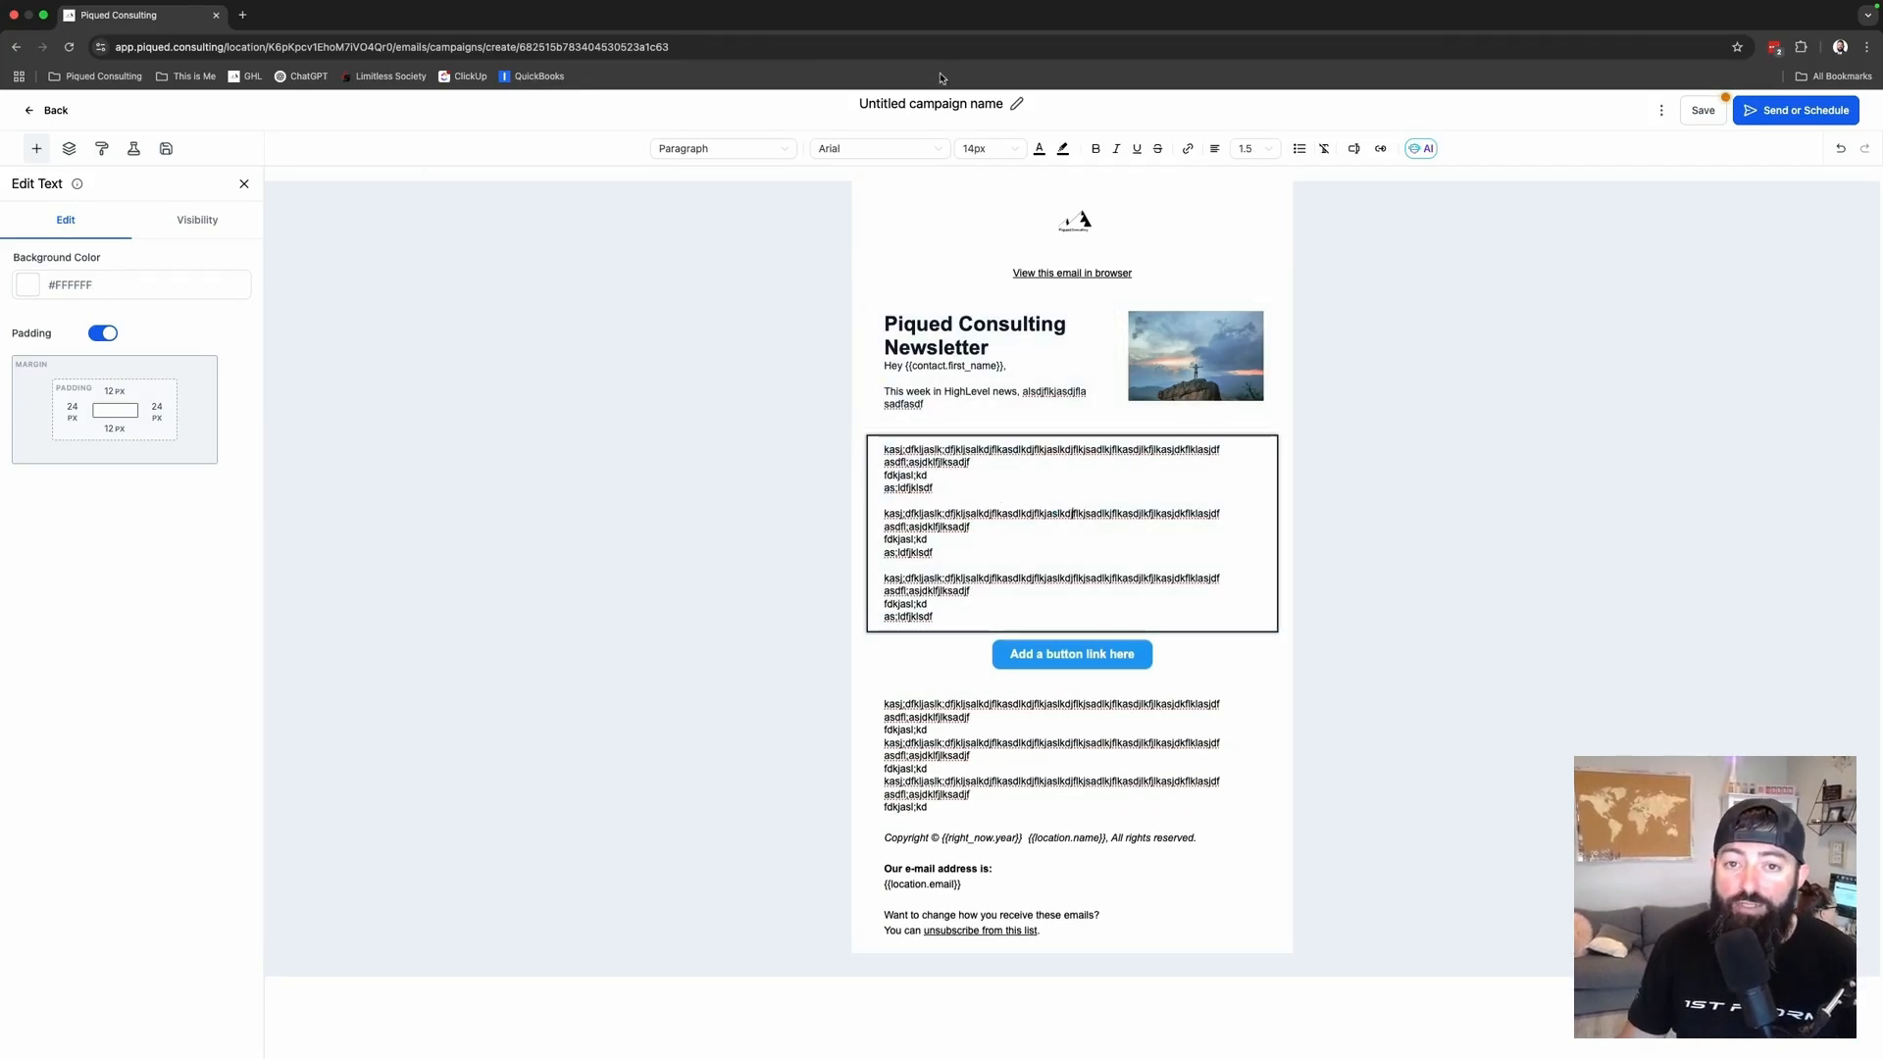
- Rename the campaign to 'Newletter 5/14/2025'
{"action": "left_click", "coordinate": [926, 105]}
{"action": "type", "text": "Newletter"}
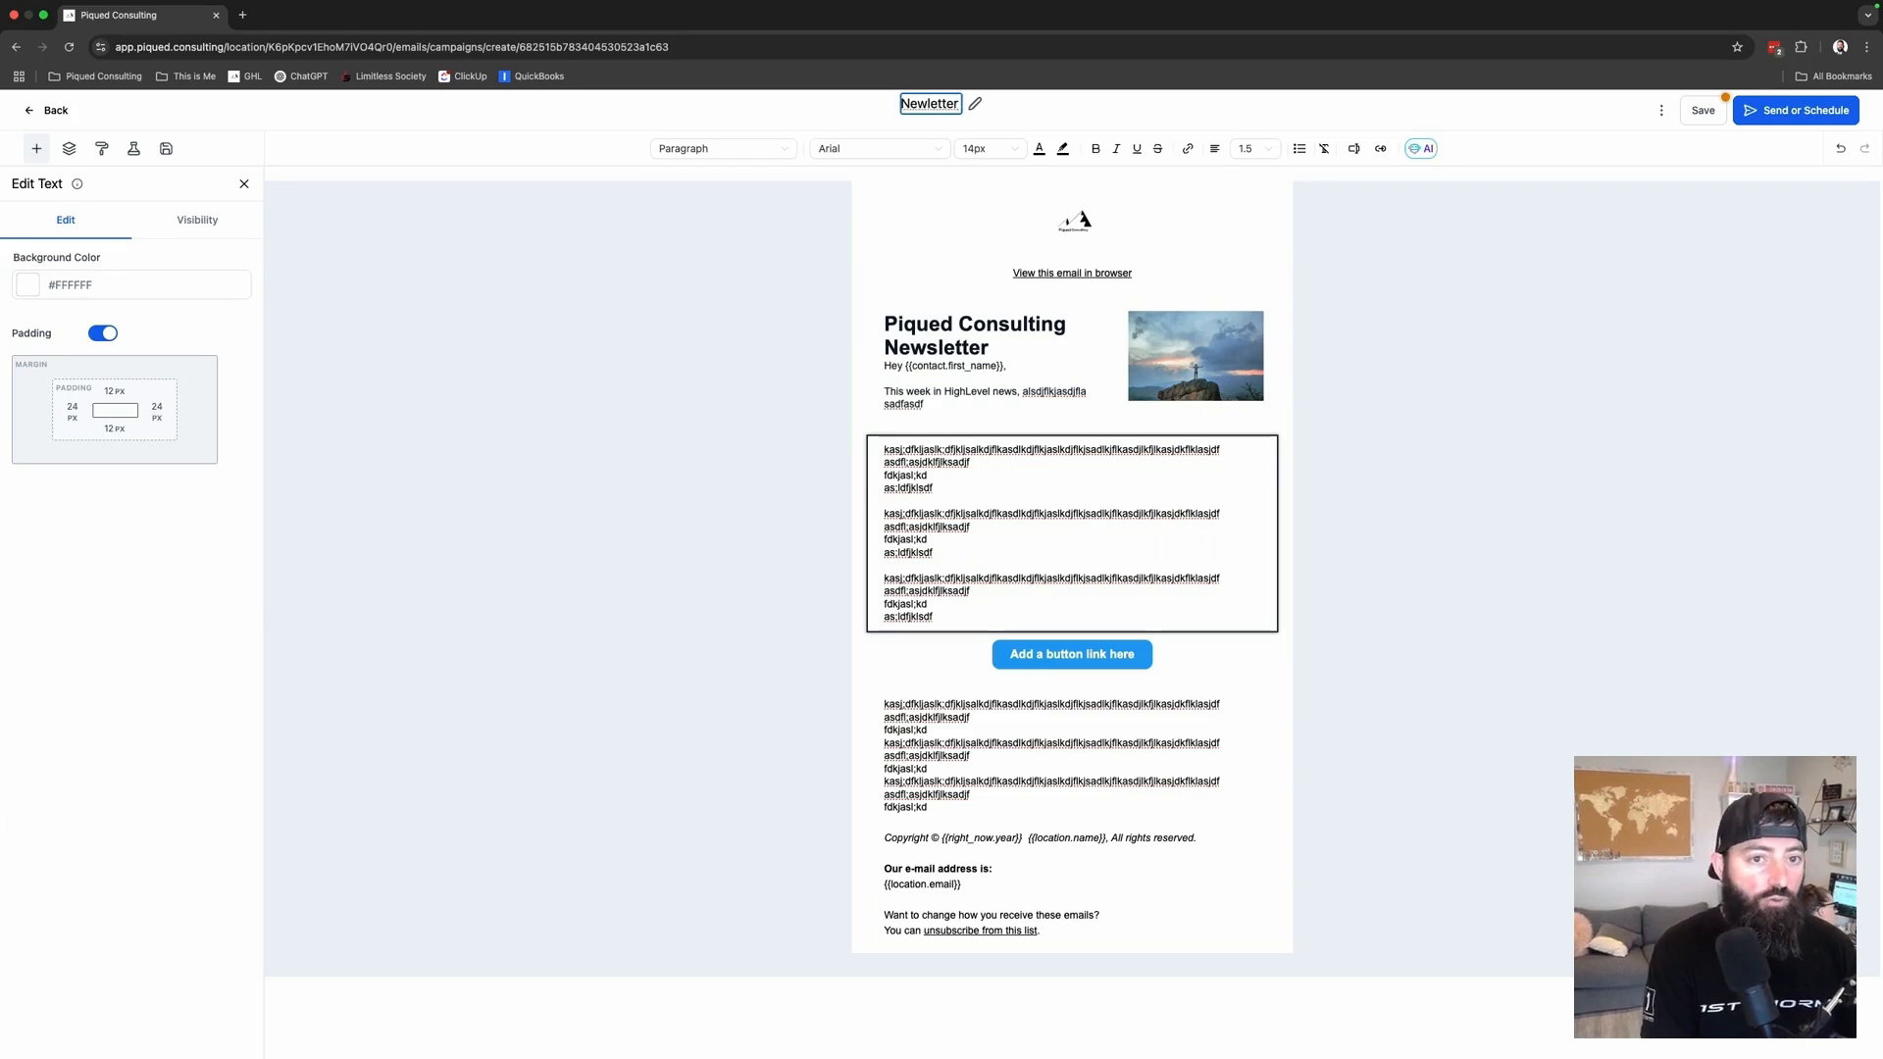
{"action": "type", "text": " 5/14/2025"}
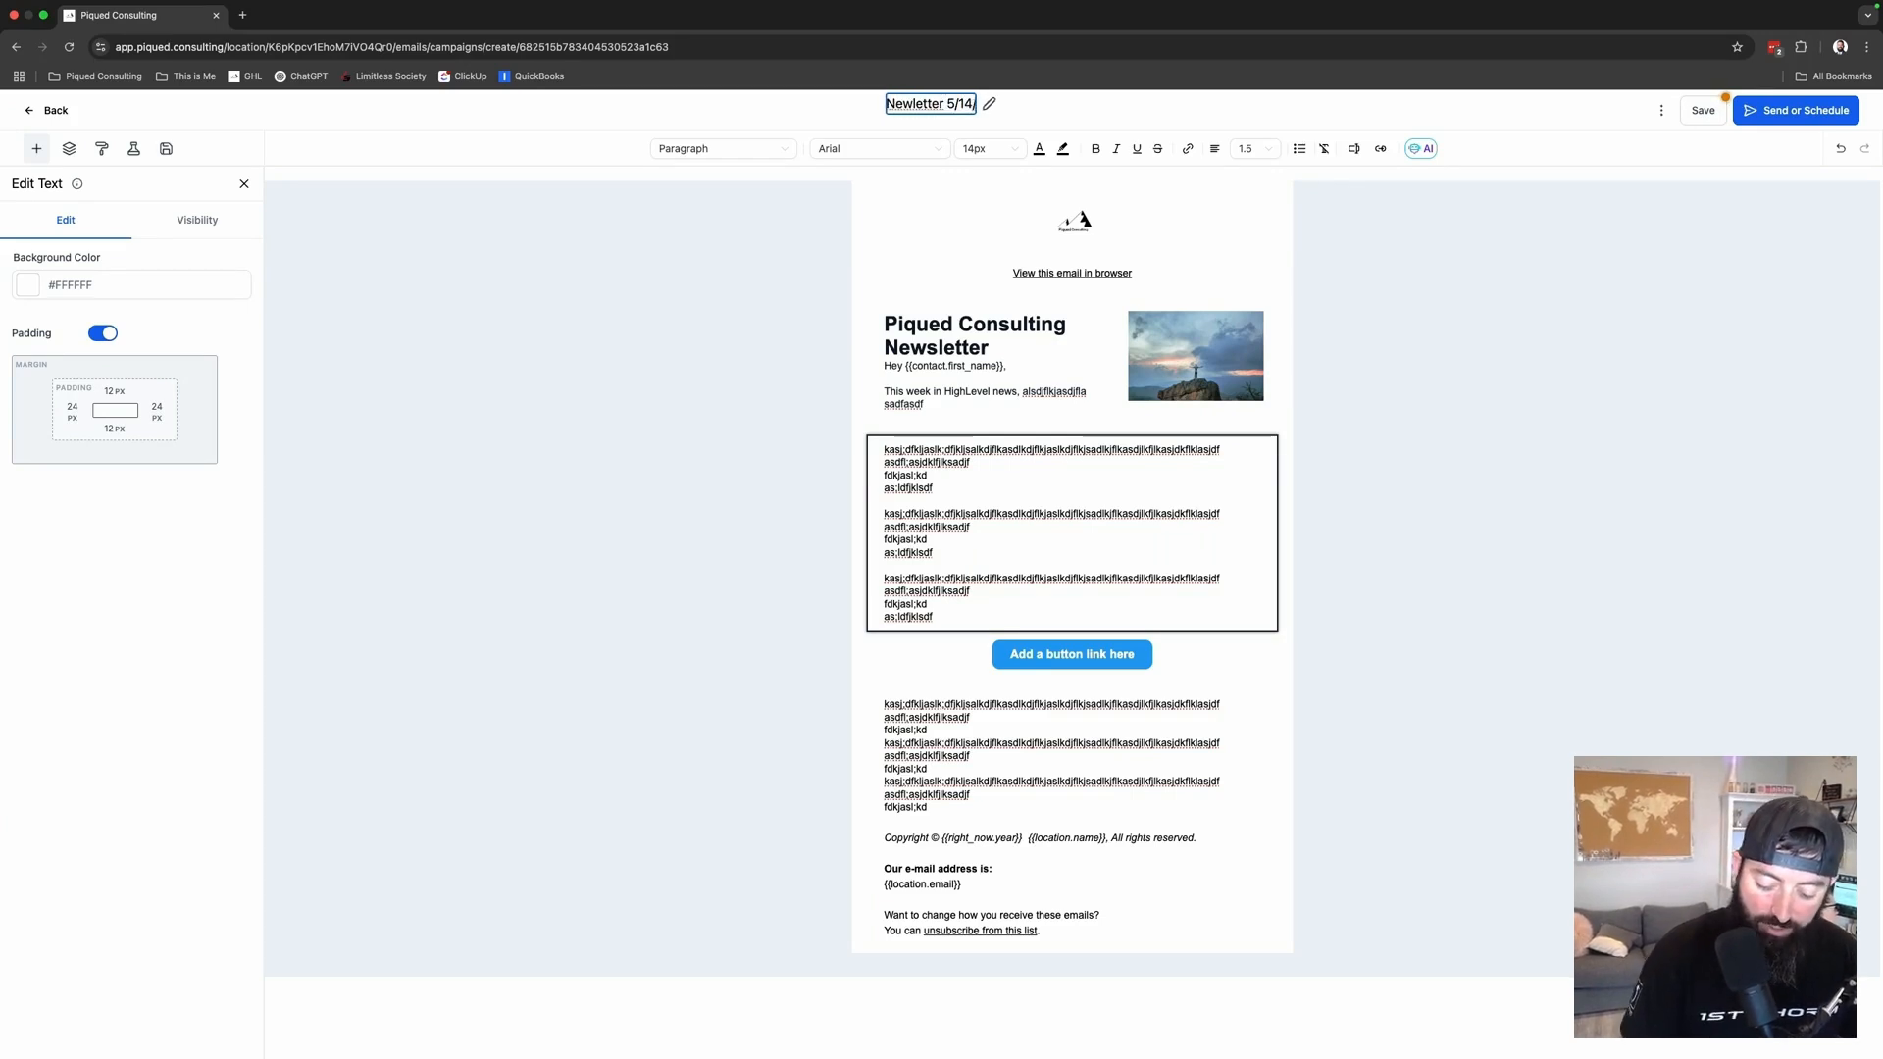
{"action": "left_click", "coordinate": [1057, 104]}
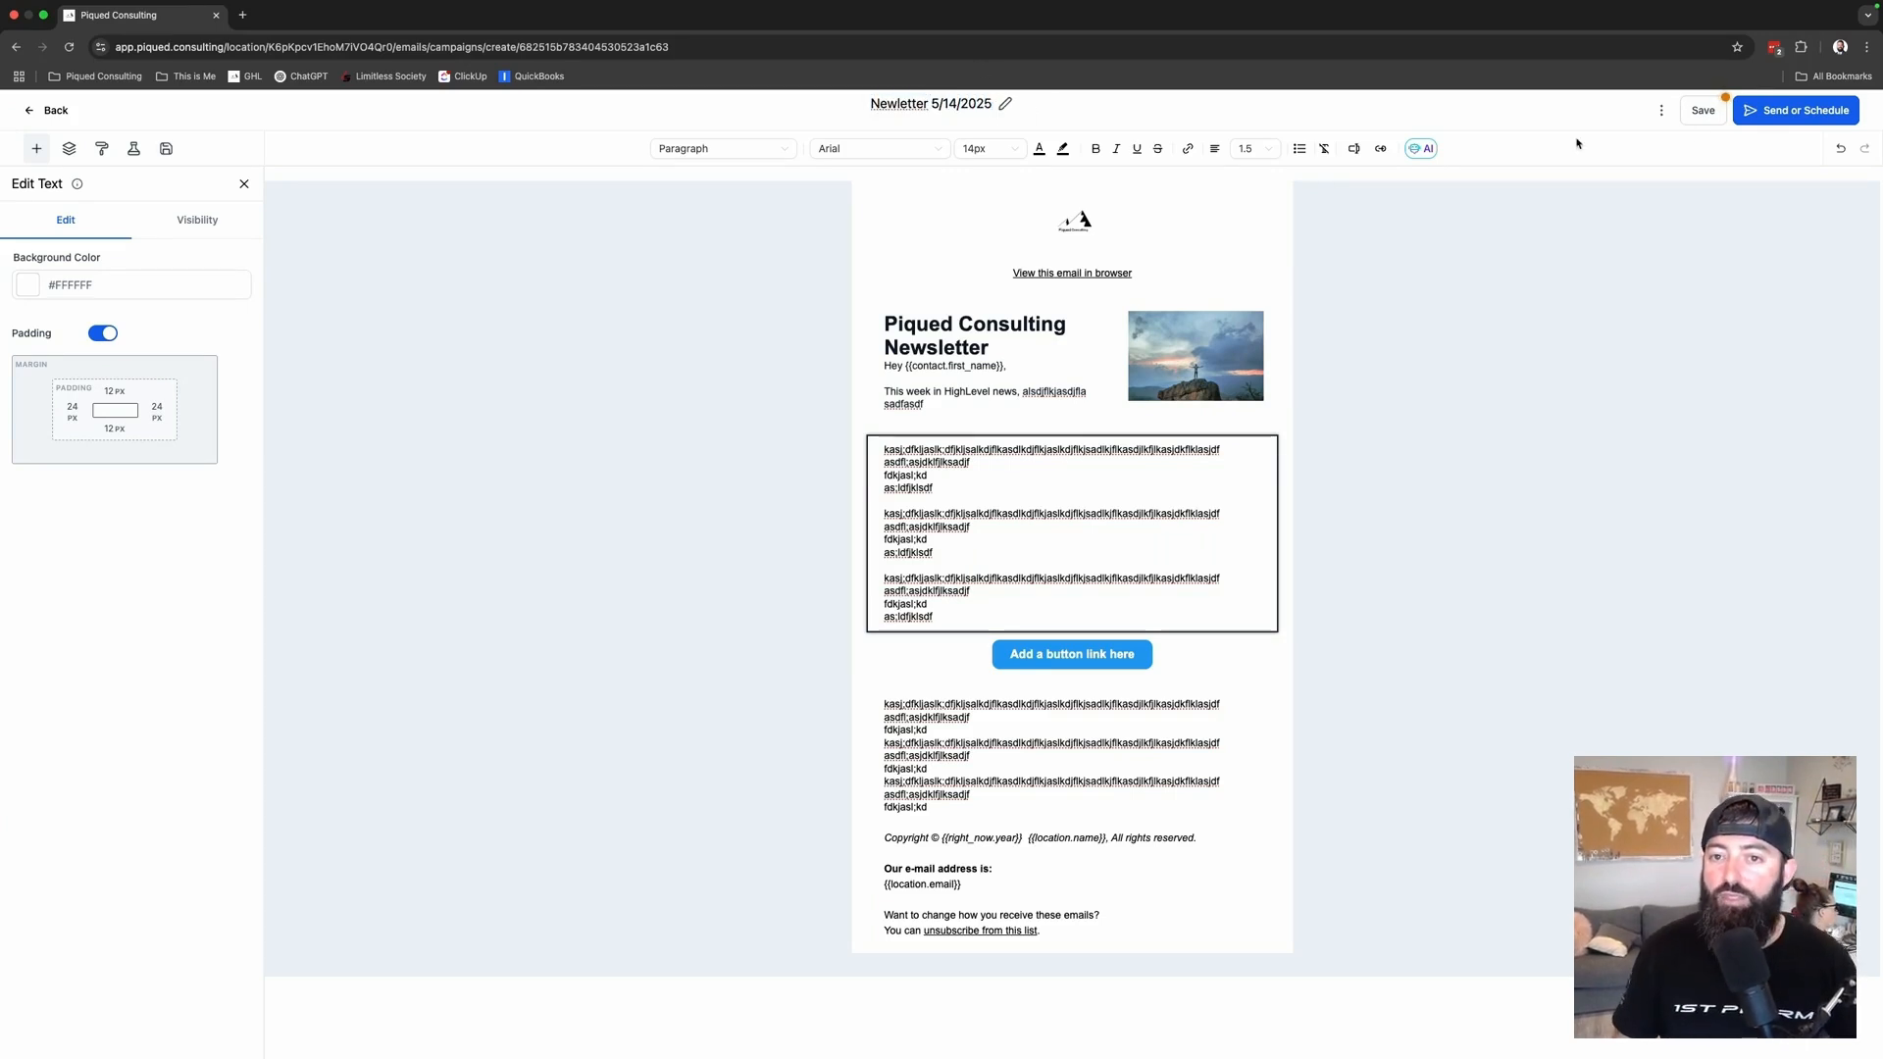
- Save, move the 'View this email in browser' line above the footer, and save again
{"action": "left_click", "coordinate": [1704, 109]}
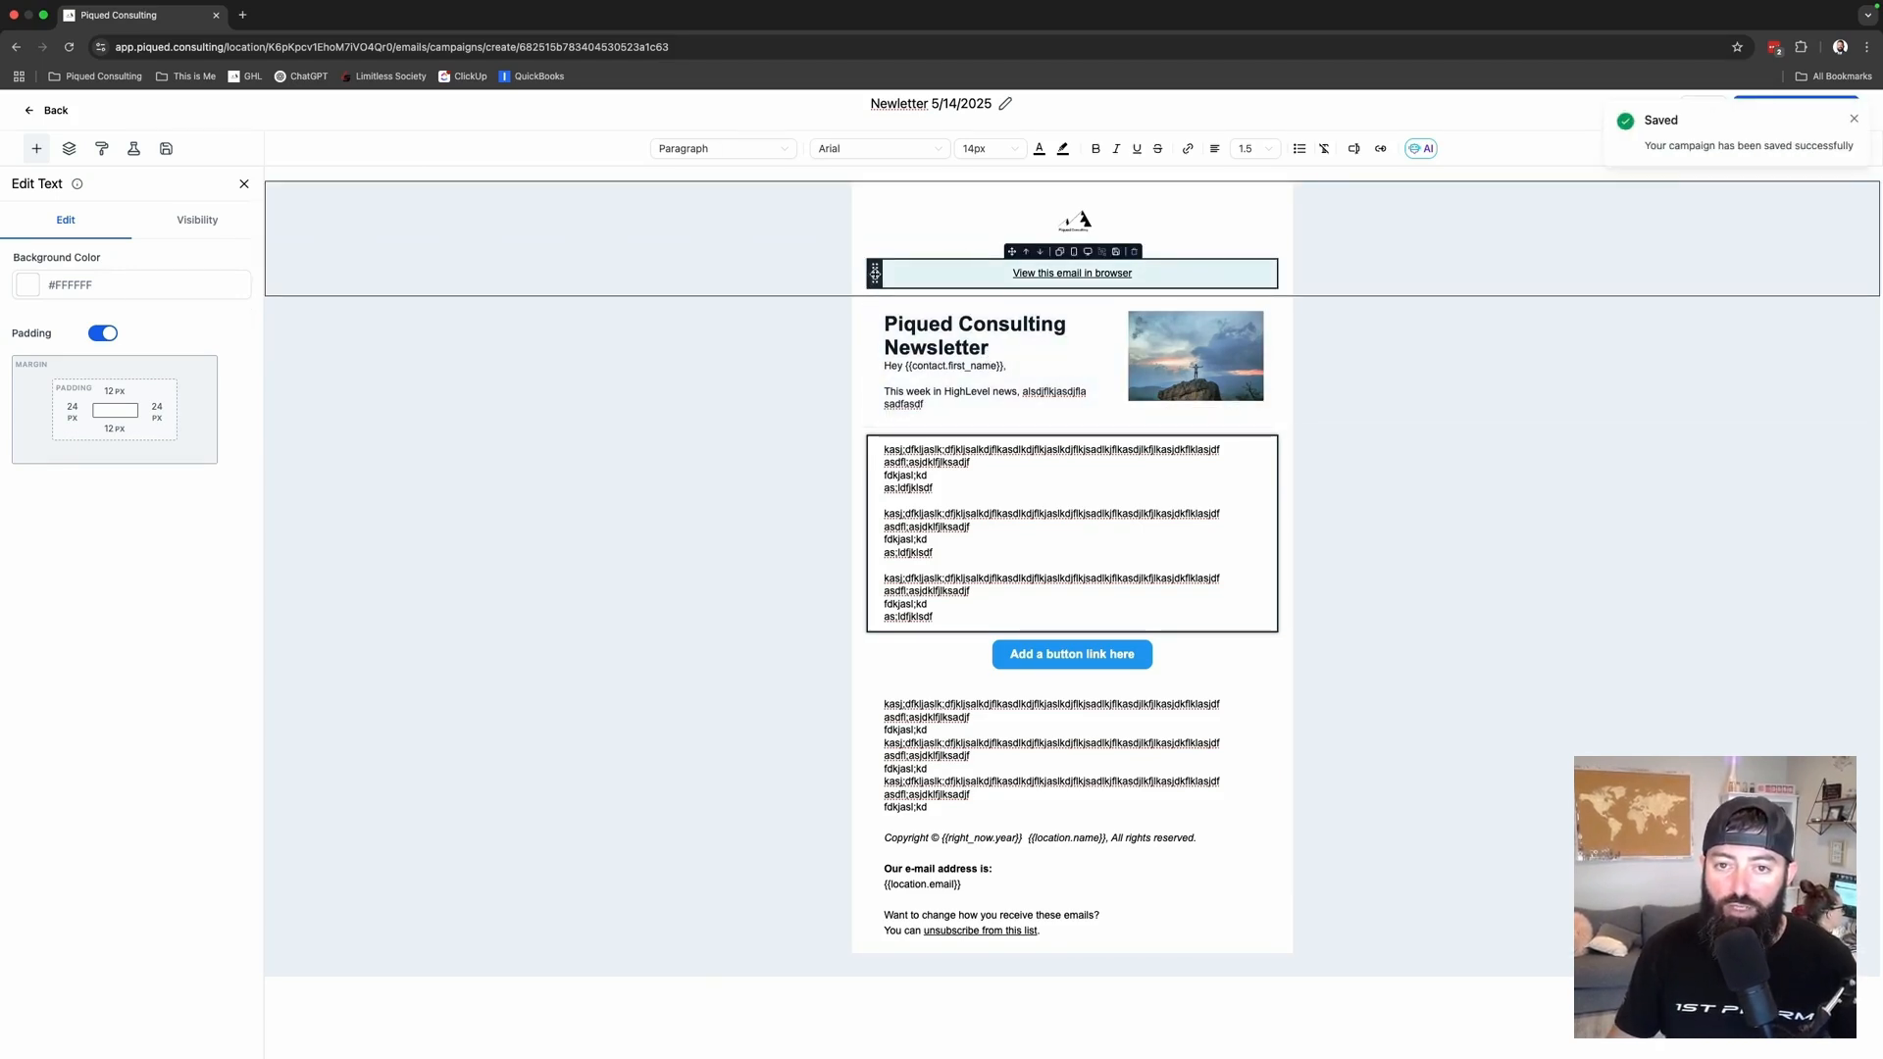
{"action": "left_click_drag", "start_coordinate": [874, 272], "coordinate": [874, 800]}
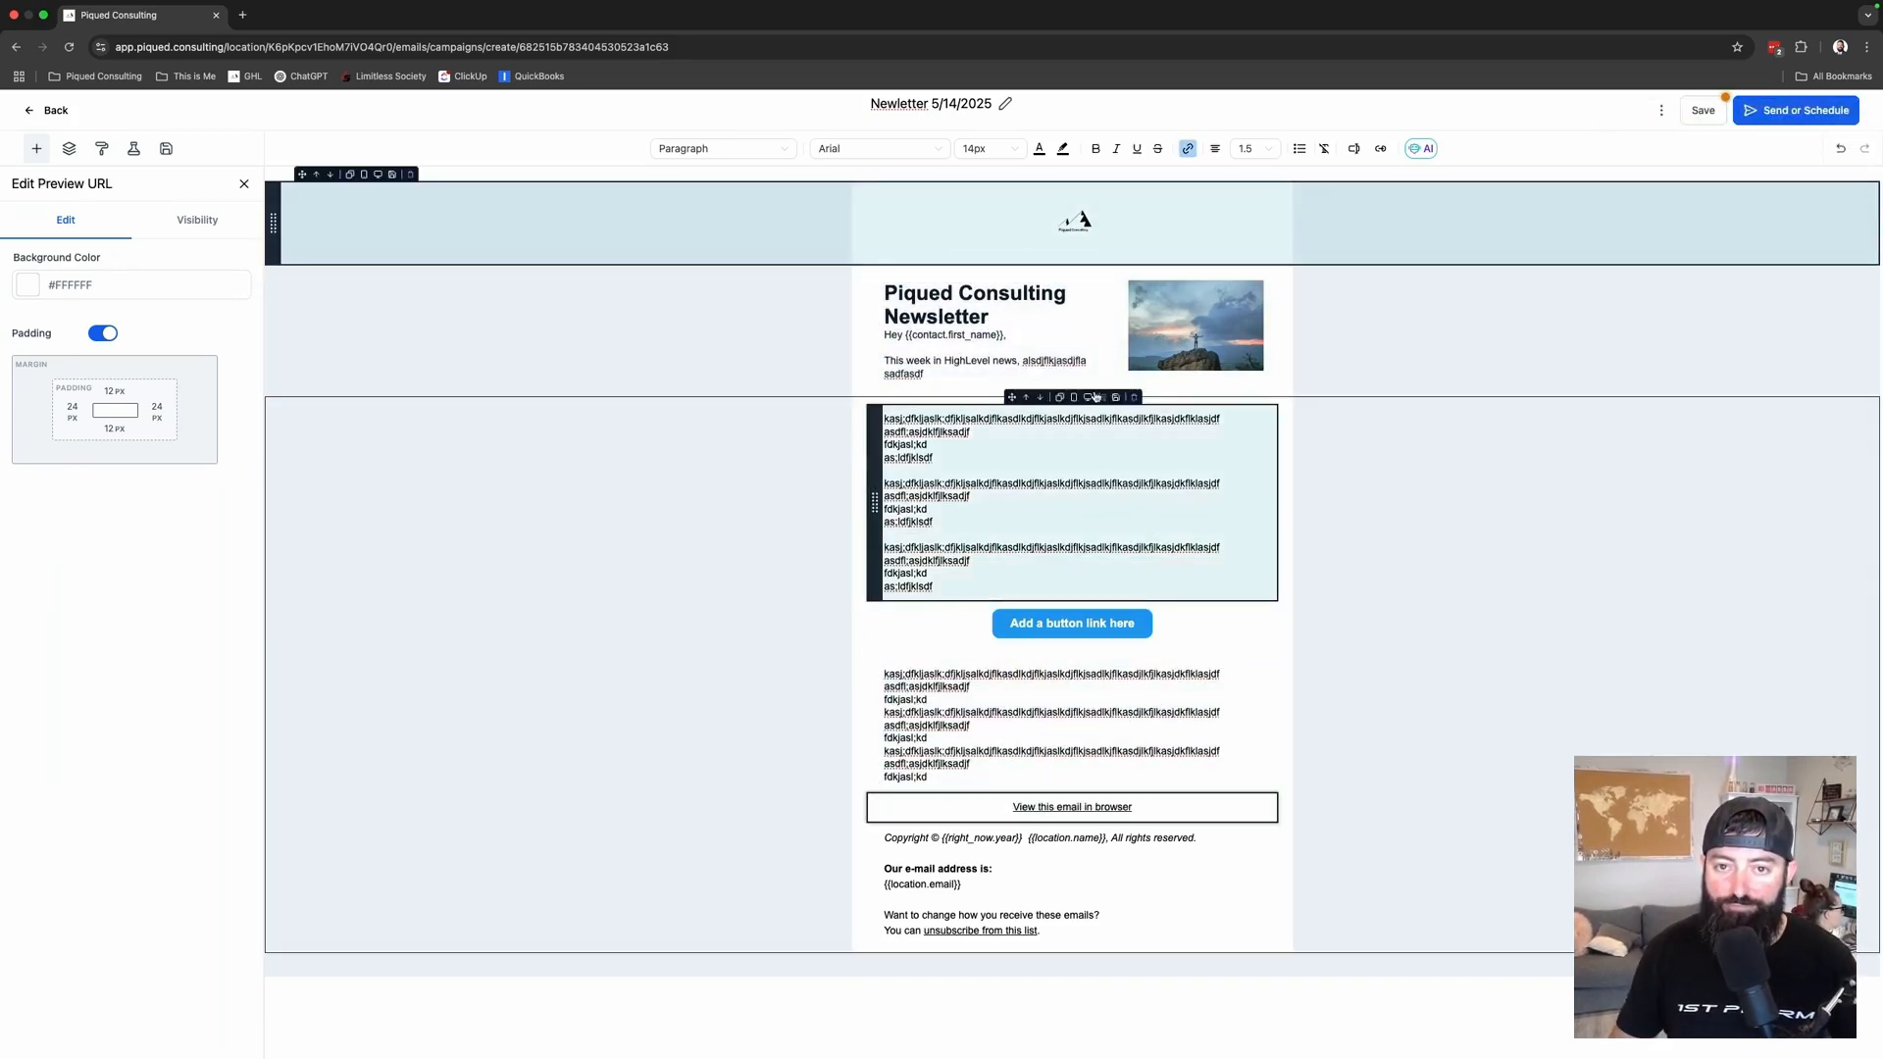
{"action": "left_click", "coordinate": [1704, 110]}
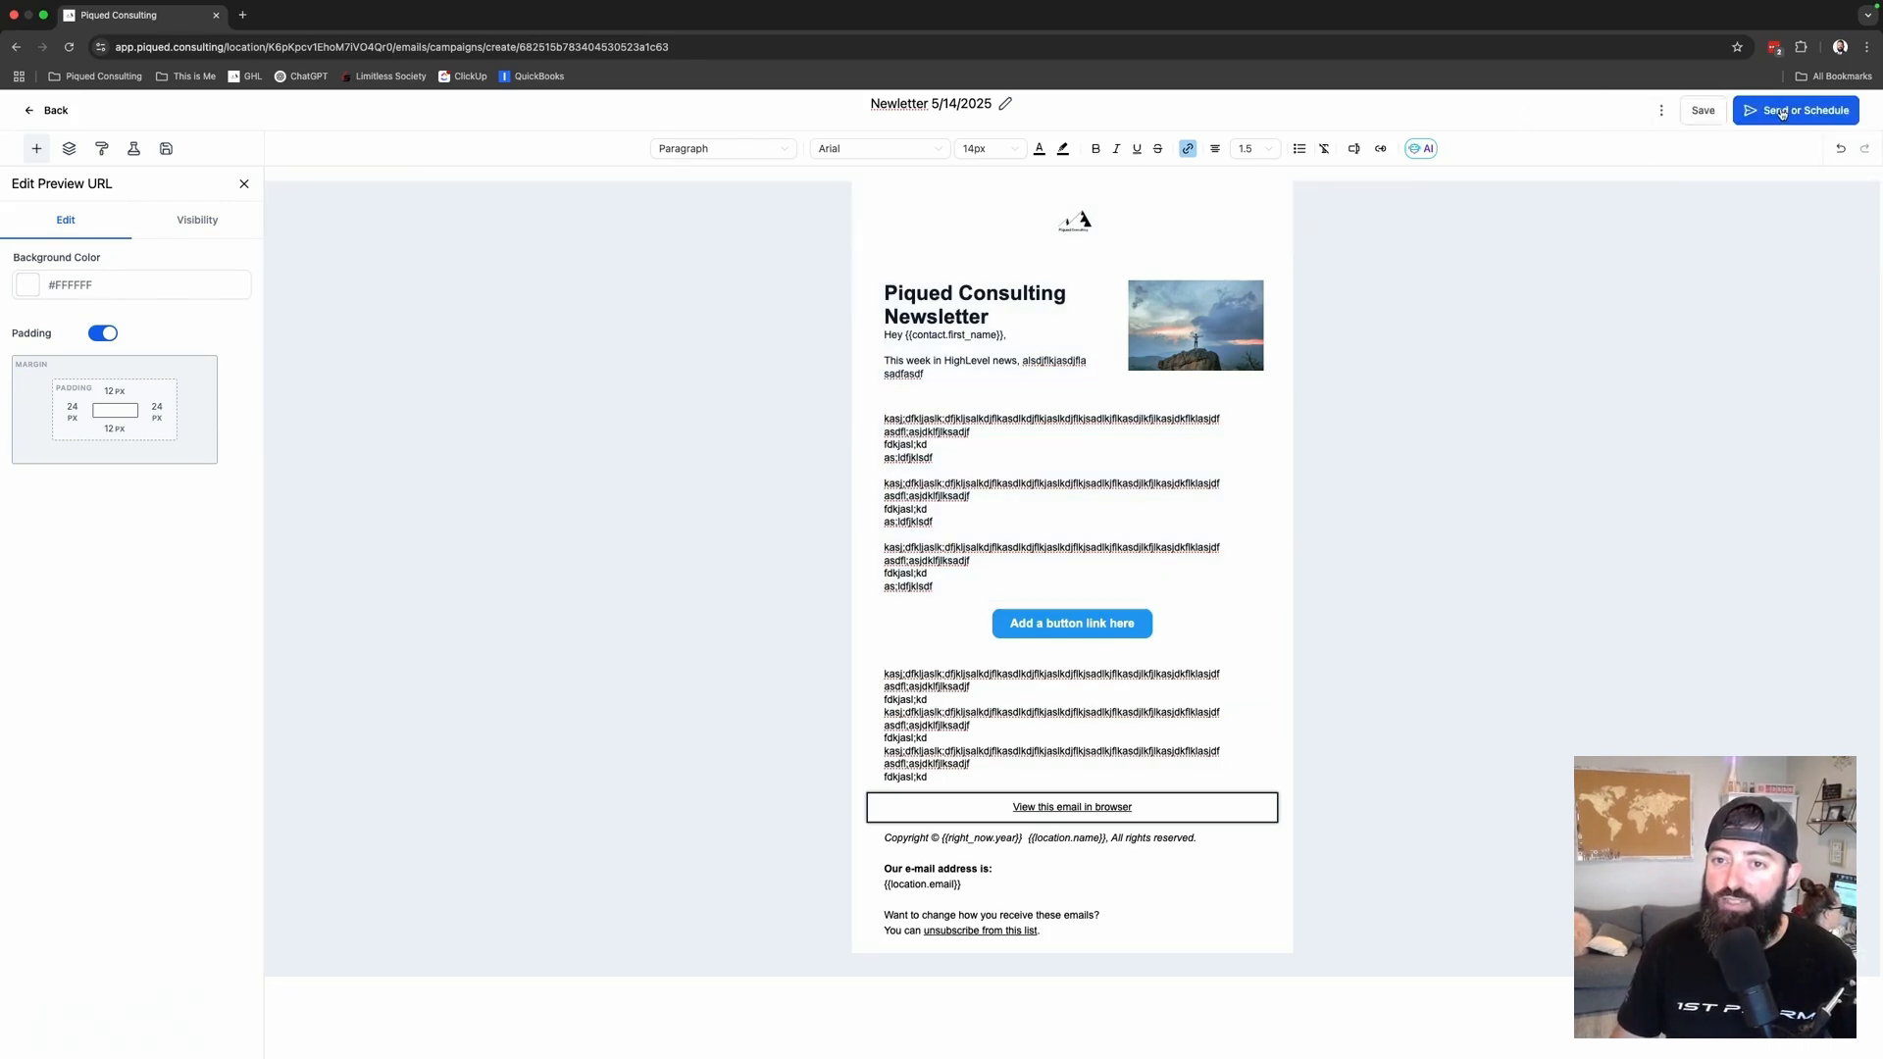
- Try batch sending of 100 contacts repeating every 1 hour, then choose Send Now instead
{"action": "left_click", "coordinate": [1783, 113]}
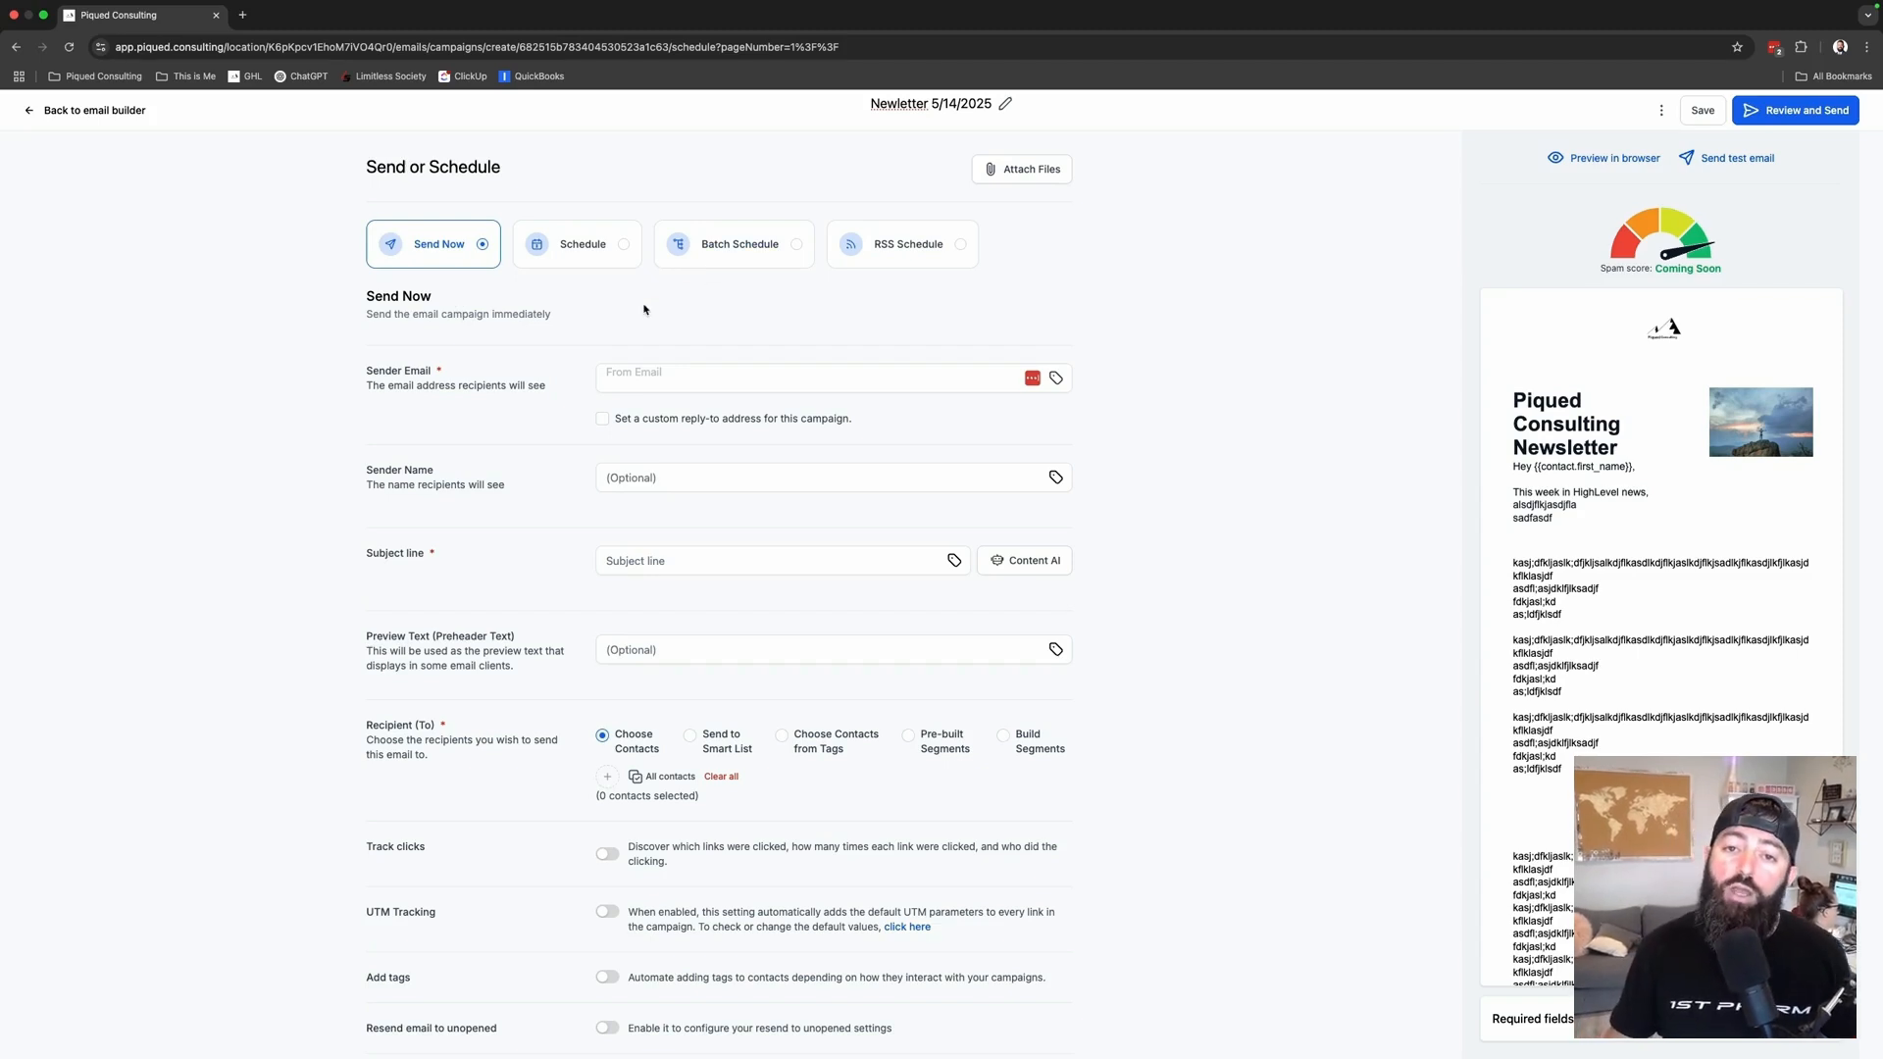
{"action": "left_click", "coordinate": [738, 246]}
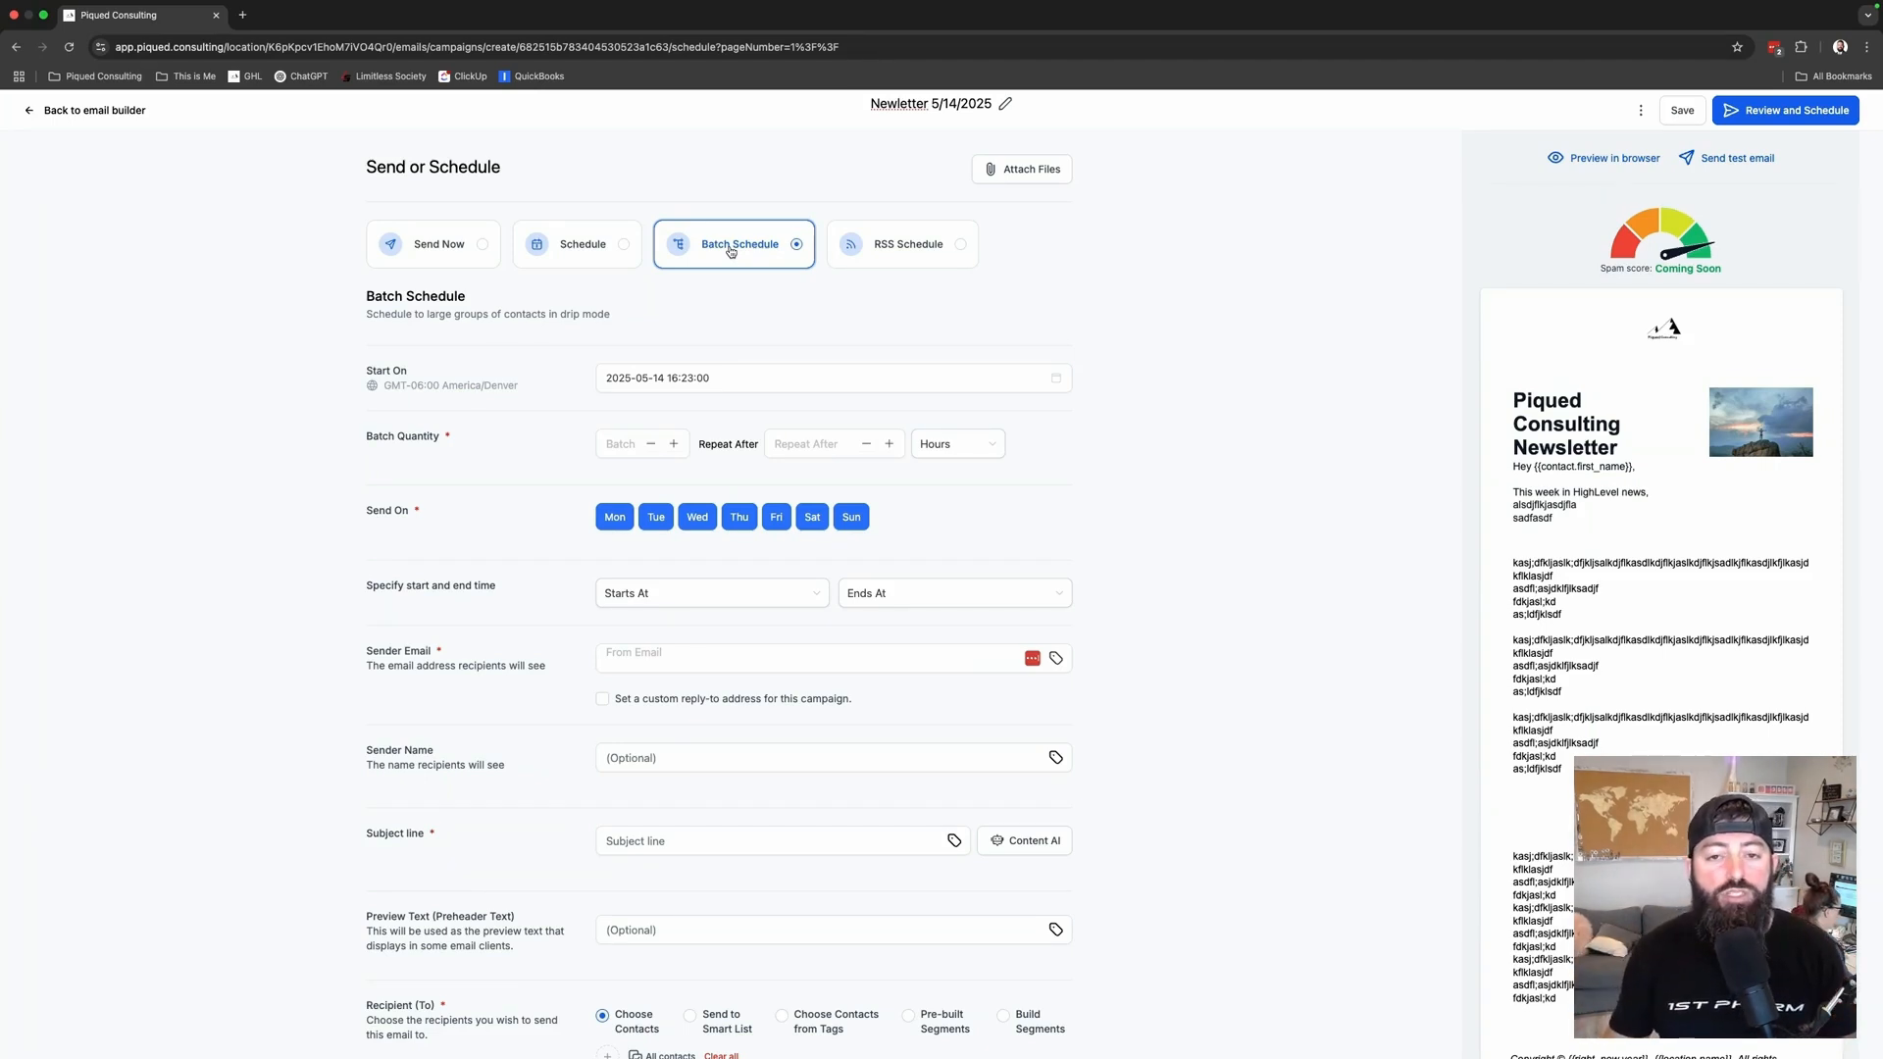
{"action": "left_click", "coordinate": [620, 443]}
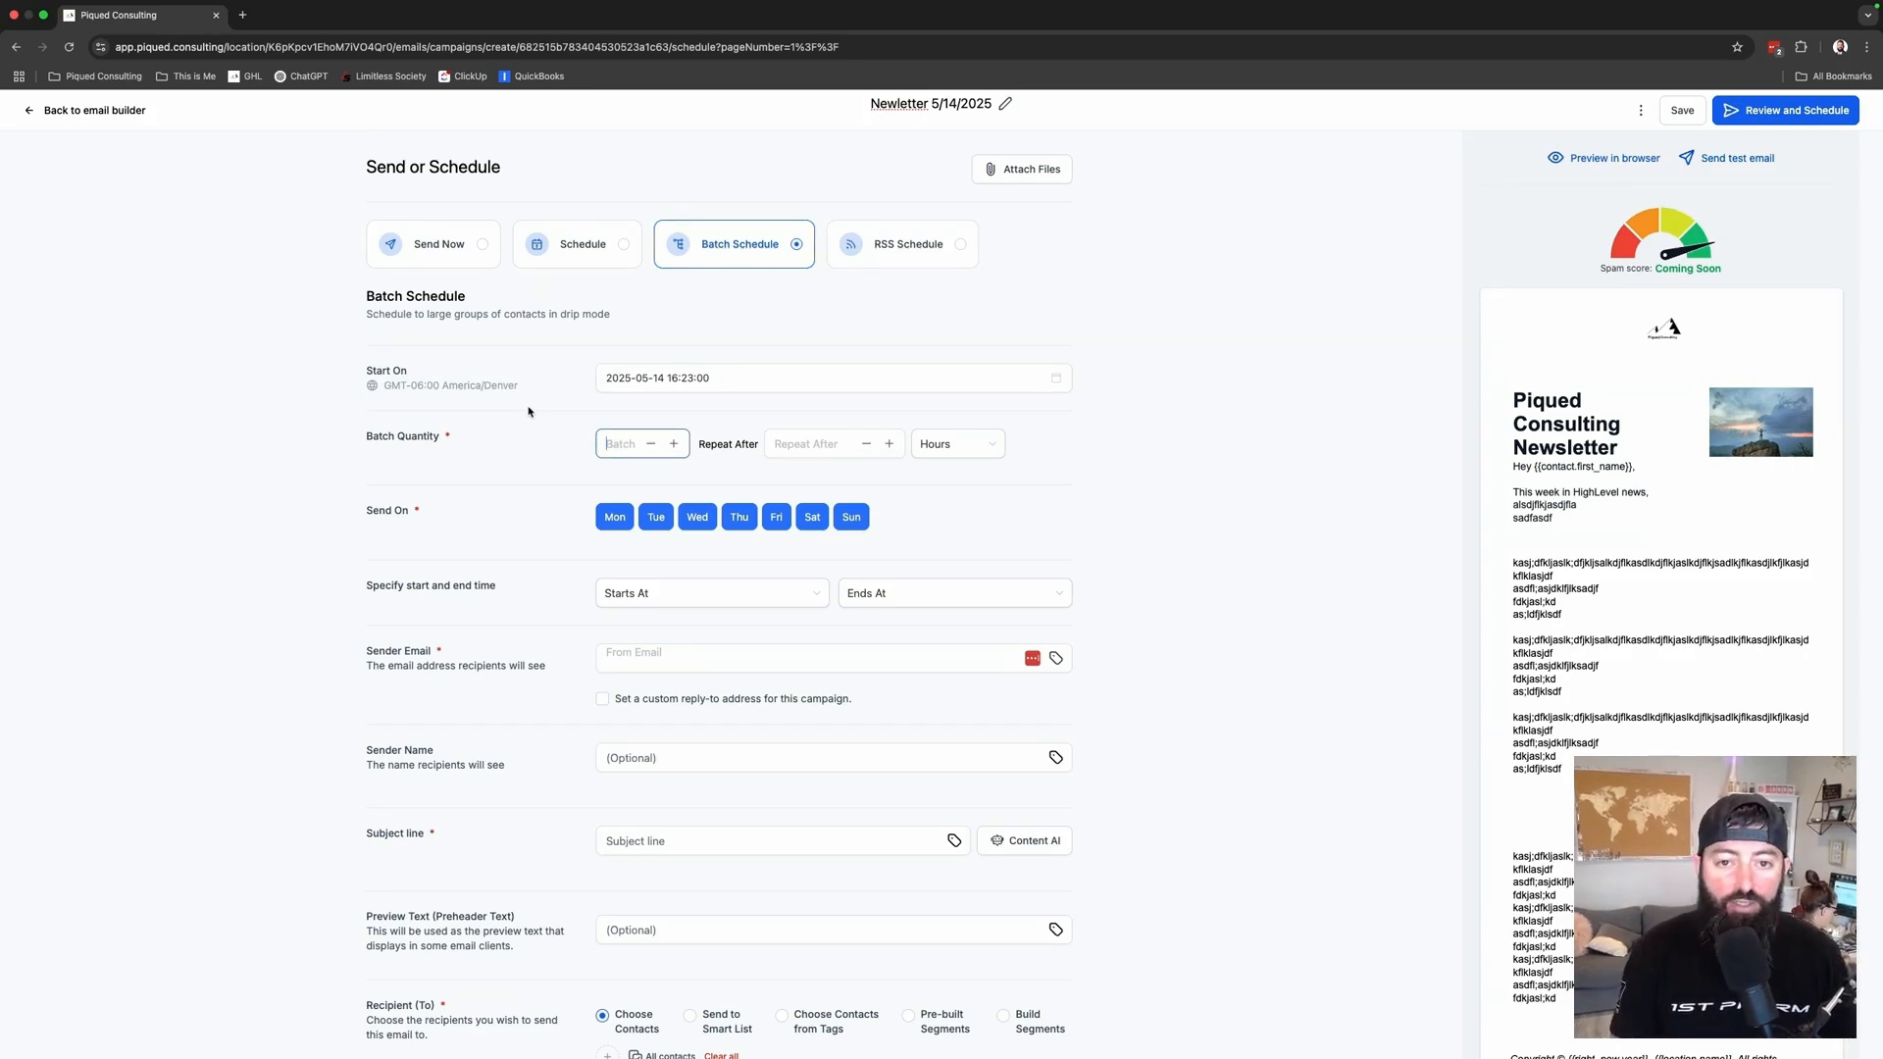
{"action": "type", "text": "100"}
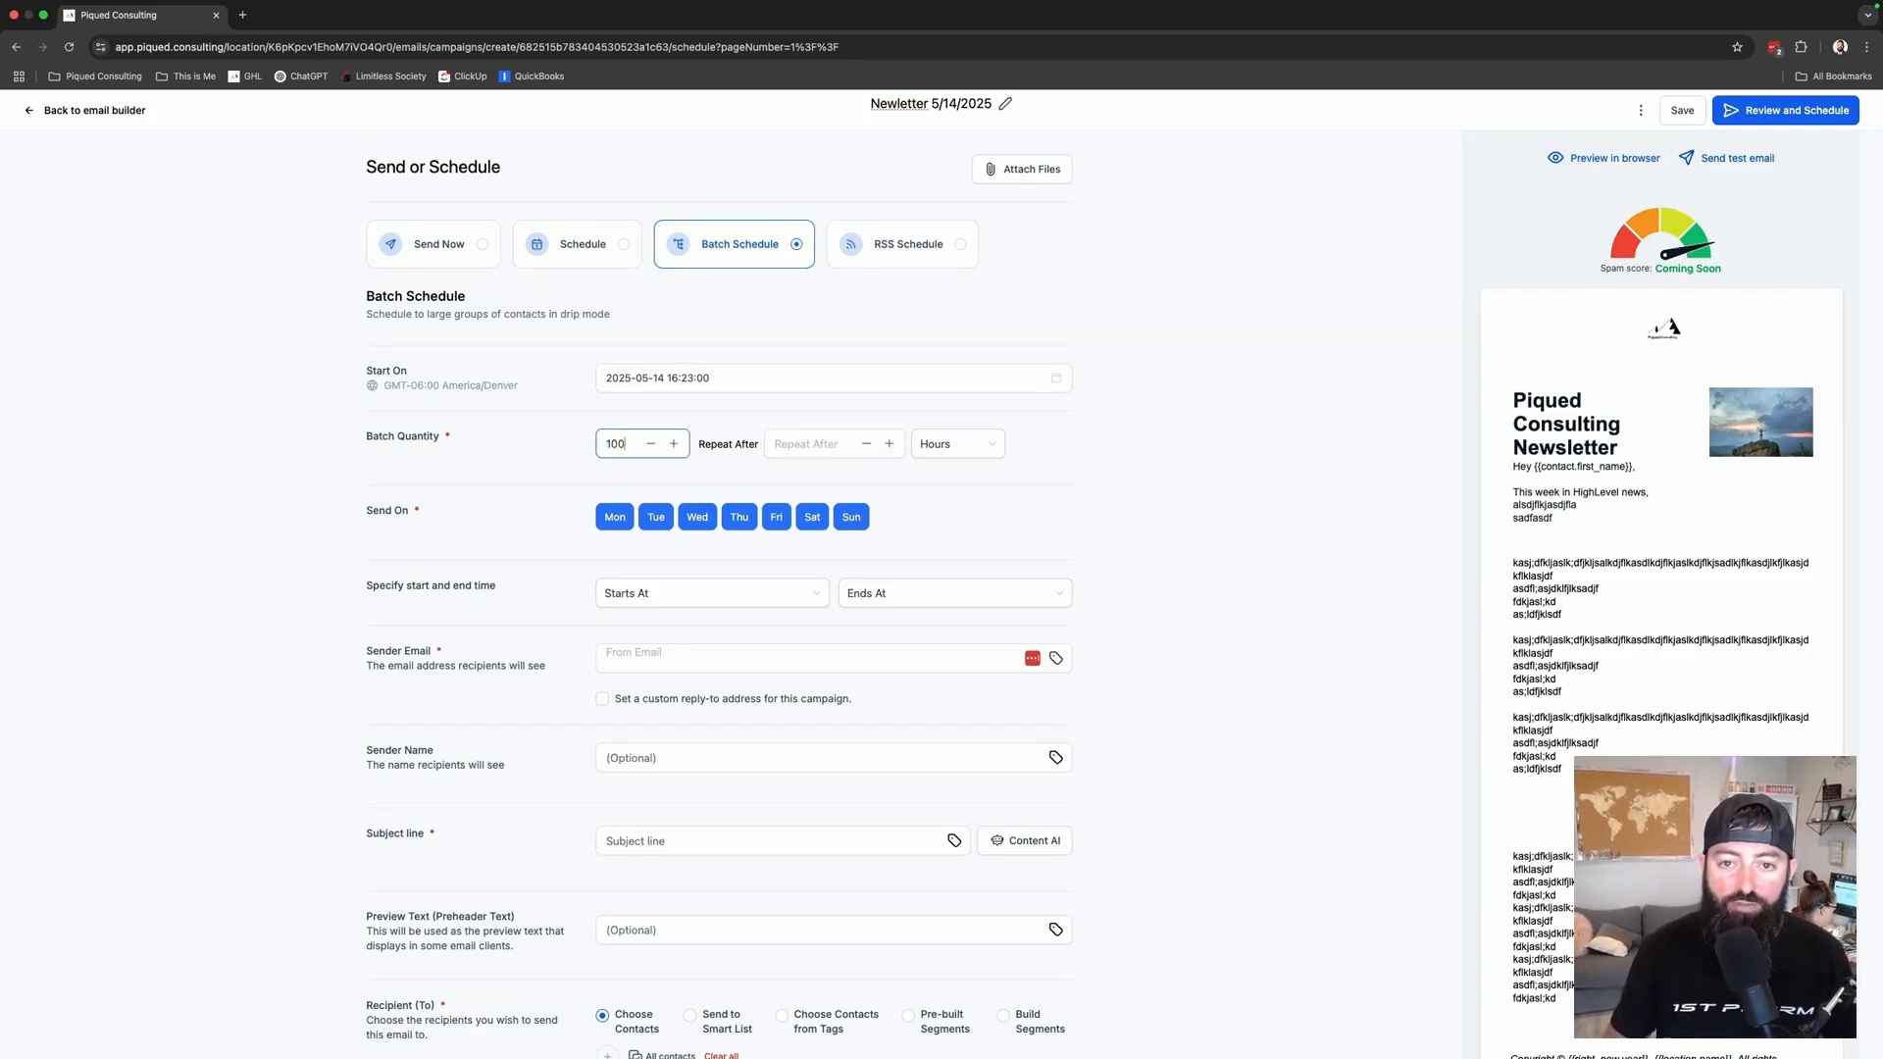
{"action": "left_click", "coordinate": [780, 441]}
{"action": "type", "text": "1"}
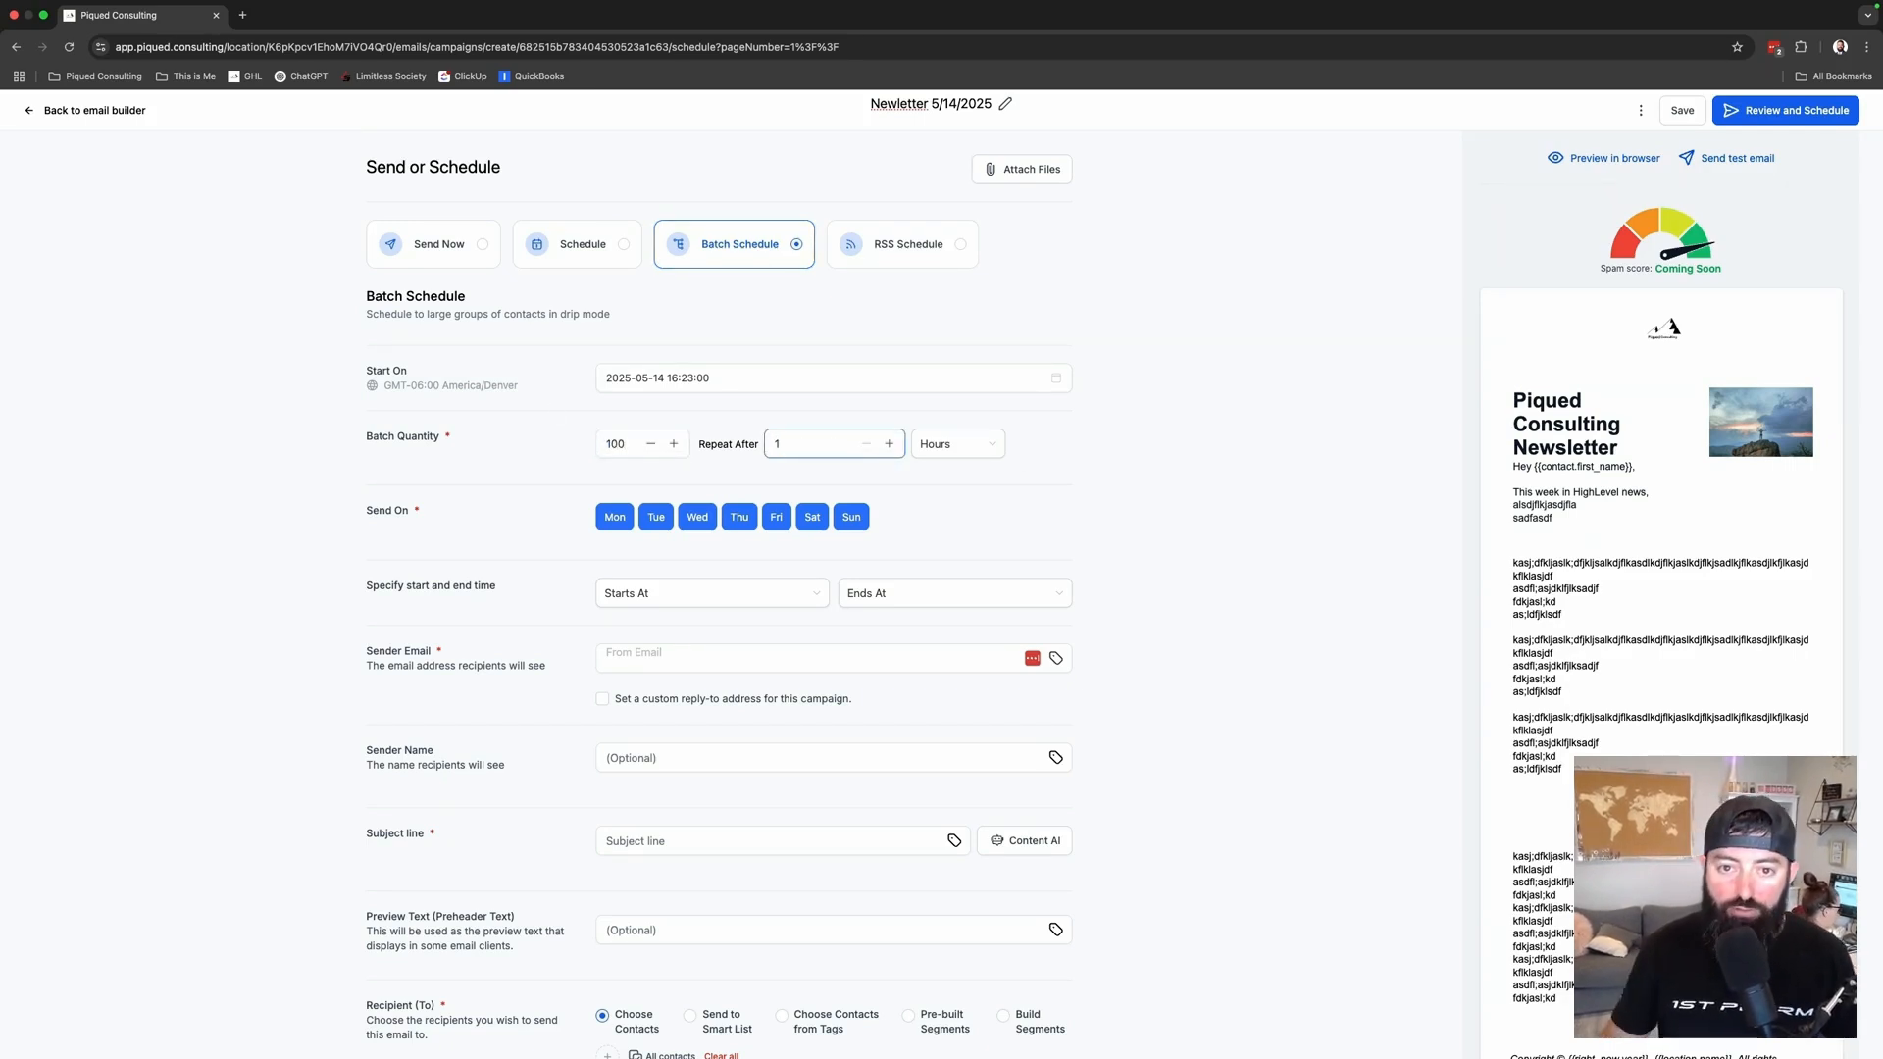
{"action": "left_click", "coordinate": [1119, 459]}
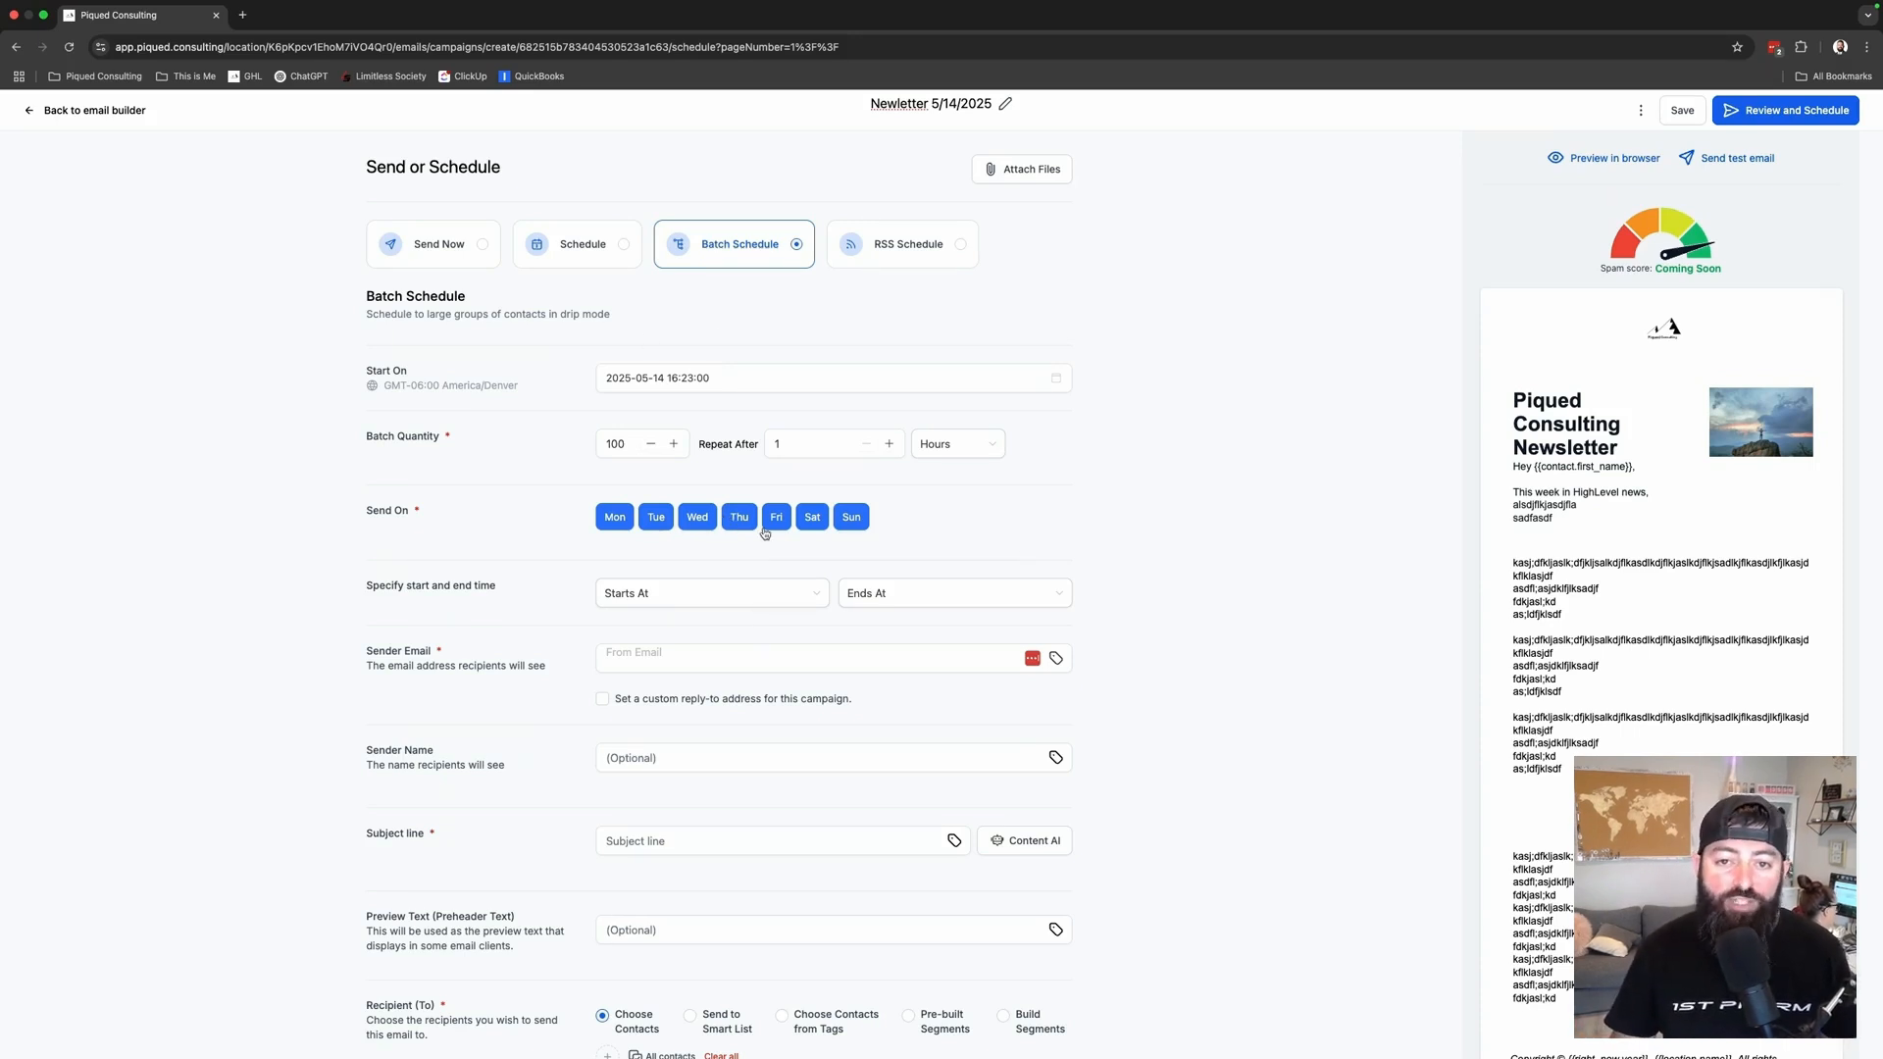
{"action": "left_click", "coordinate": [442, 242]}
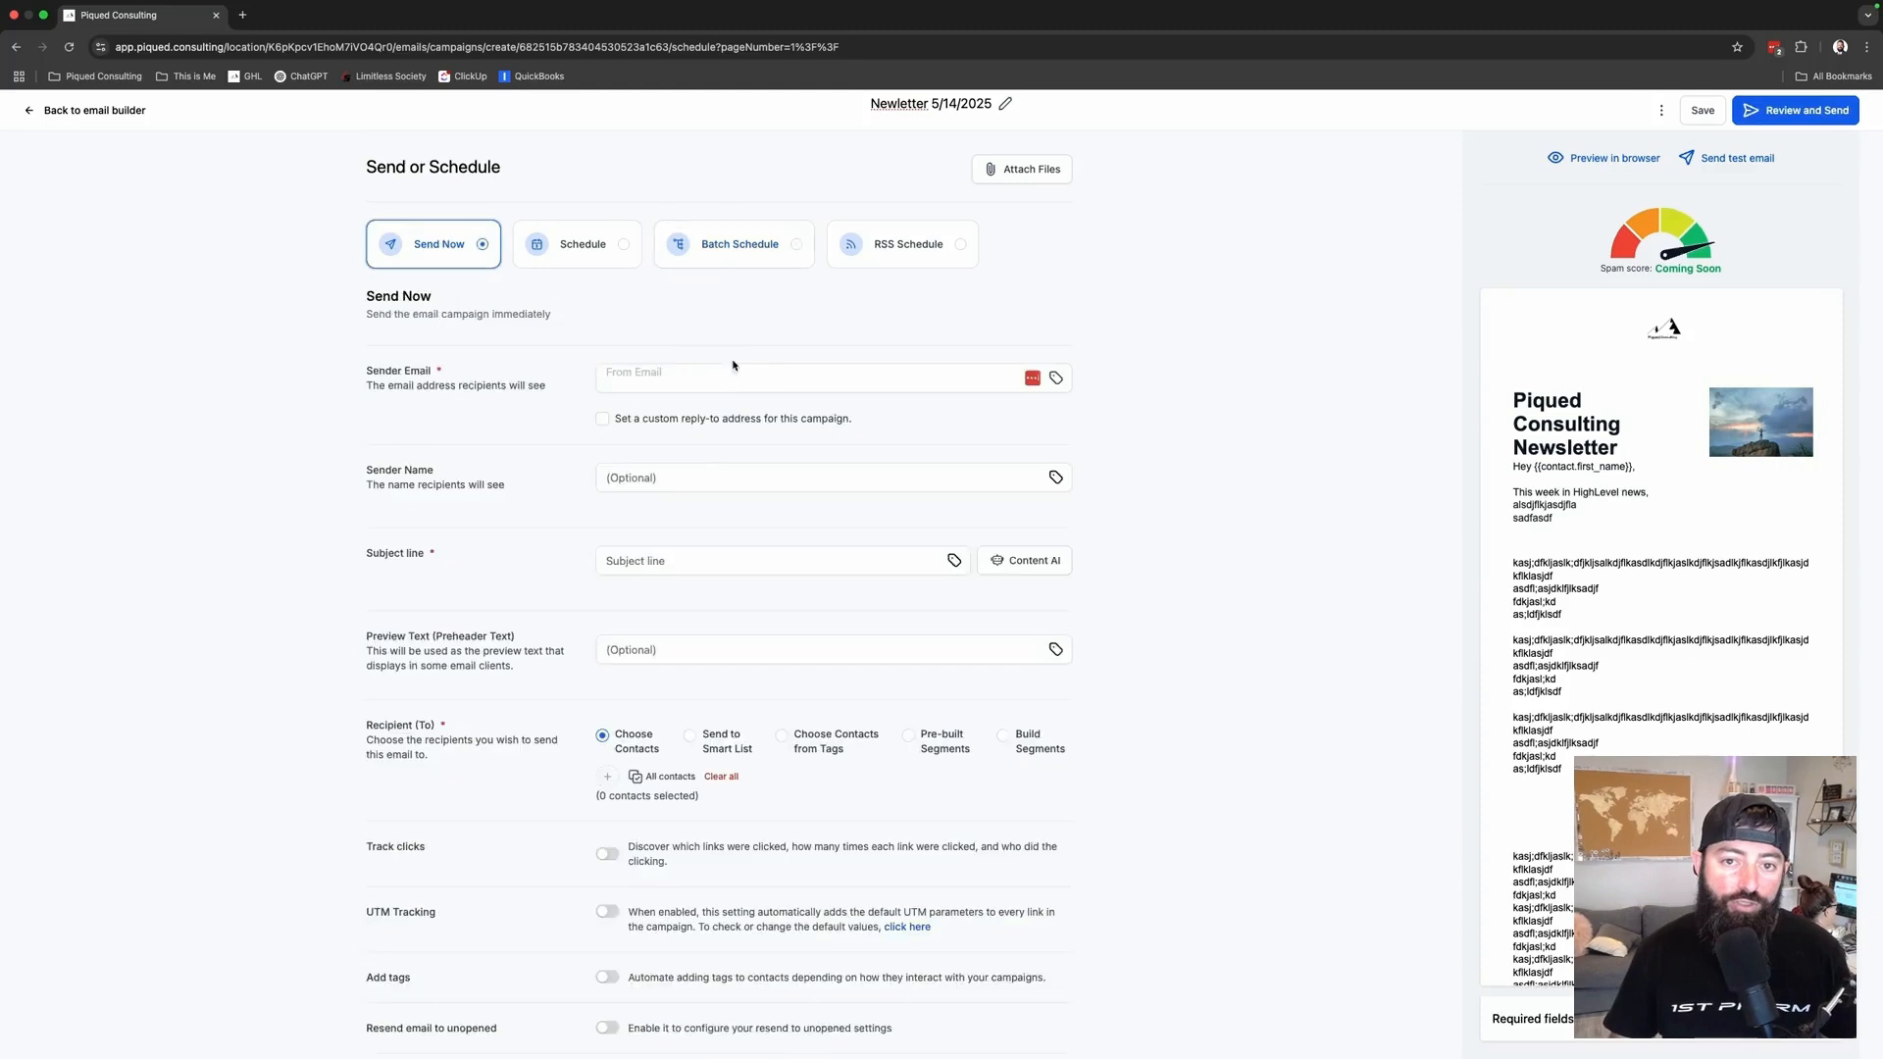
{"action": "left_click", "coordinate": [723, 379]}
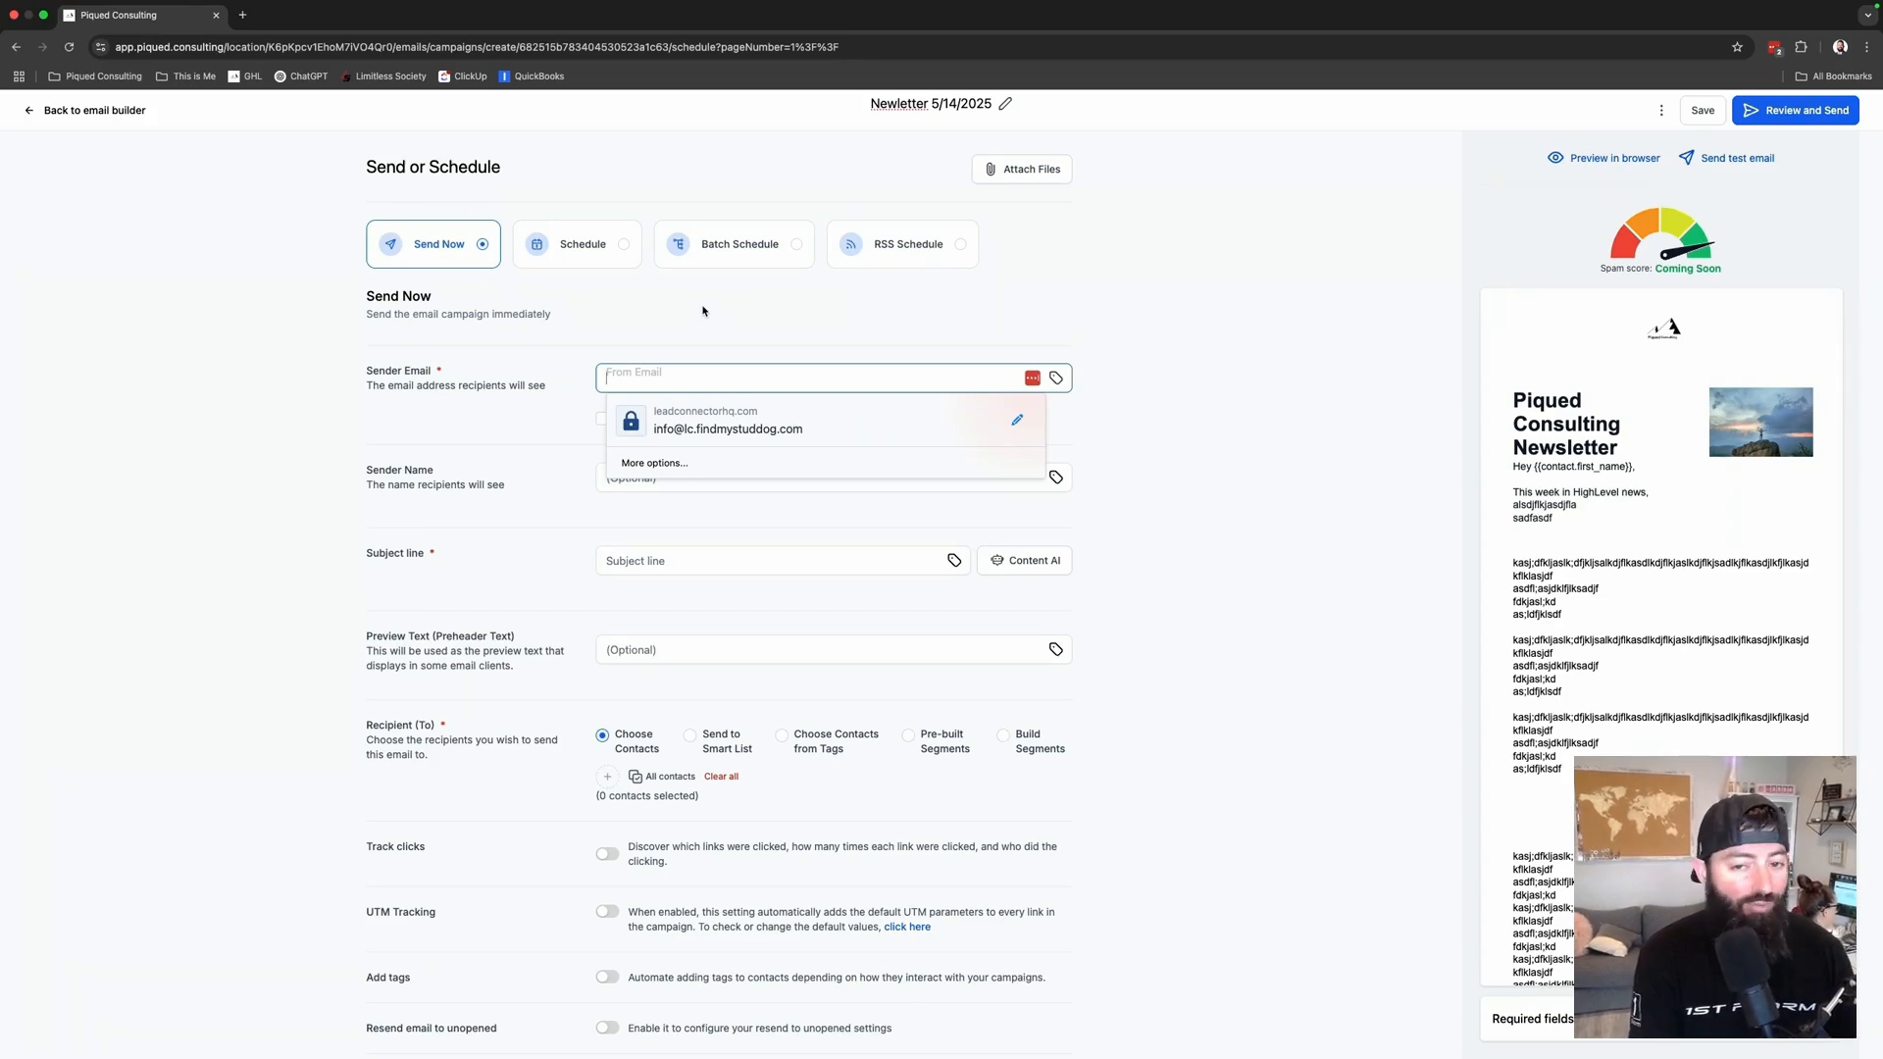
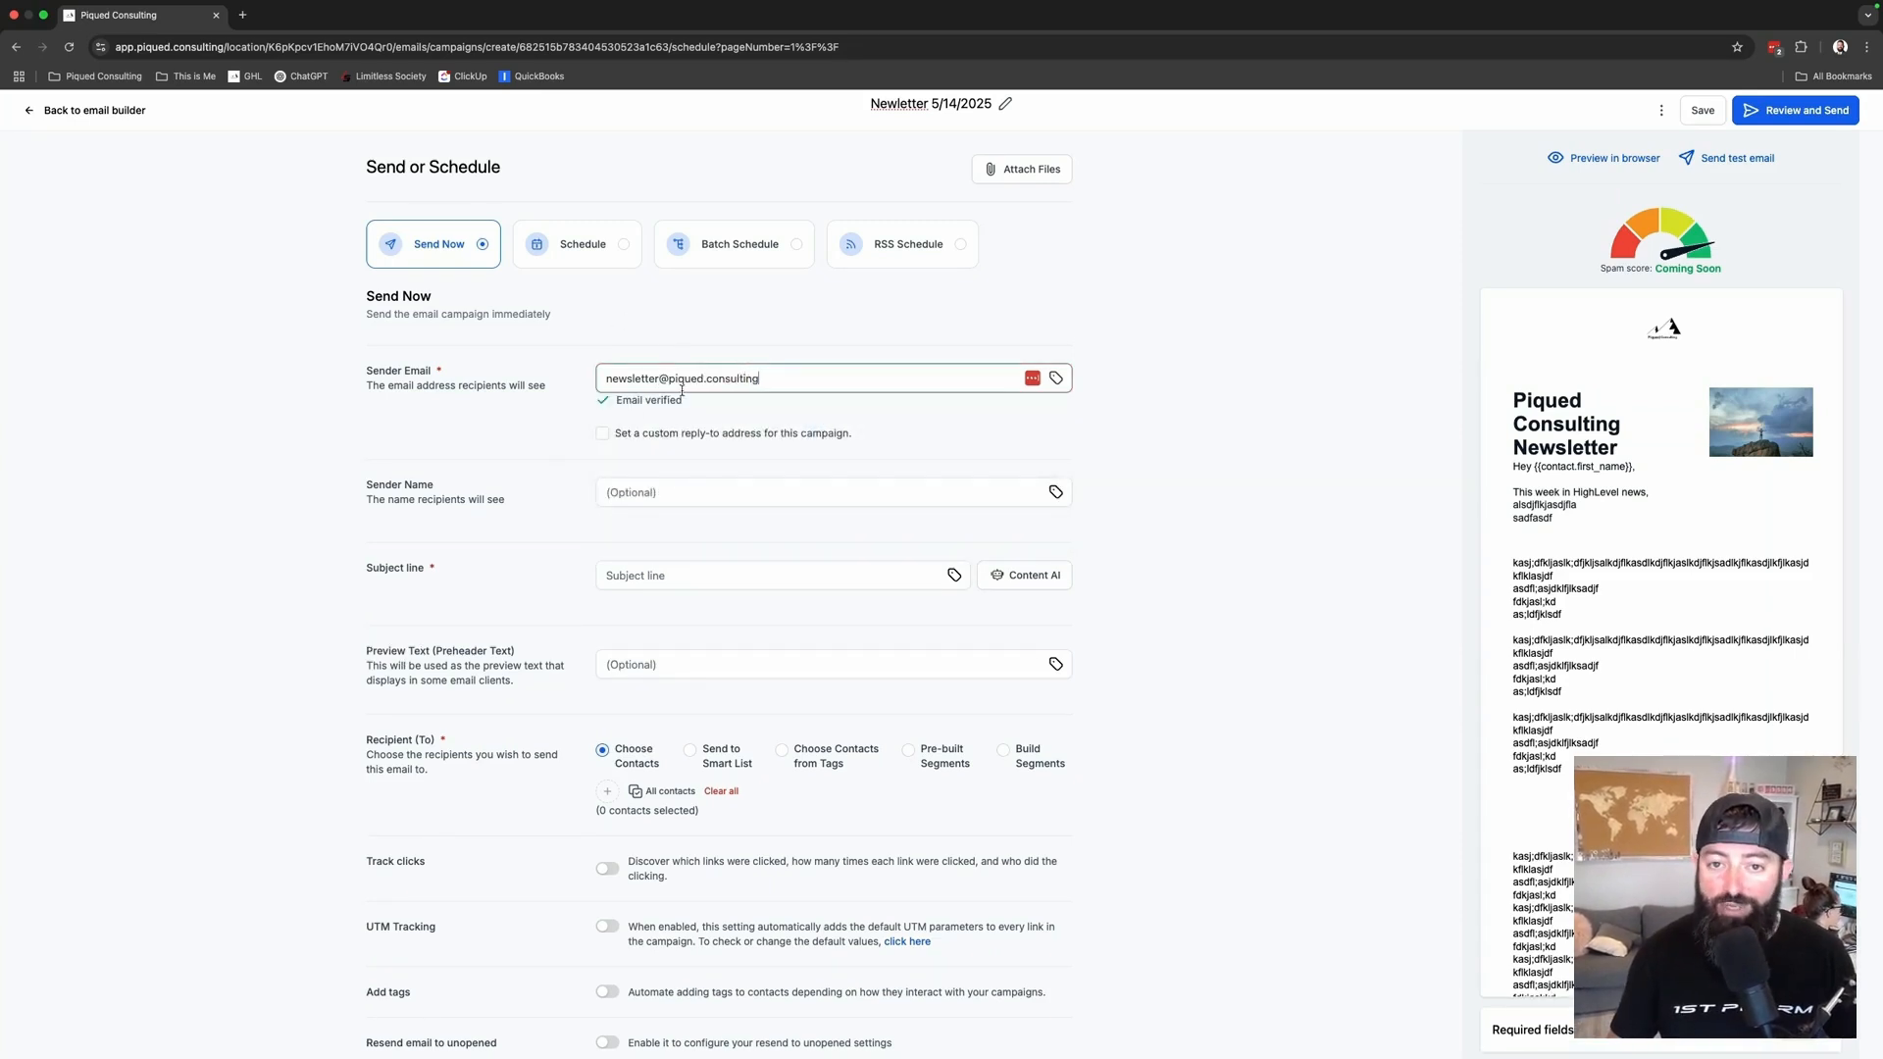
- Enter the verified newsletter sender e-mail address in Sender Email
{"action": "left_click_drag", "start_coordinate": [670, 378], "coordinate": [791, 380]}
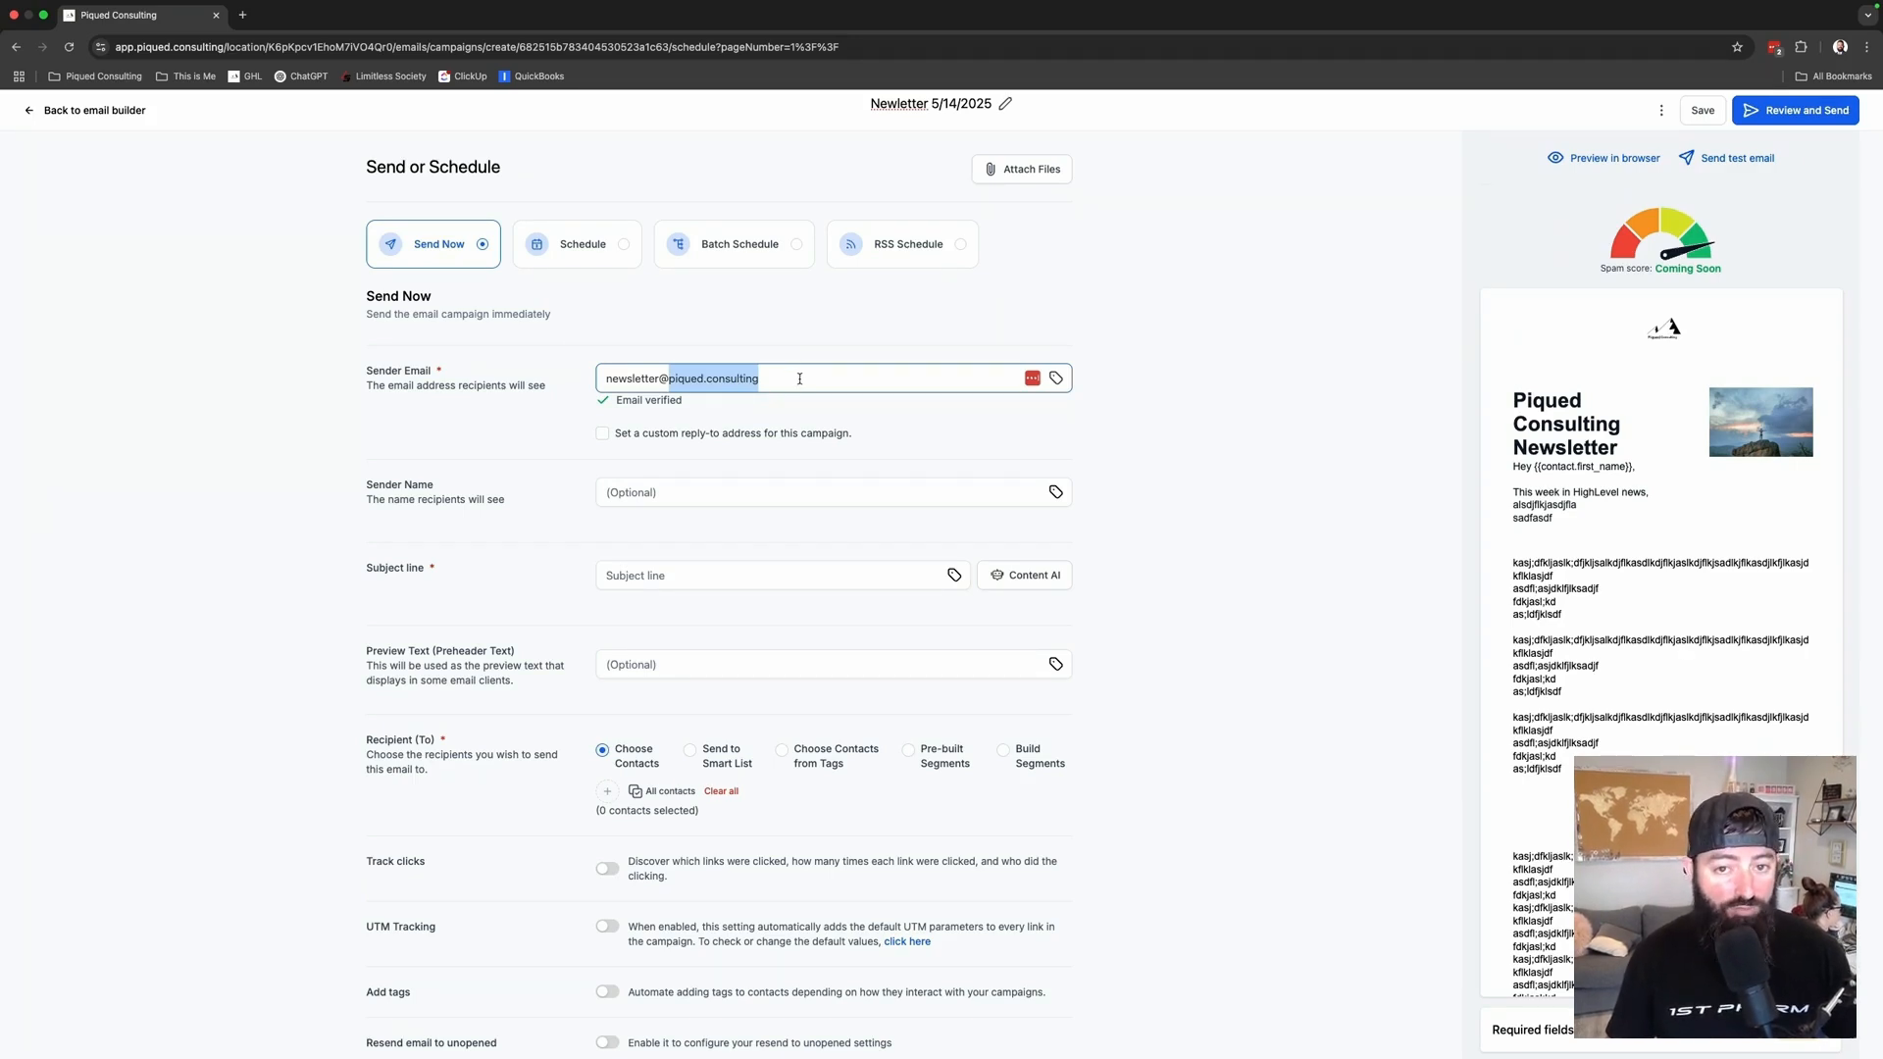
{"action": "left_click", "coordinate": [799, 378]}
{"action": "left_click_drag", "start_coordinate": [834, 378], "coordinate": [668, 382]}
{"action": "left_click", "coordinate": [690, 381]}
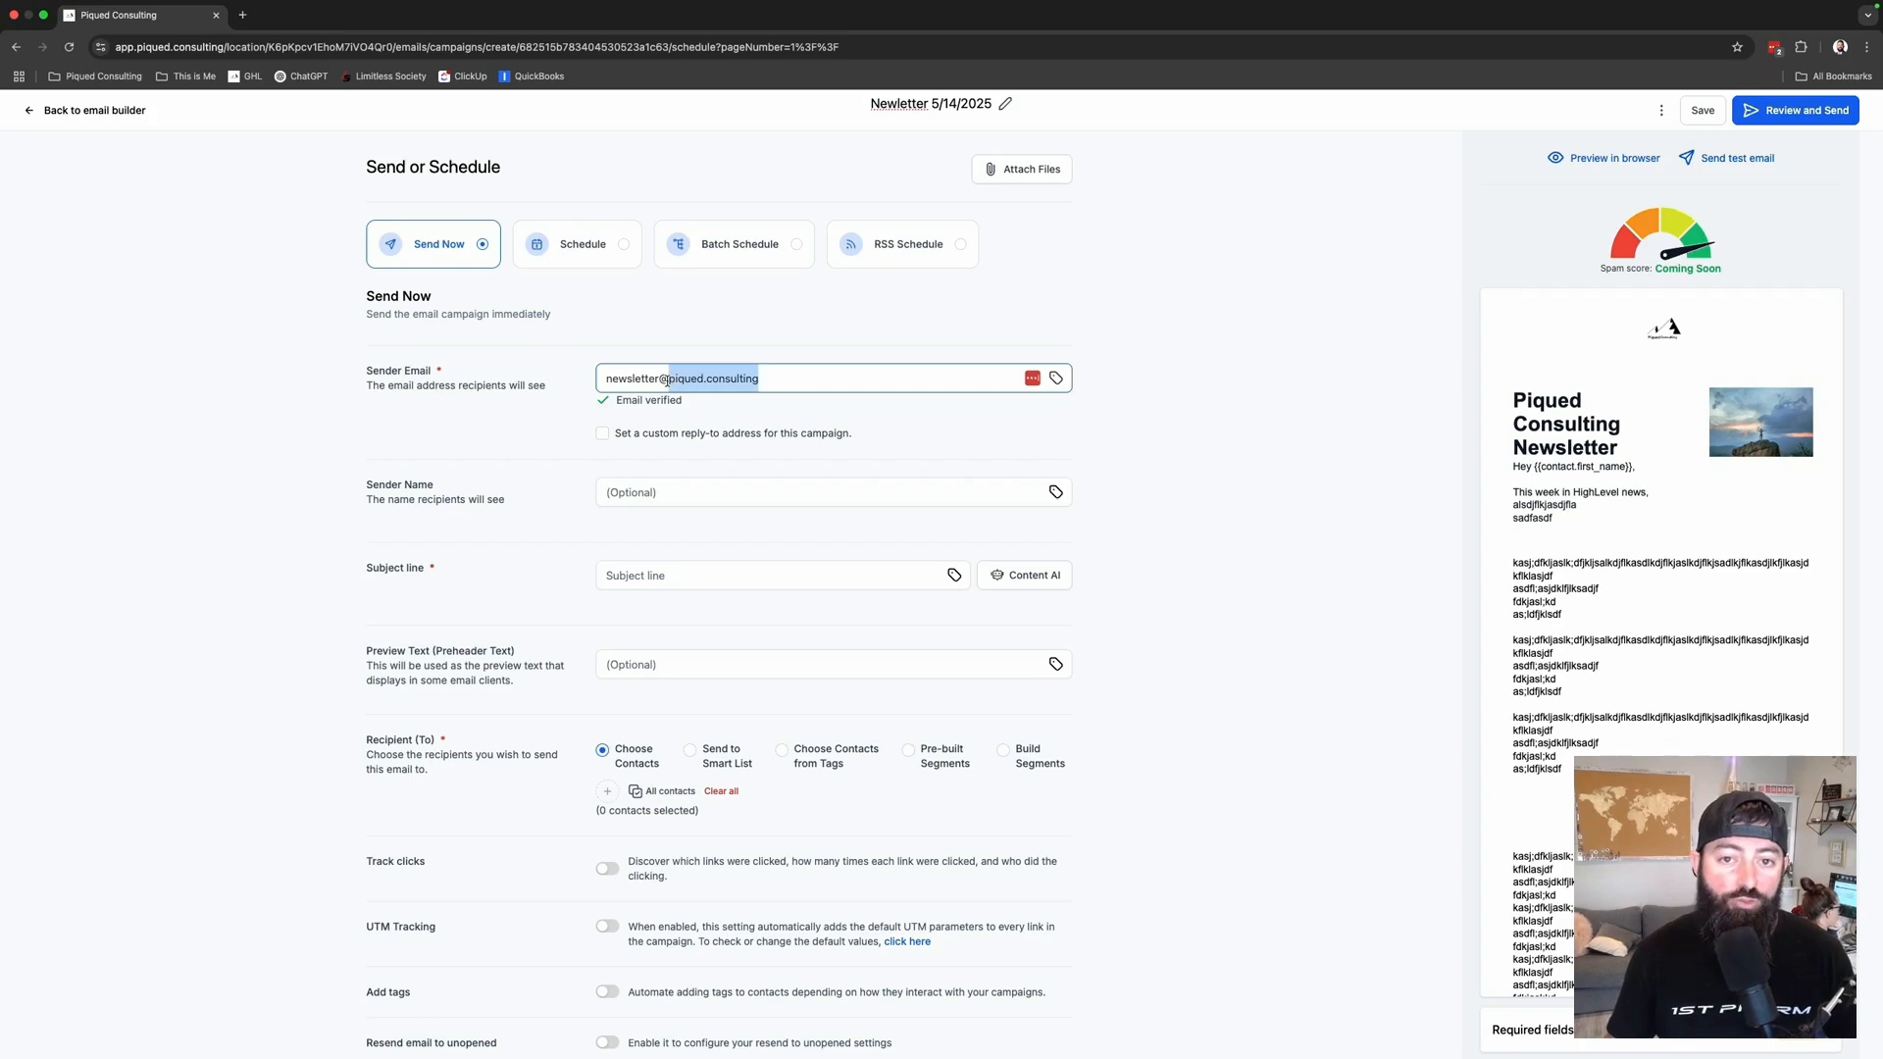
{"action": "left_click", "coordinate": [789, 376]}
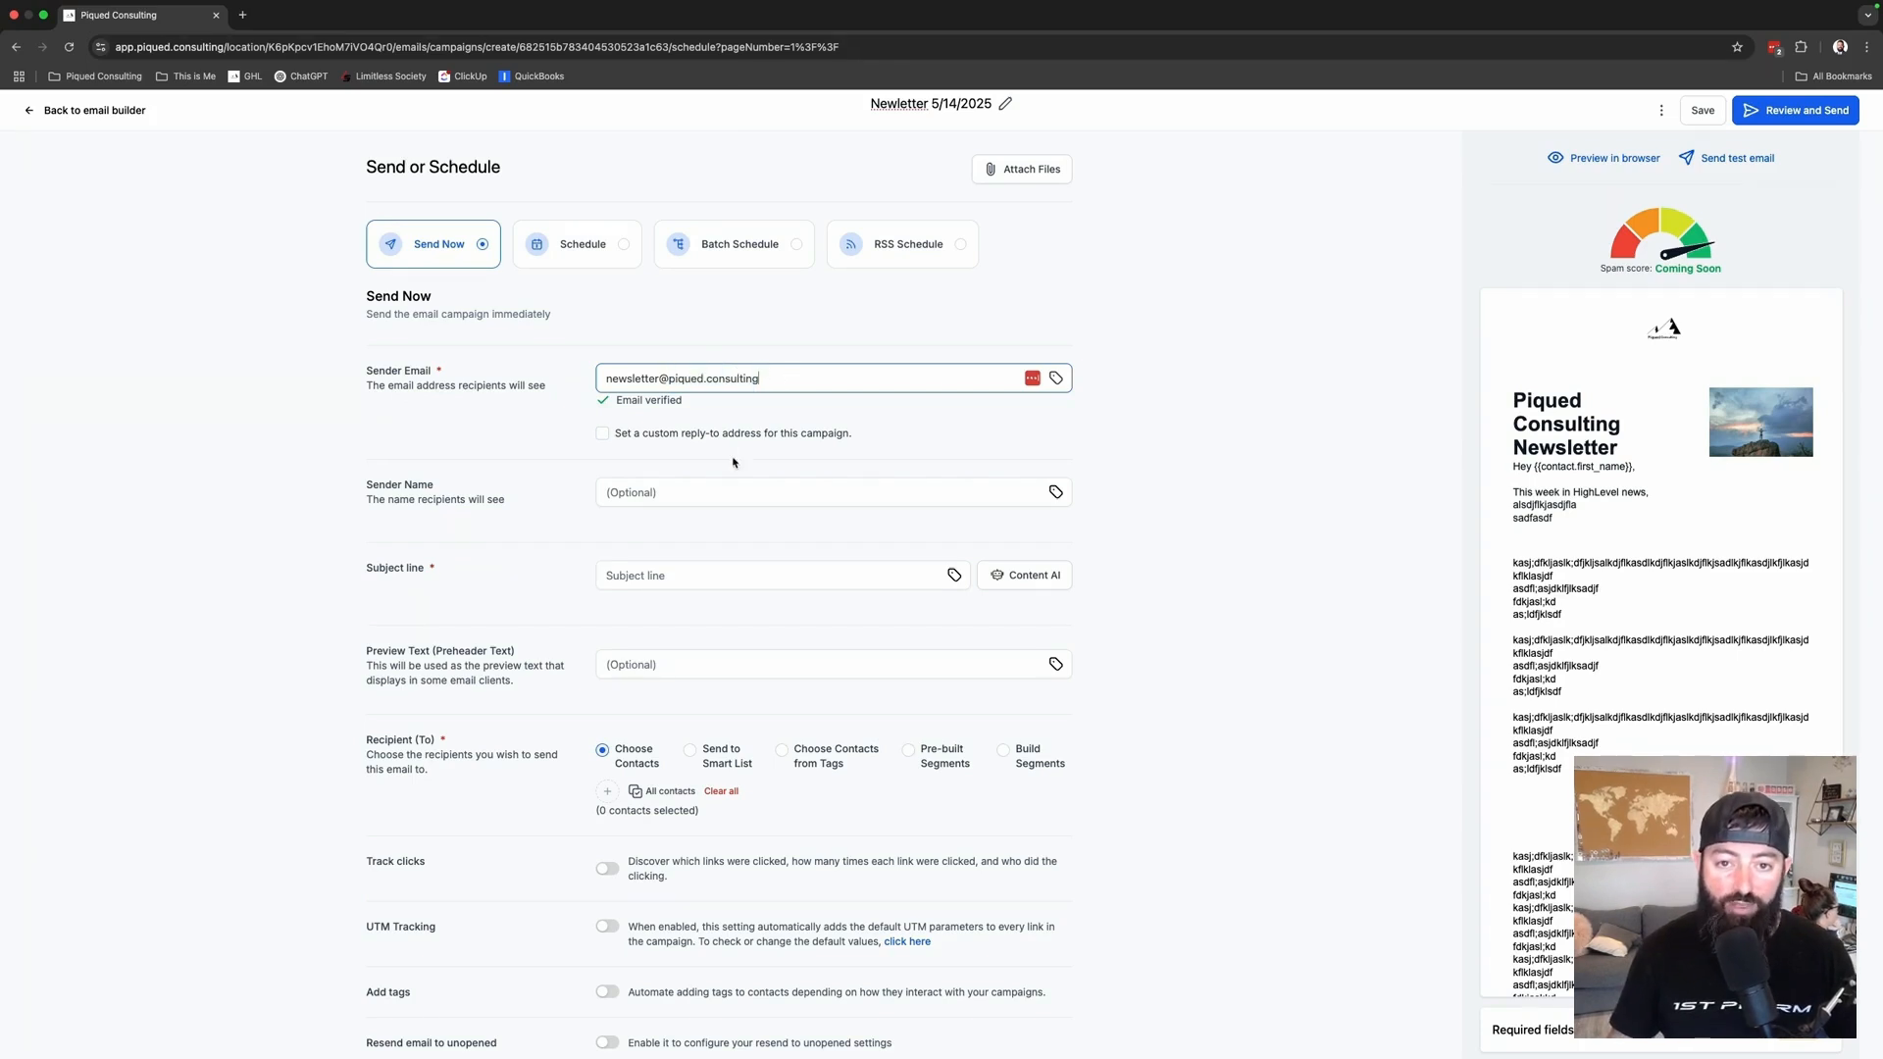
- Set the sender name to 'Piqued Consulting' and the subject line to 'Newsletter'
{"action": "left_click", "coordinate": [690, 494]}
{"action": "type", "text": "Pi"}
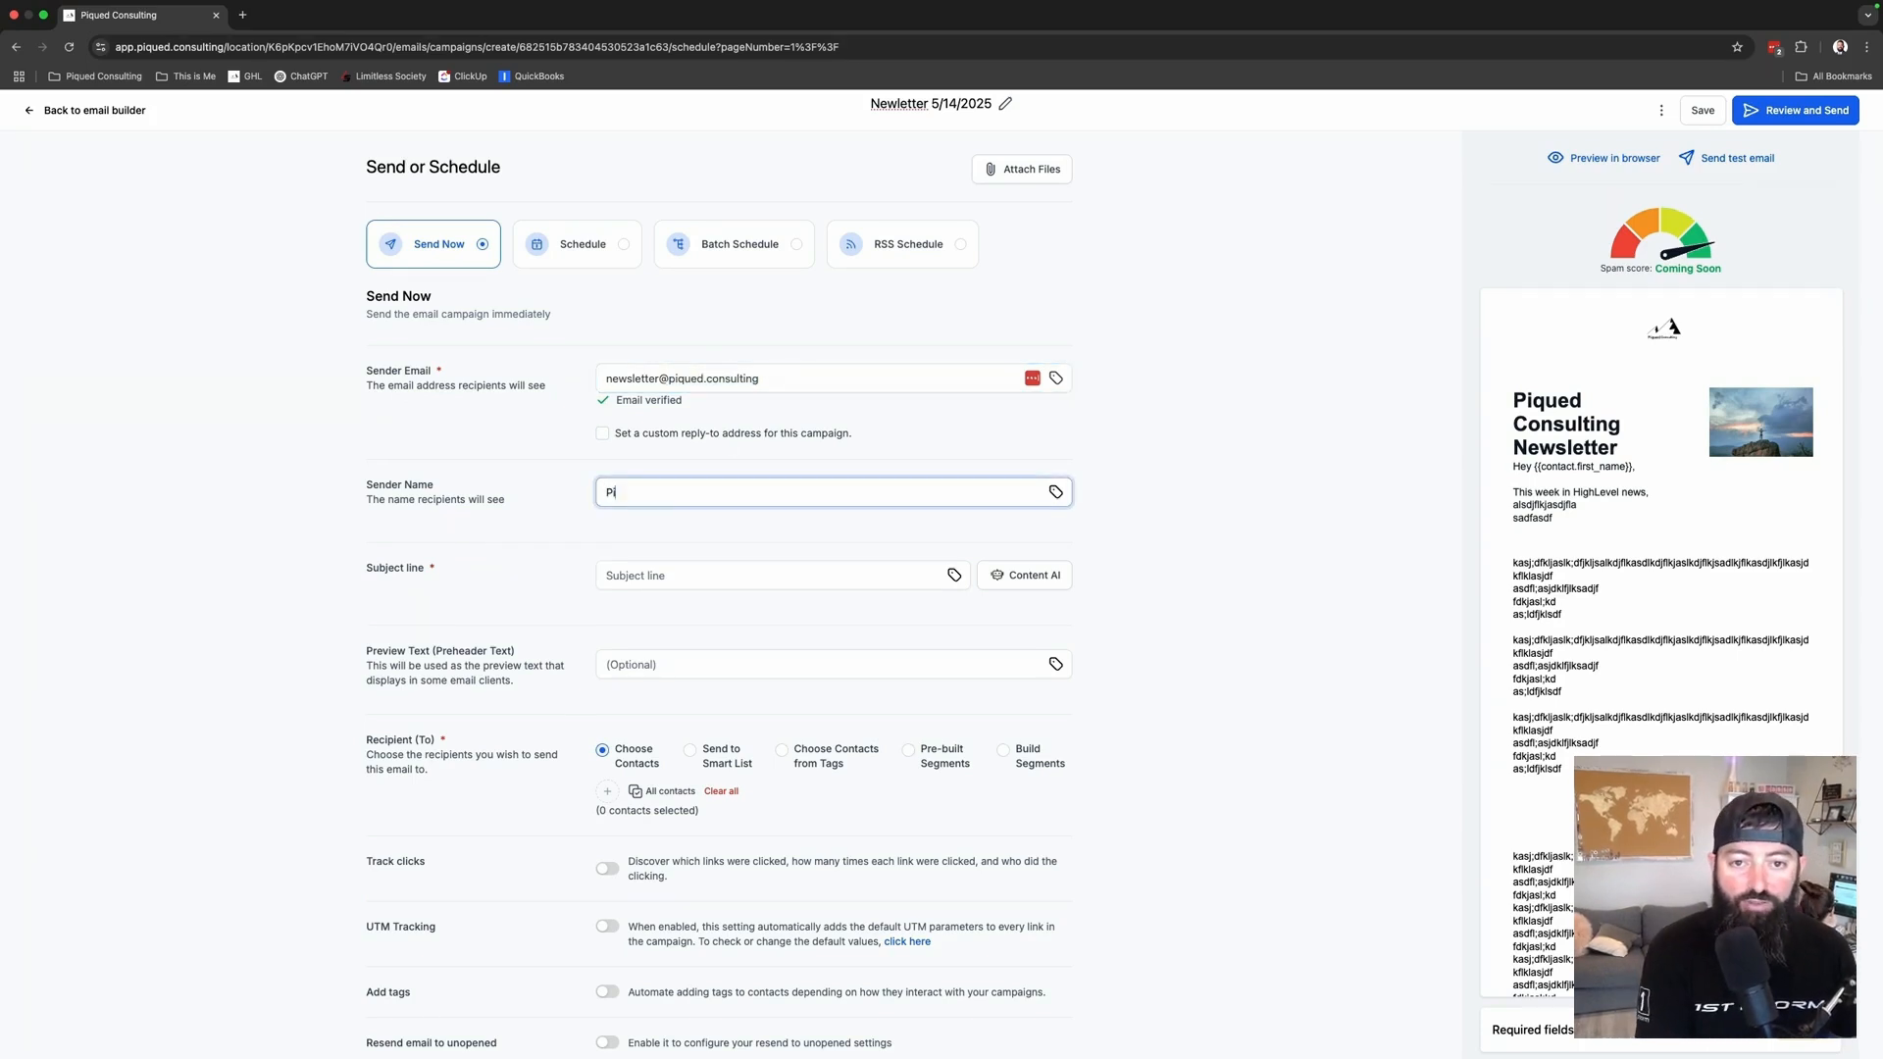
{"action": "type", "text": "qued Con"}
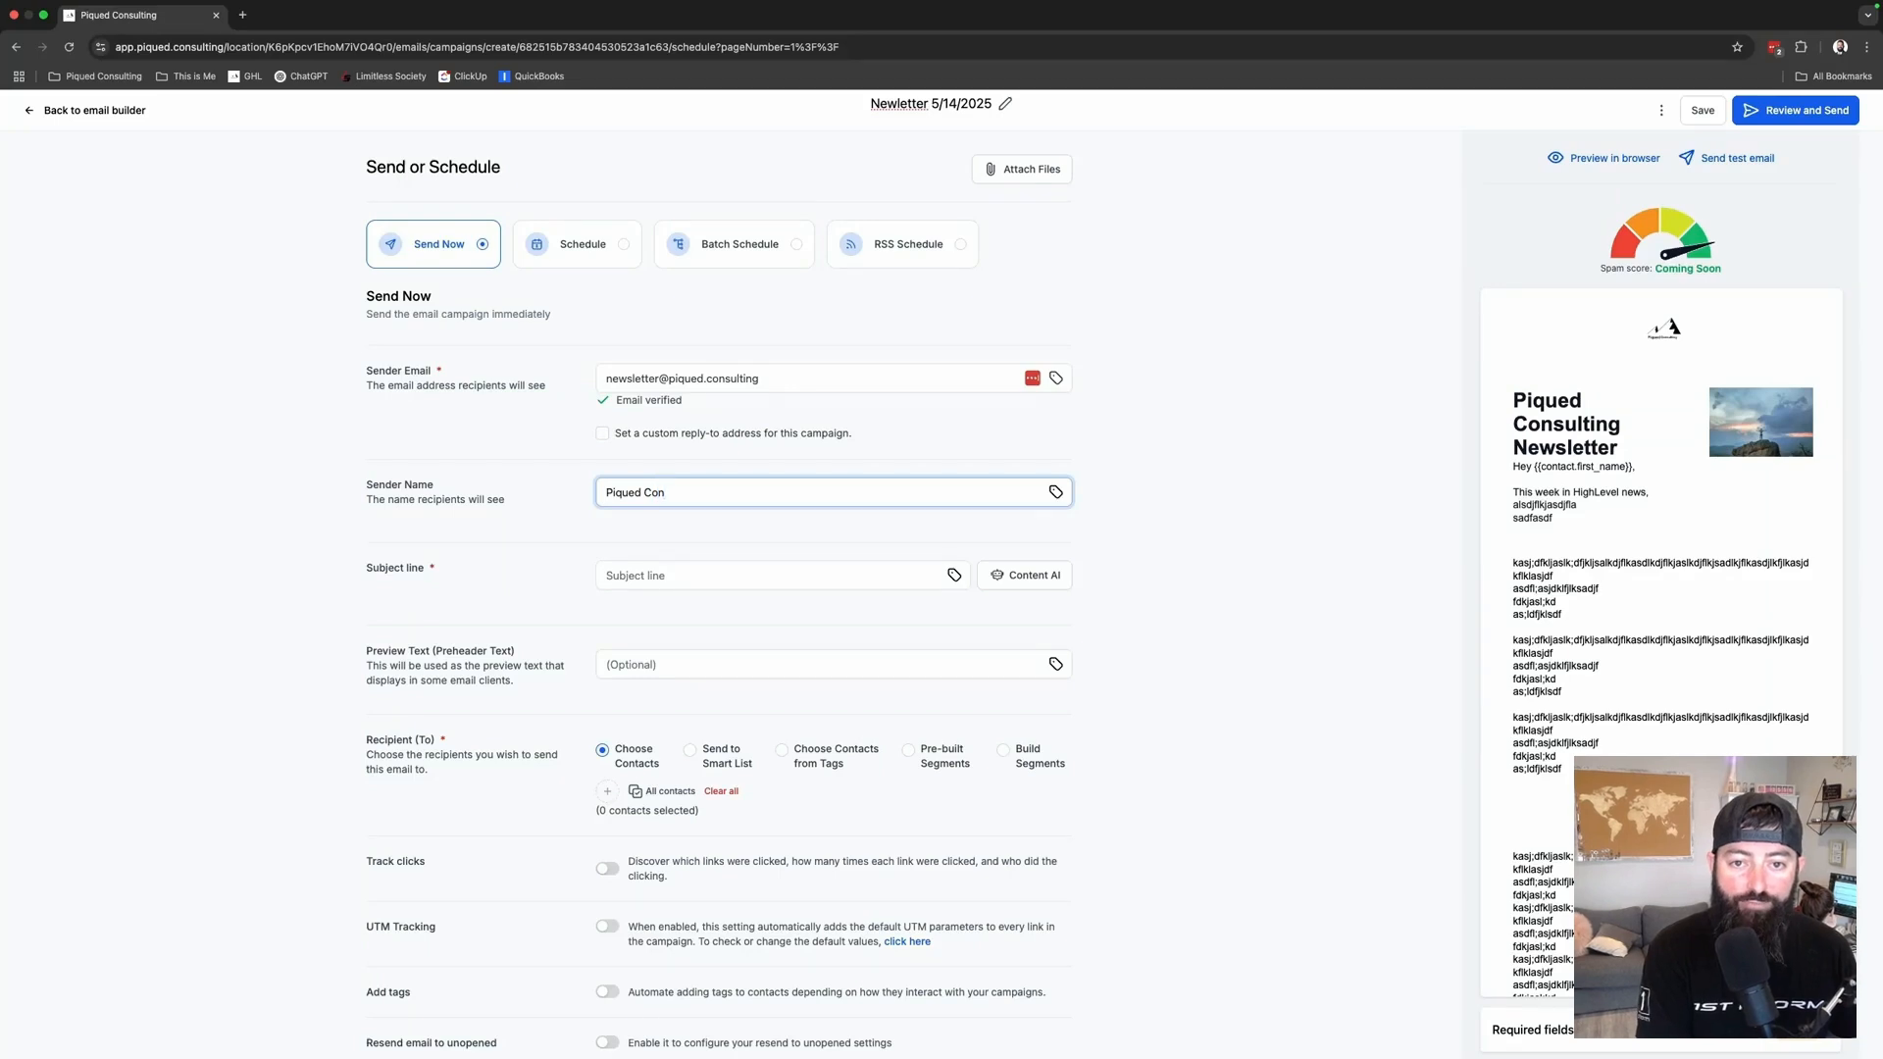
{"action": "type", "text": "sulting"}
{"action": "left_click", "coordinate": [690, 569]}
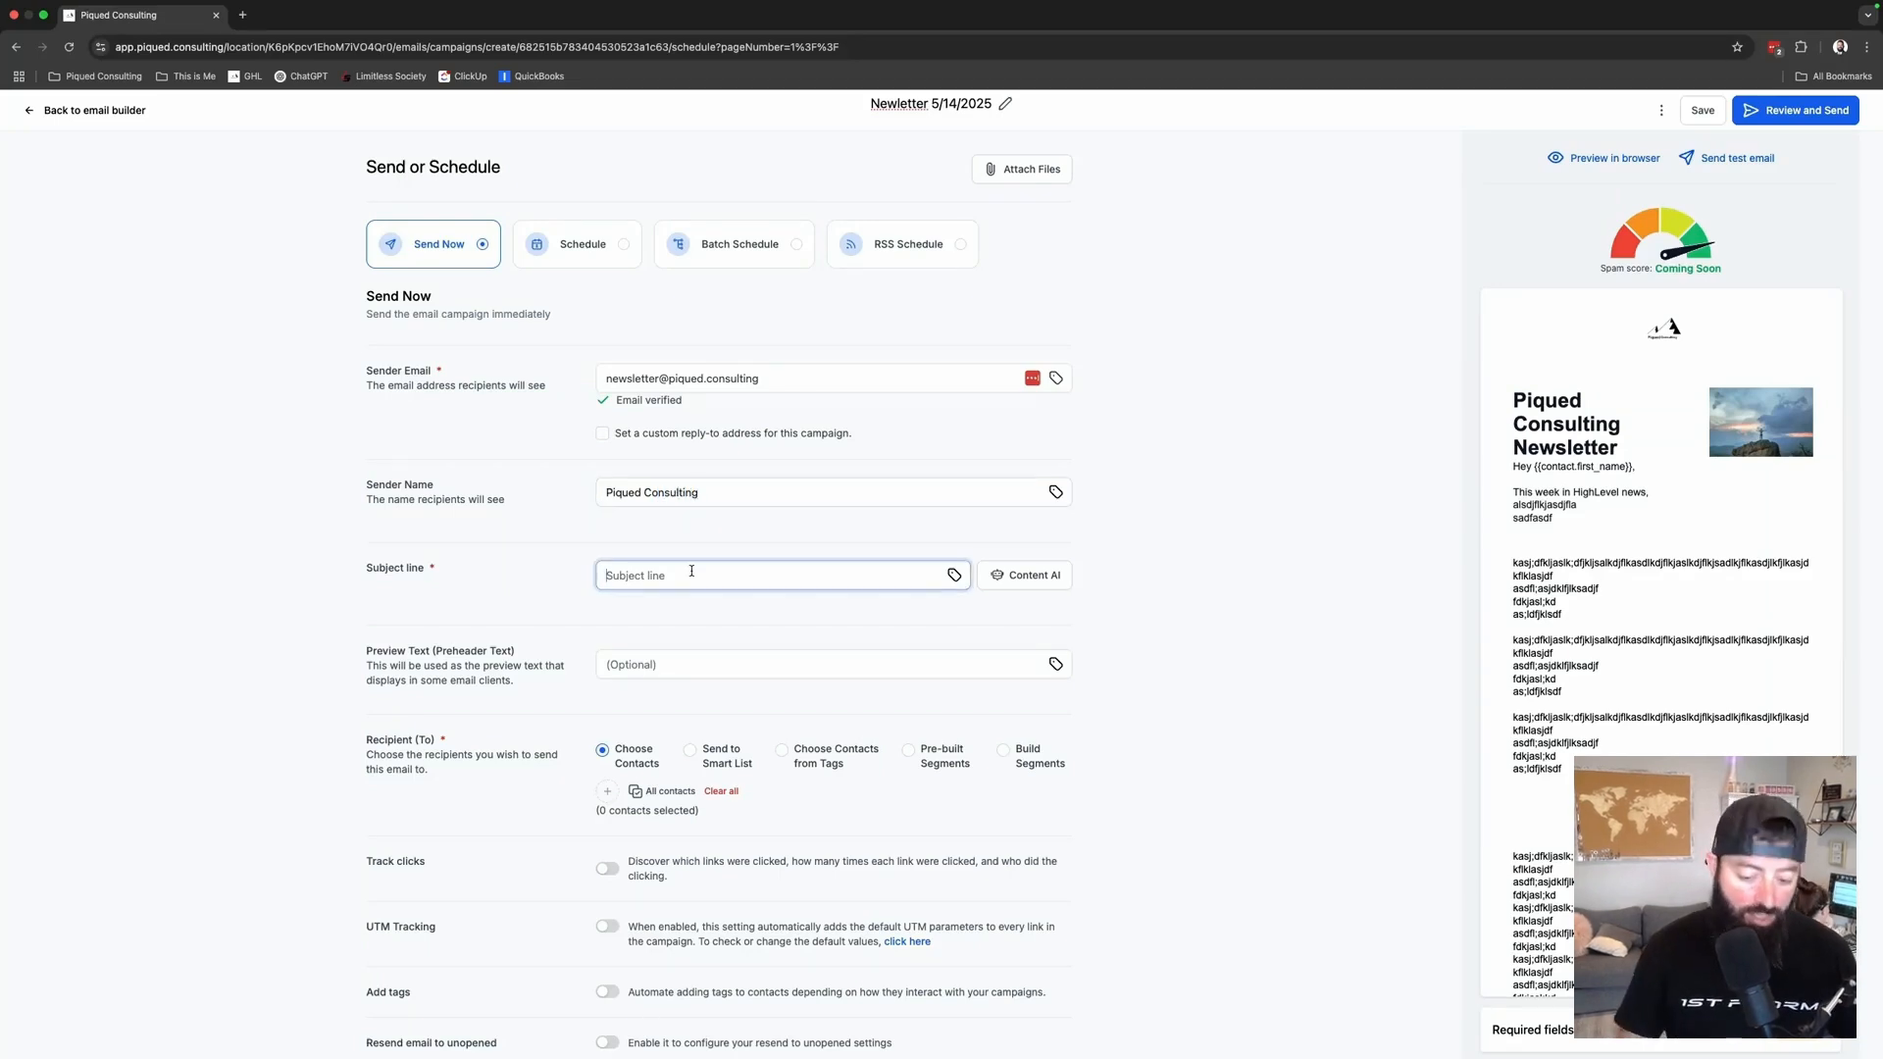
{"action": "type", "text": "Newsletter"}
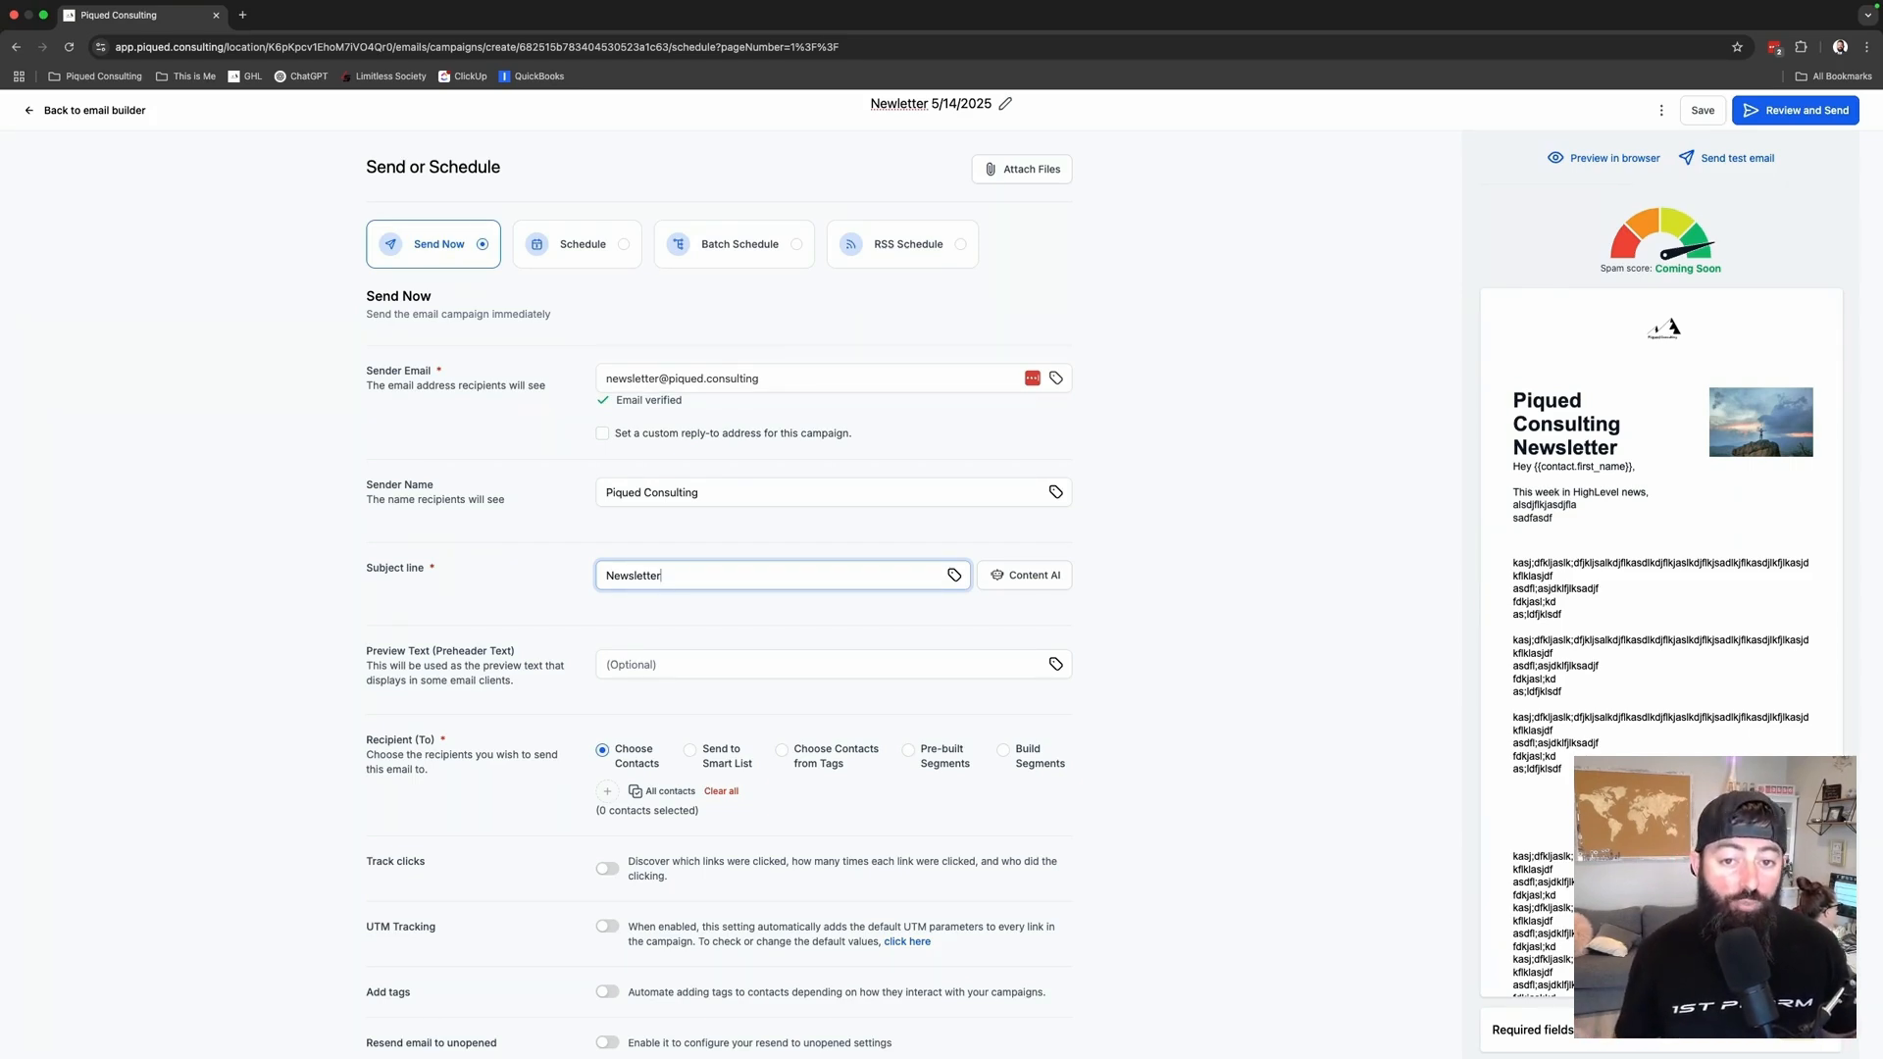
{"action": "left_click", "coordinate": [658, 665]}
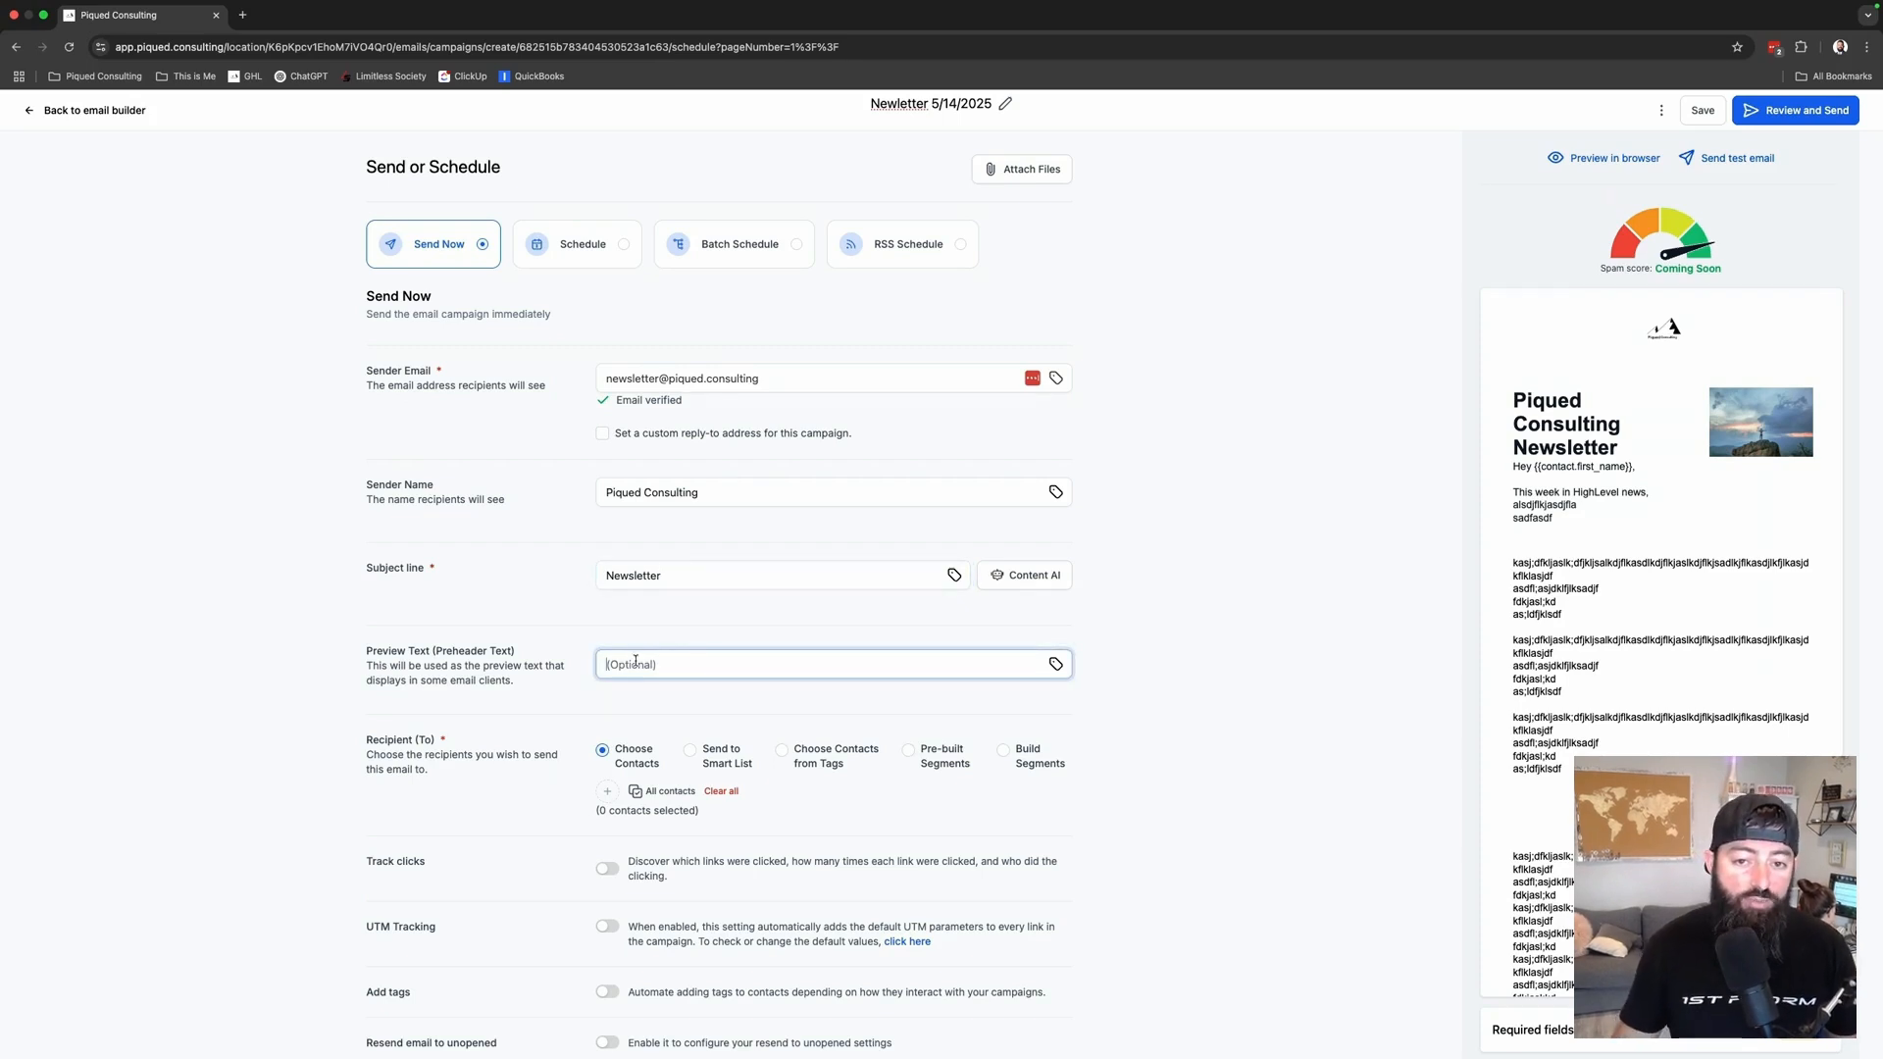
- Add All contacts as the newsletter recipients, giving 6 contacts selected
{"action": "left_click_drag", "start_coordinate": [484, 666], "coordinate": [519, 685]}
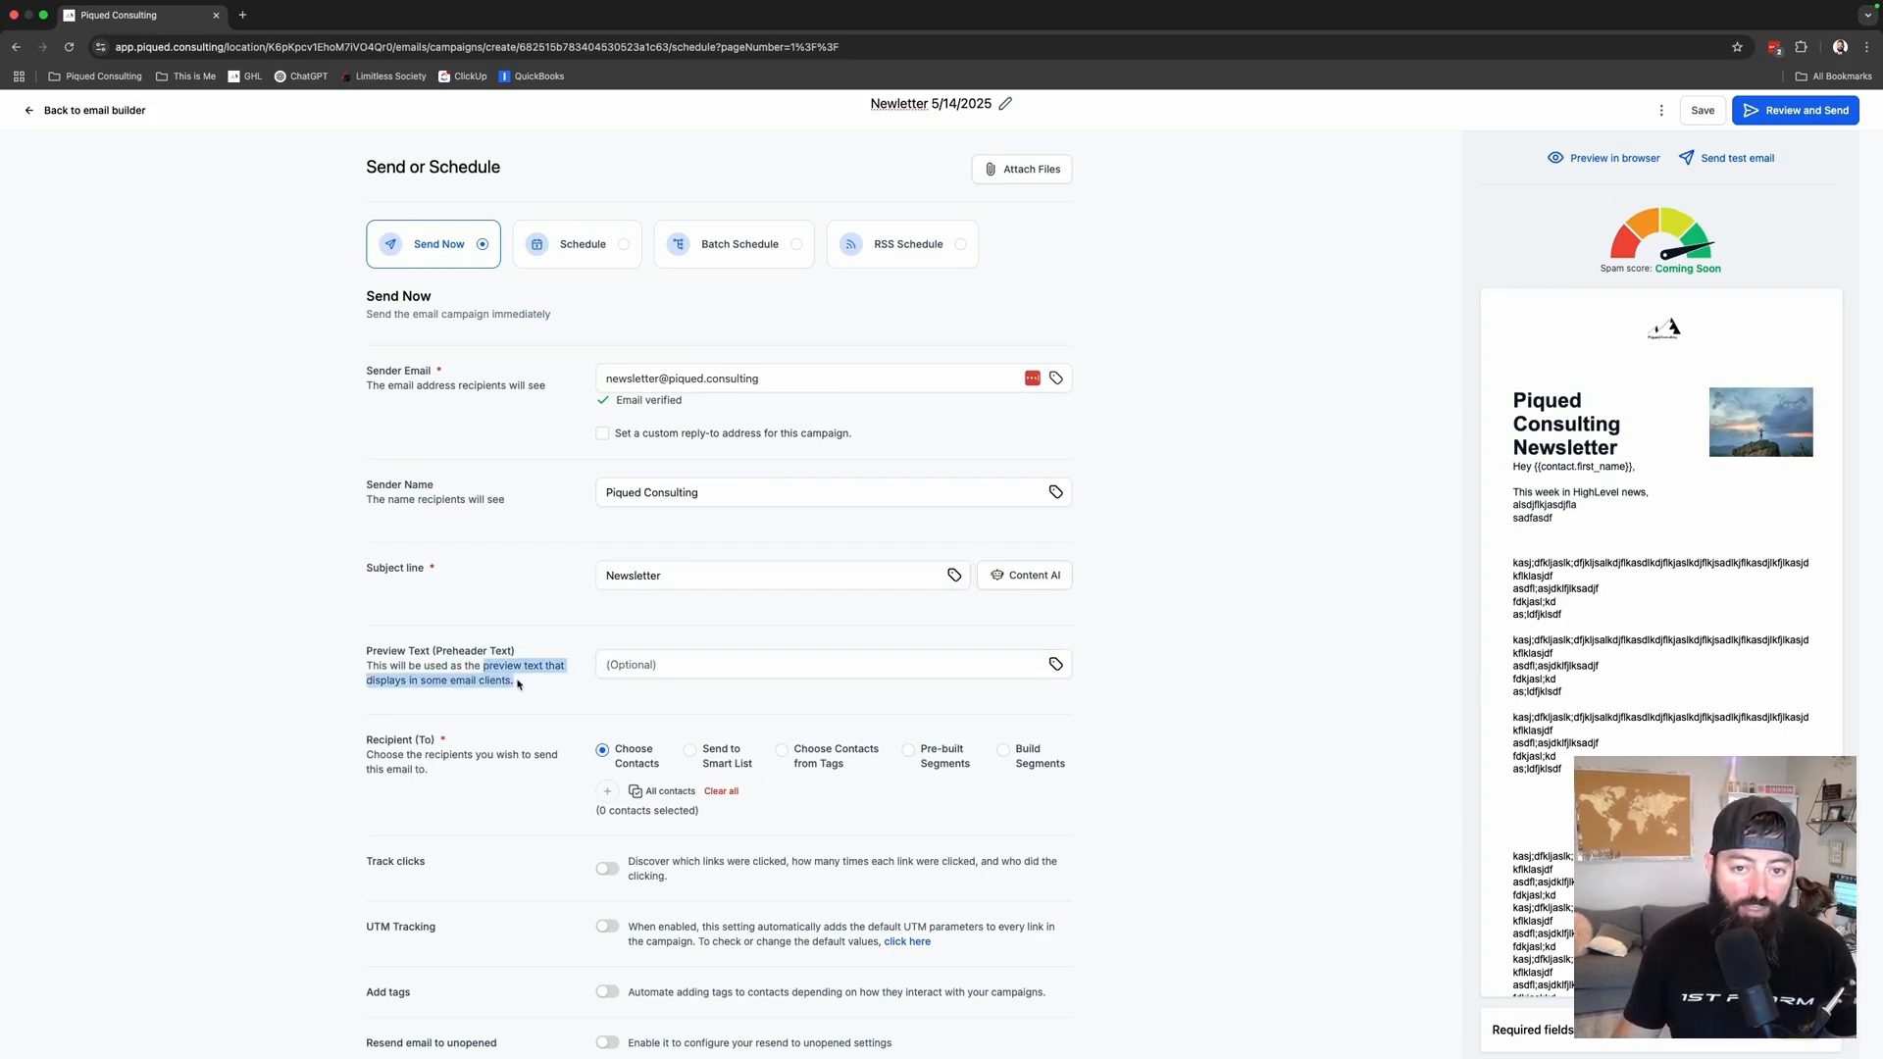
{"action": "left_click", "coordinate": [534, 684]}
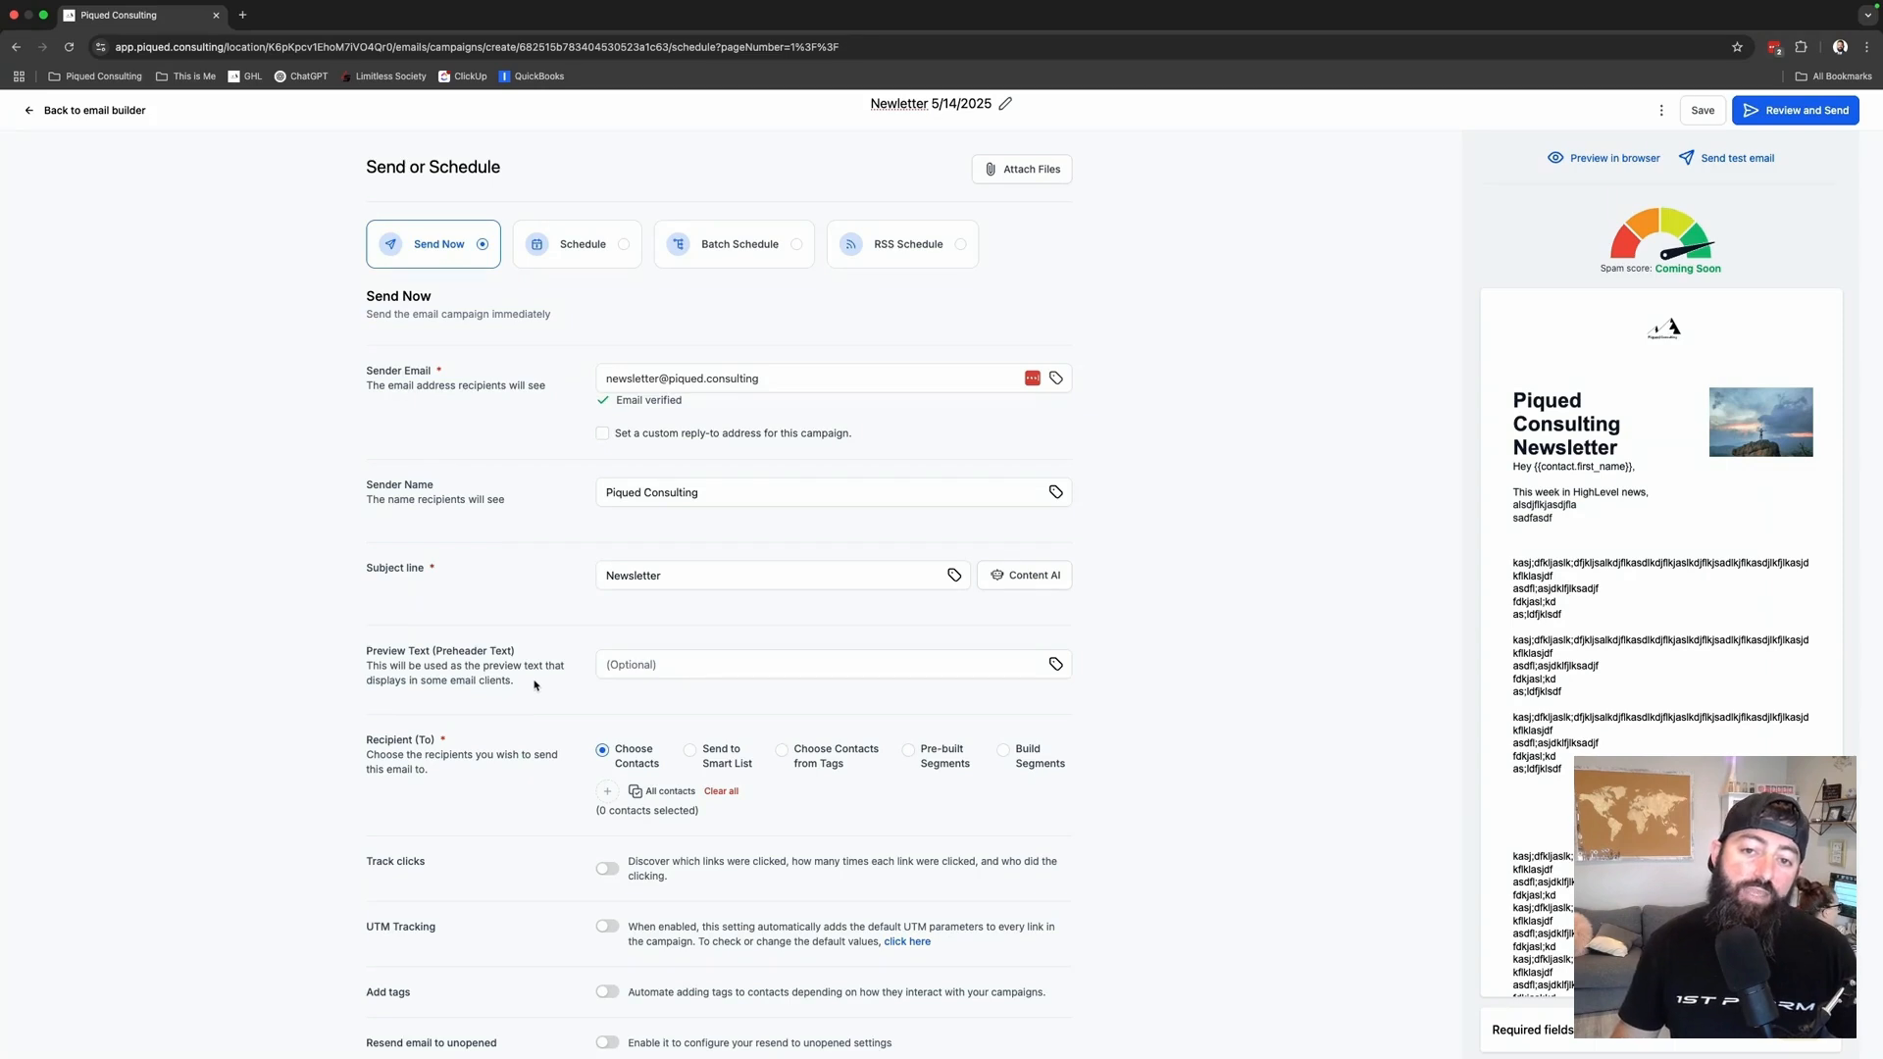
{"action": "left_click", "coordinate": [731, 672]}
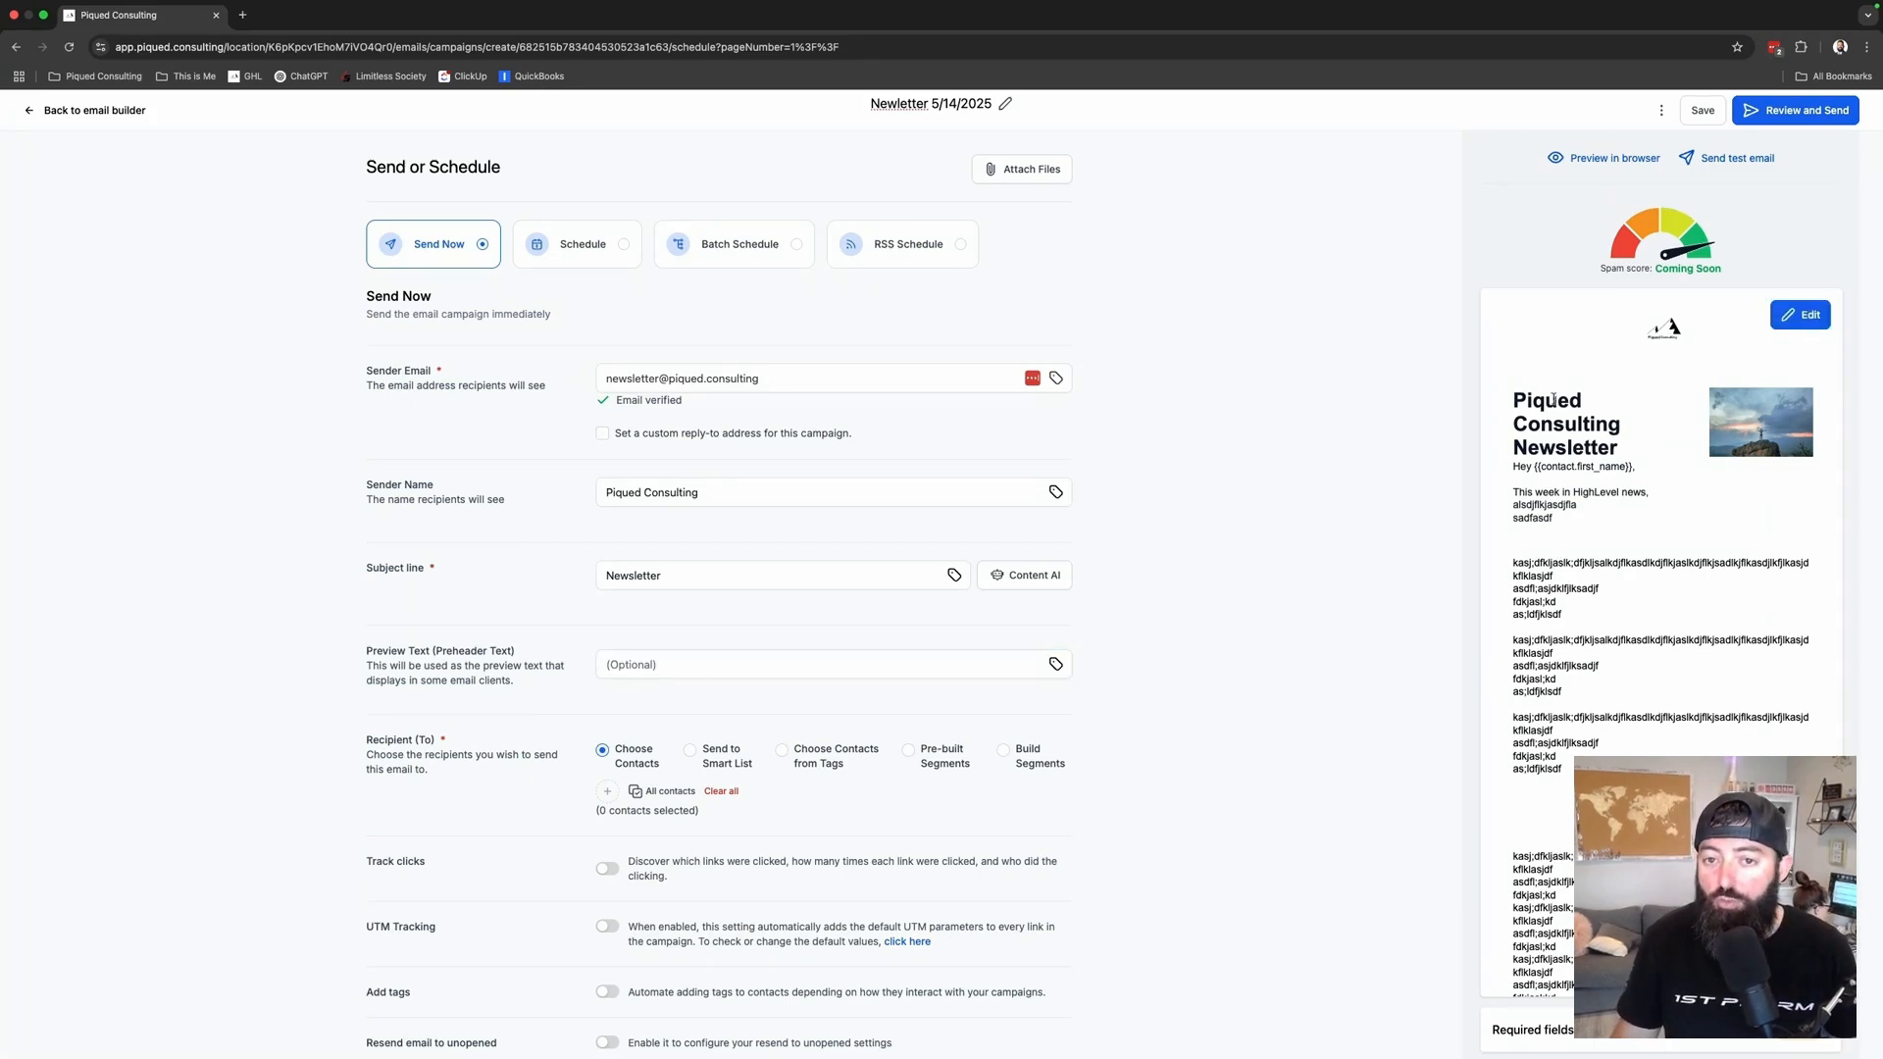
{"action": "left_click_drag", "start_coordinate": [1515, 398], "coordinate": [1613, 448]}
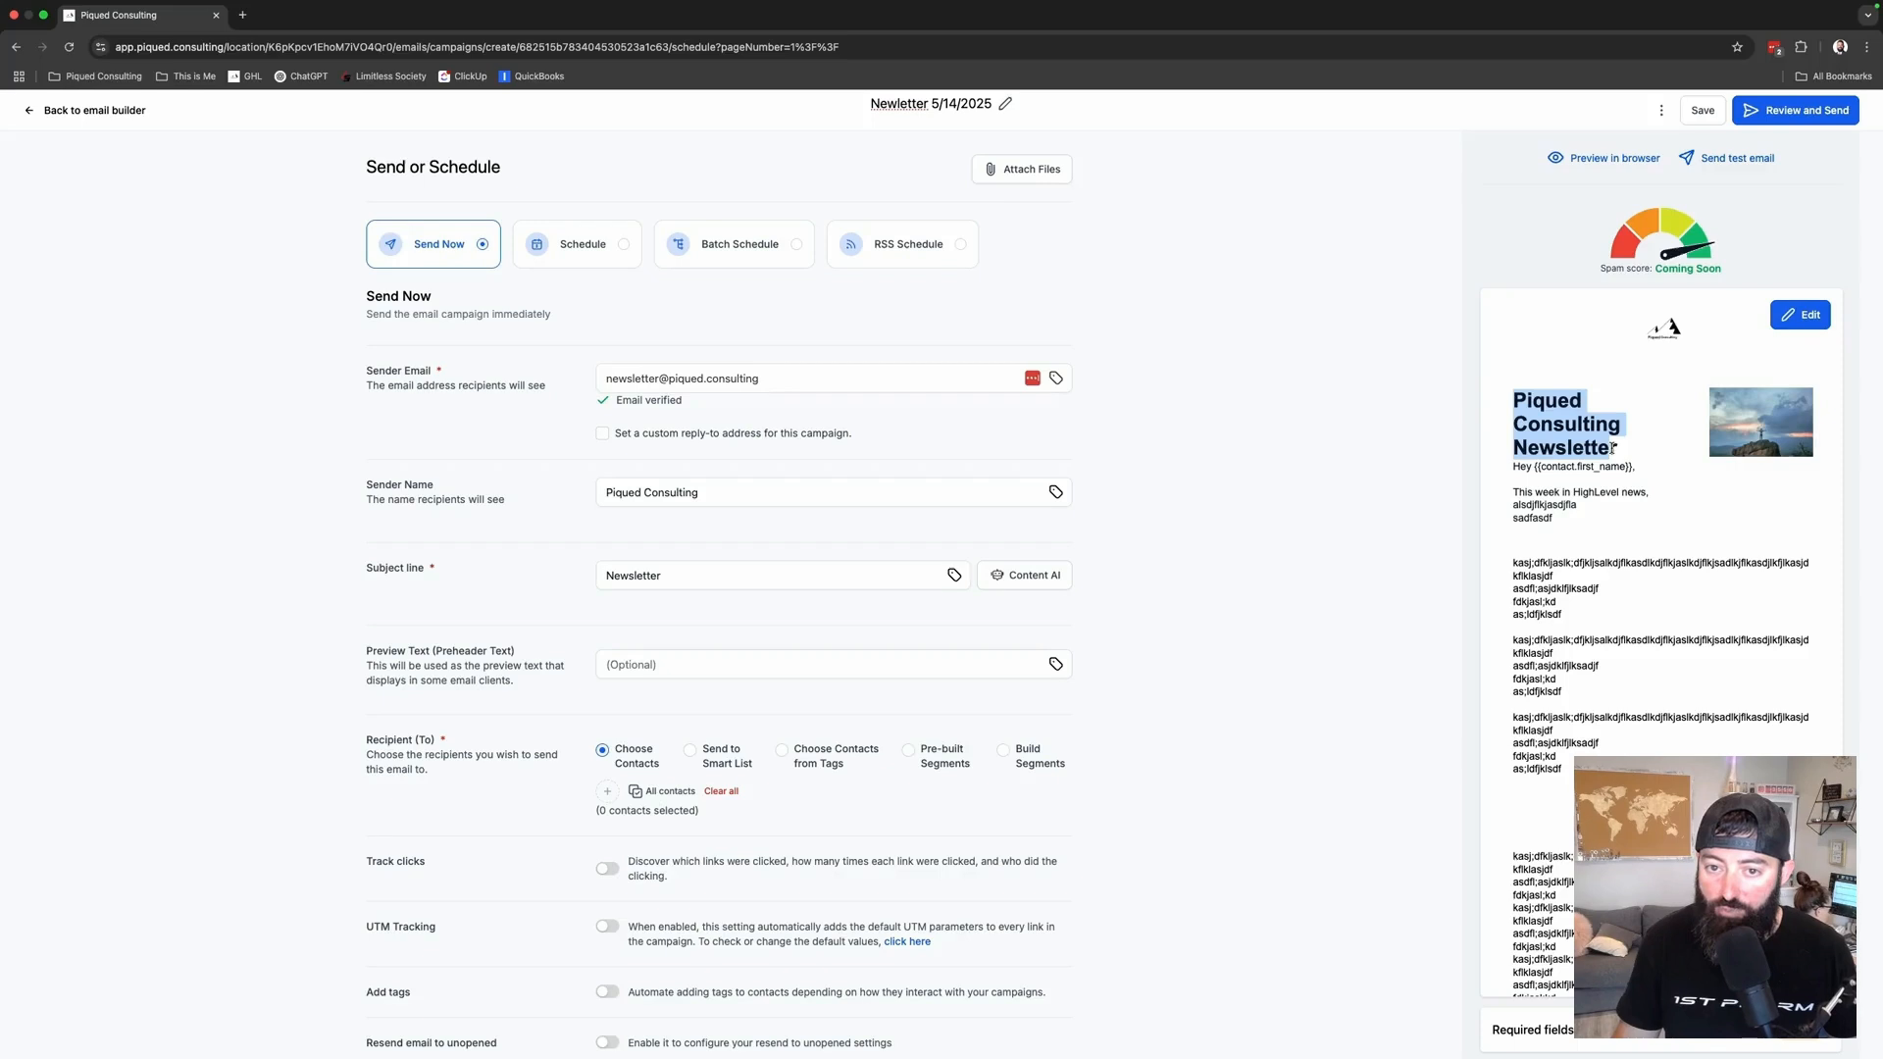
{"action": "scroll", "coordinate": [526, 715], "scroll_direction": "down", "scroll_amount": 1}
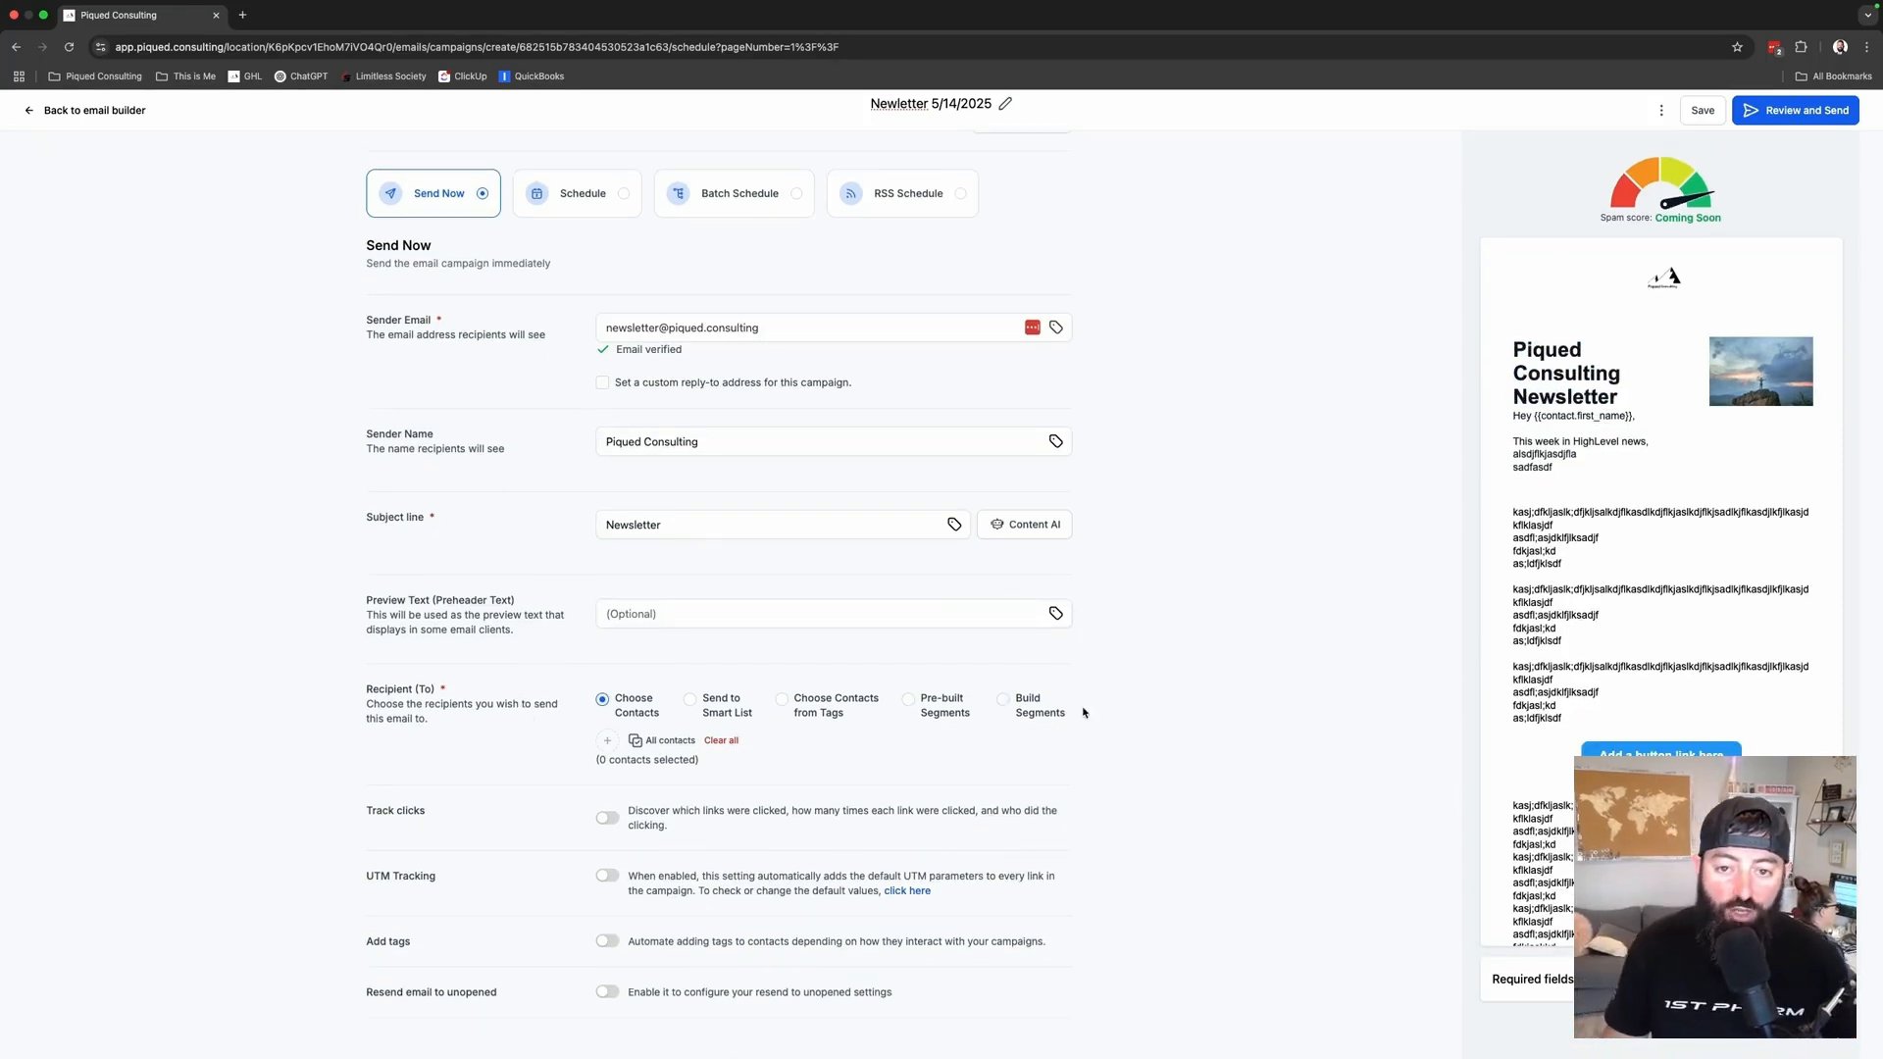
{"action": "left_click", "coordinate": [643, 741]}
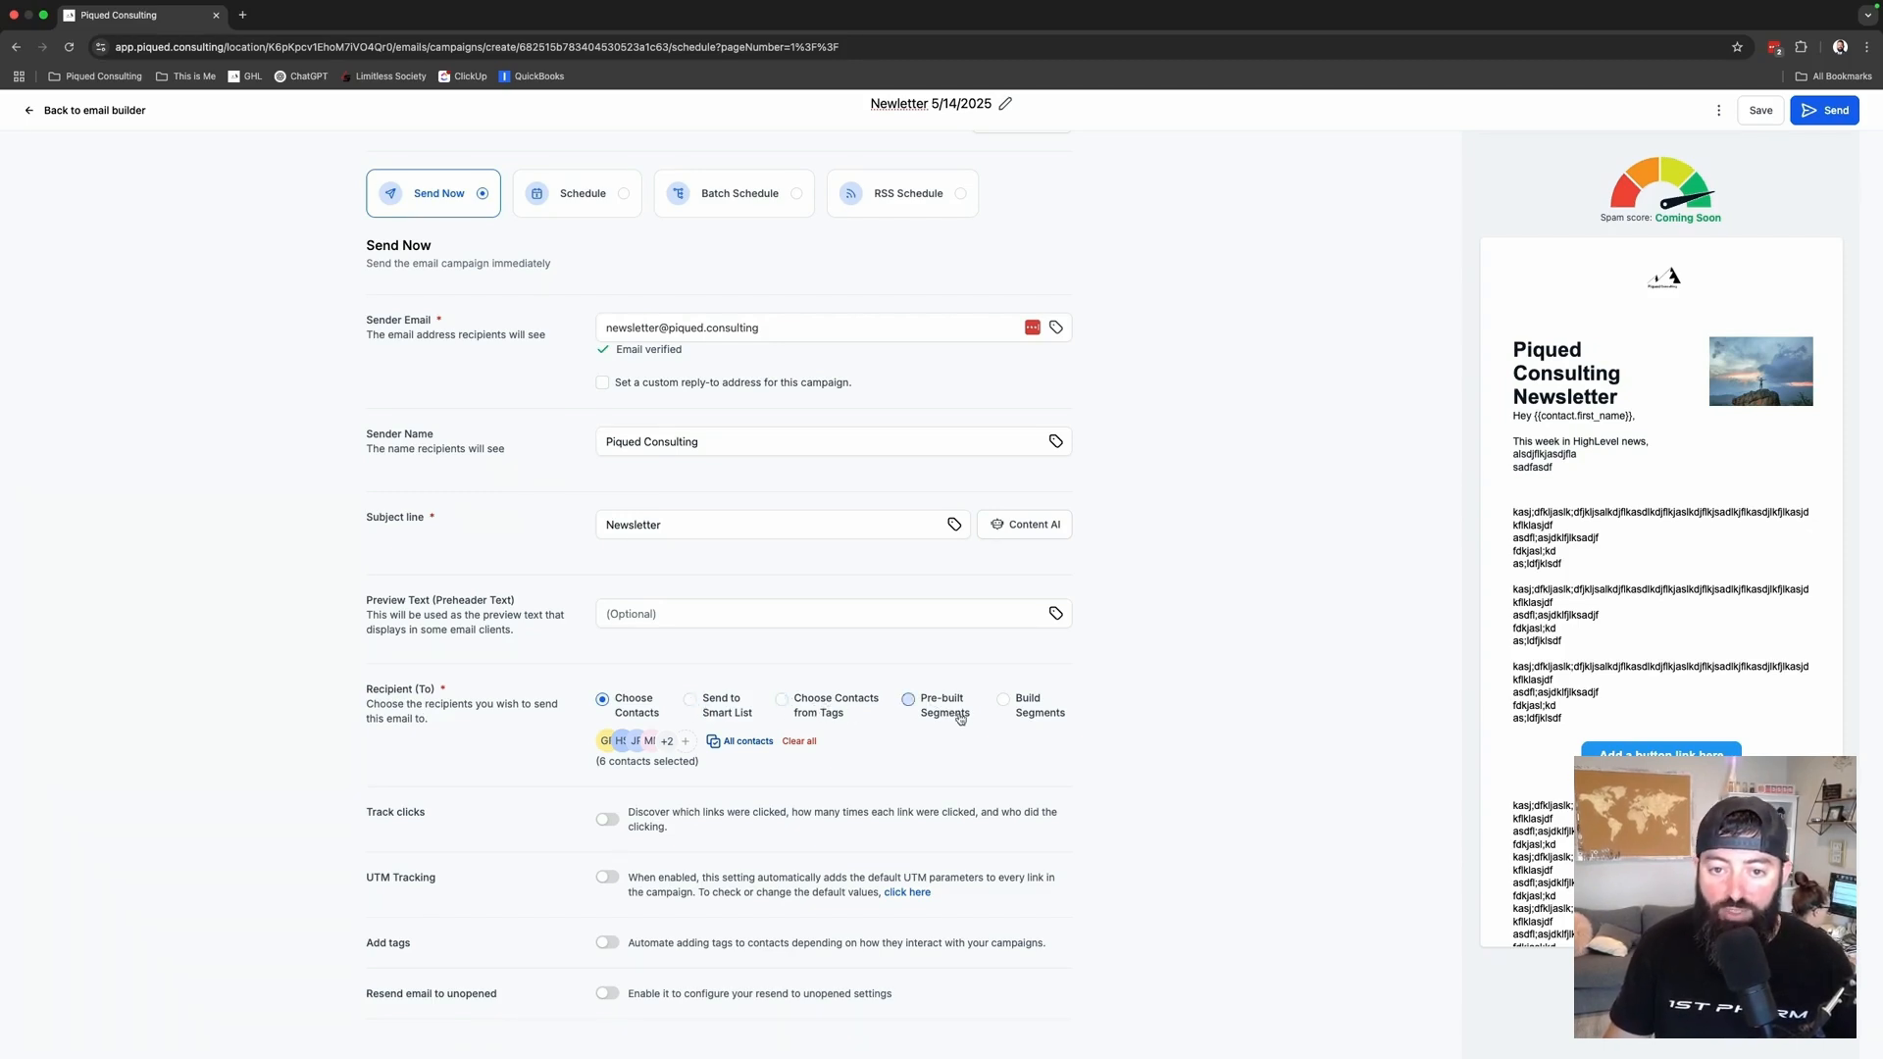
- Turn on Track clicks and UTM Tracking
{"action": "left_click", "coordinate": [609, 820]}
{"action": "left_click", "coordinate": [609, 879]}
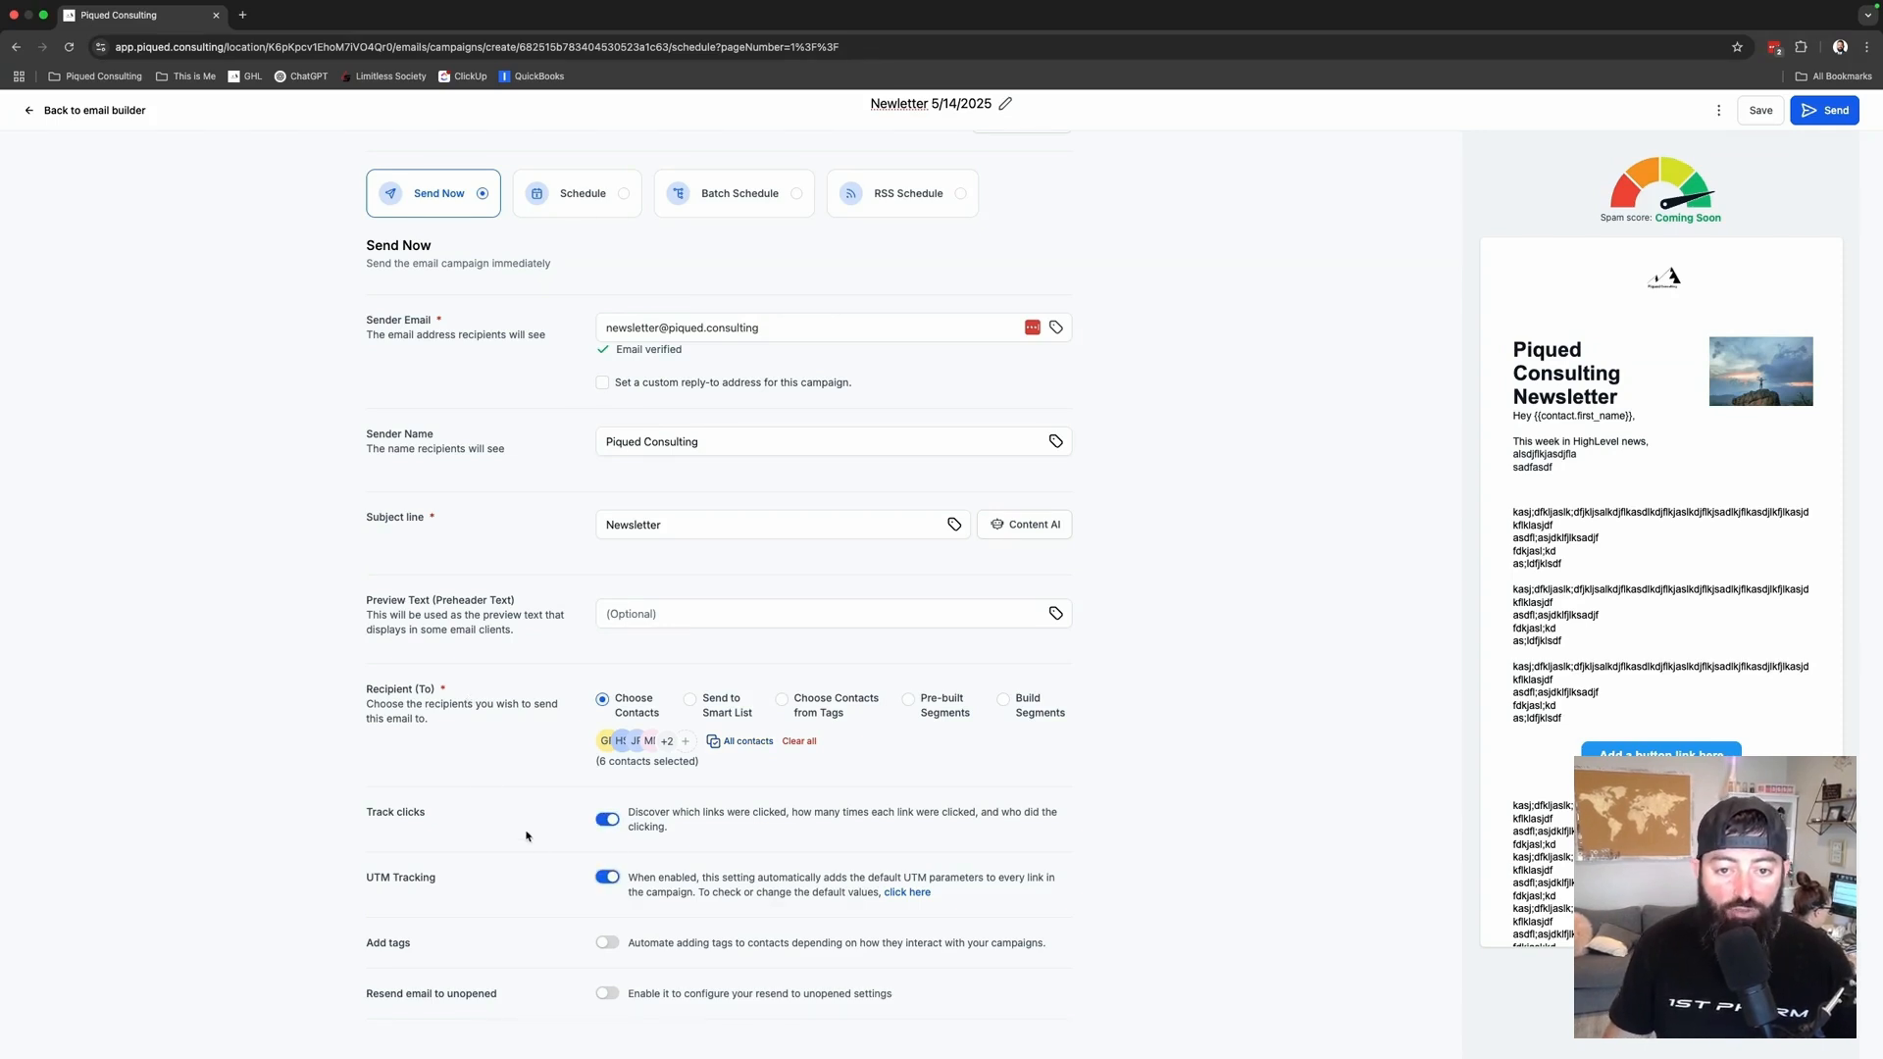
{"action": "scroll", "coordinate": [530, 836], "scroll_direction": "down", "scroll_amount": 1}
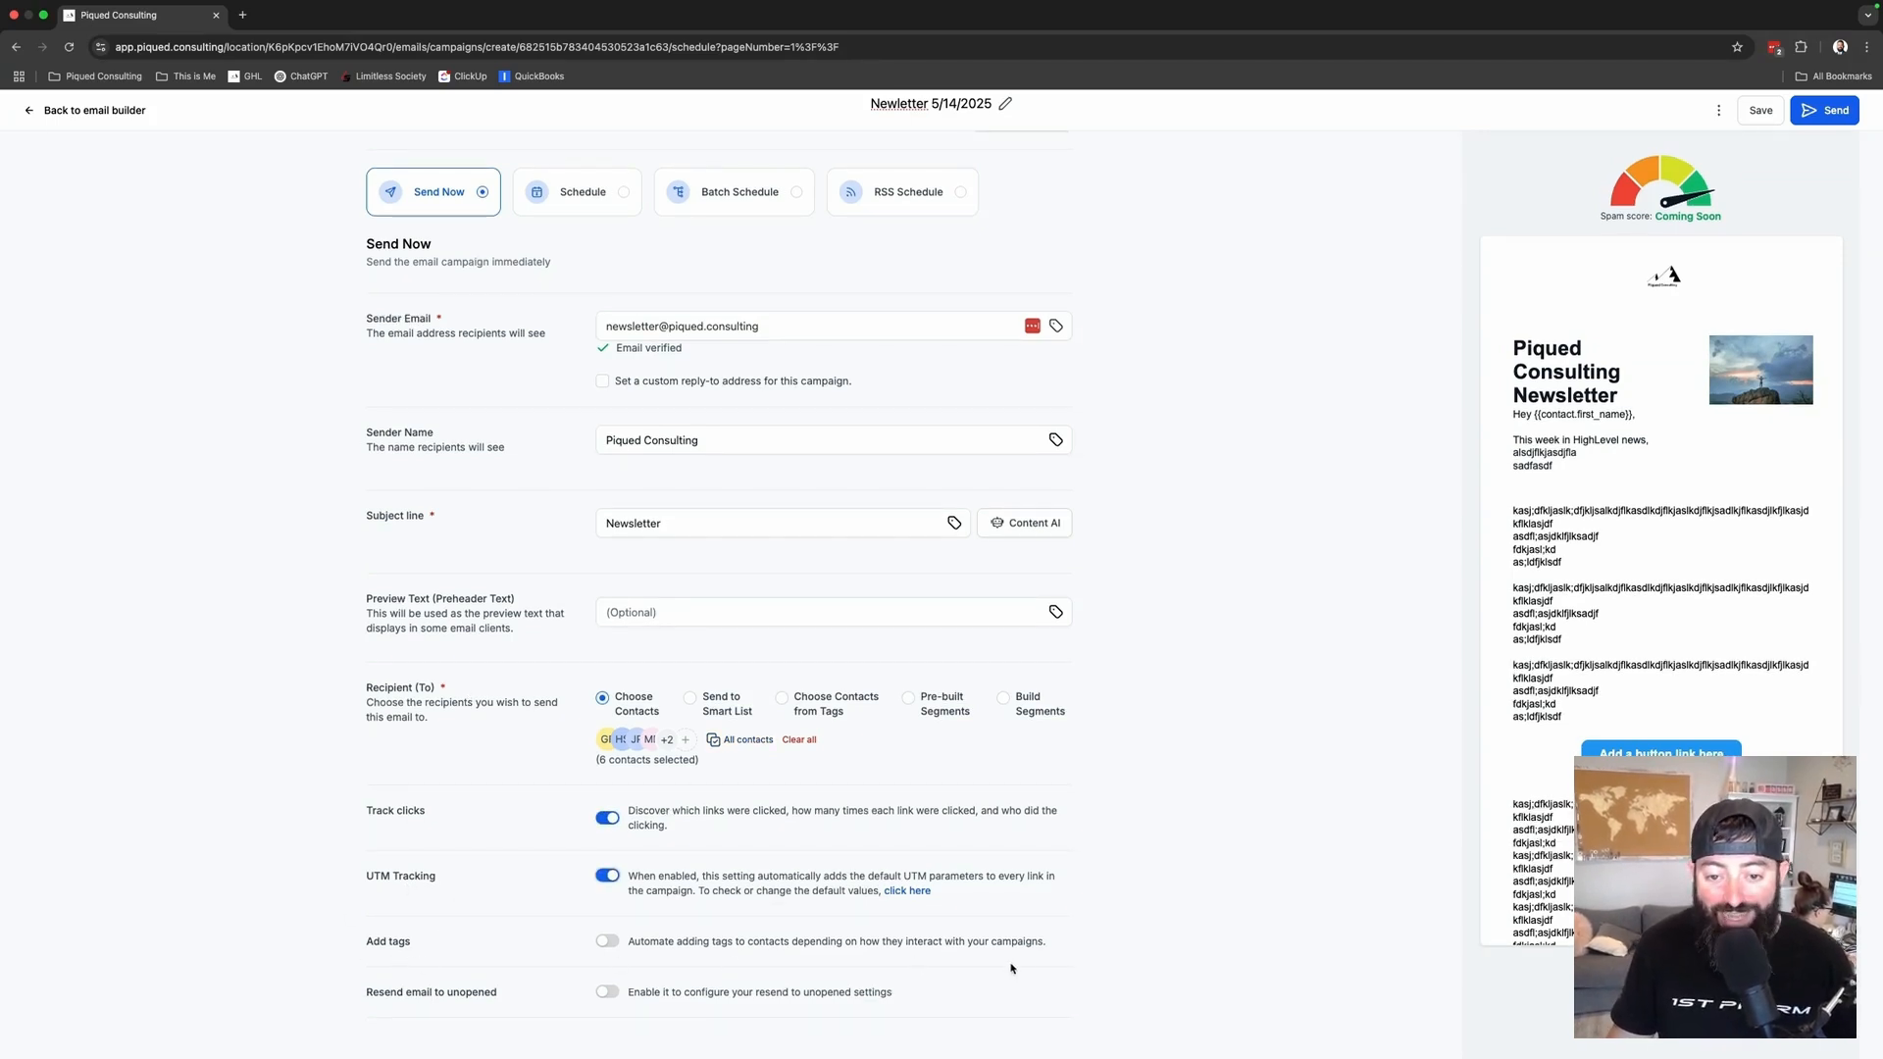
- Explore Add tags conditions (Contact clicked on a link), cancel, and leave tagging off
{"action": "left_click", "coordinate": [607, 942]}
{"action": "scroll", "coordinate": [673, 950], "scroll_direction": "down", "scroll_amount": 1}
{"action": "left_click", "coordinate": [675, 945]}
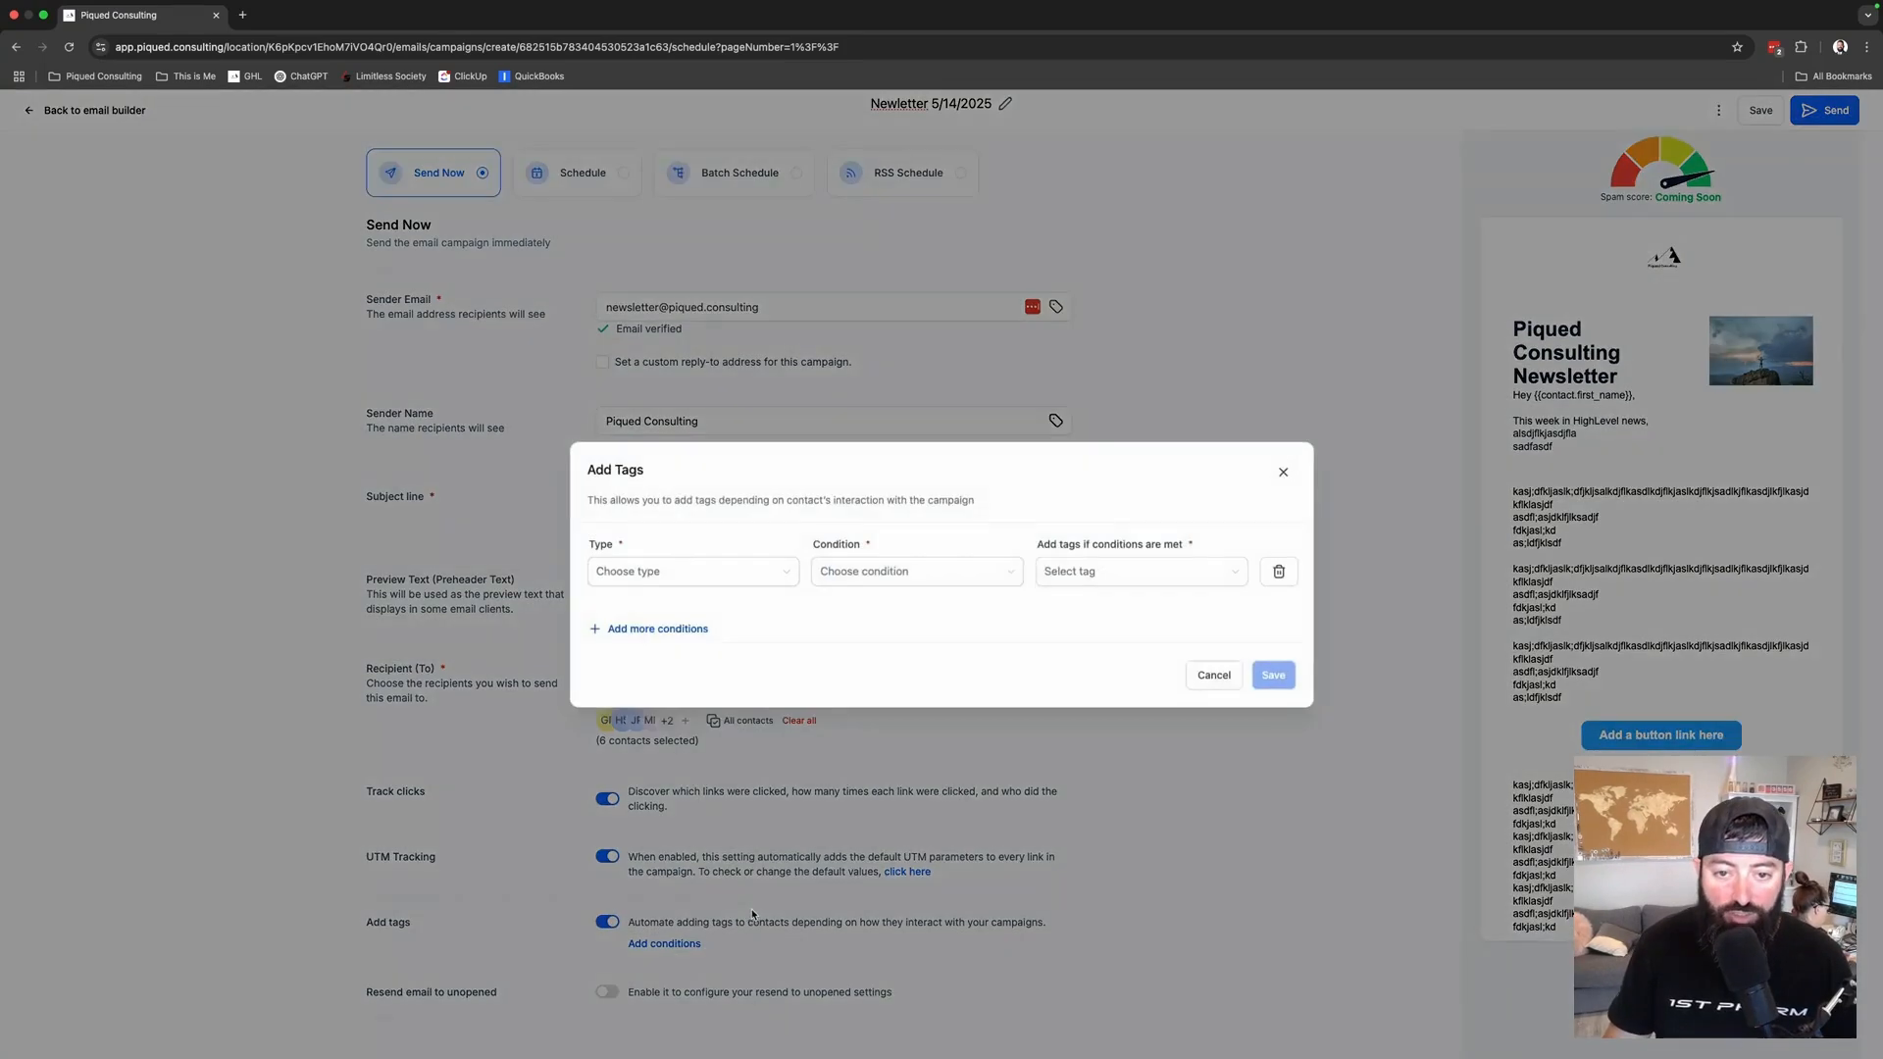
{"action": "left_click", "coordinate": [640, 572]}
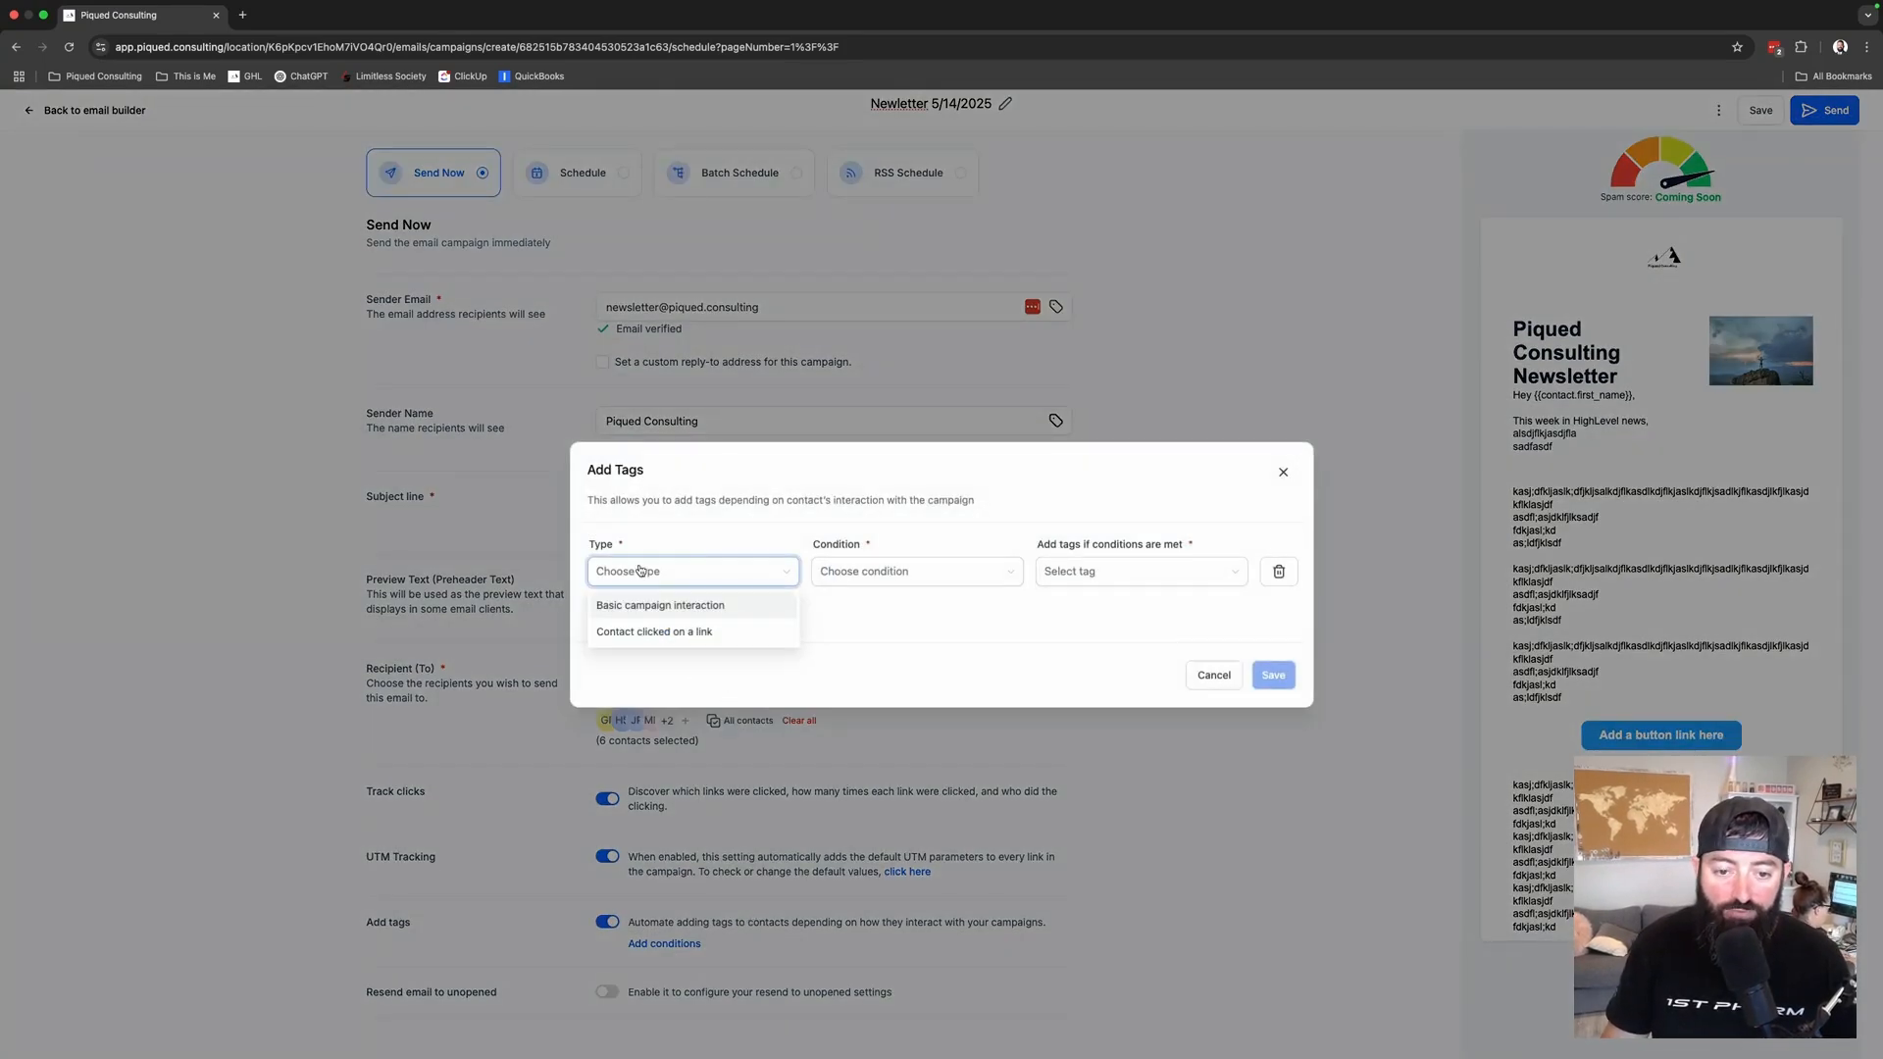
{"action": "left_click", "coordinate": [662, 634]}
{"action": "left_click", "coordinate": [932, 573]}
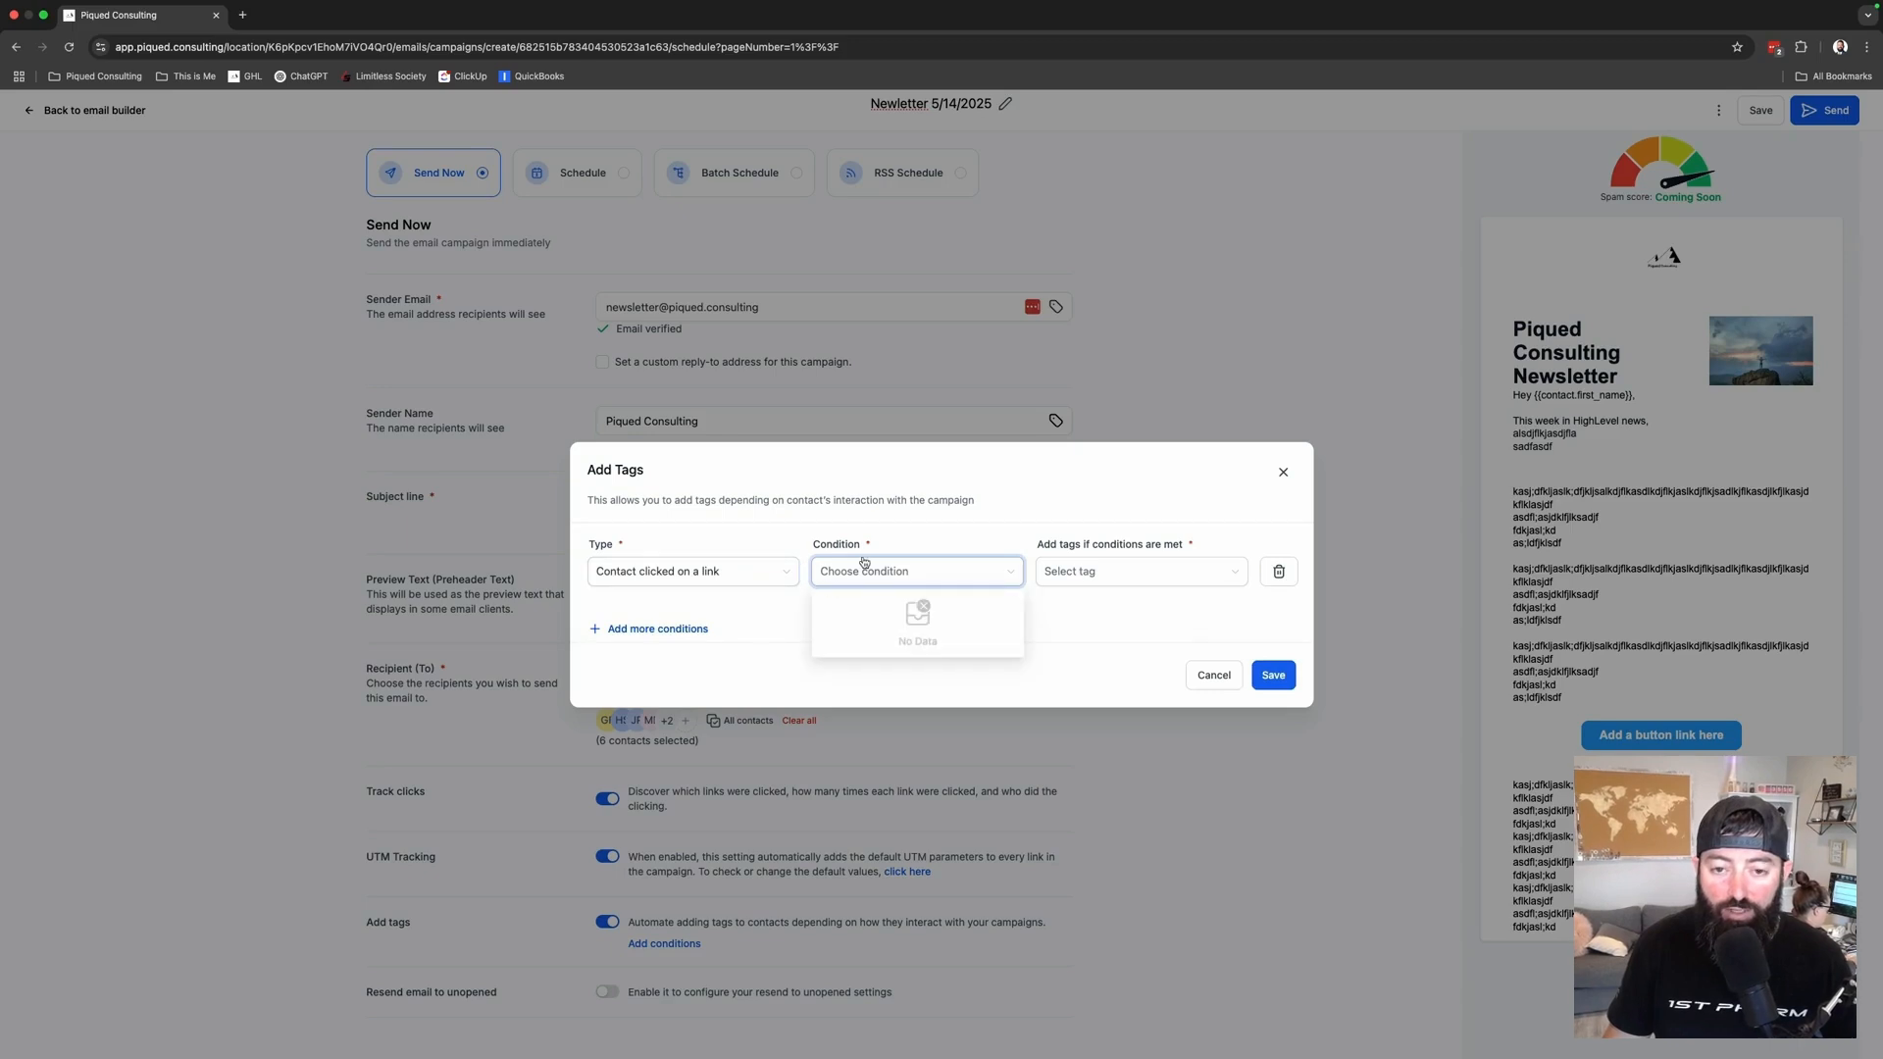
{"action": "left_click", "coordinate": [1114, 576]}
{"action": "left_click", "coordinate": [921, 648]}
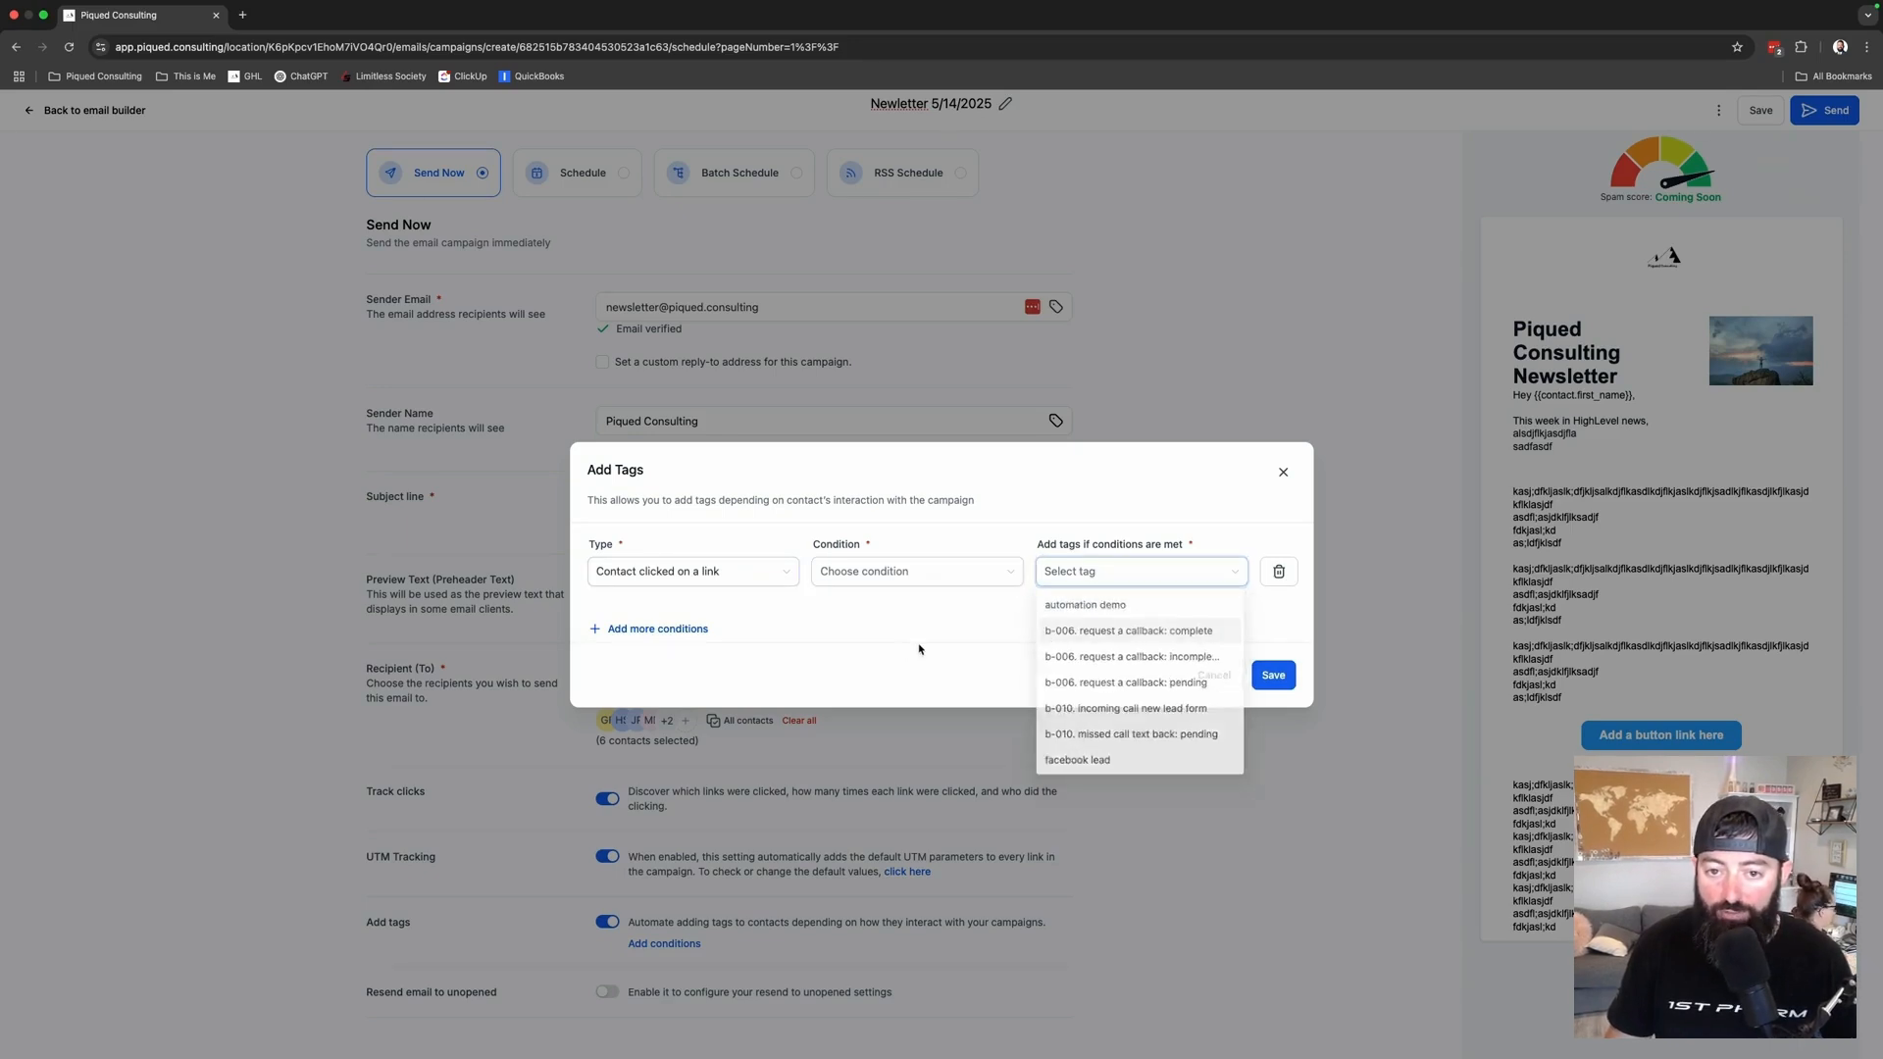
{"action": "left_click", "coordinate": [1234, 677]}
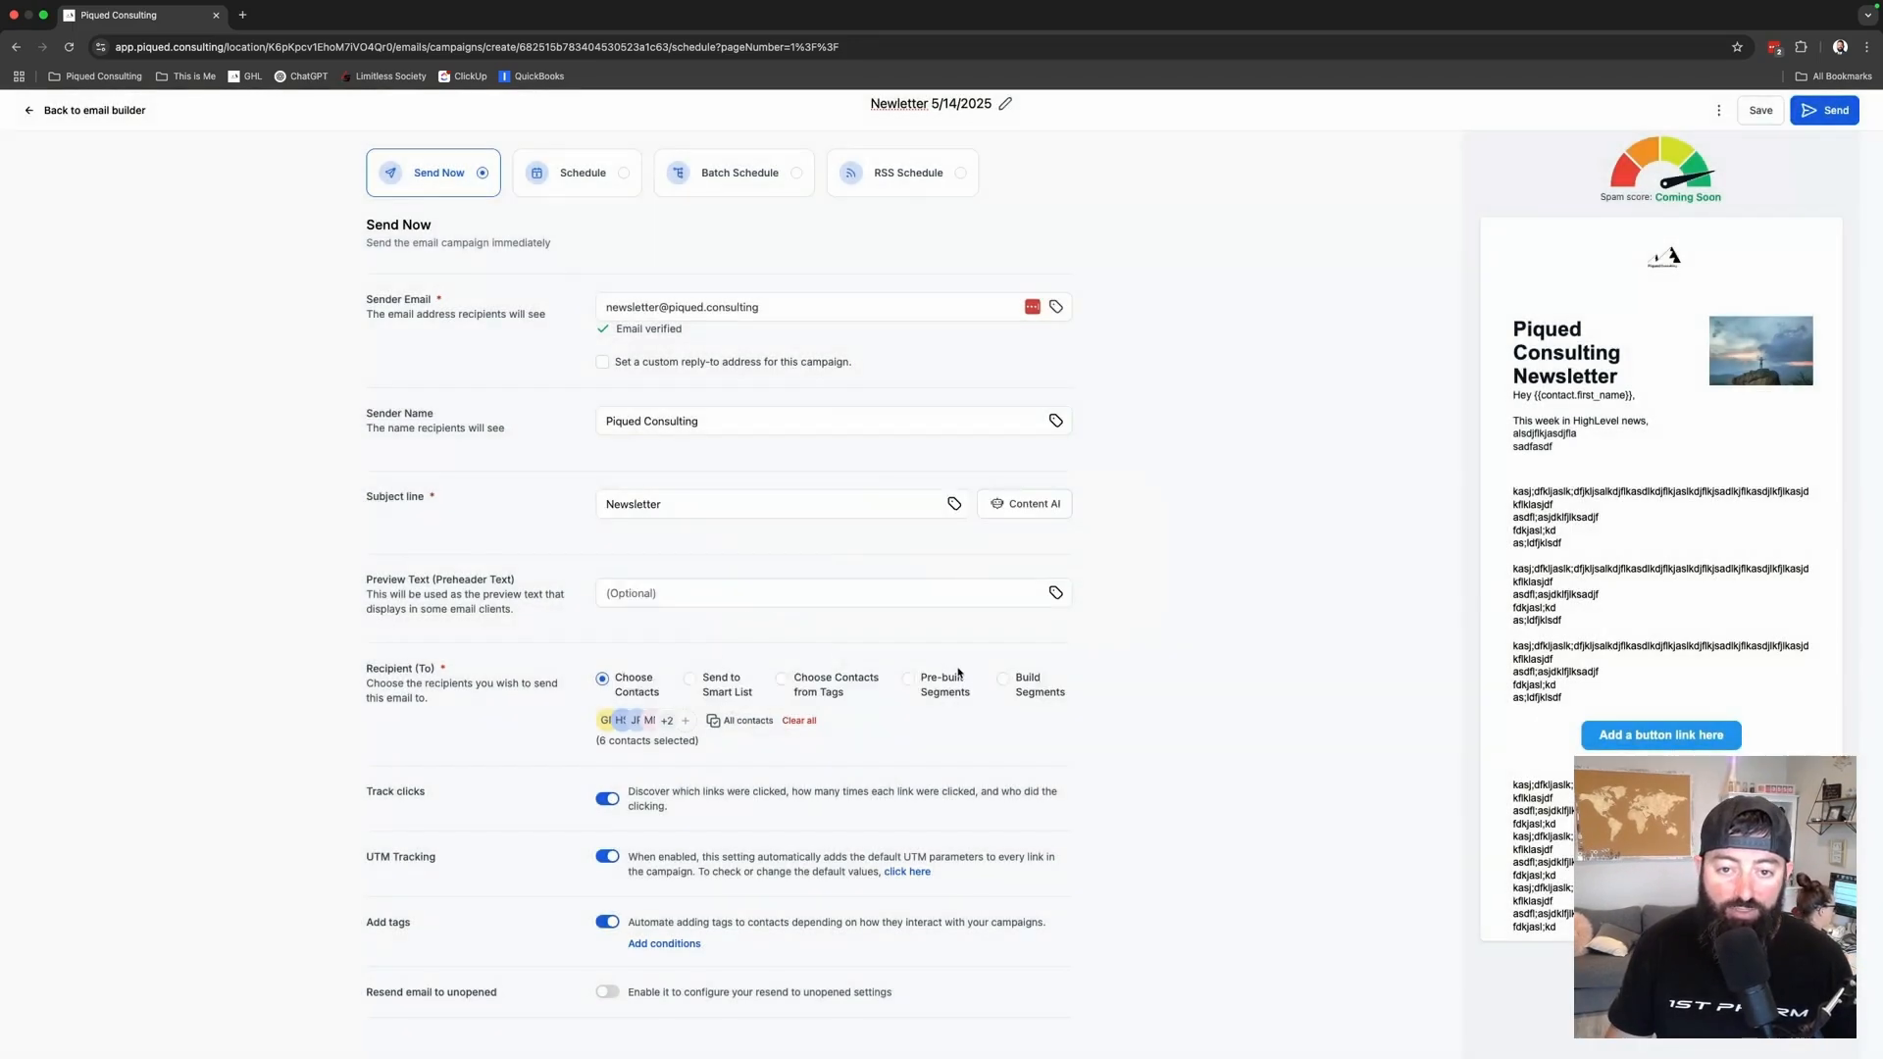
{"action": "left_click", "coordinate": [607, 922]}
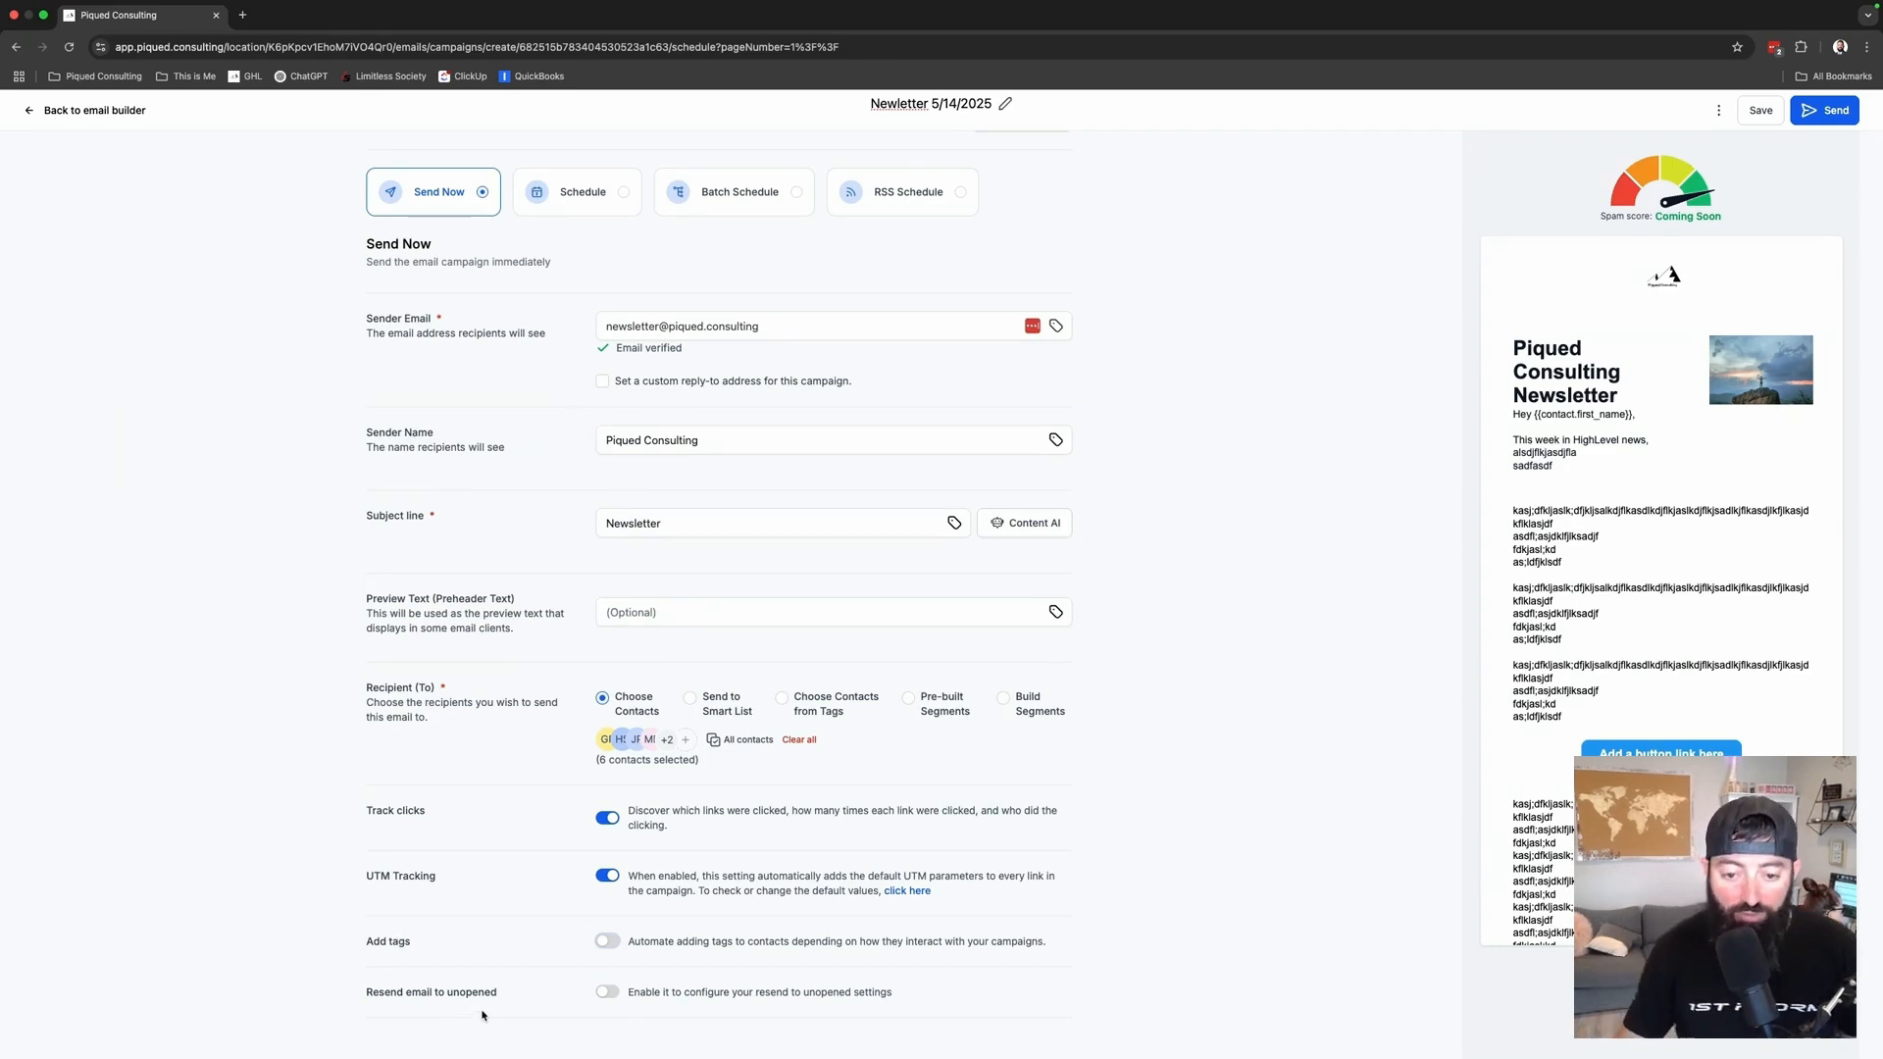
- Resend to unopened contacts after 0 days 12 hours with subject 'News of the WEek'
{"action": "left_click", "coordinate": [608, 994]}
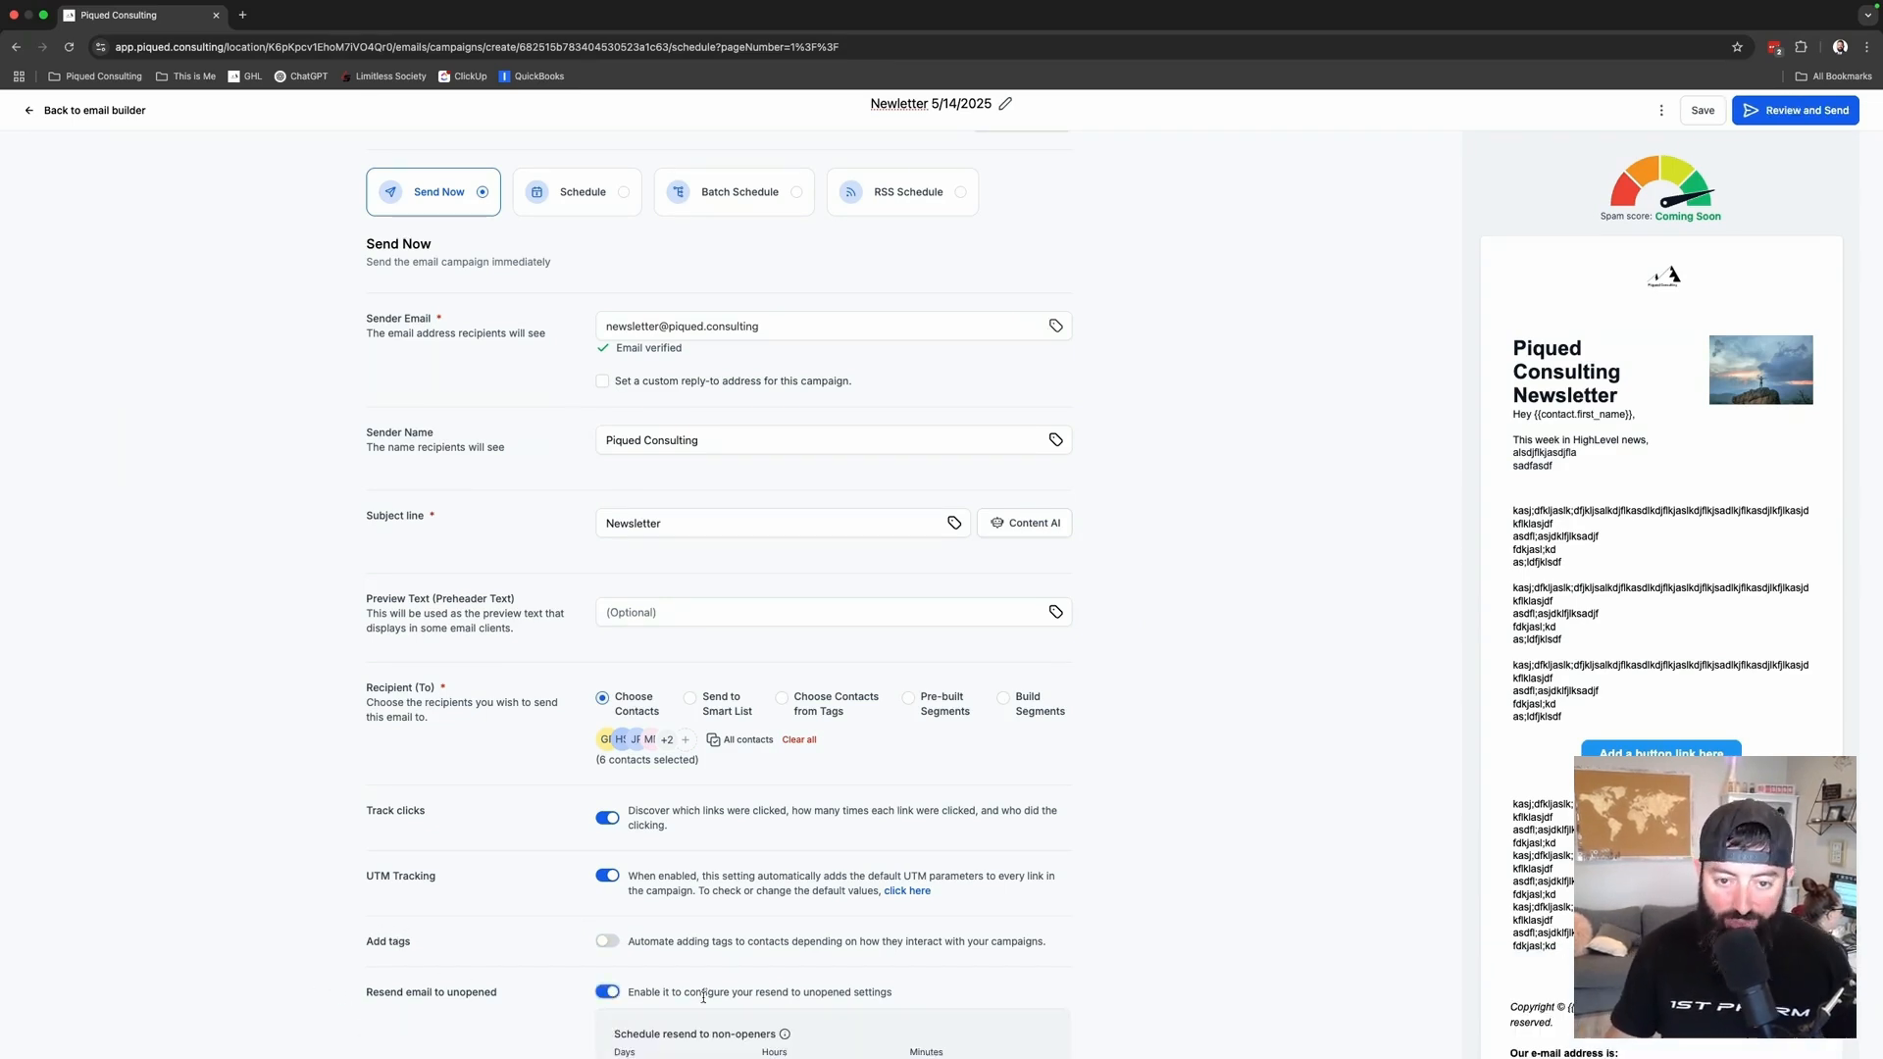
{"action": "scroll", "coordinate": [693, 993], "scroll_direction": "down", "scroll_amount": 3}
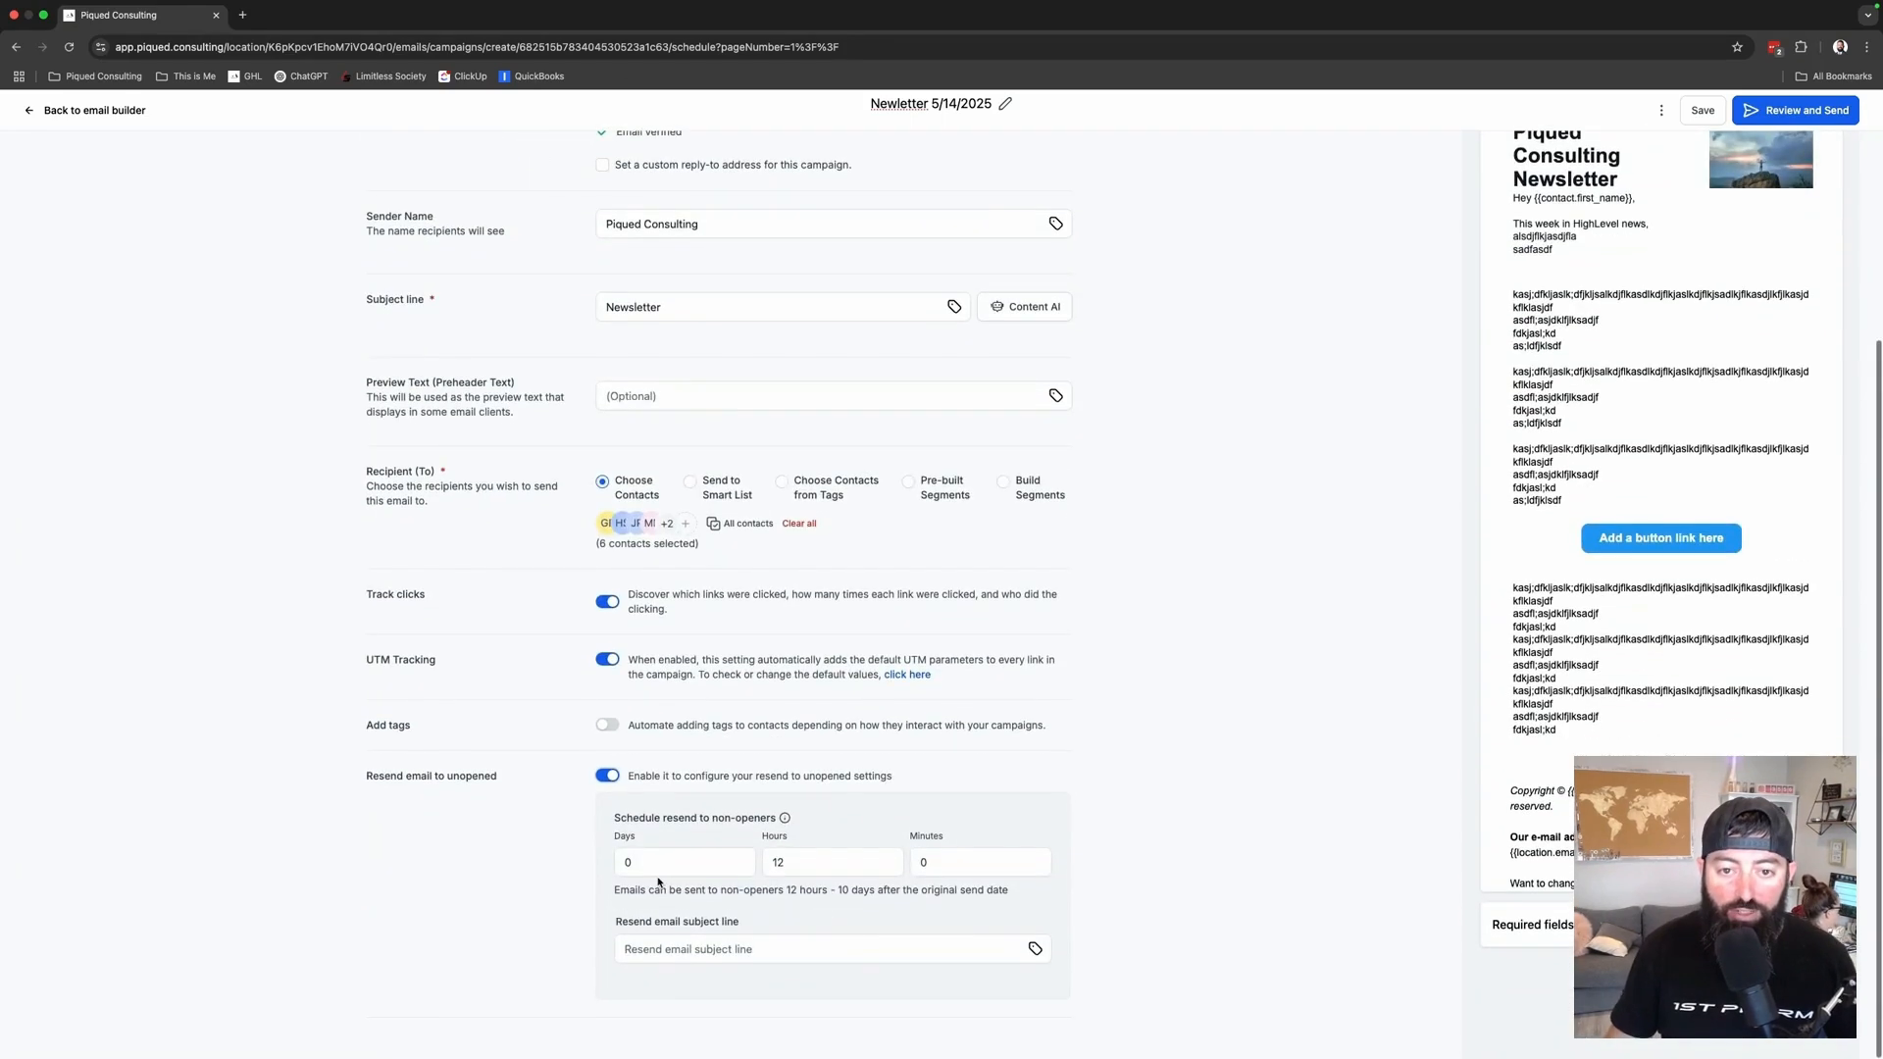
{"action": "left_click", "coordinate": [662, 865]}
{"action": "left_click", "coordinate": [801, 872]}
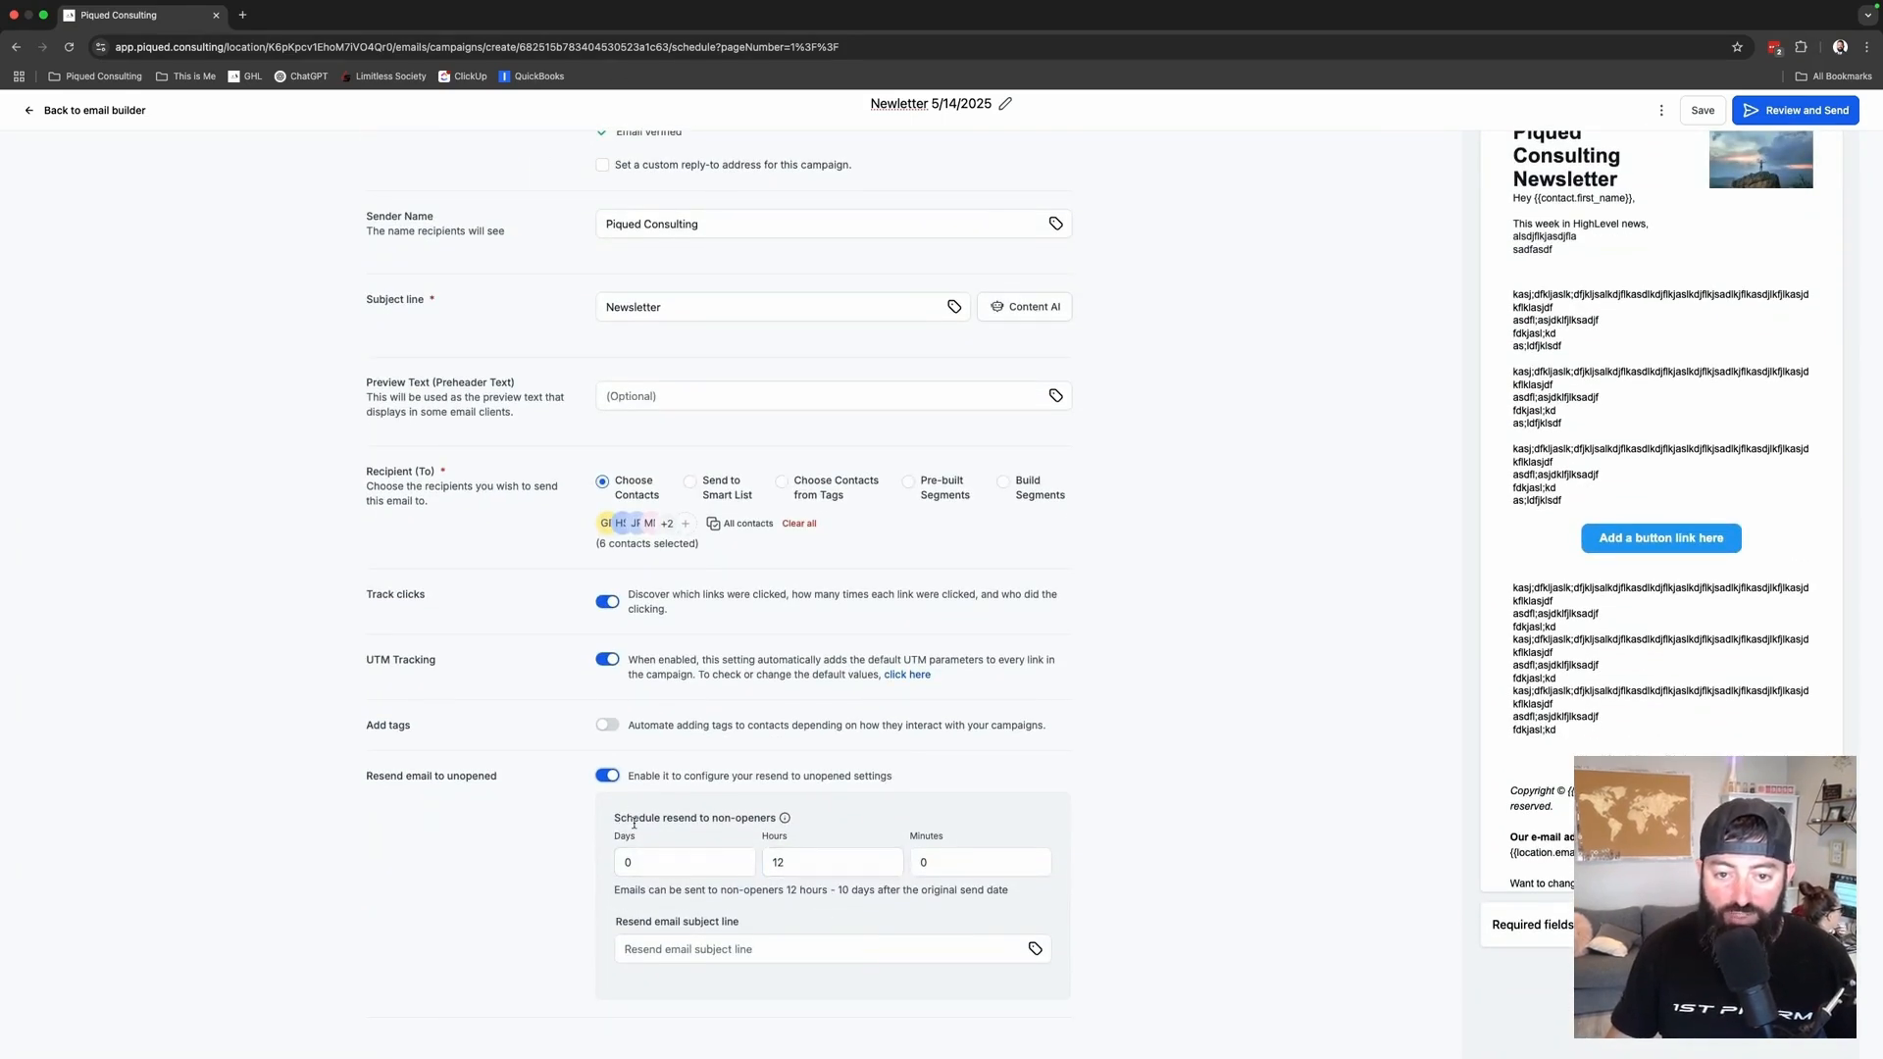
{"action": "left_click", "coordinate": [715, 952]}
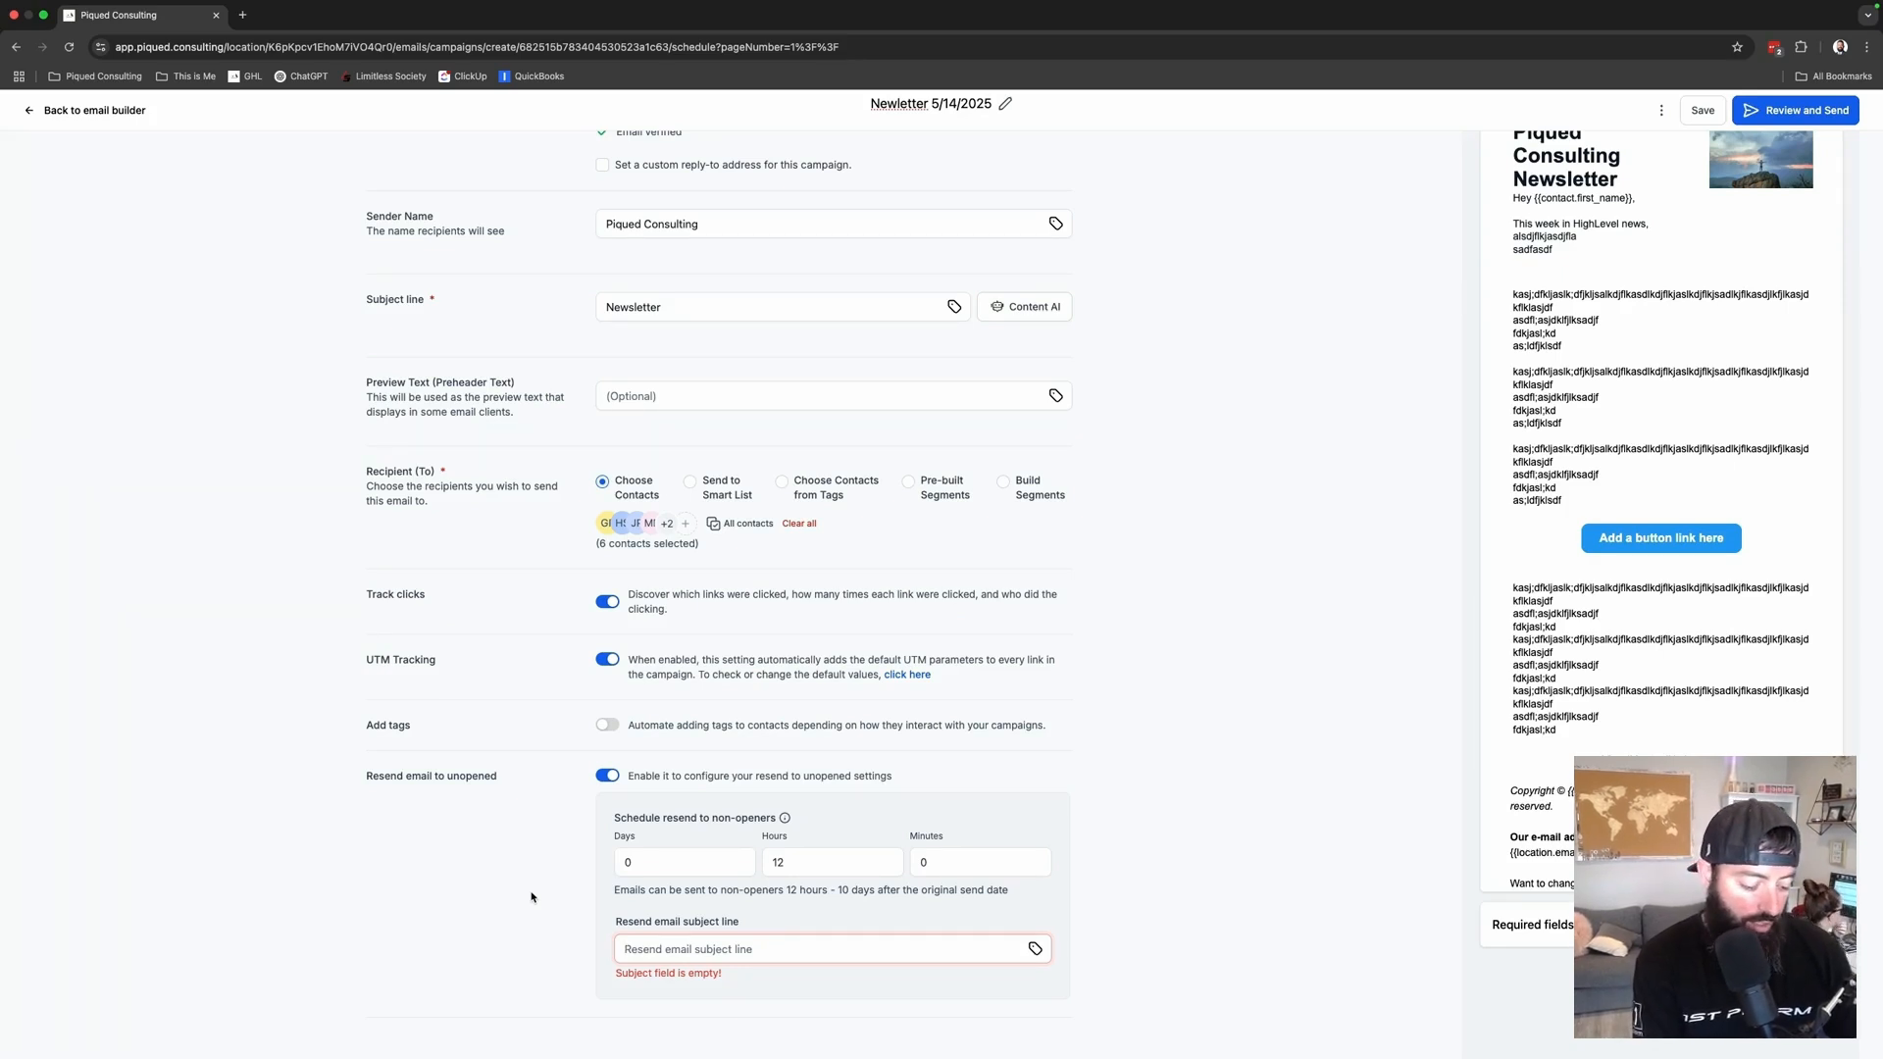
{"action": "type", "text": "News of th"}
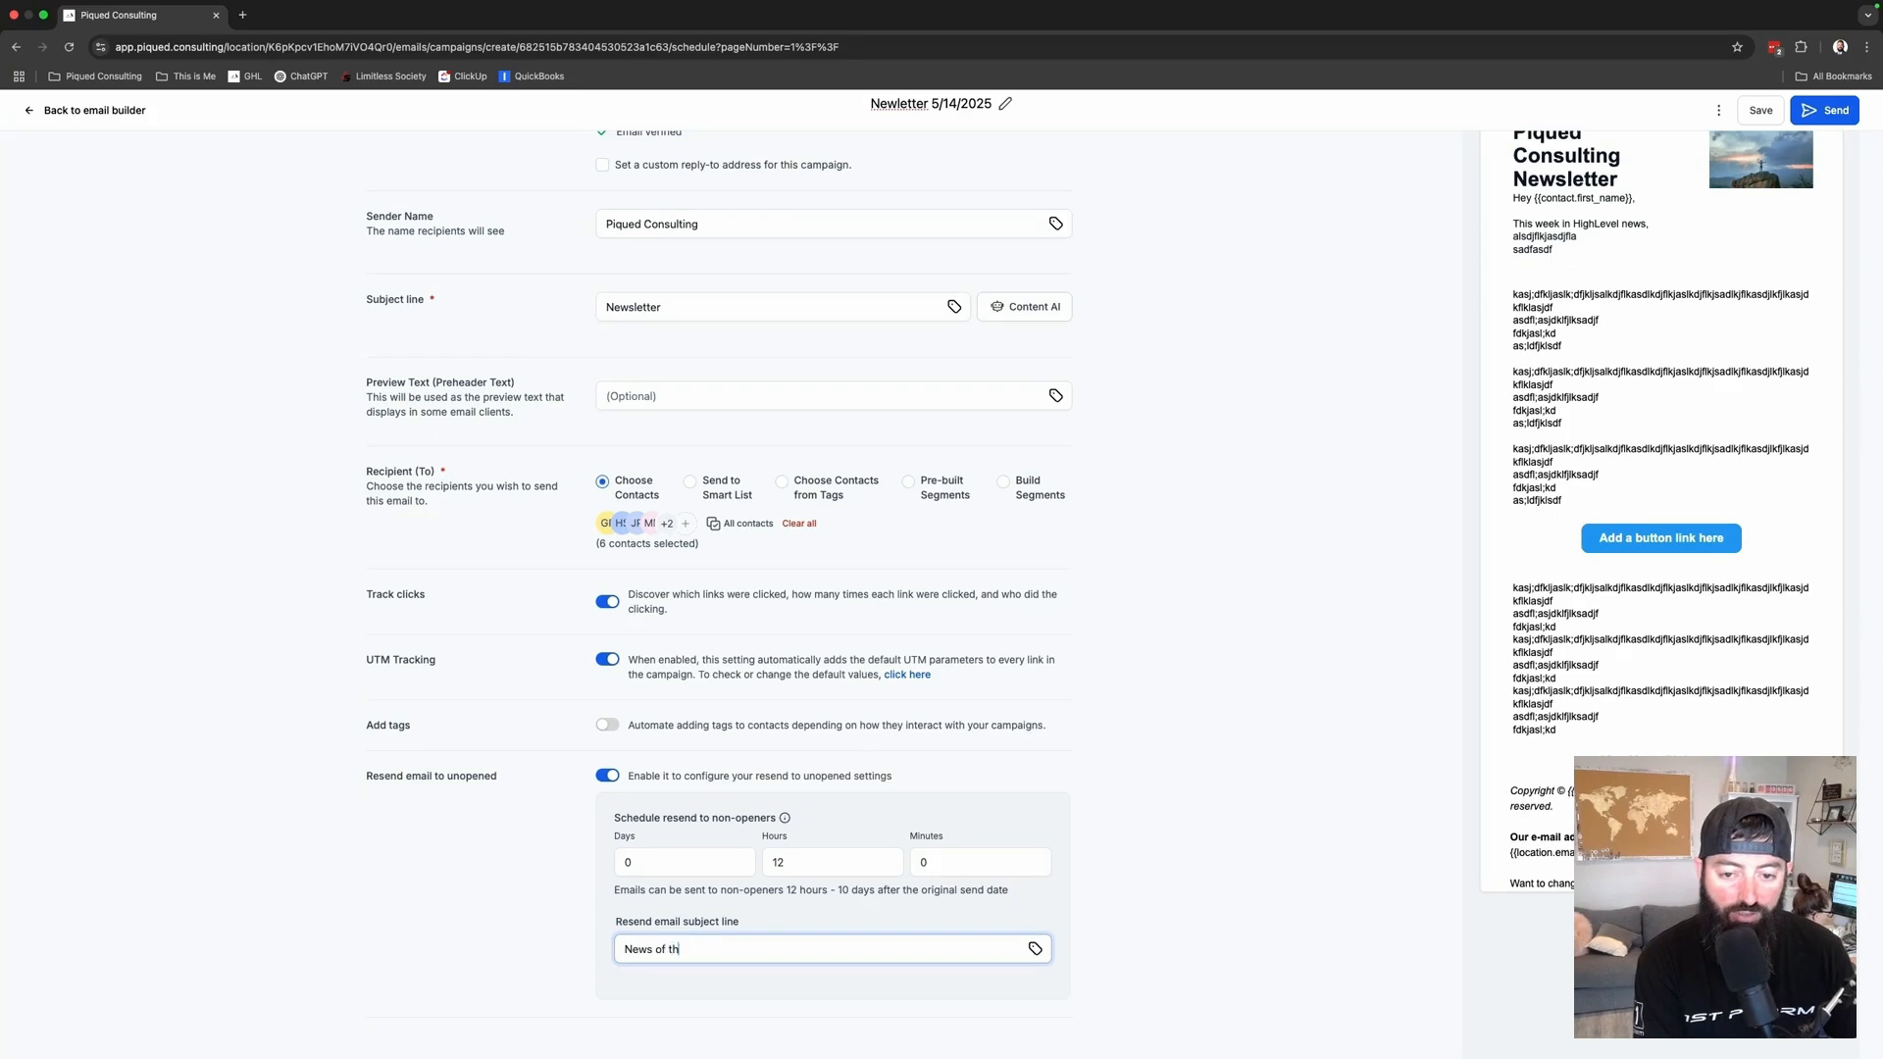
{"action": "type", "text": "e WEek"}
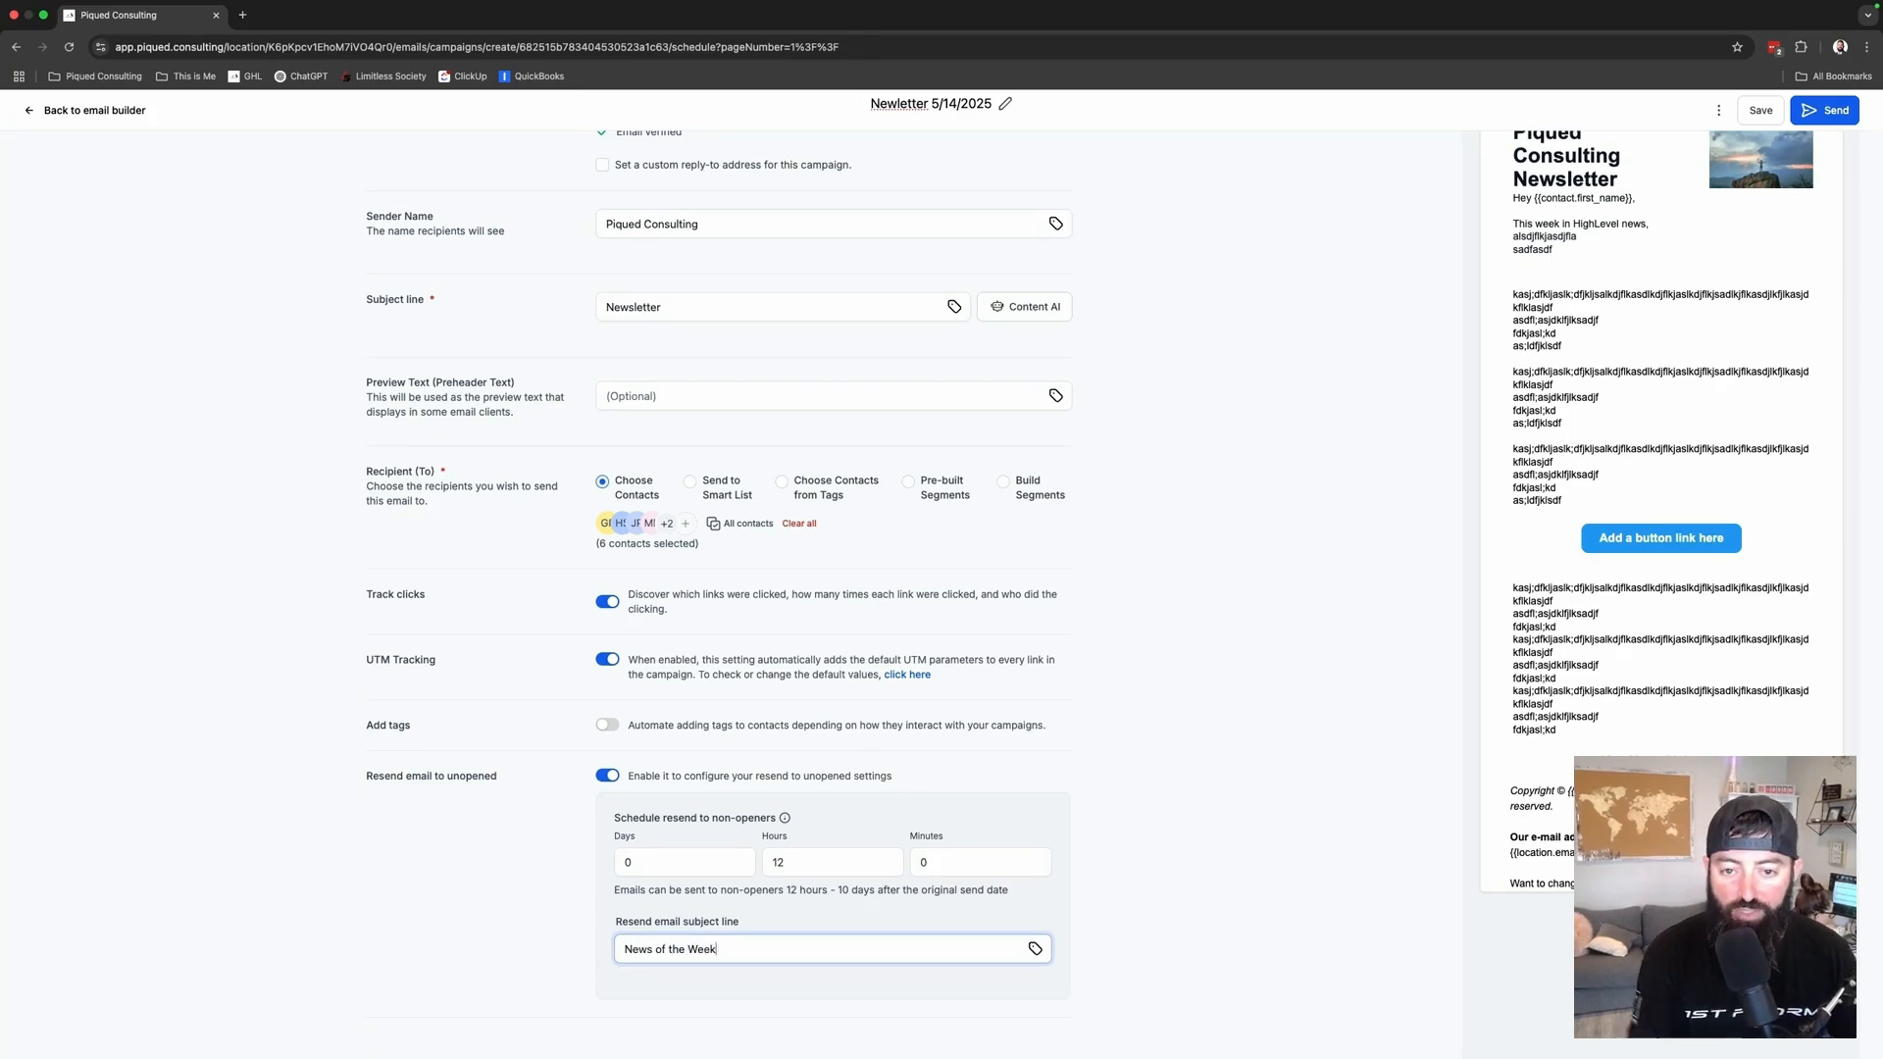
{"action": "left_click", "coordinate": [1160, 933]}
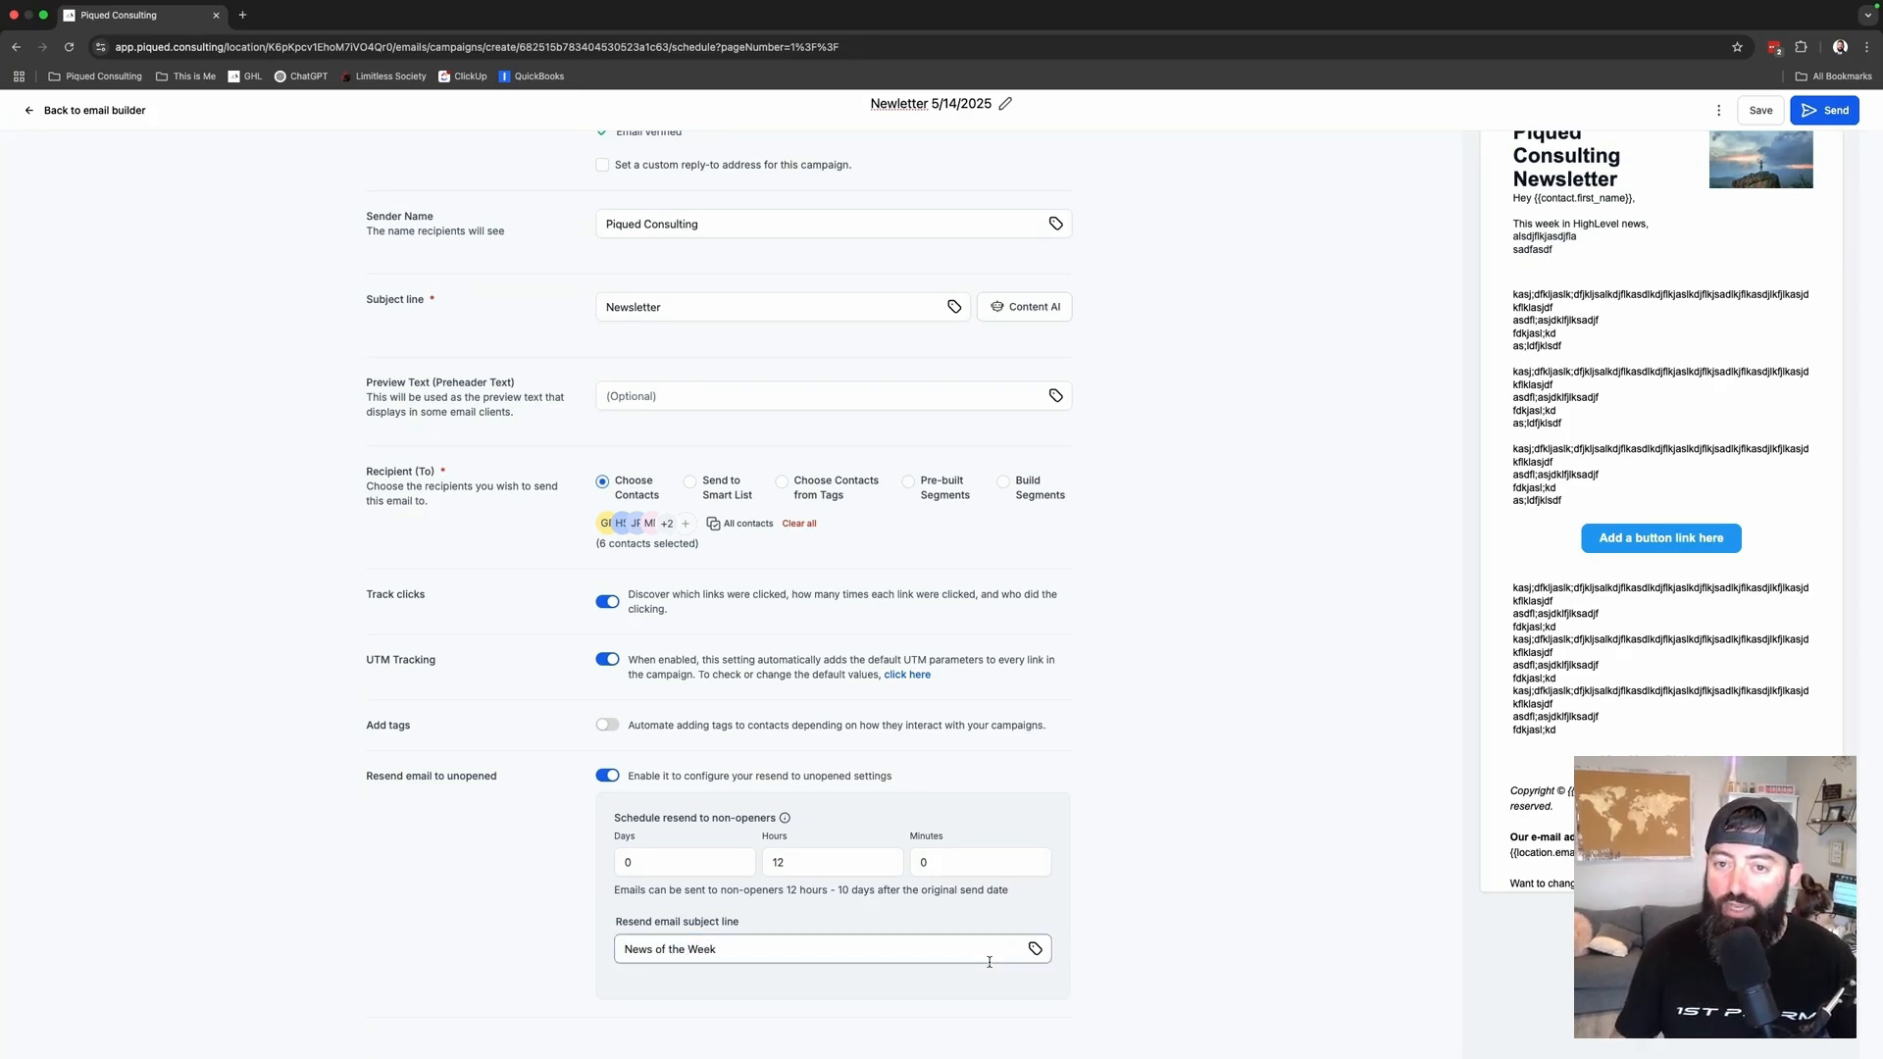
{"action": "scroll", "coordinate": [988, 959], "scroll_direction": "up", "scroll_amount": 3}
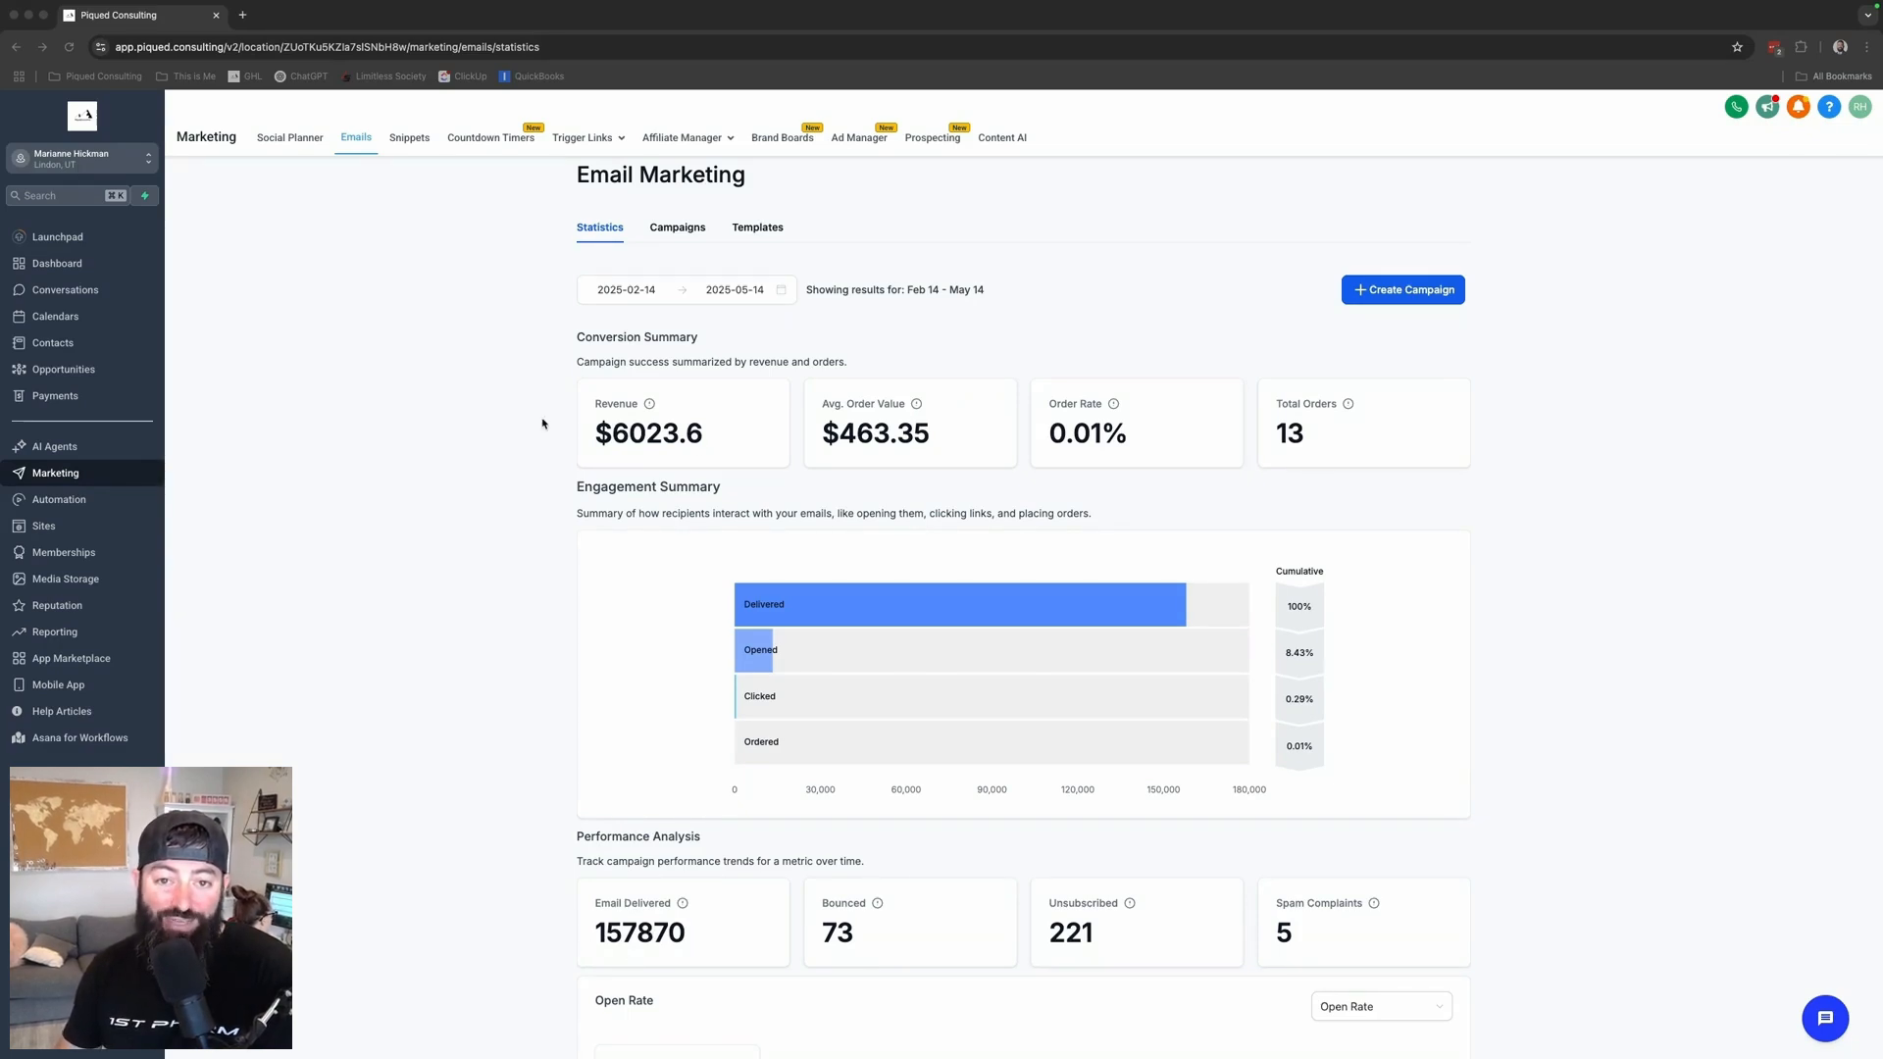
{"action": "scroll", "coordinate": [579, 689], "scroll_direction": "down", "scroll_amount": 6}
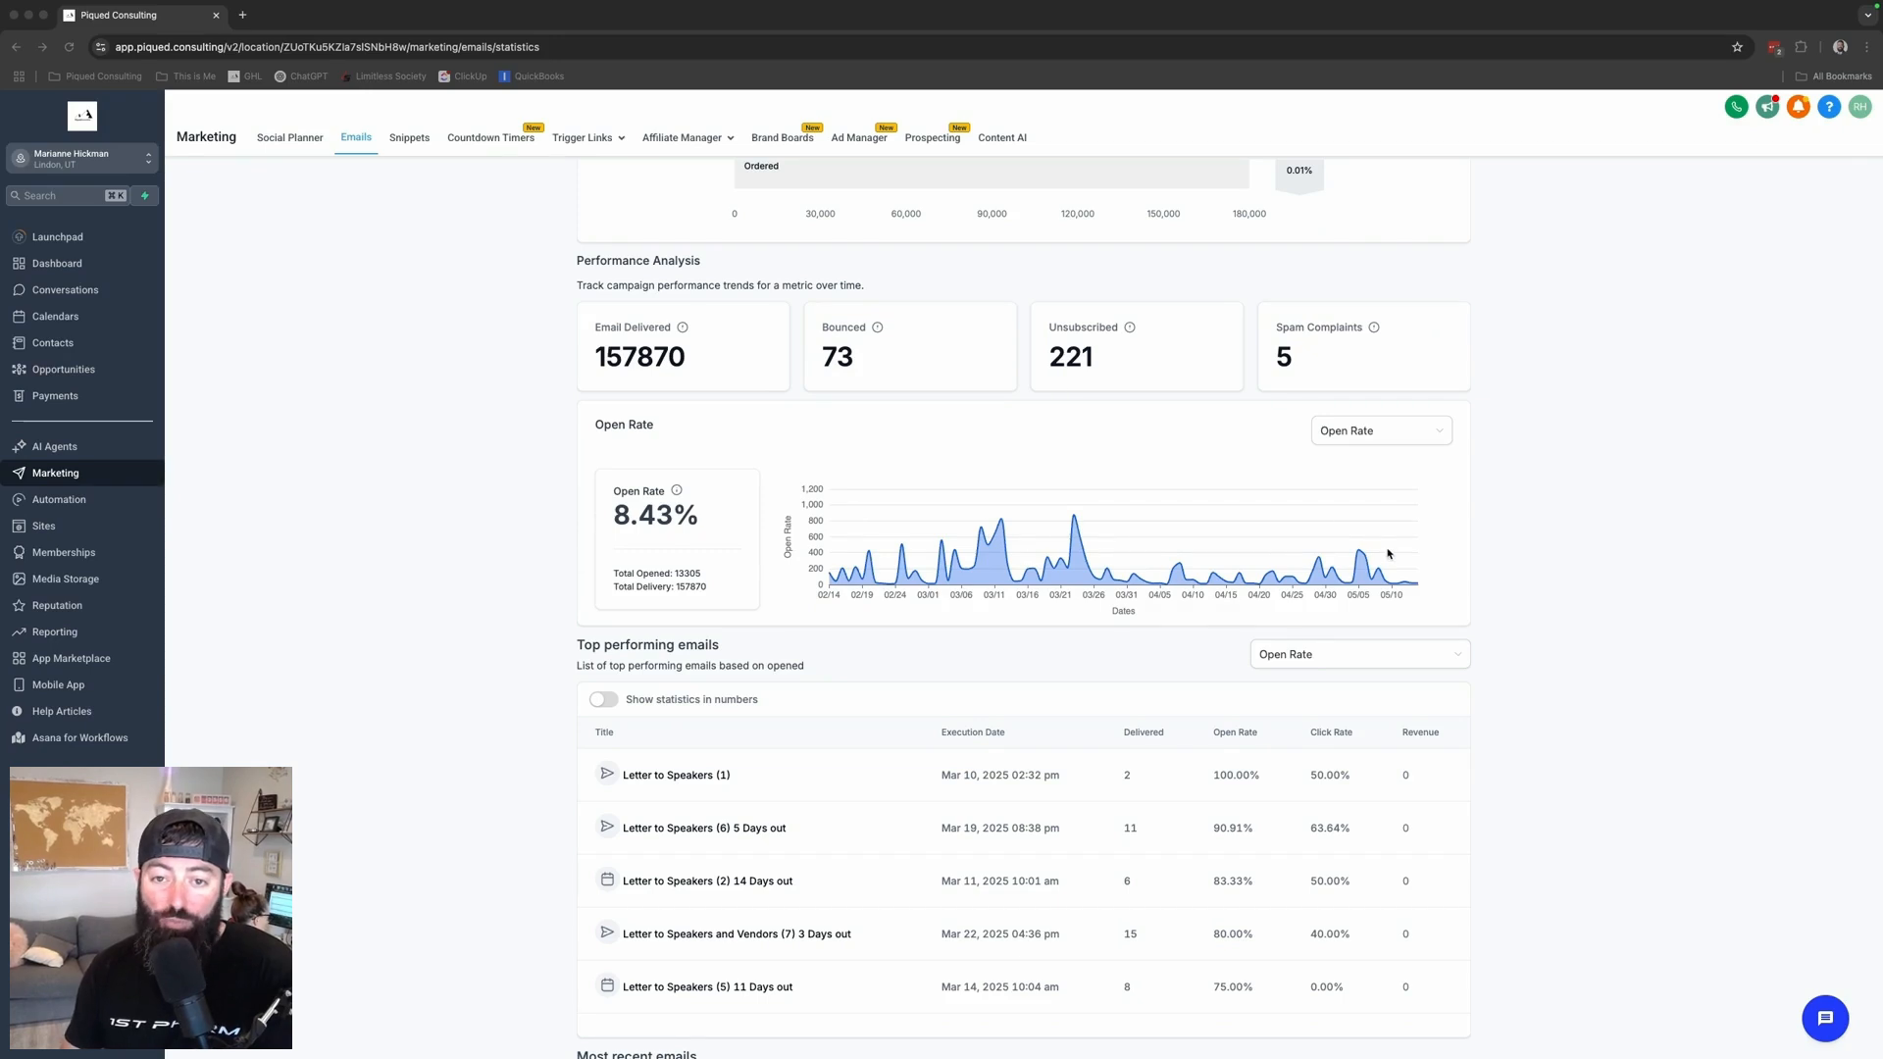
{"action": "scroll", "coordinate": [529, 653], "scroll_direction": "down", "scroll_amount": 2}
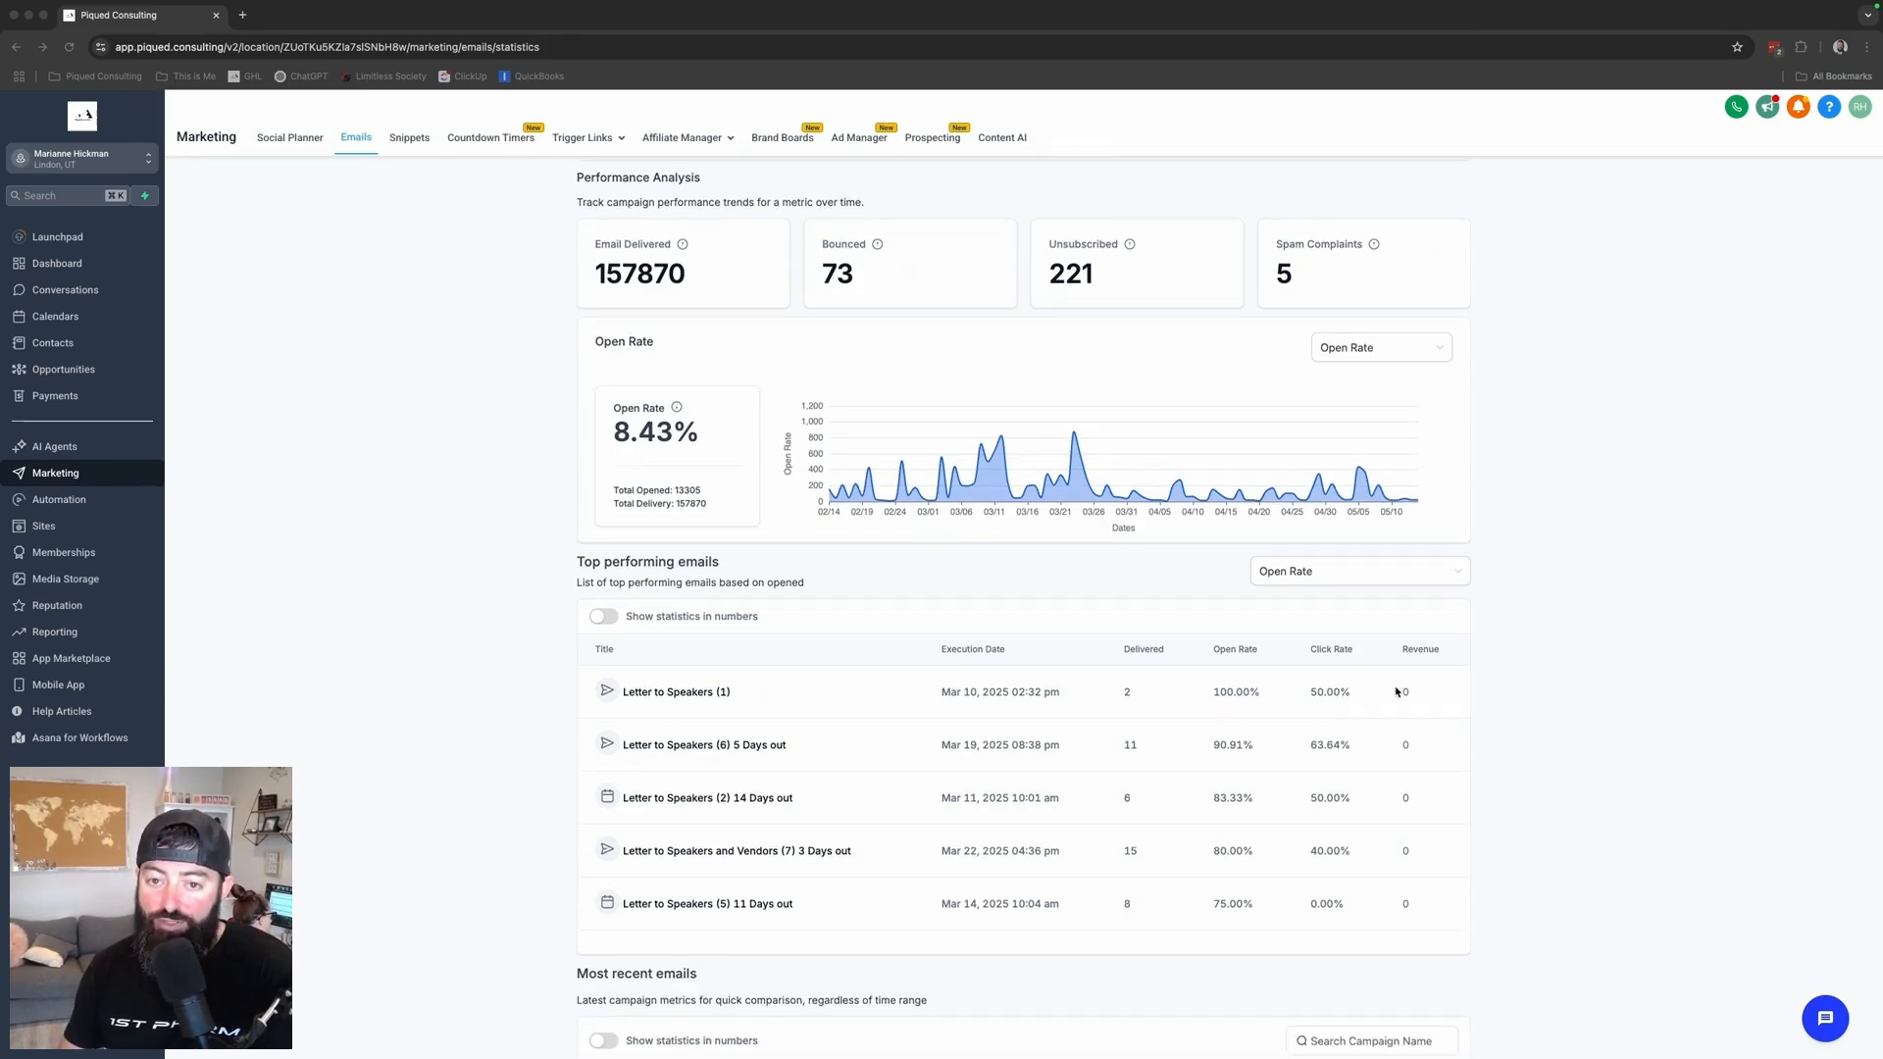
{"action": "scroll", "coordinate": [1208, 928], "scroll_direction": "down", "scroll_amount": 1}
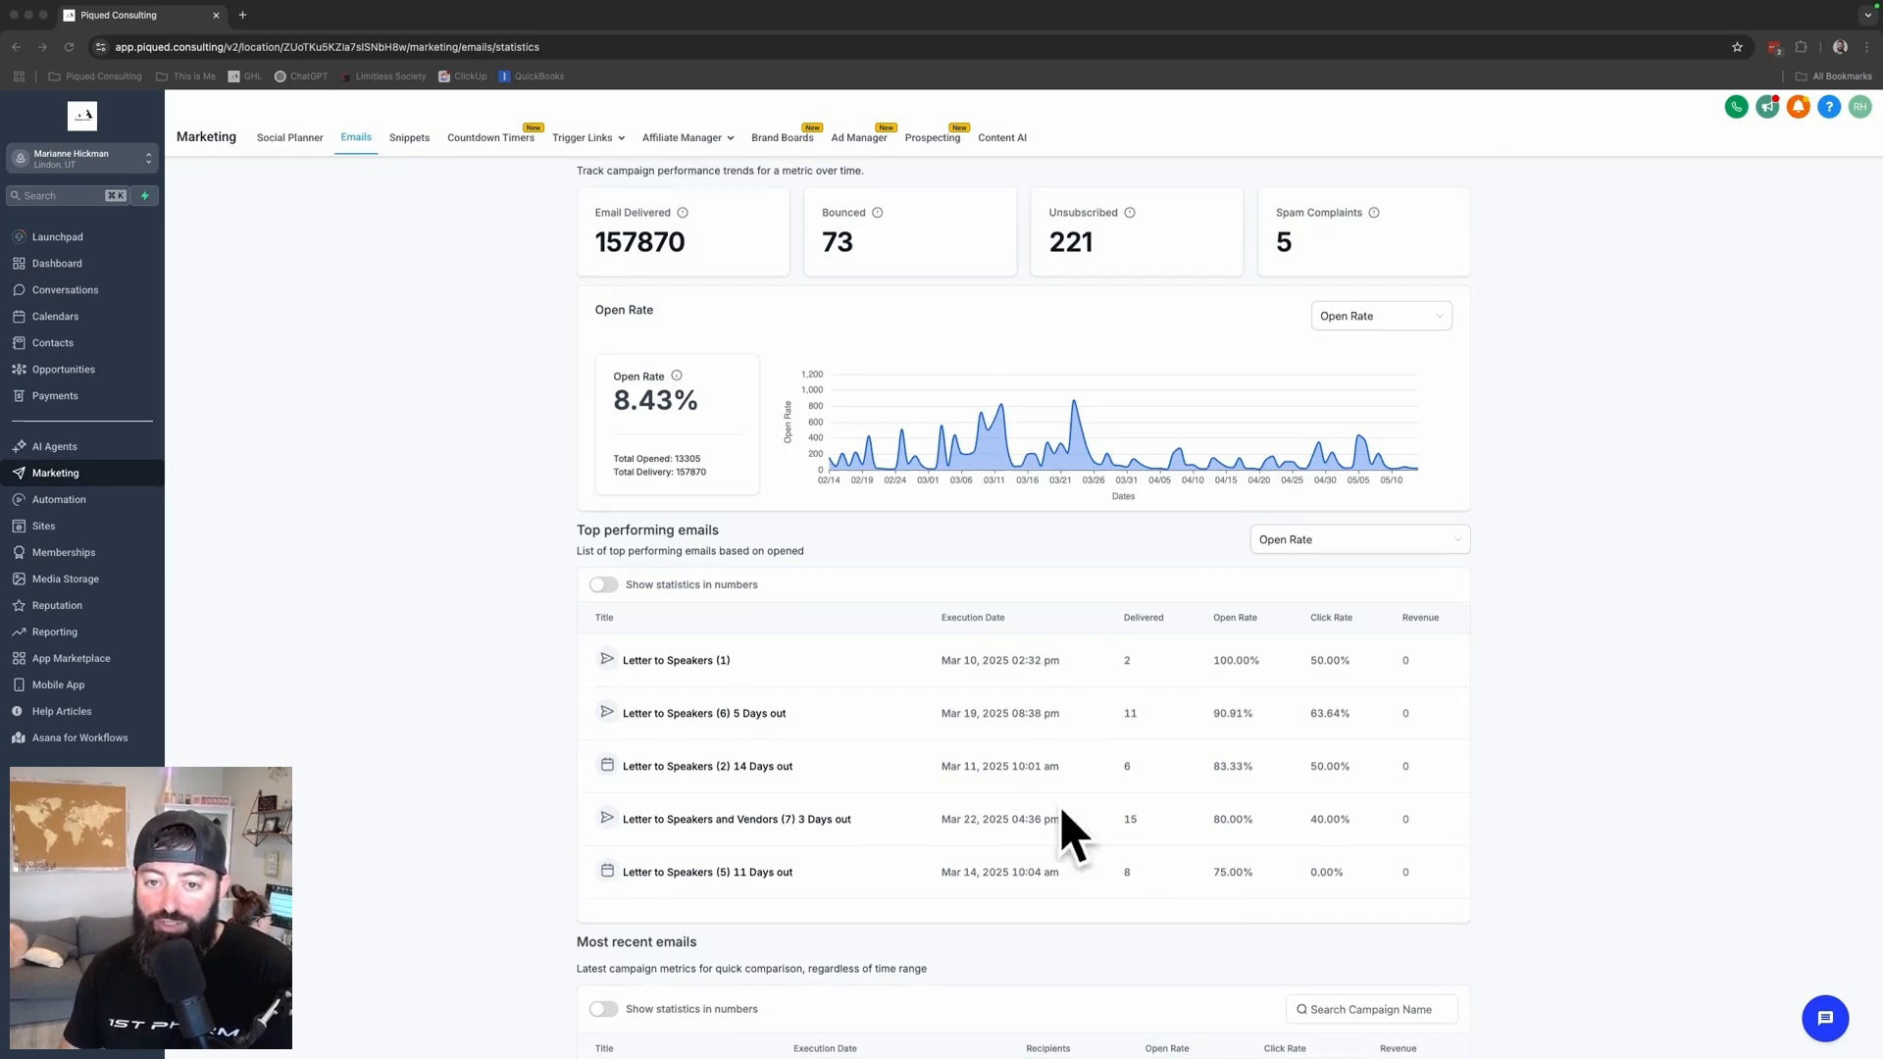
{"action": "scroll", "coordinate": [1141, 880], "scroll_direction": "down", "scroll_amount": 1}
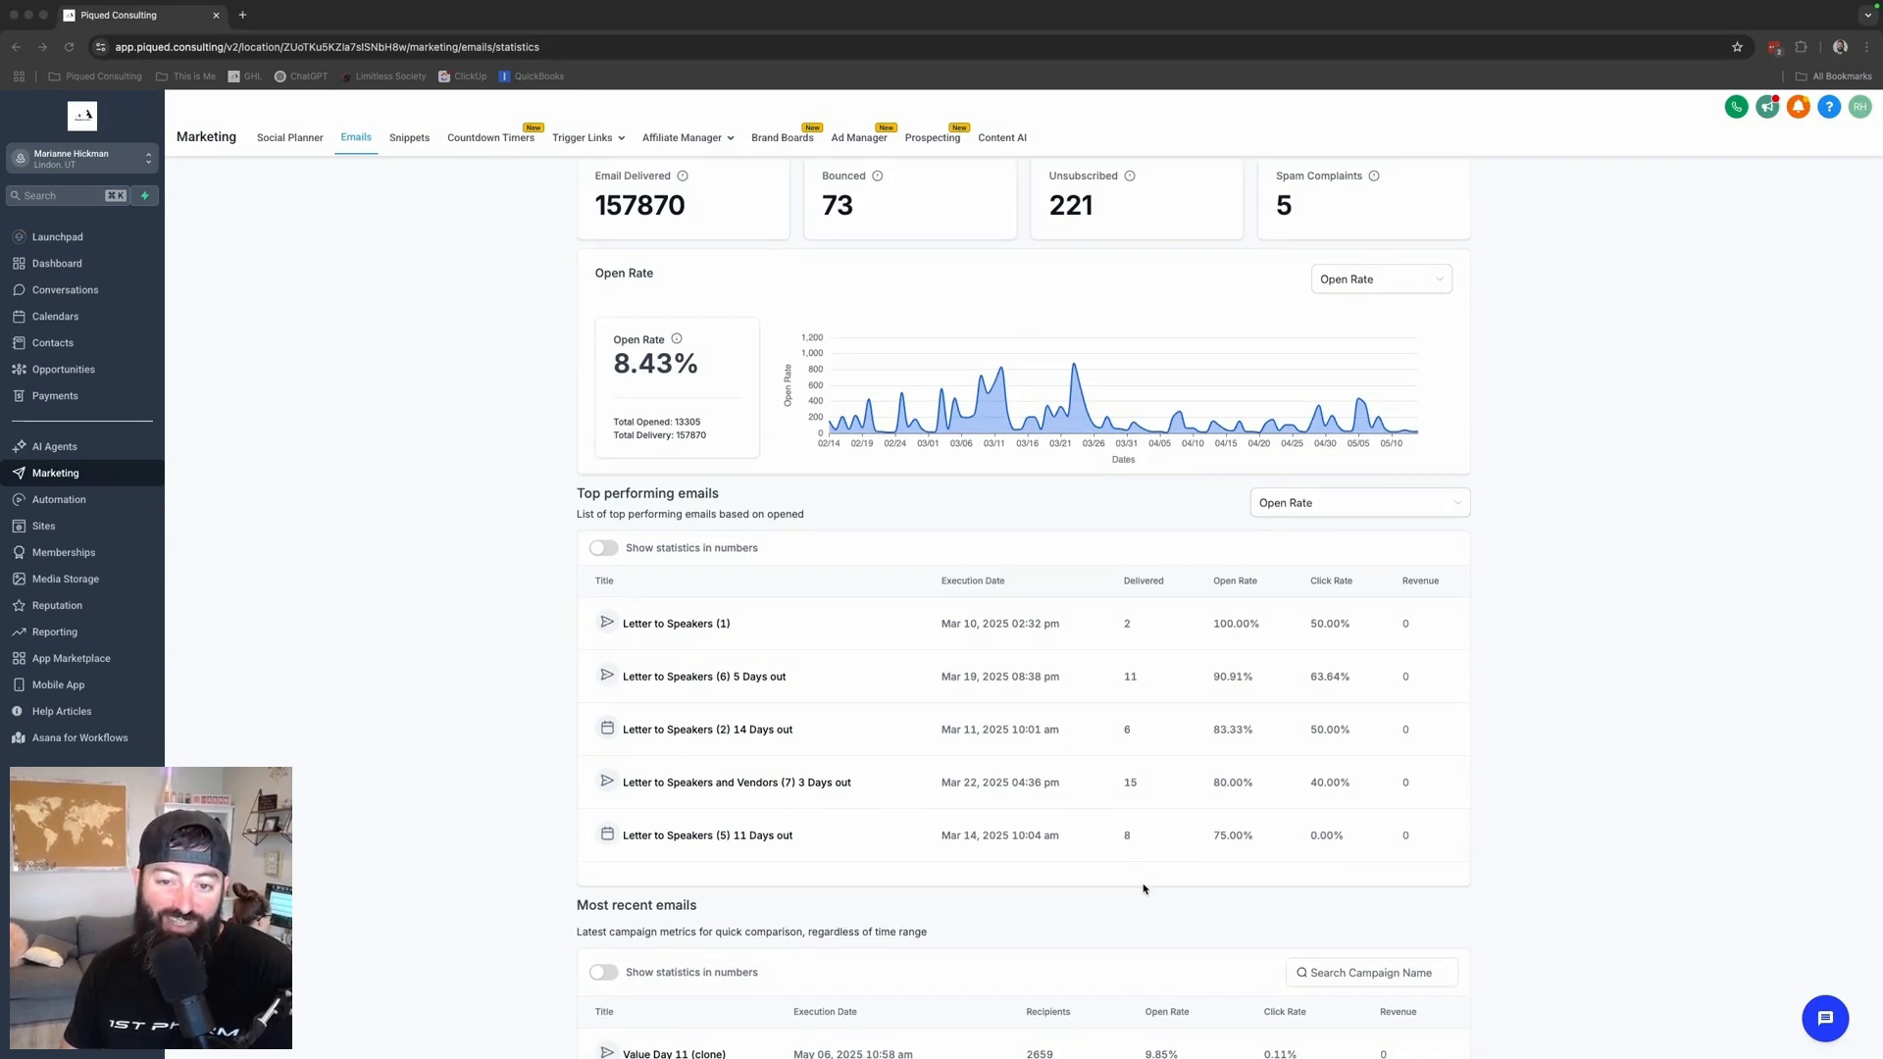
{"action": "scroll", "coordinate": [1140, 888], "scroll_direction": "down", "scroll_amount": 12}
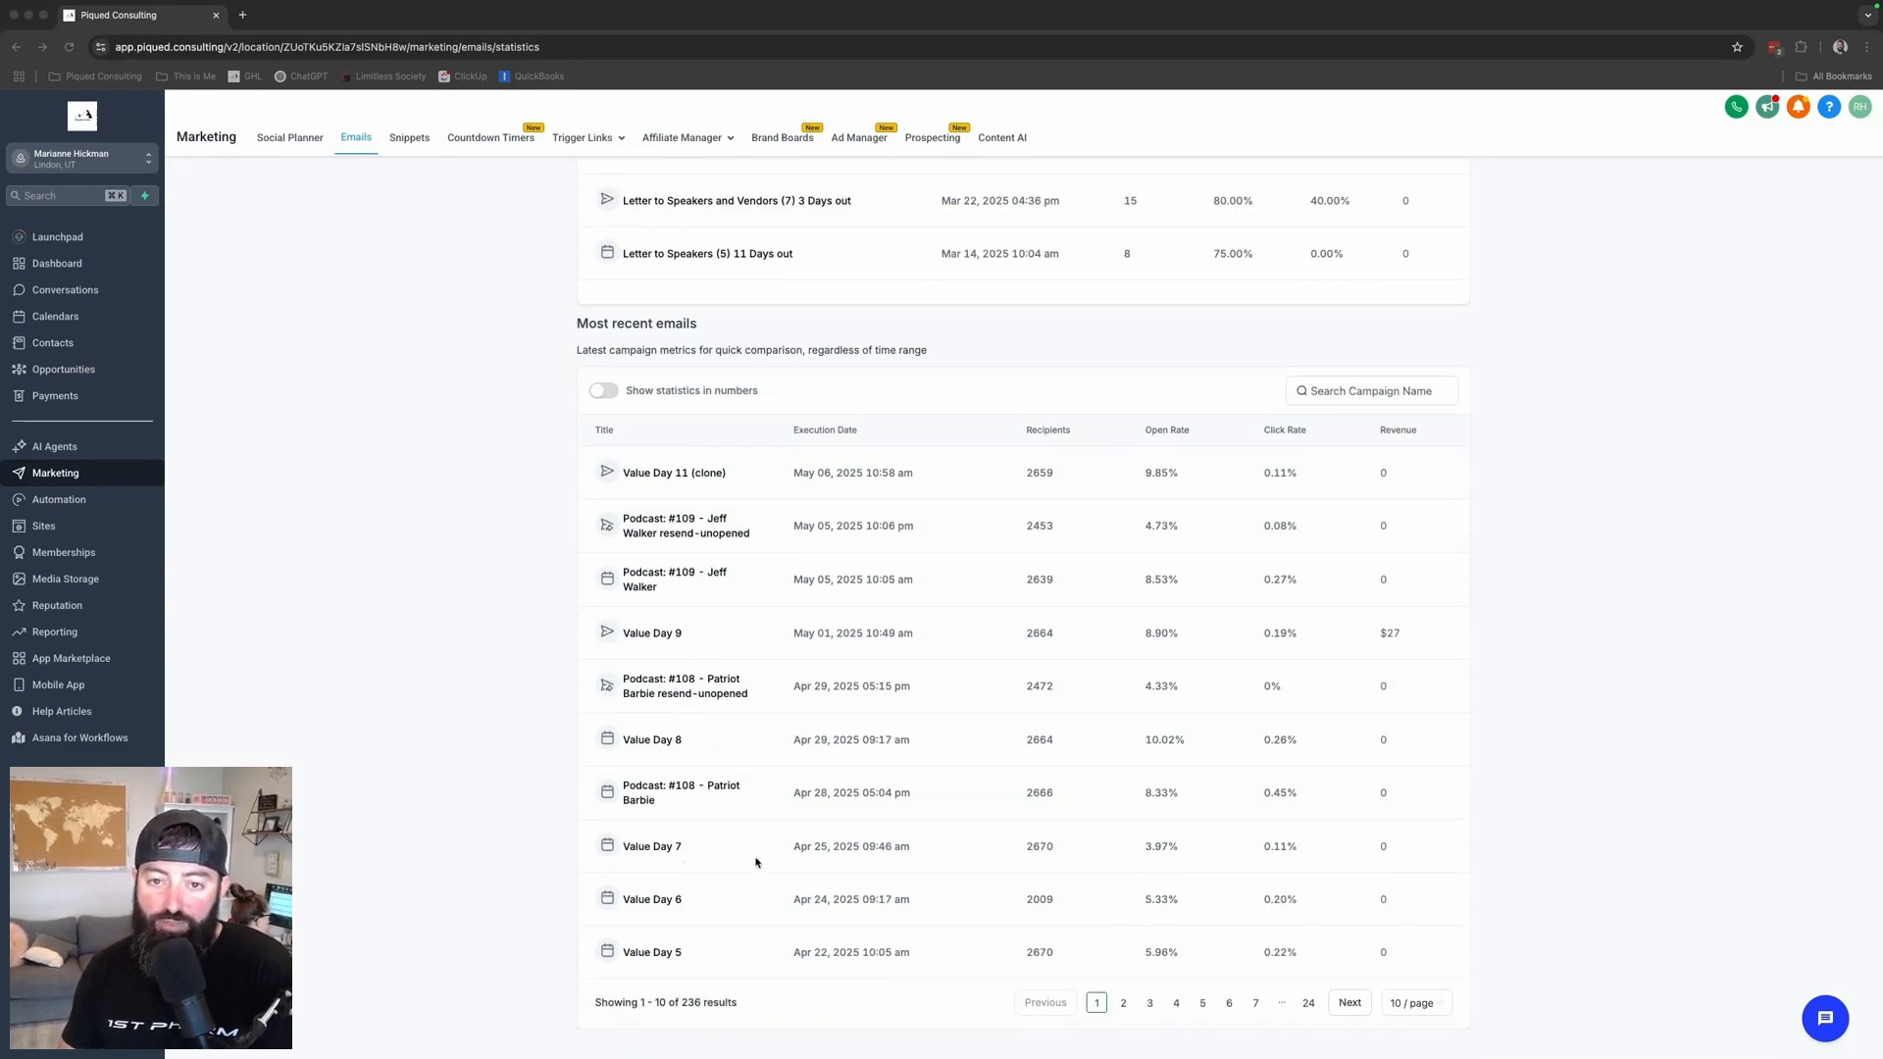
{"action": "scroll", "coordinate": [636, 863], "scroll_direction": "up", "scroll_amount": 12}
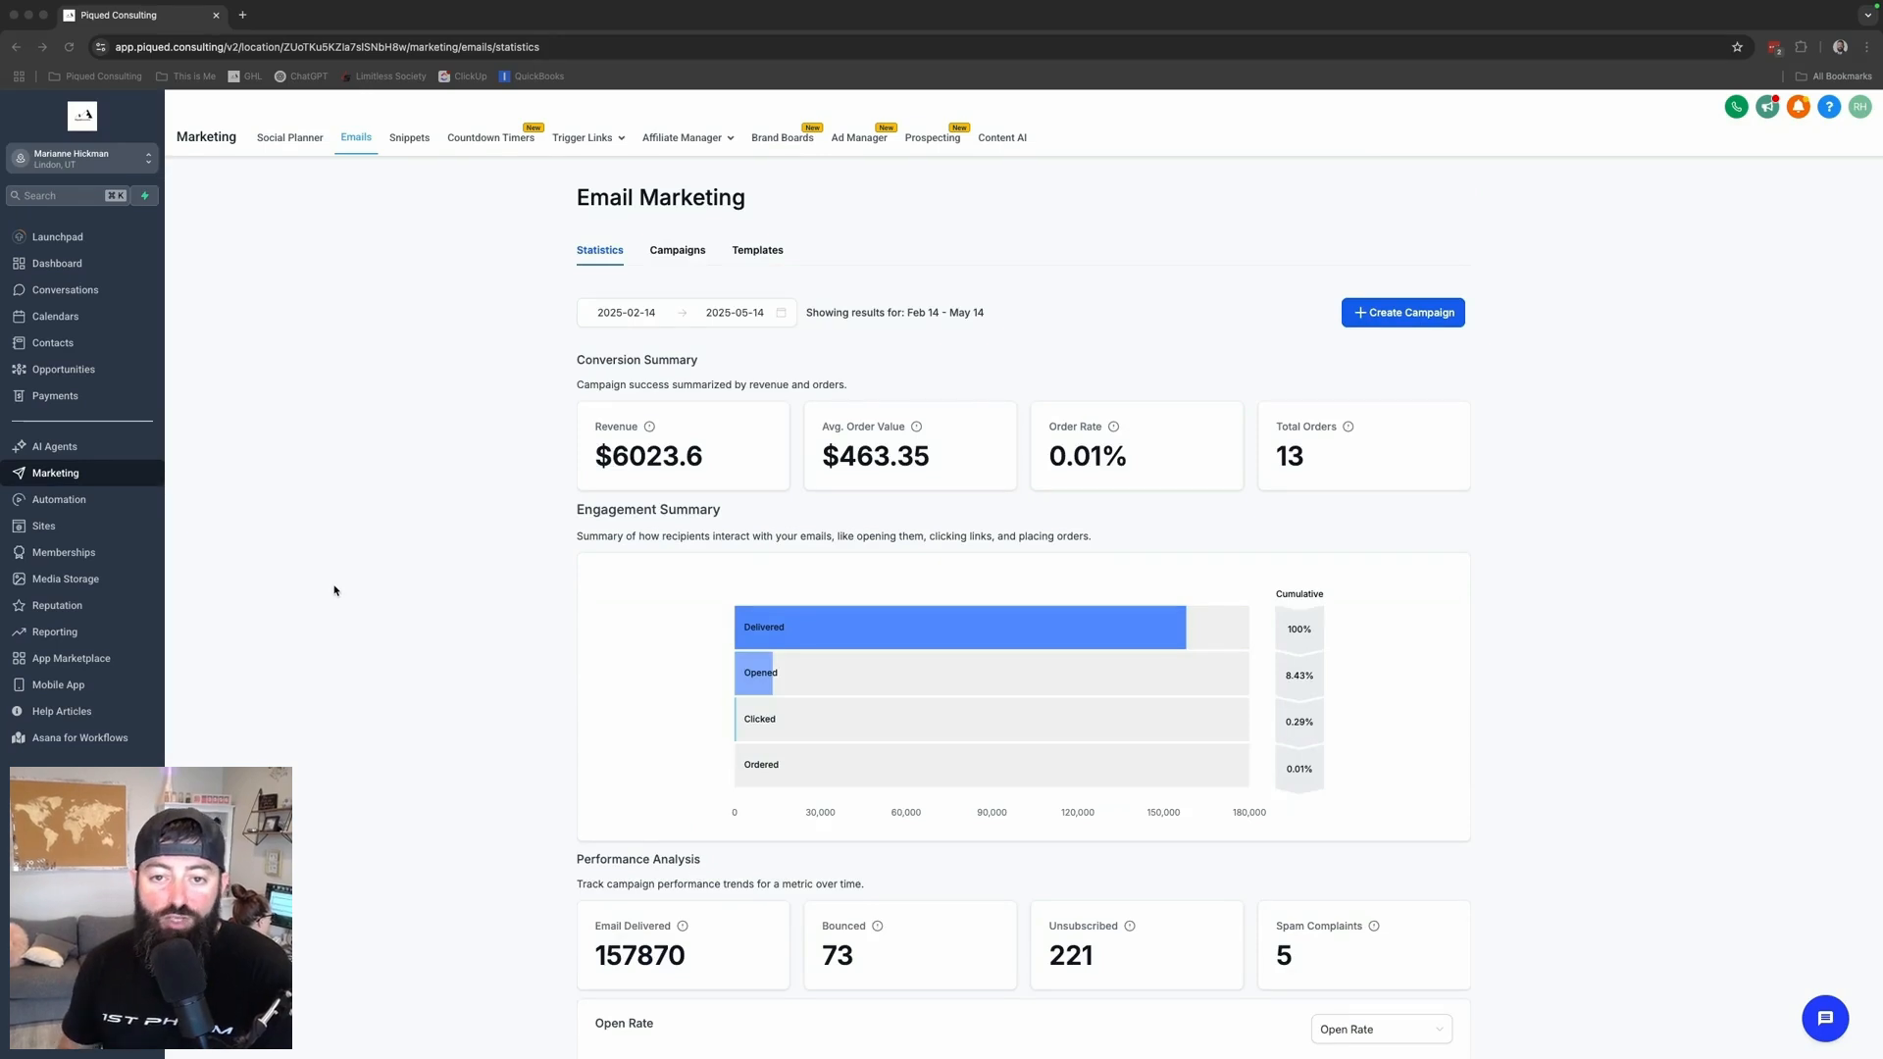